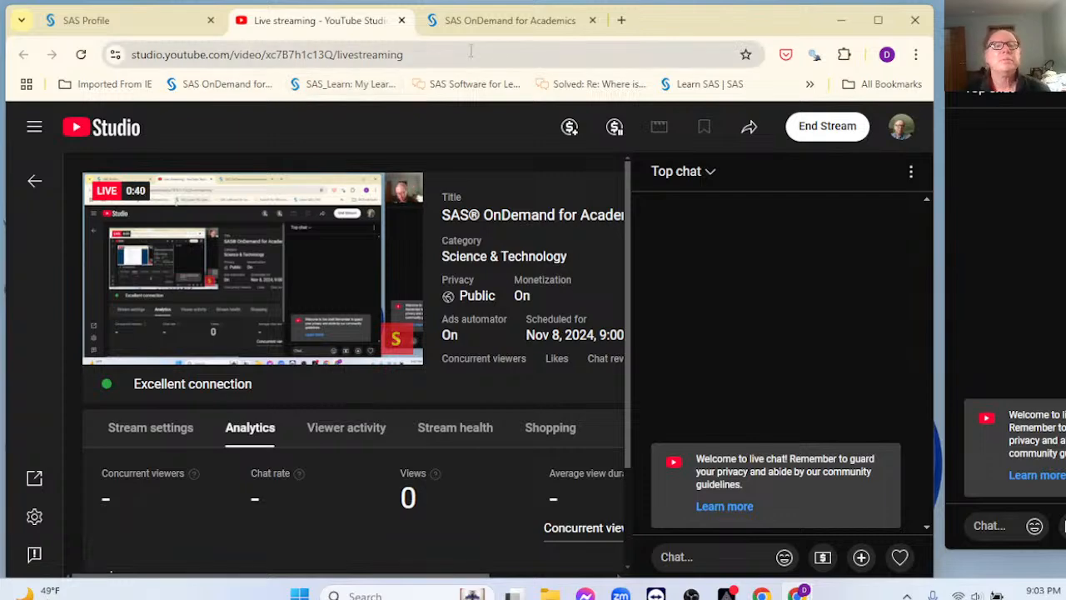
# Step: Return to the SAS Profile registration form and enter "Data Enthusiast" as the Organization/University
pyautogui.click(485, 20)
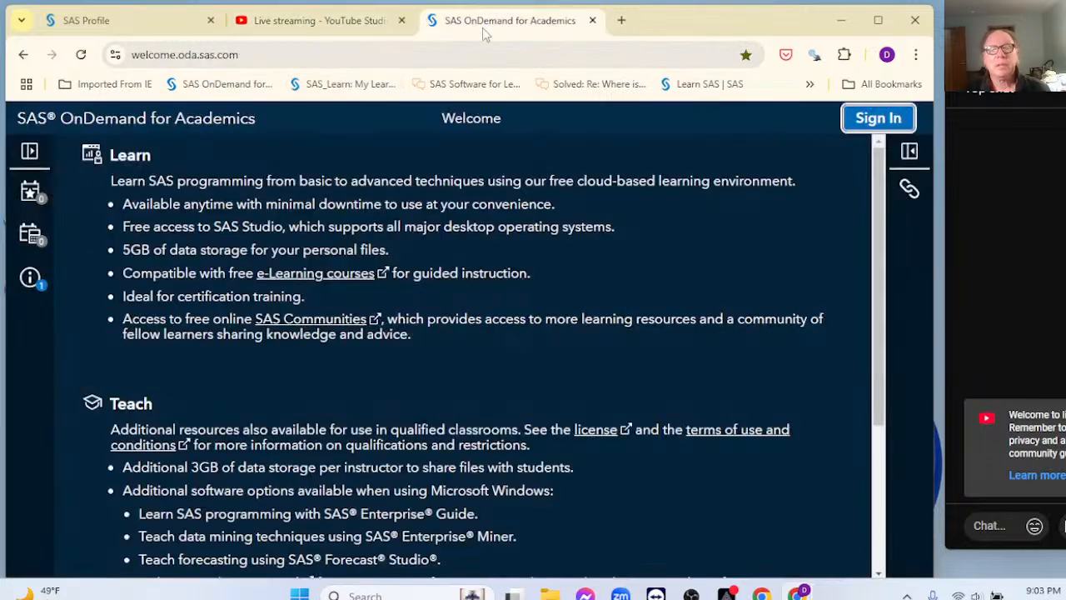
pyautogui.click(113, 24)
pyautogui.click(381, 447)
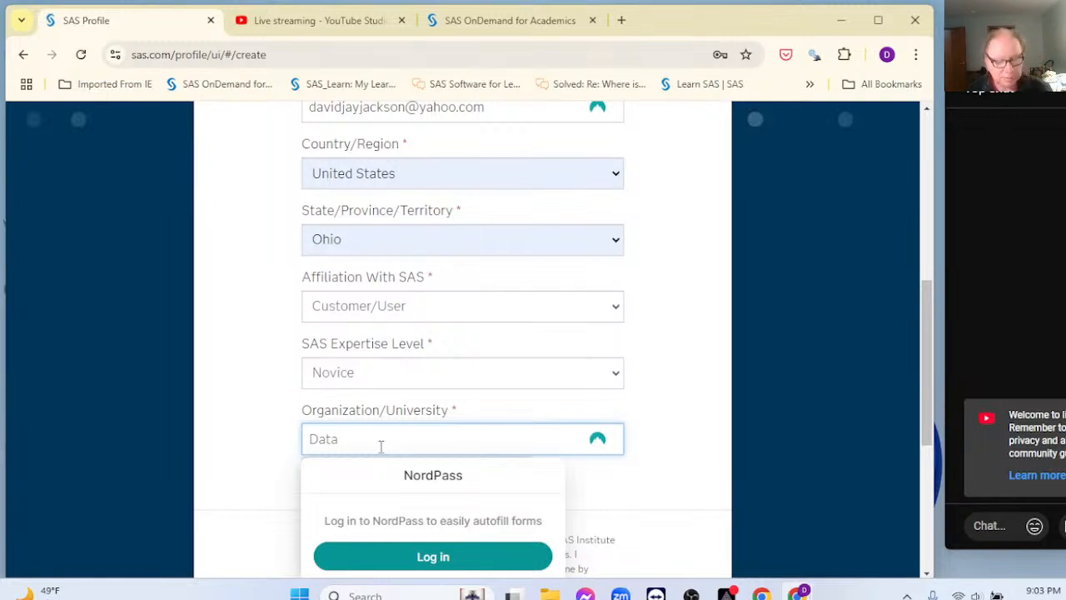
pyautogui.write('E')
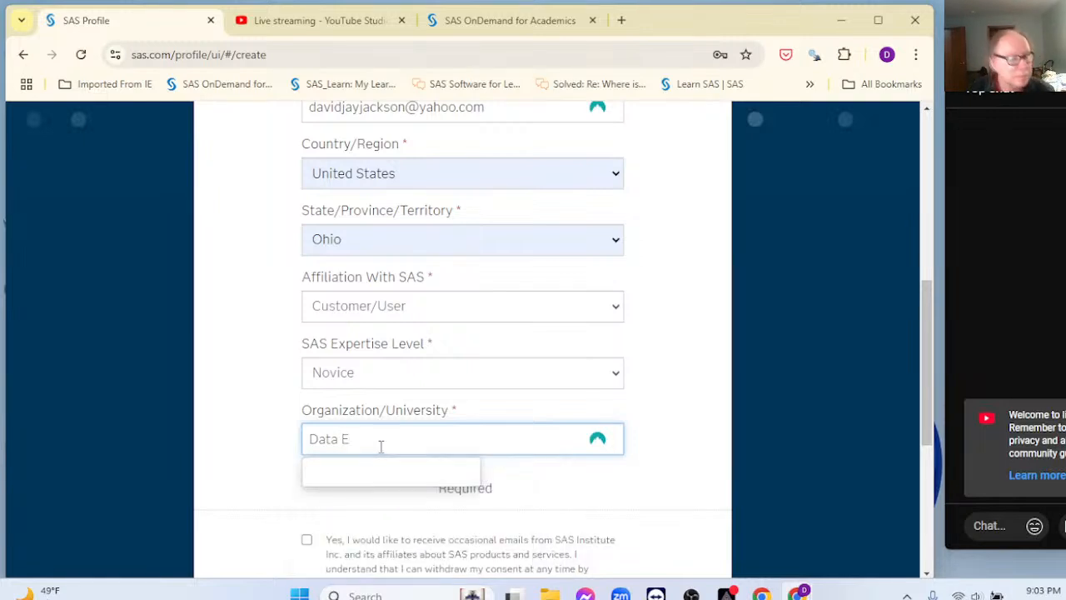
pyautogui.write('nthus')
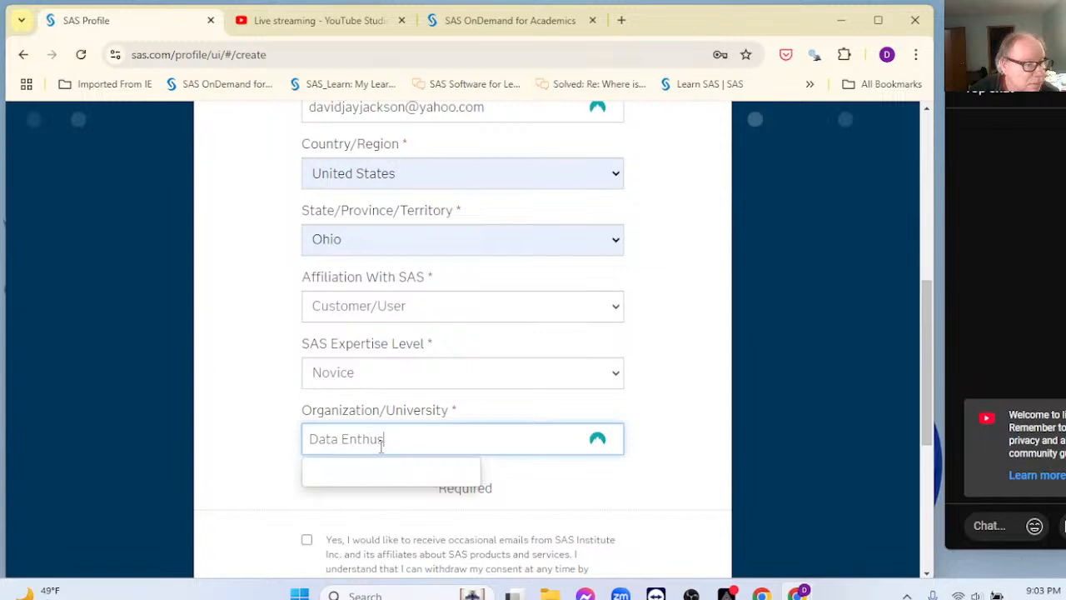
pyautogui.write('iast')
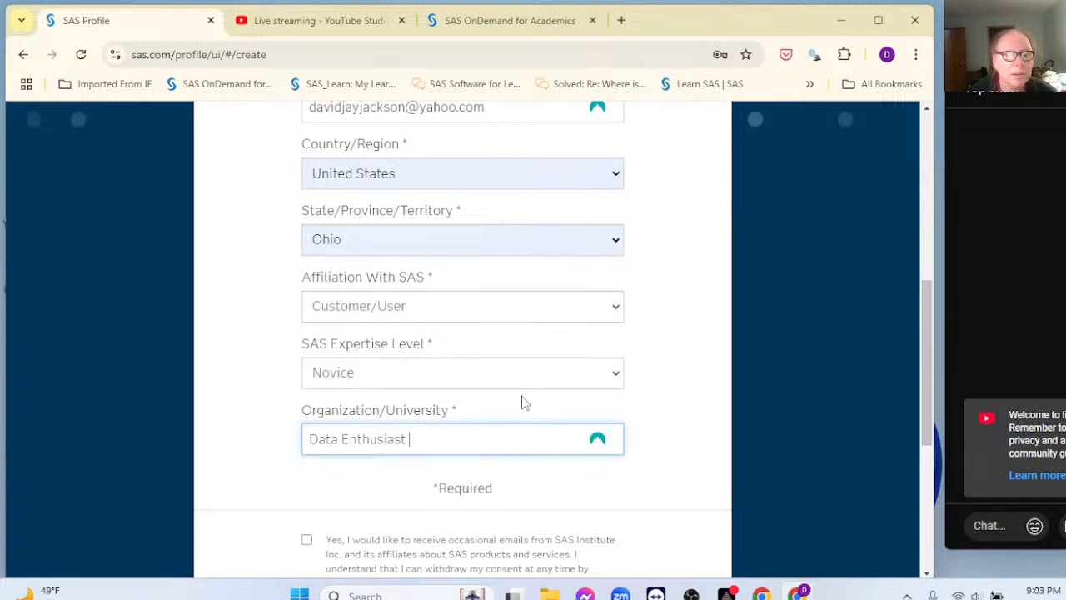
# Step: Opt in to occasional SAS emails, agree to the terms of use and conditions, and submit the profile form
pyautogui.scroll(-2, 523, 403)
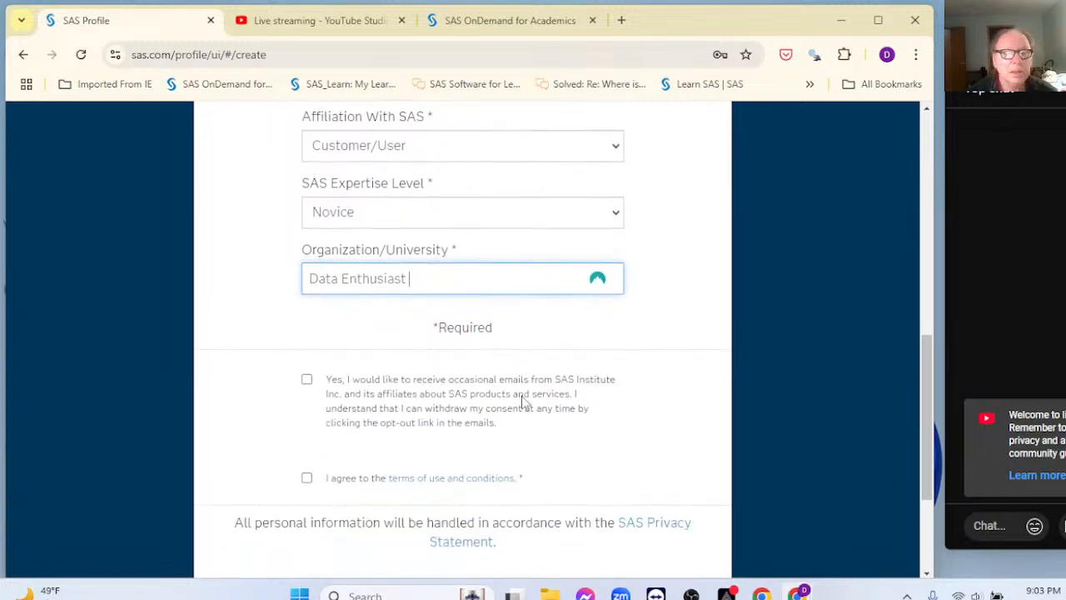
pyautogui.click(306, 379)
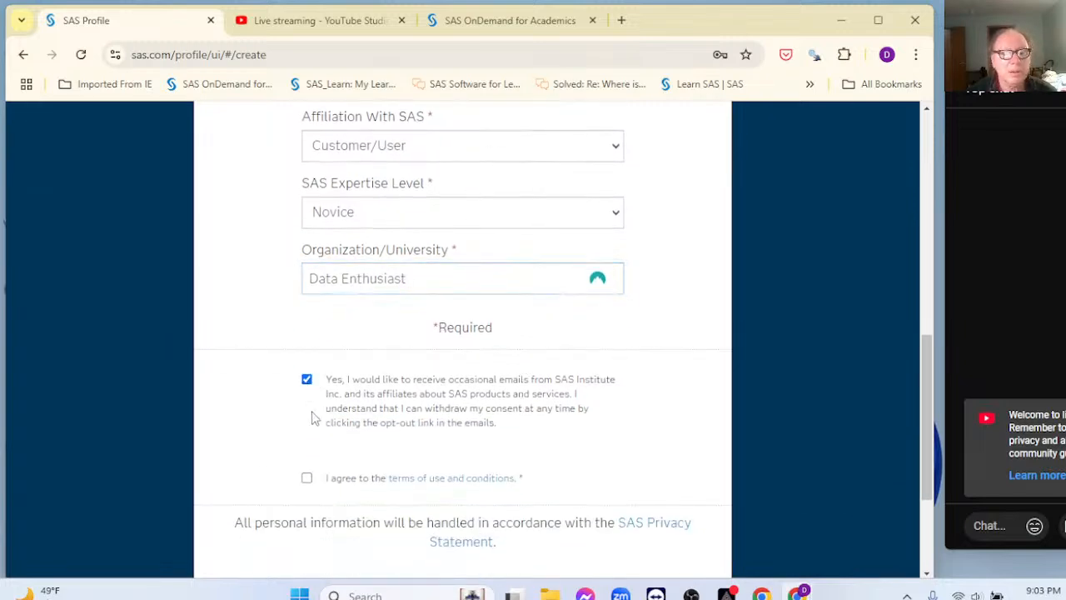
pyautogui.click(307, 478)
pyautogui.scroll(-2, 438, 451)
pyautogui.click(475, 450)
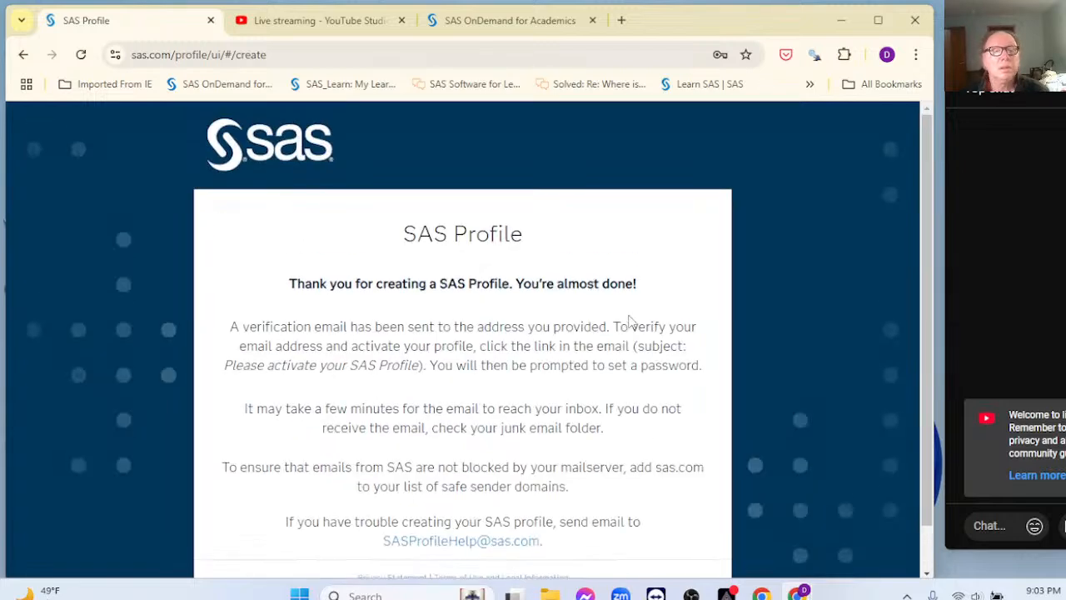
pyautogui.scroll(-1, 628, 318)
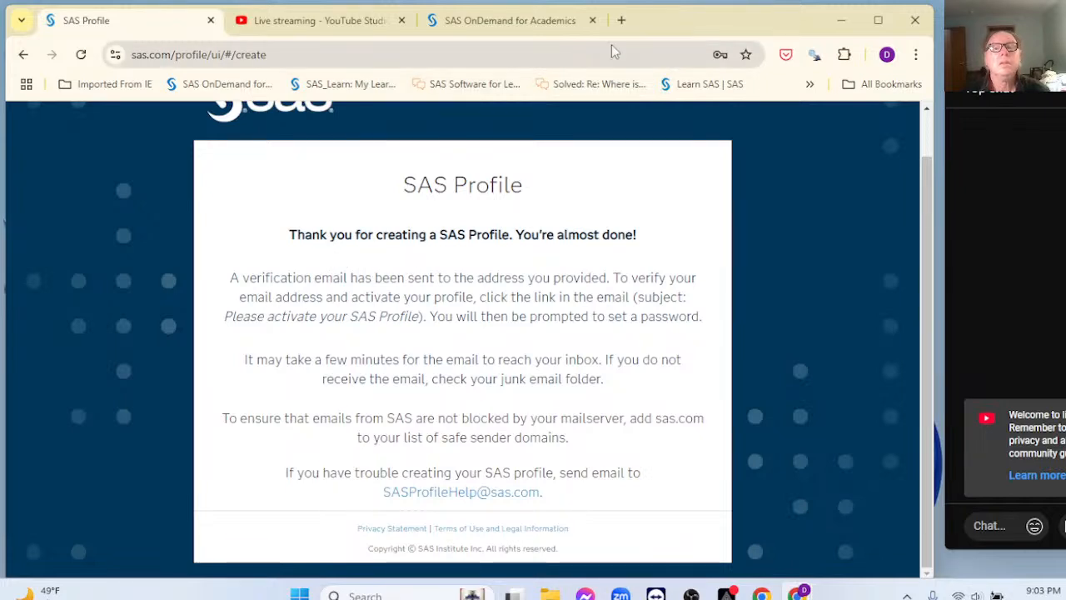
# Step: Open the Yahoo Mail inbox in a new browser tab
pyautogui.click(620, 20)
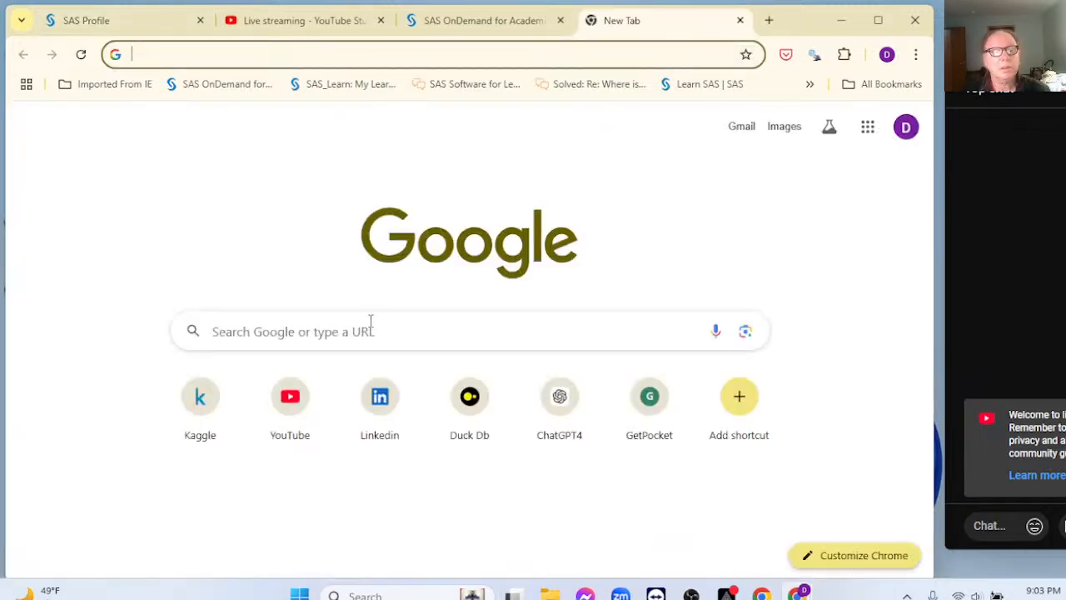
pyautogui.write('ma')
pyautogui.press('Return')
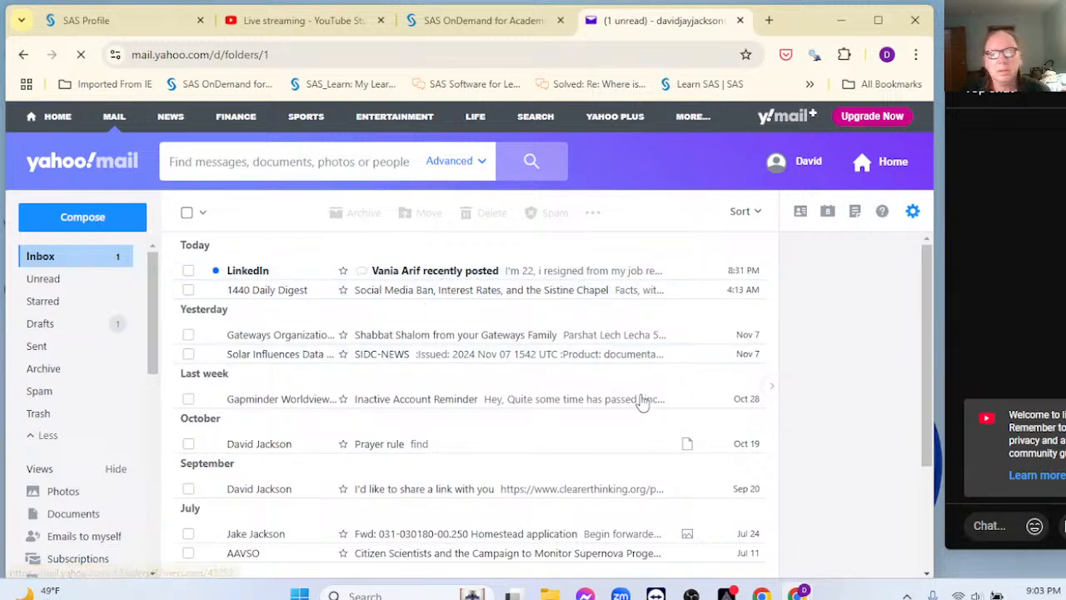
# Step: Open the "Please activate your SAS Profile" email and follow its activation link
pyautogui.moveTo(934, 428); pyautogui.dragTo(938, 578)
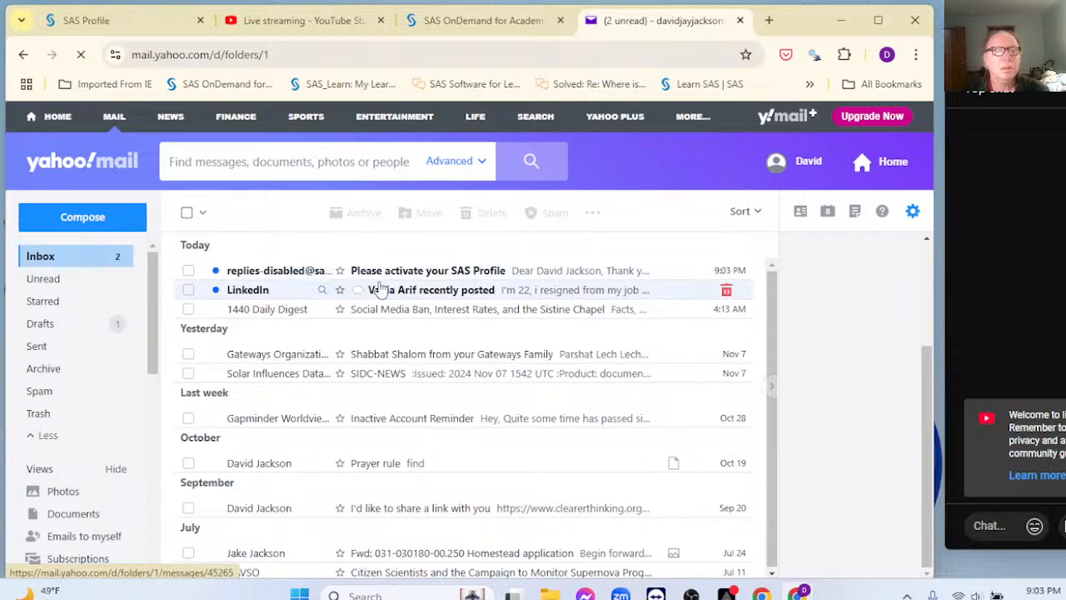
pyautogui.click(398, 280)
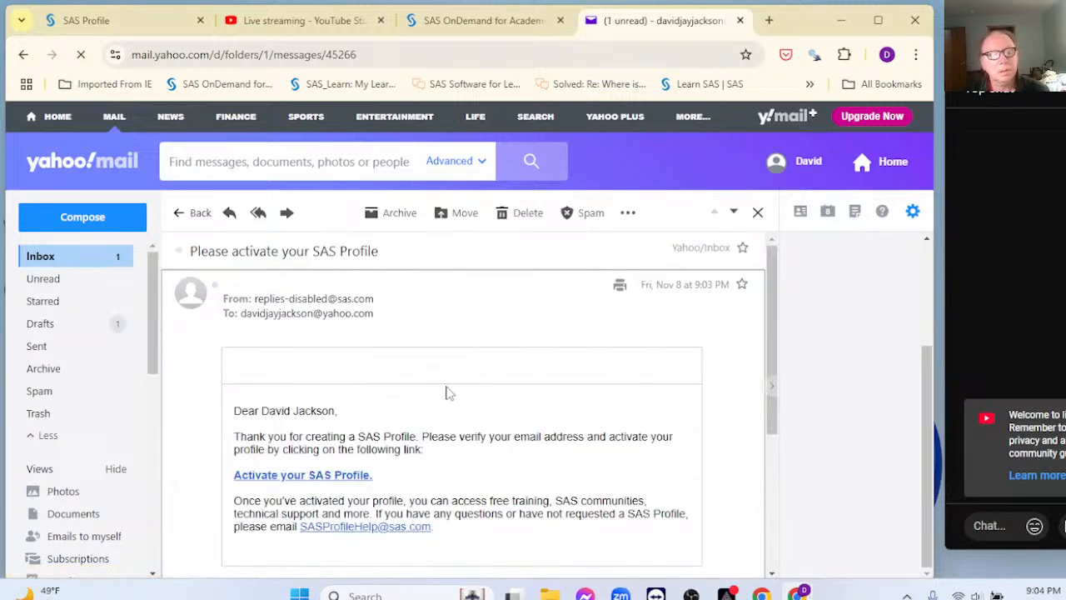
pyautogui.scroll(-2, 500, 442)
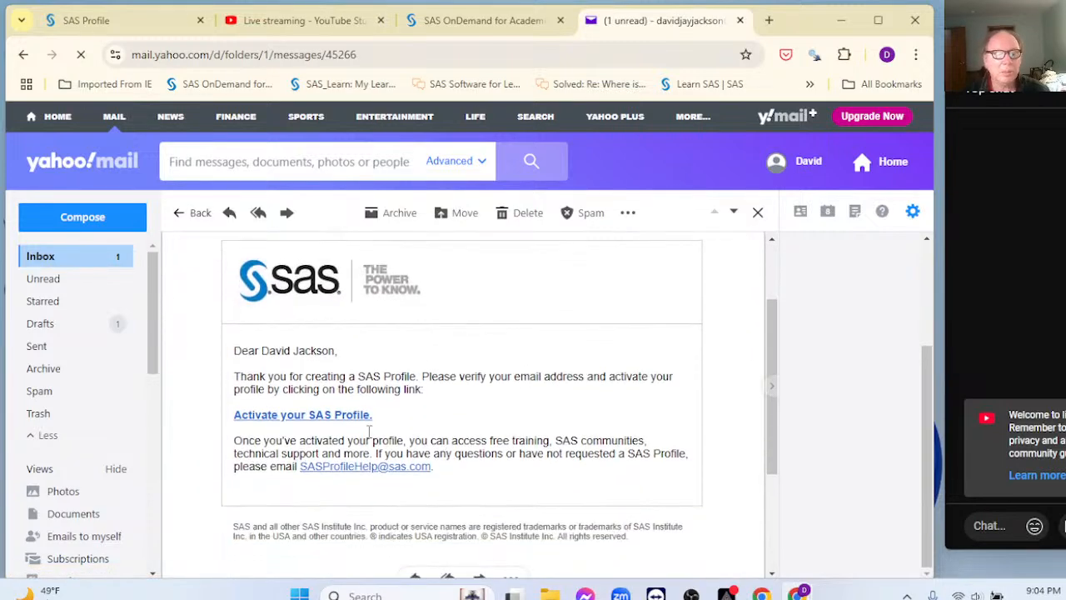
pyautogui.click(323, 419)
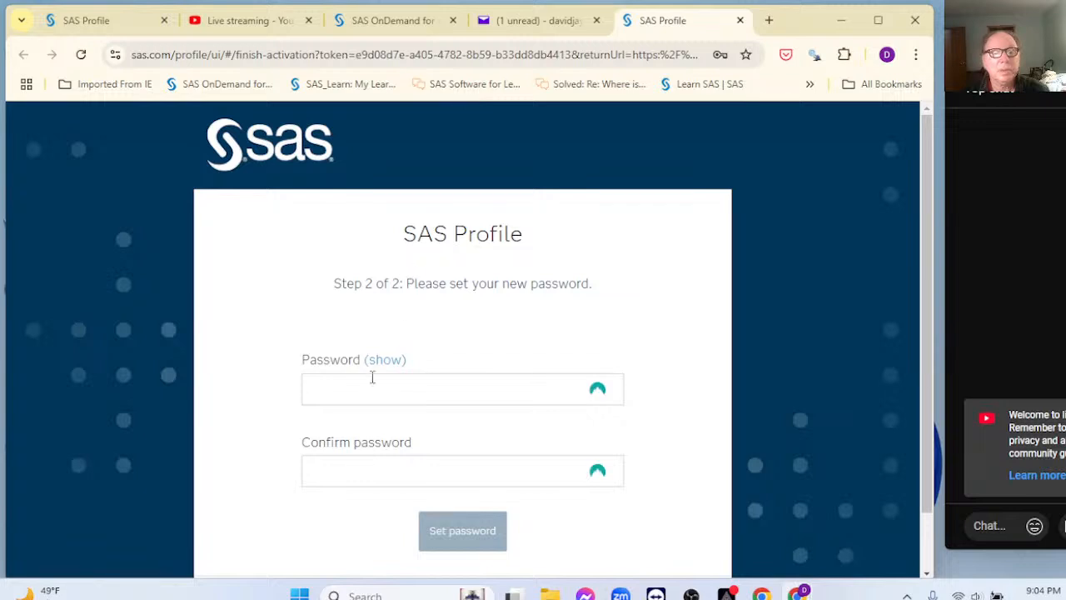
# Step: Try a first account password in the Password field and clear the field
pyautogui.click(372, 377)
pyautogui.write('******')
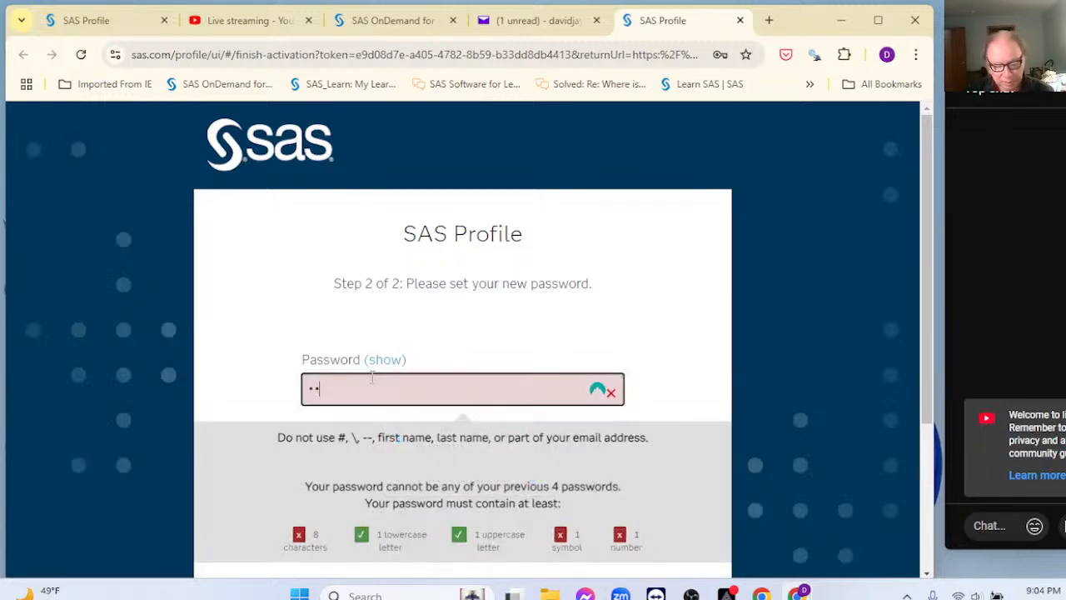
pyautogui.write('**')
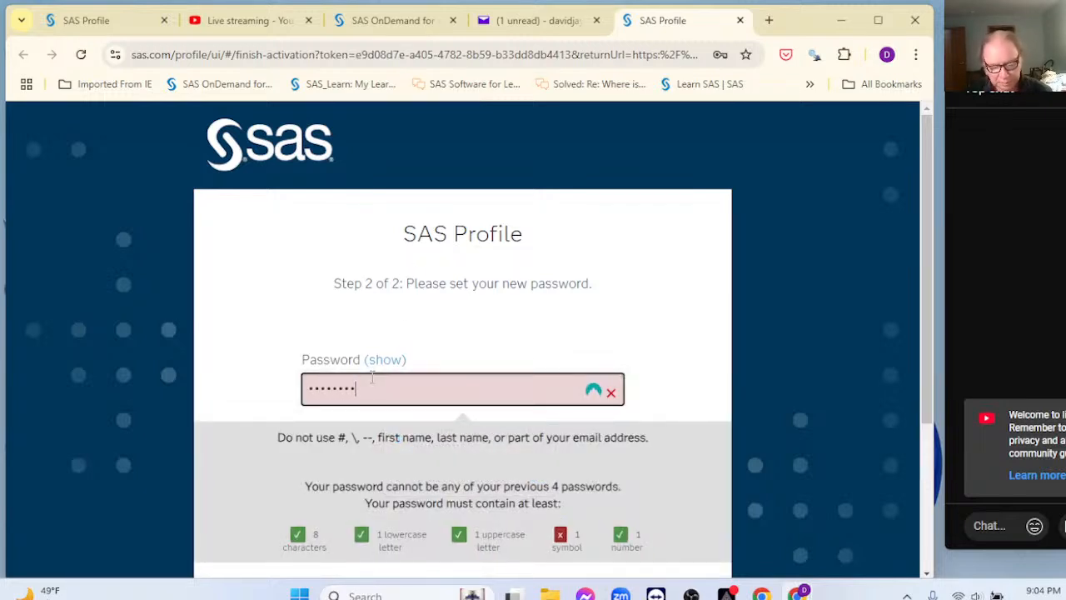
pyautogui.write('***')
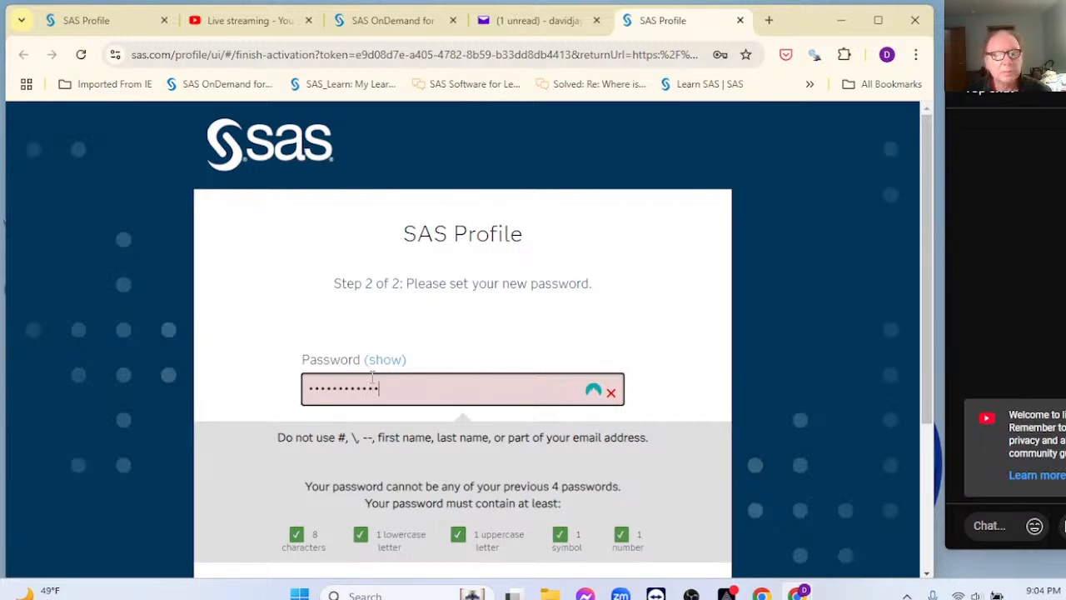
pyautogui.scroll(-1, 481, 326)
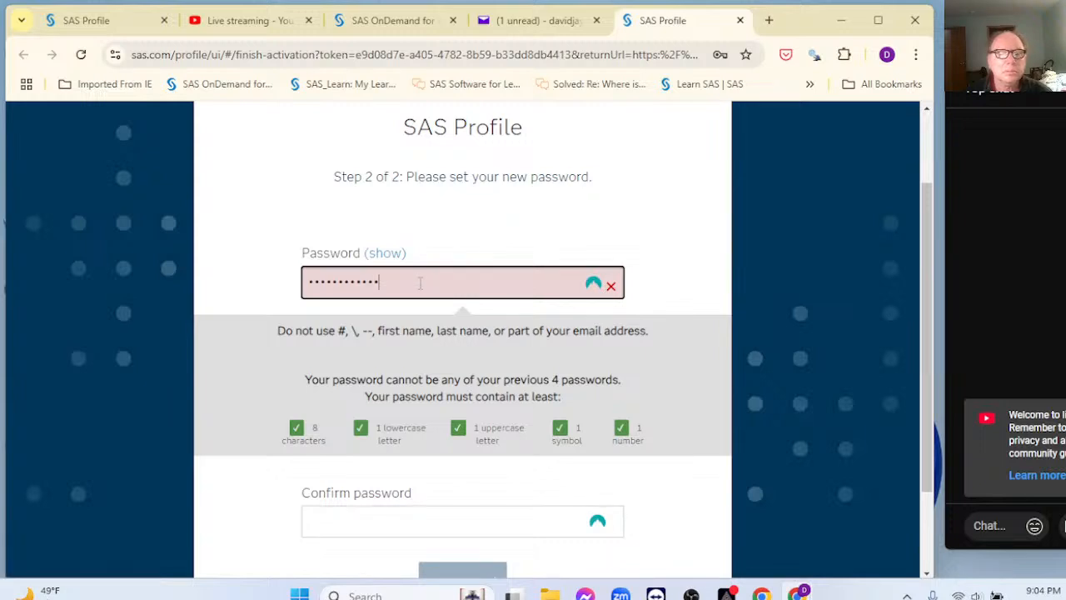
pyautogui.press('BackSpace')
pyautogui.press('BackSpace')
pyautogui.press('BackSpace')
pyautogui.press('BackSpace')
pyautogui.press('BackSpace')
pyautogui.press('BackSpace')
pyautogui.press('BackSpace')
pyautogui.press('BackSpace')
pyautogui.press('BackSpace')
pyautogui.press('BackSpace')
pyautogui.press('BackSpace')
pyautogui.press('BackSpace')
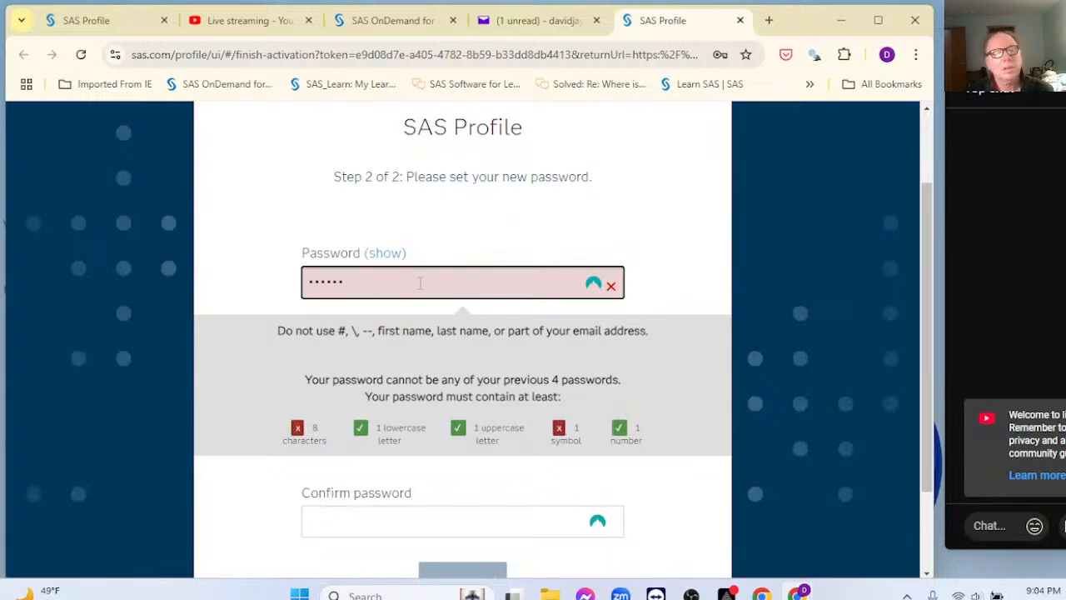
# Step: Enter the new account password in the Password and Confirm password fields and set it
pyautogui.write('••••')
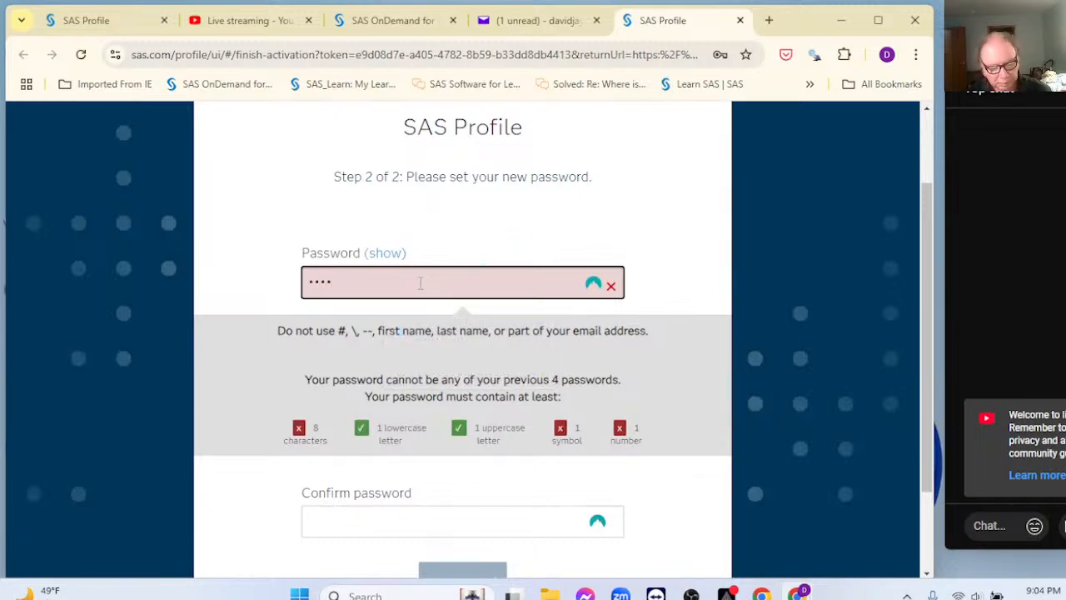
pyautogui.write('••••')
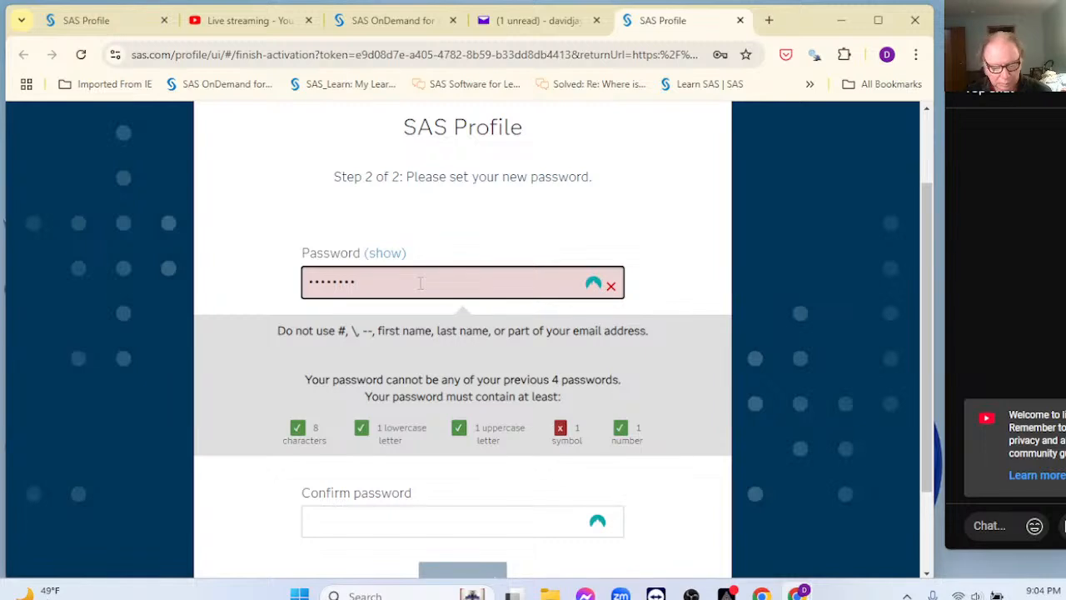
pyautogui.write('••••')
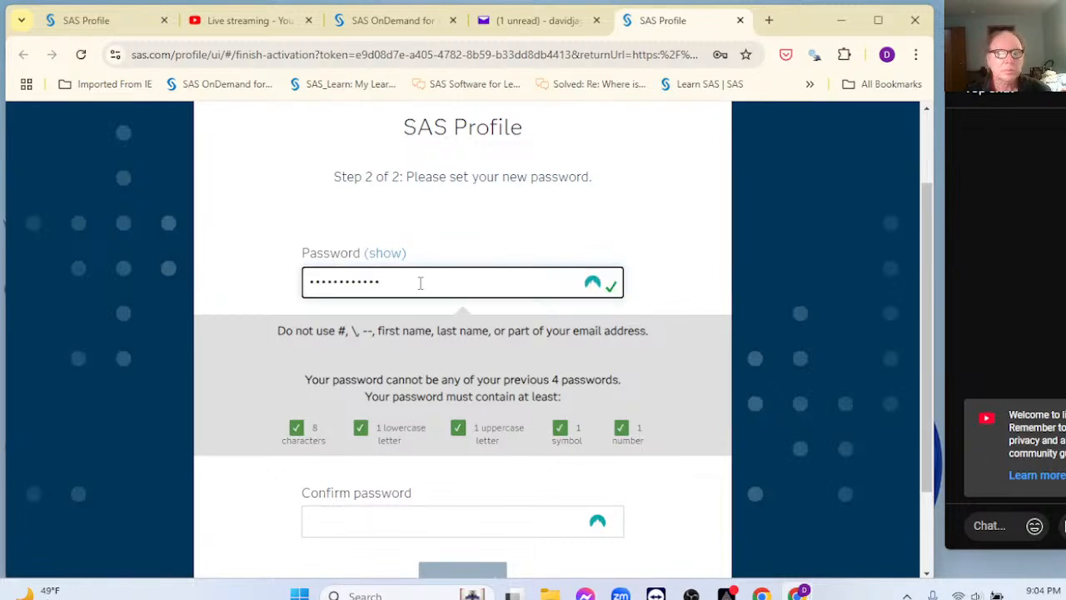
pyautogui.click(360, 519)
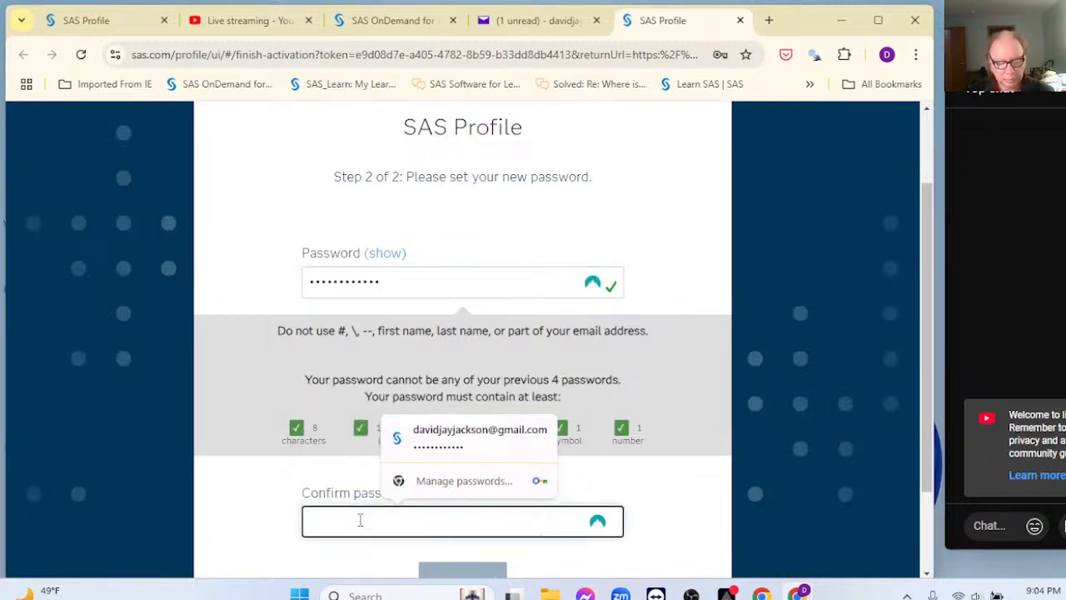
pyautogui.write('•••••••')
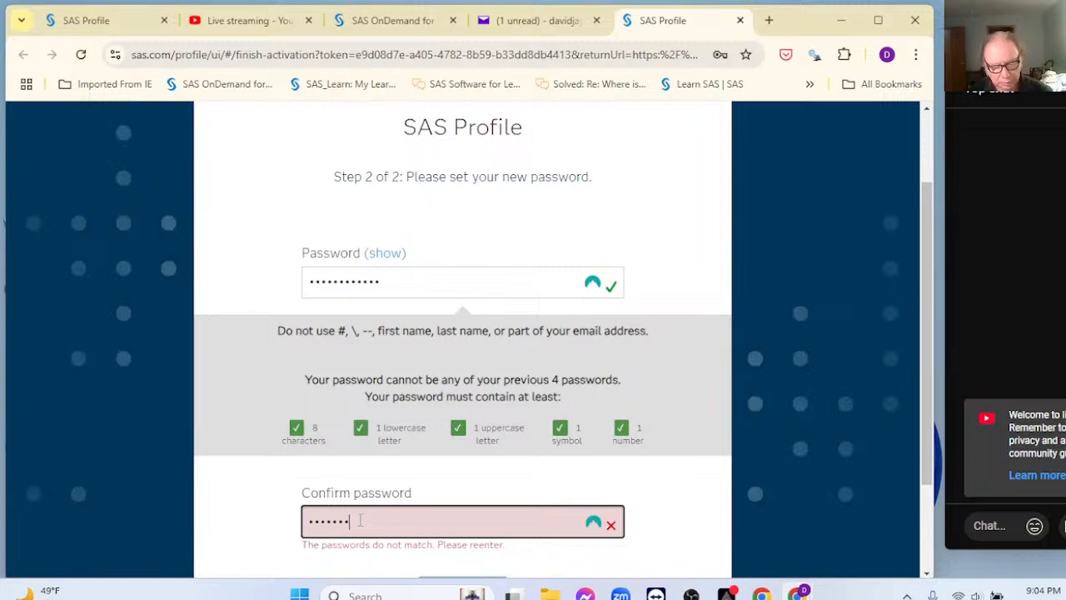
pyautogui.write('•••••')
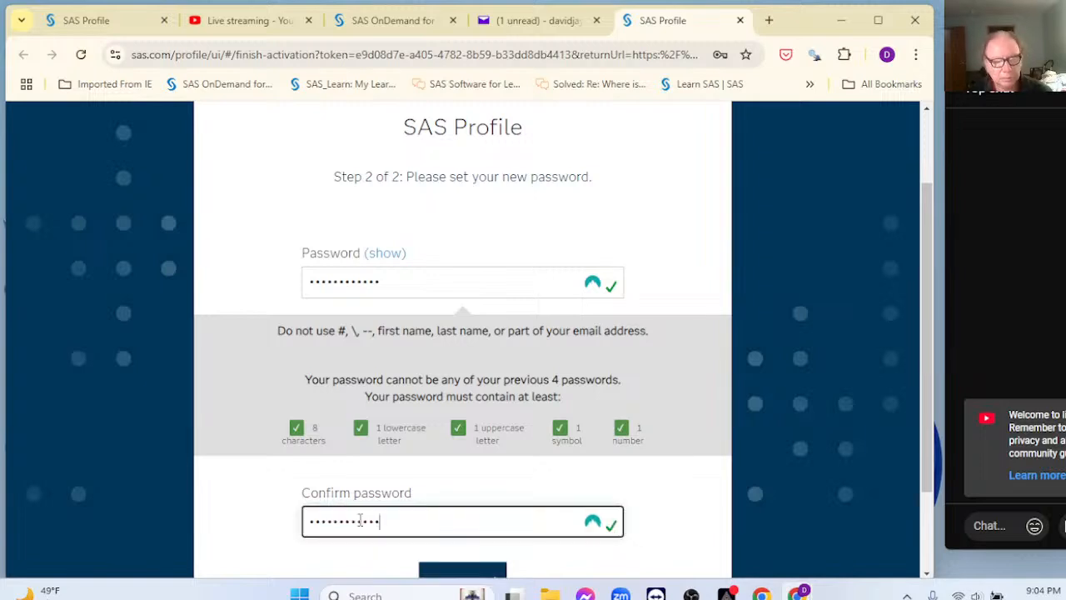
pyautogui.scroll(-1, 398, 441)
pyautogui.click(455, 527)
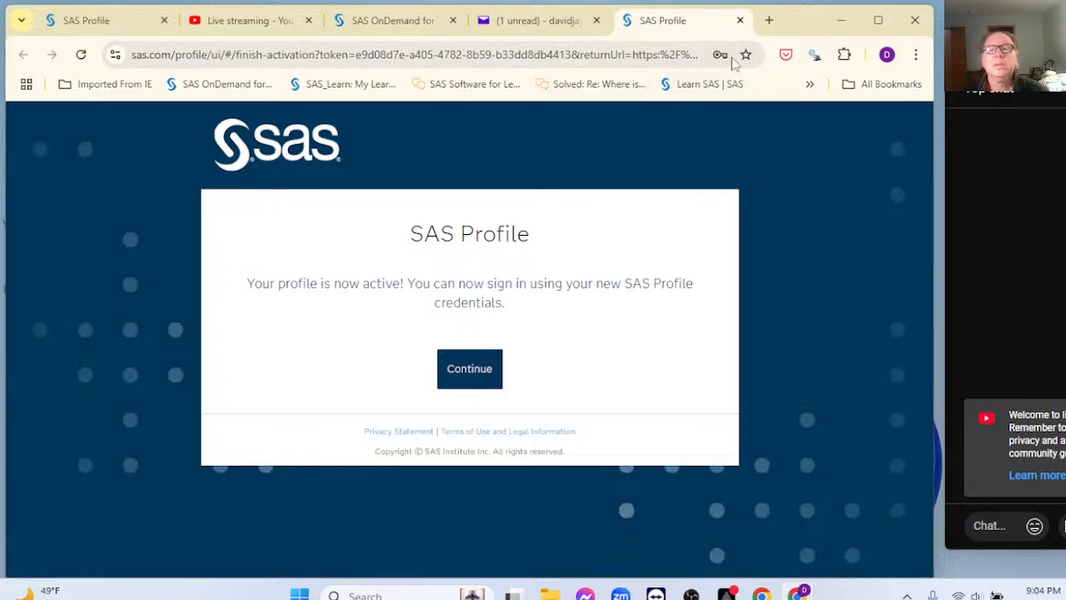
# Step: Close the profile activation and mail pages and open the SAS OnDemand for Academics sign-in form
pyautogui.click(740, 20)
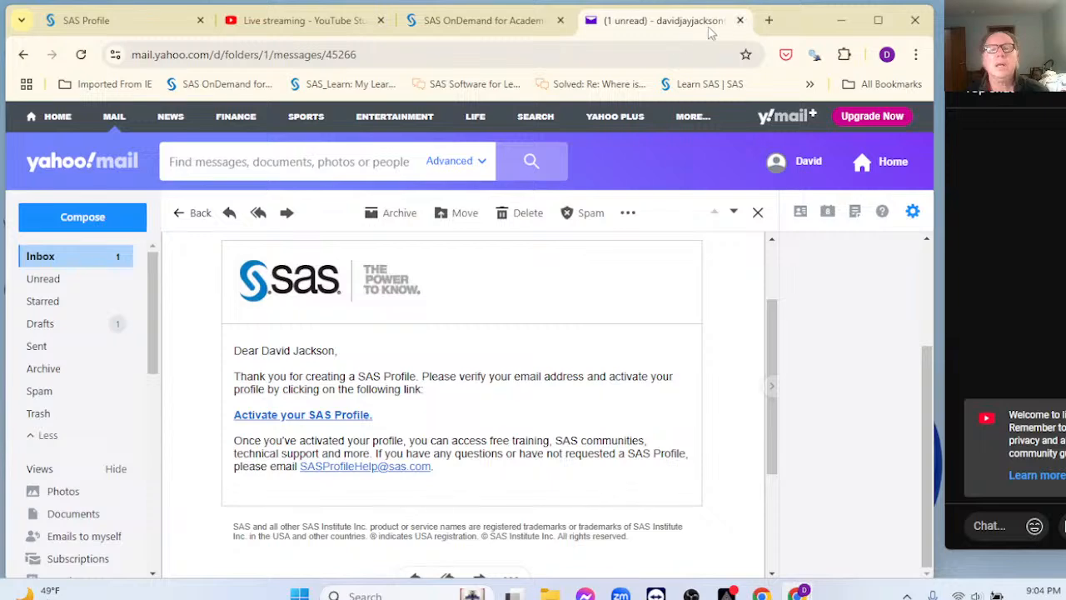
pyautogui.click(740, 20)
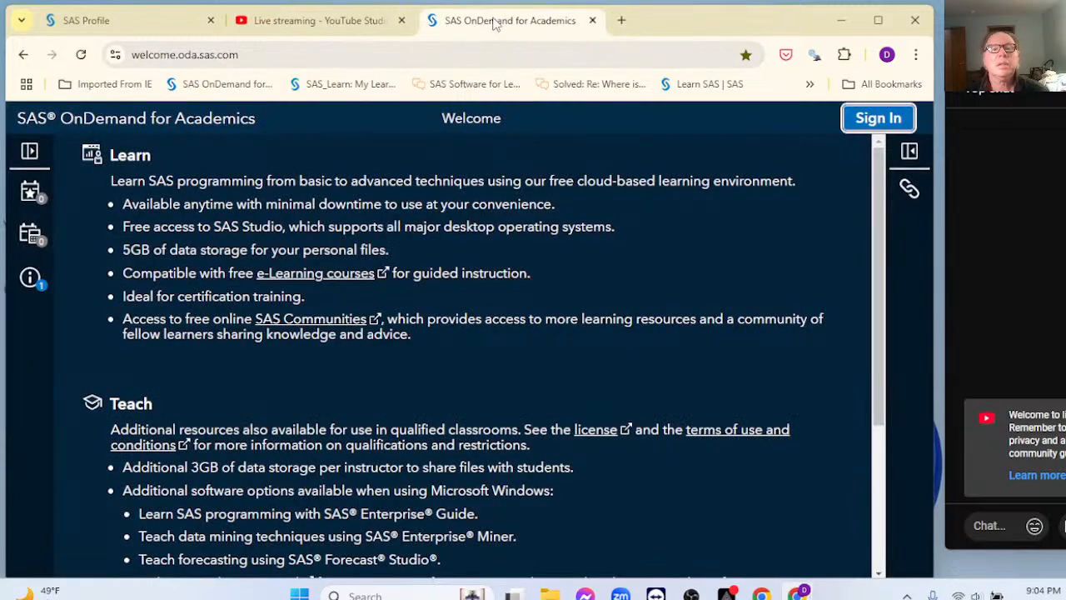
pyautogui.click(878, 118)
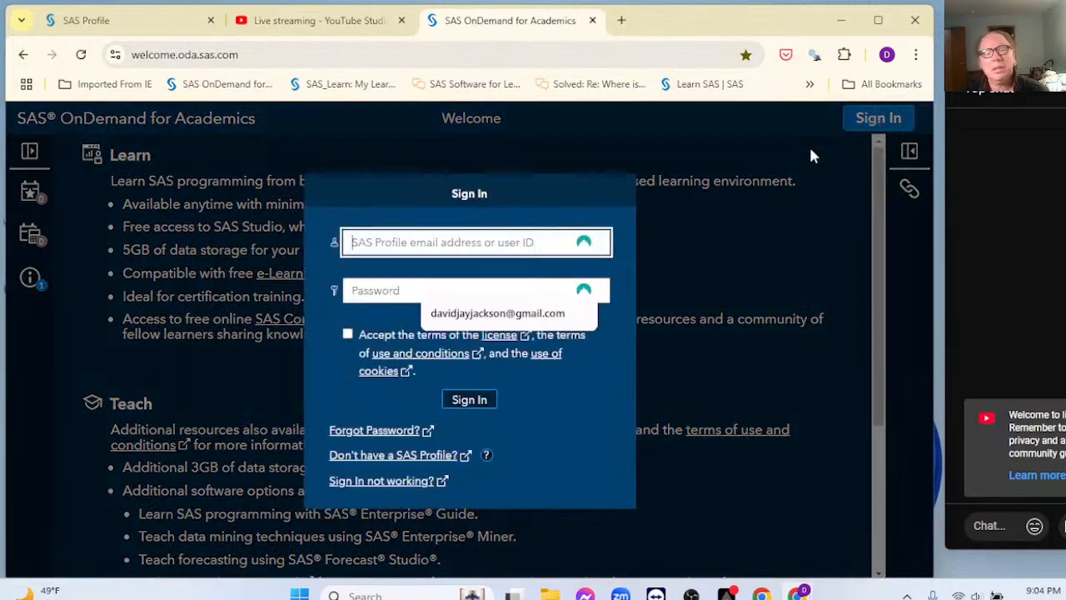
# Step: Fill in the sign-in form's email and password from the saved login, and change the email address's domain to yahoo.com
pyautogui.click(497, 313)
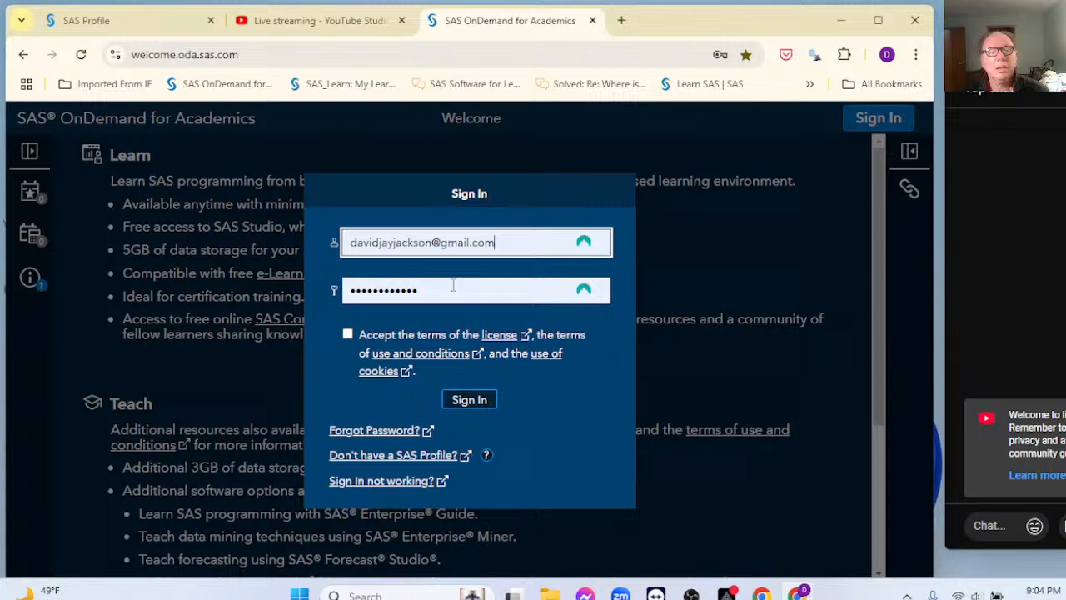
pyautogui.click(506, 239)
pyautogui.press('BackSpace')
pyautogui.press('BackSpace')
pyautogui.press('BackSpace')
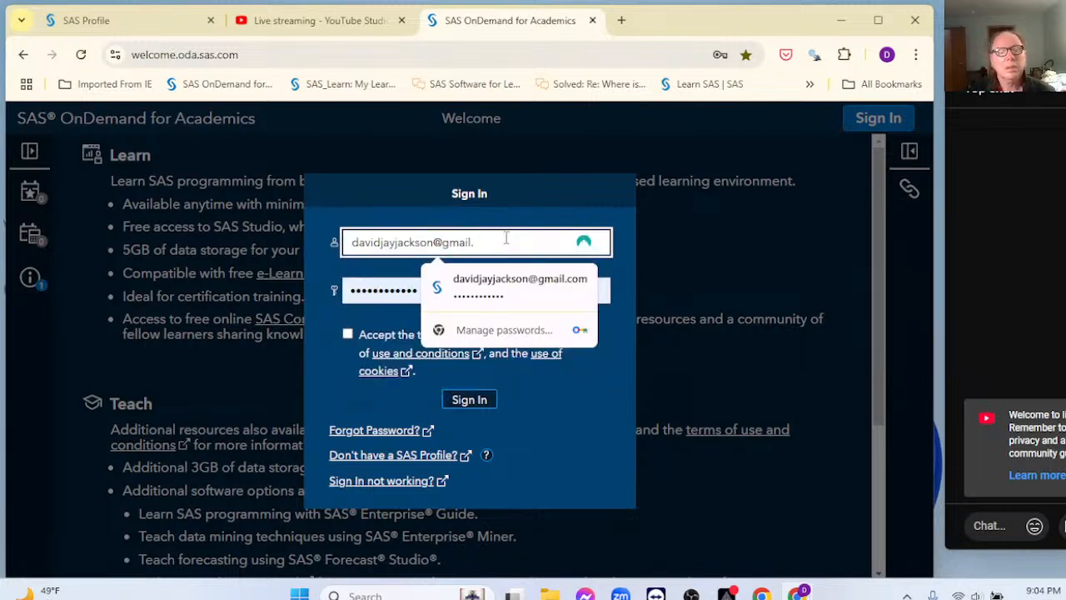
pyautogui.press('BackSpace')
pyautogui.press('BackSpace')
pyautogui.press('BackSpace')
pyautogui.press('BackSpace')
pyautogui.press('BackSpace')
pyautogui.press('BackSpace')
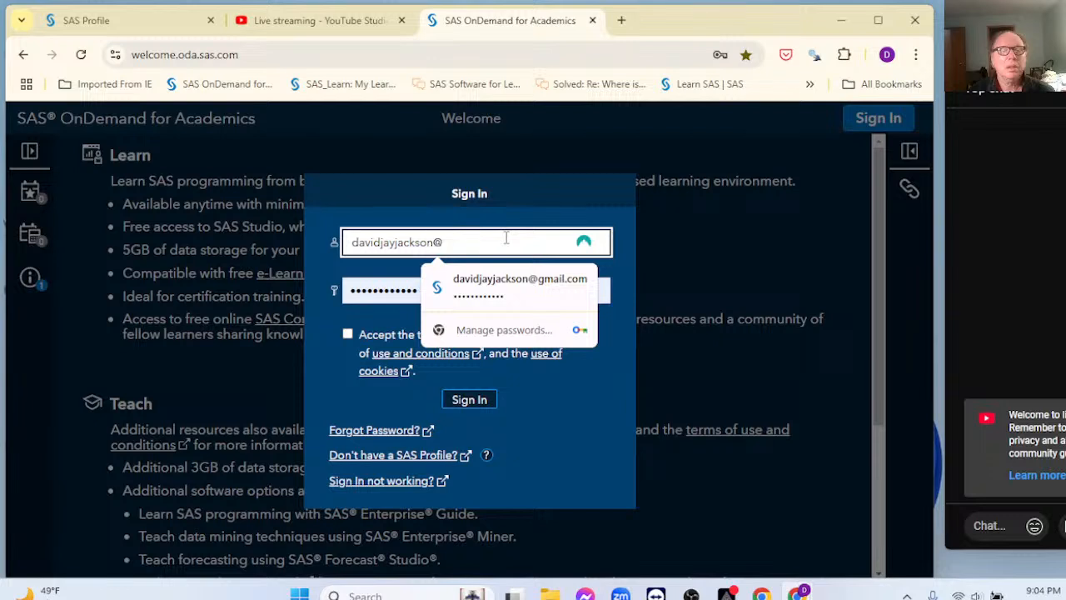
pyautogui.write('u')
pyautogui.press('BackSpace')
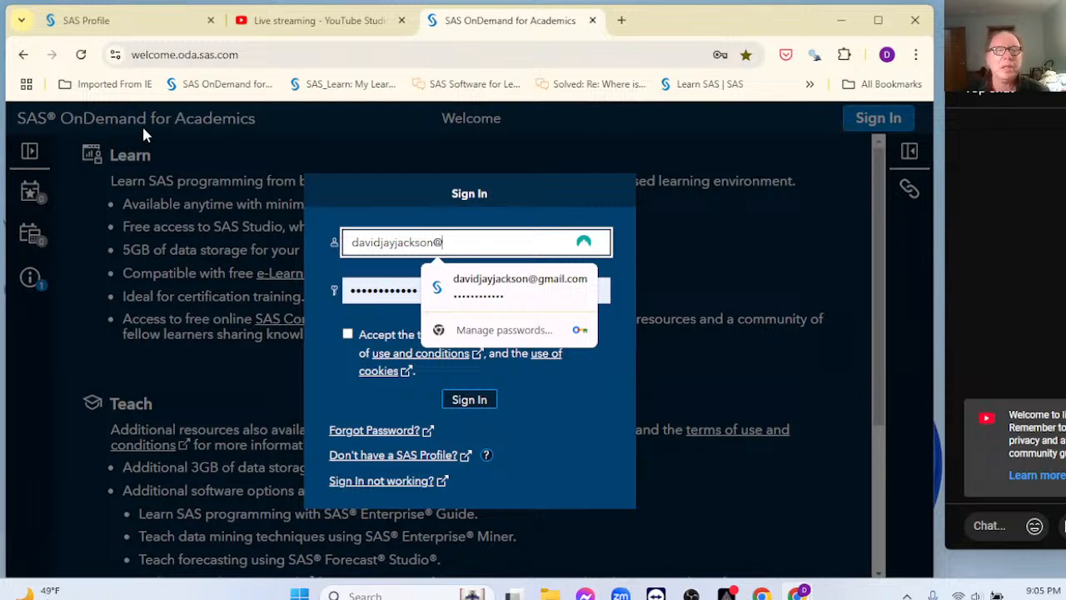
pyautogui.write('yahoo.com')
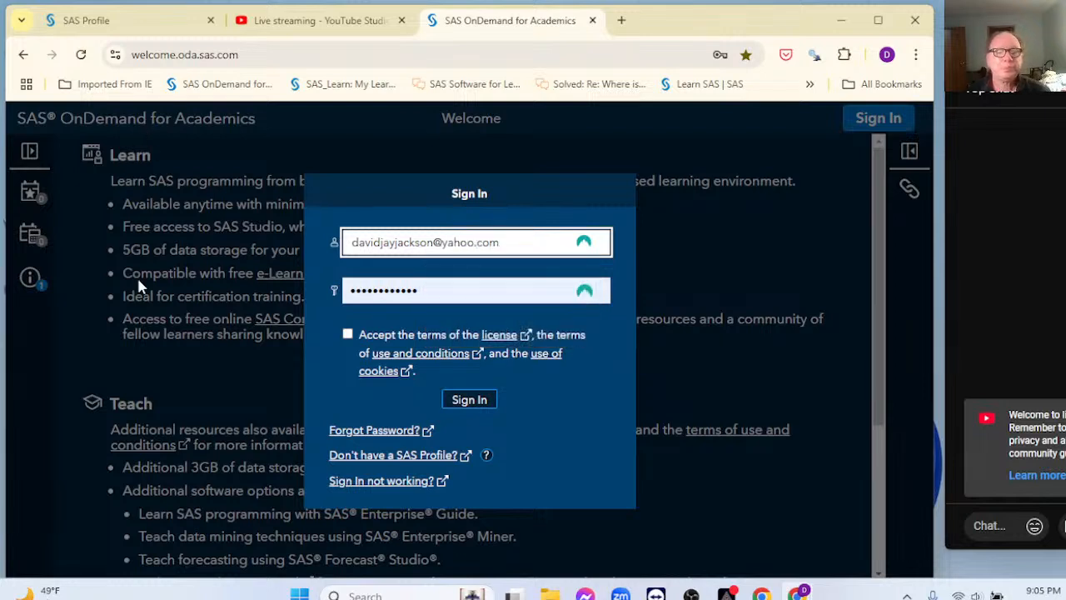
# Step: Accept the license, use and cookie terms and submit the sign-in form for the new profile
pyautogui.click(488, 404)
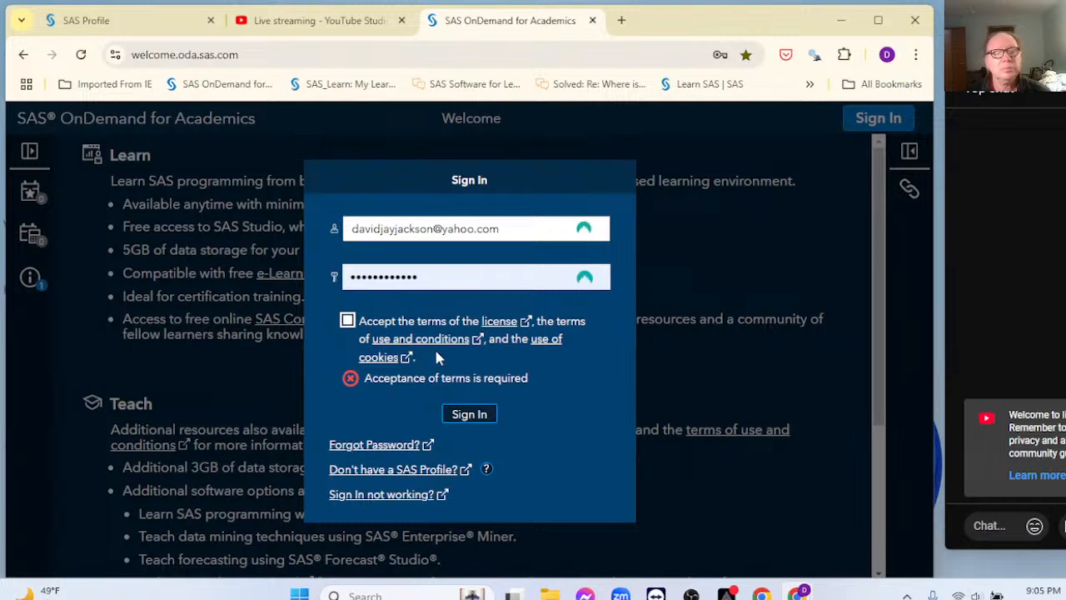
pyautogui.click(348, 320)
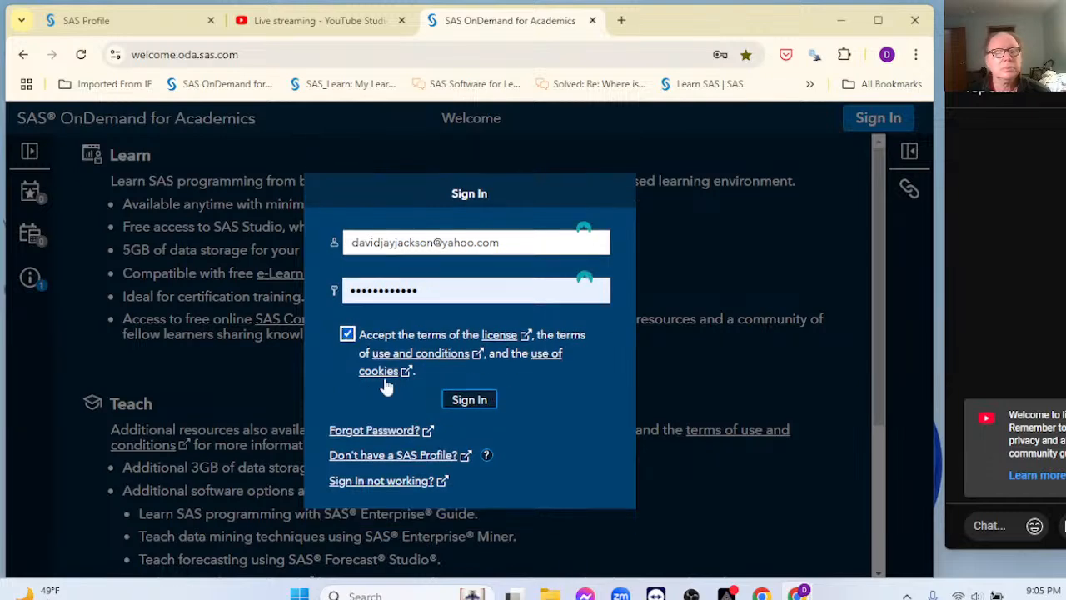
pyautogui.click(469, 400)
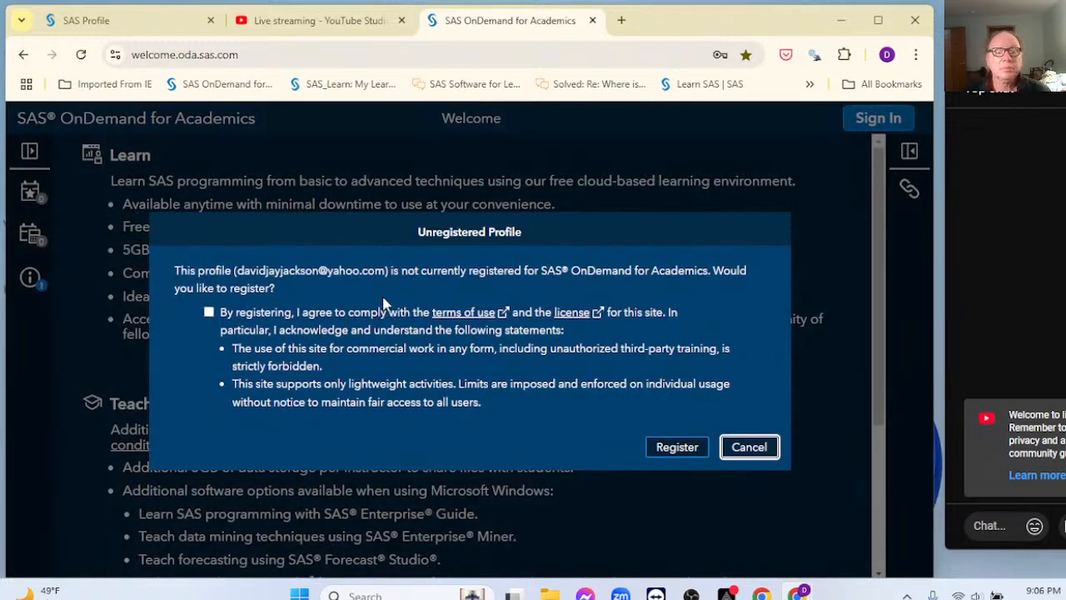
# Step: Agree to the registration terms, register the profile with United States as its home region, and acknowledge the scheduled registration
pyautogui.click(209, 312)
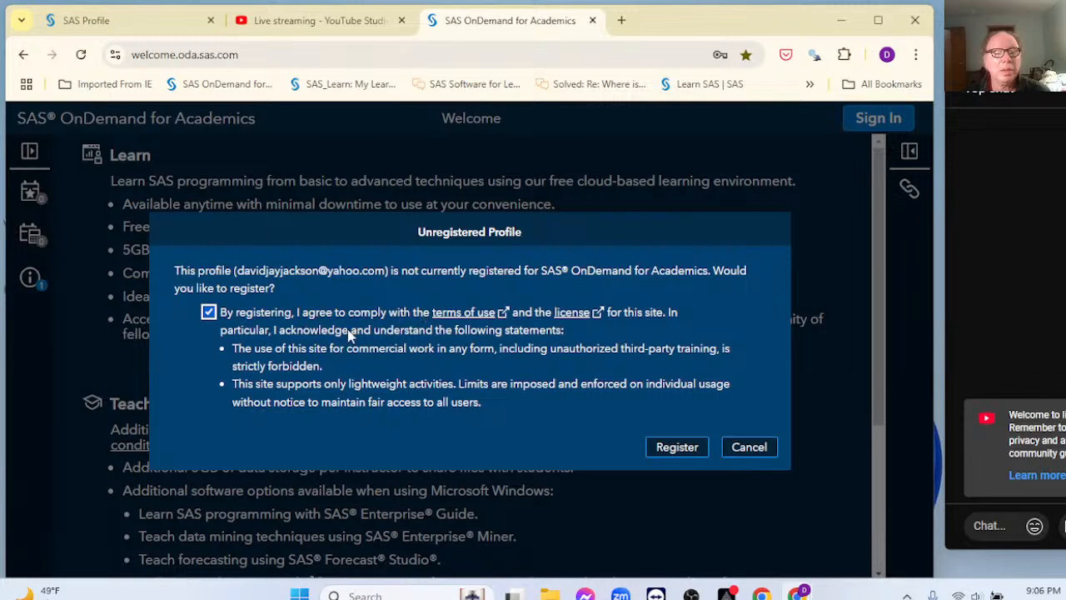
pyautogui.click(677, 447)
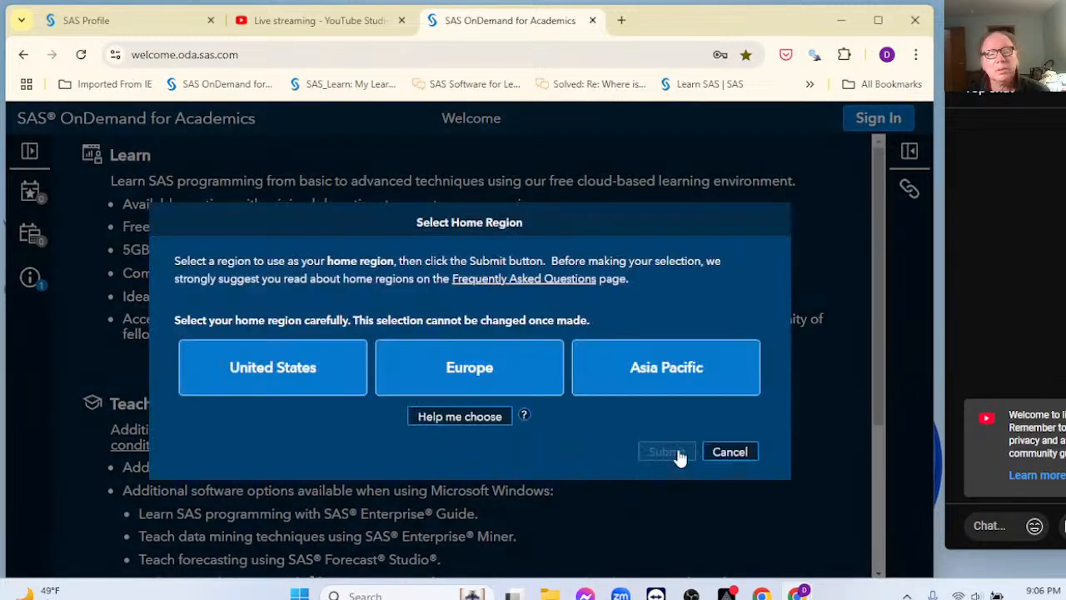
pyautogui.click(320, 372)
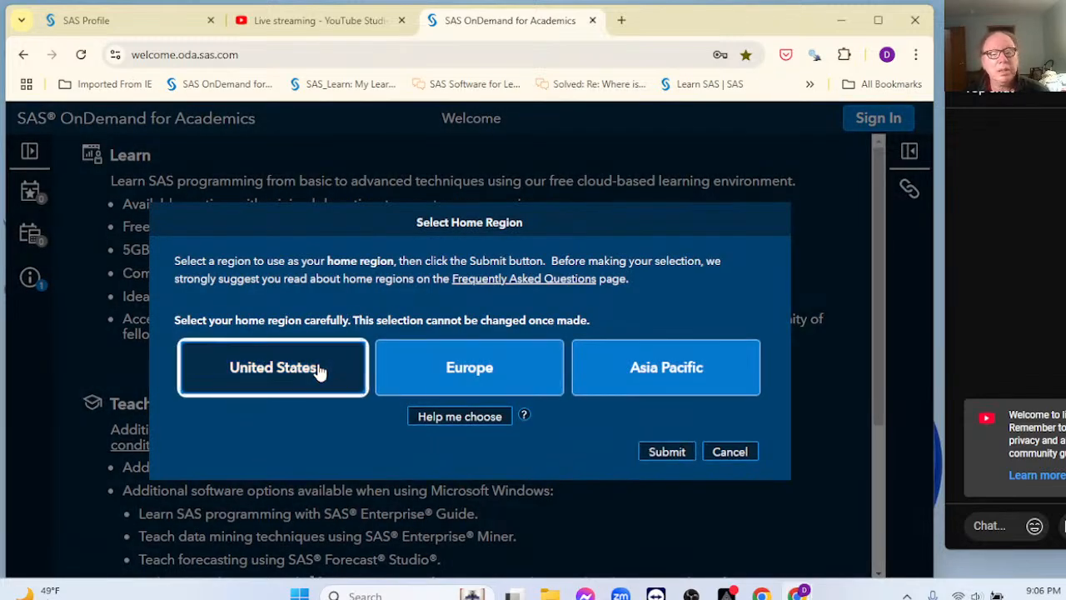
pyautogui.click(646, 451)
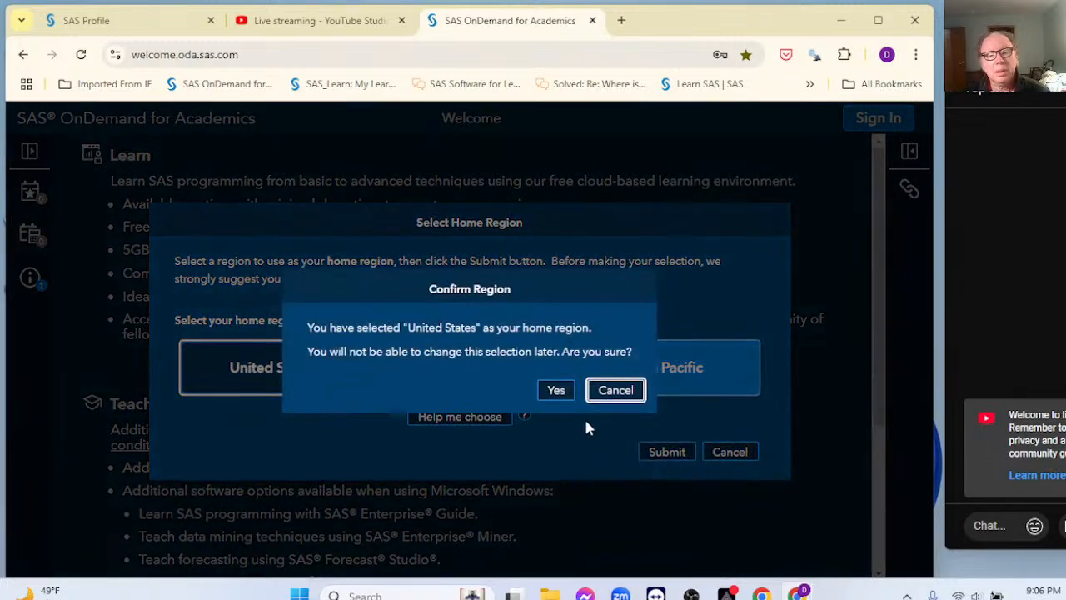
pyautogui.click(553, 395)
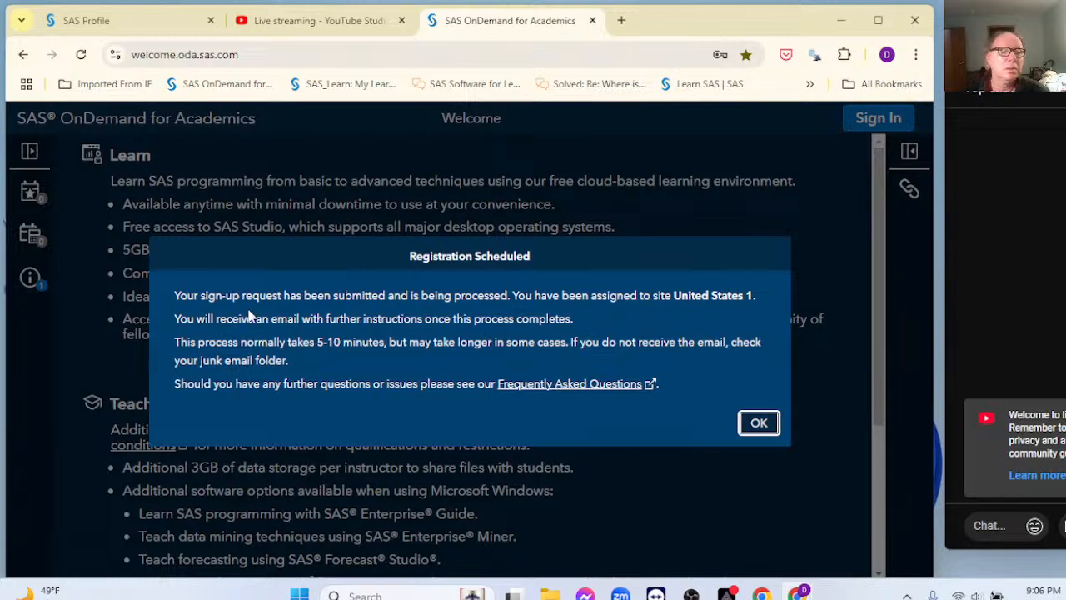
pyautogui.click(756, 425)
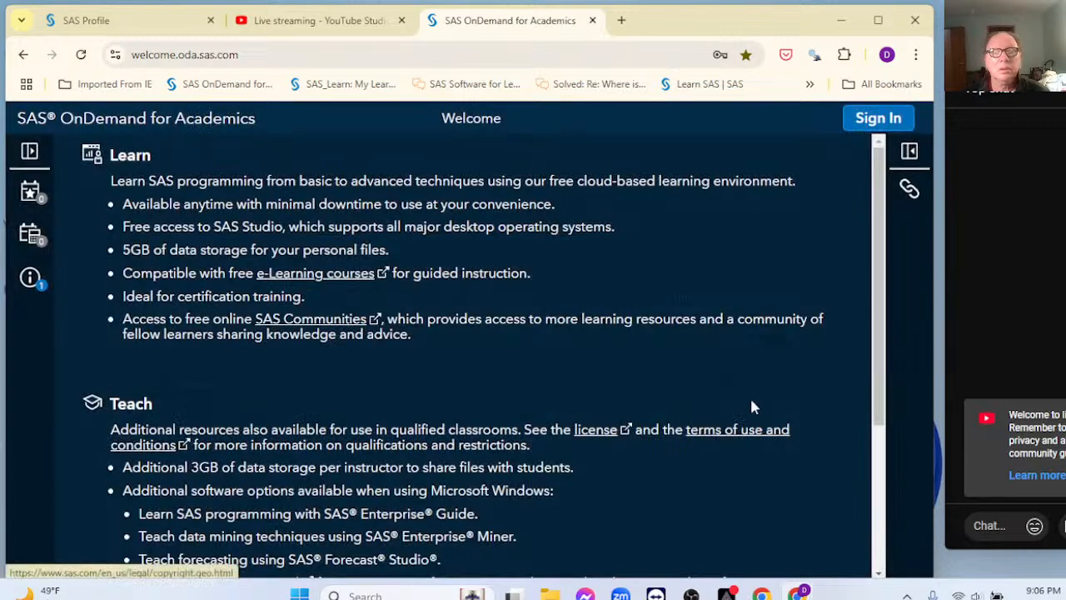
# Step: Try to sign in with the new profile, changing the email address's domain to yahoo.com and accepting the terms
pyautogui.click(863, 123)
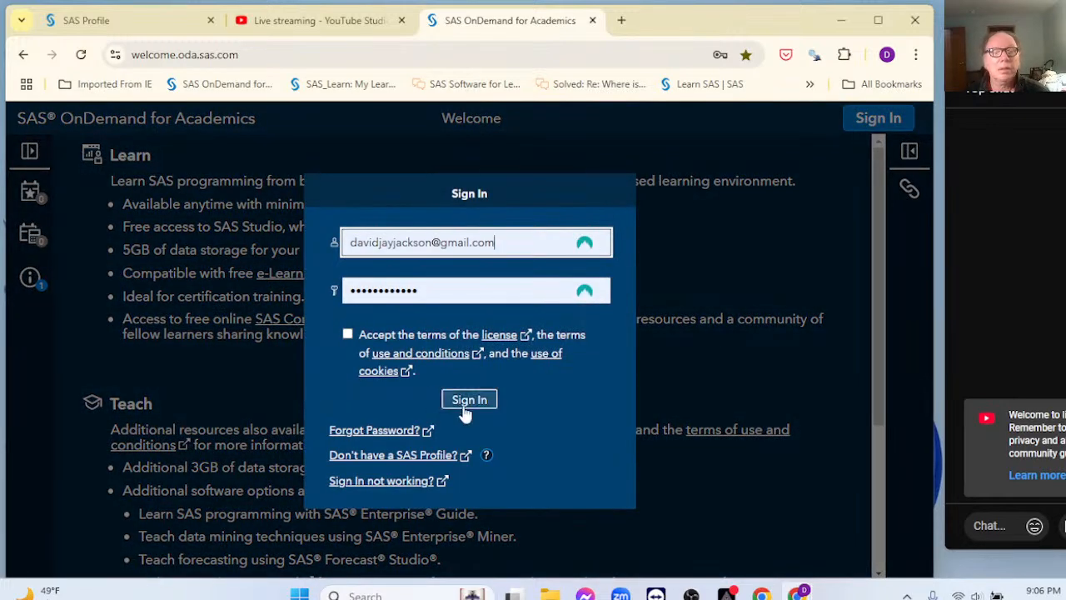
pyautogui.moveTo(509, 243); pyautogui.dragTo(440, 242)
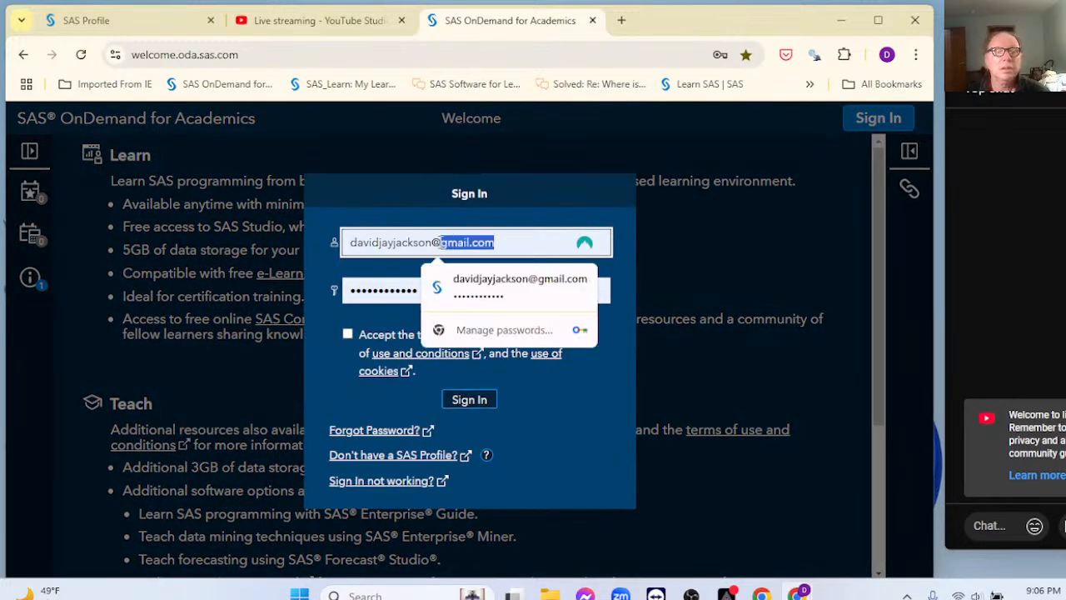
pyautogui.press('BackSpace')
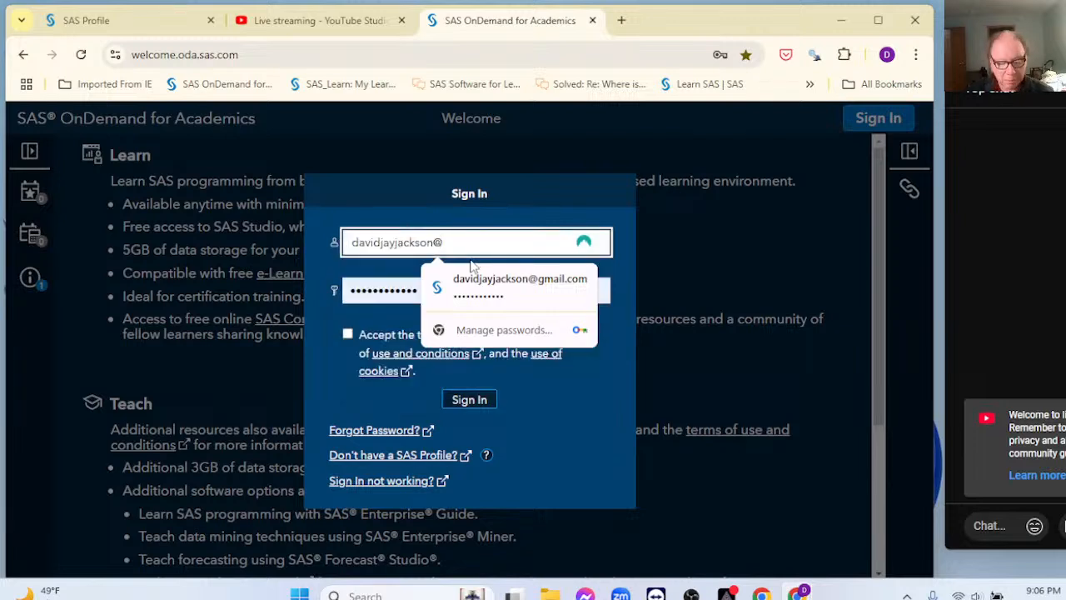
pyautogui.write('yahoo.co')
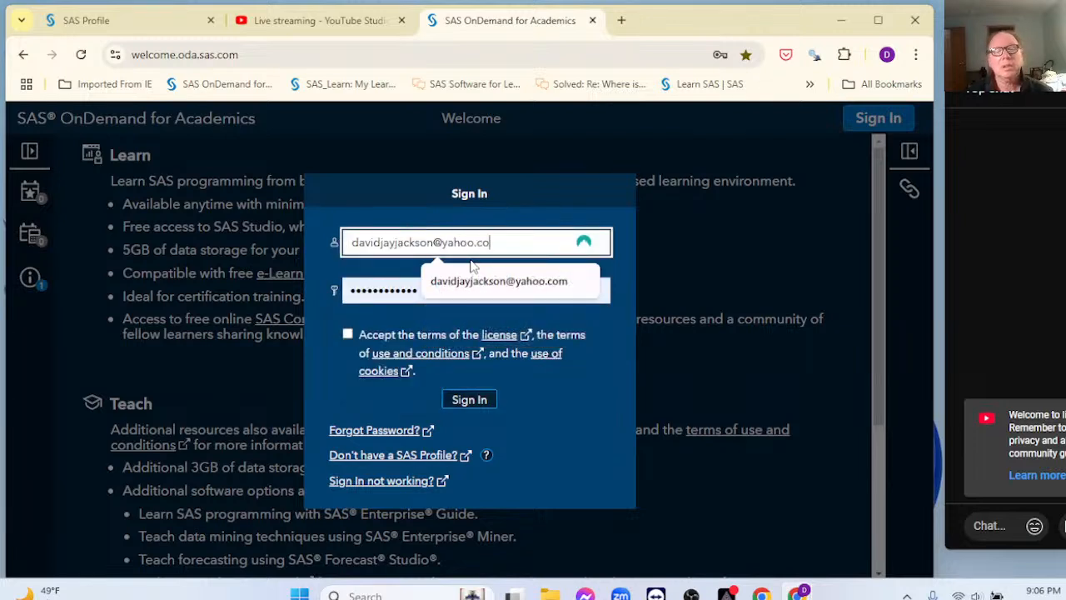
pyautogui.write('m')
pyautogui.click(466, 405)
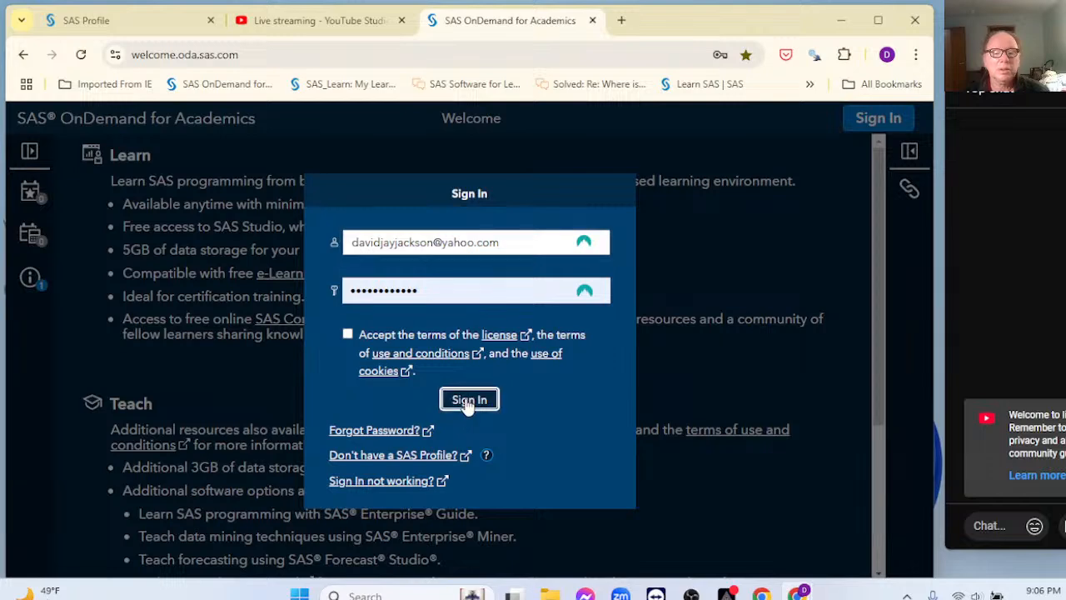
pyautogui.click(349, 321)
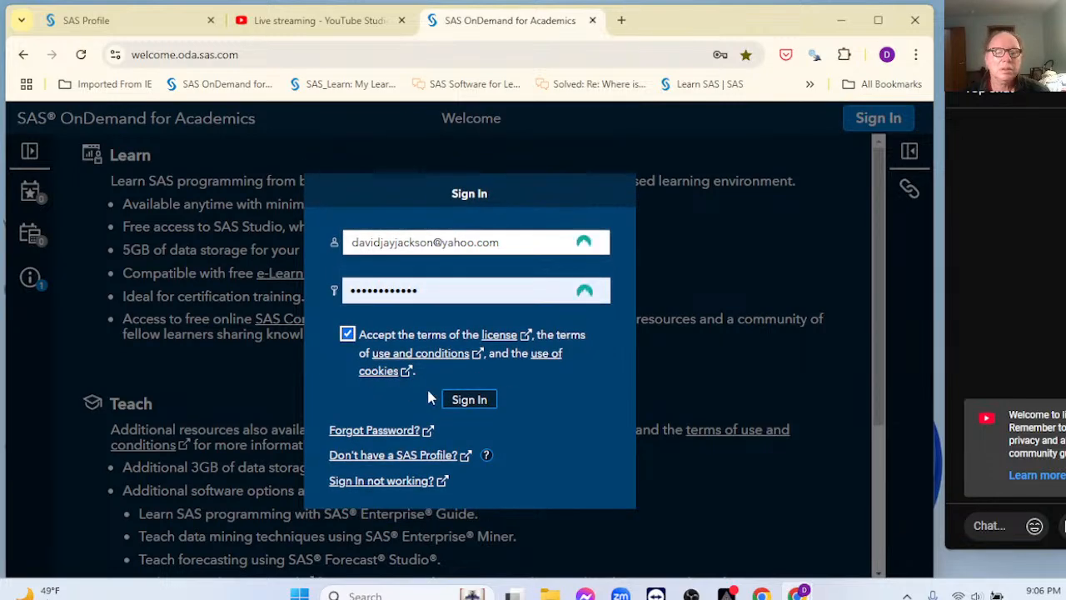
pyautogui.click(458, 400)
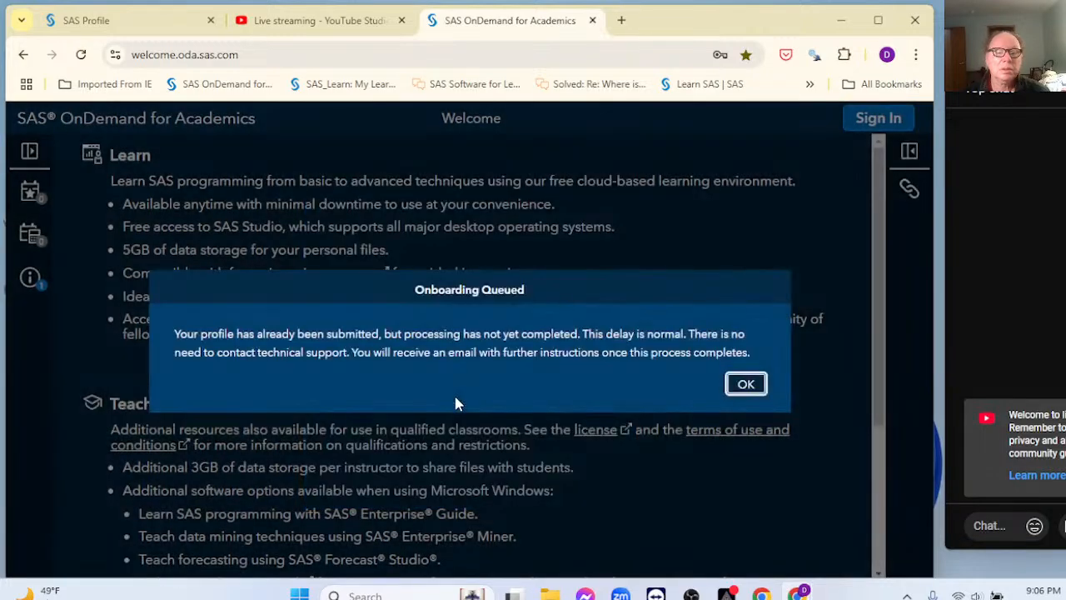
pyautogui.click(746, 384)
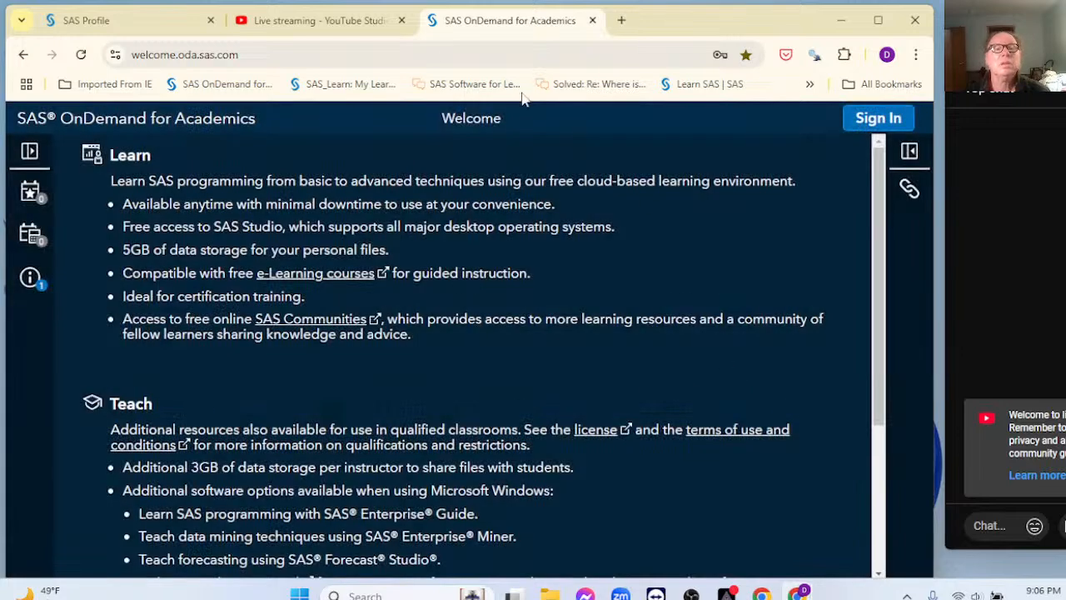
# Step: Open the Yahoo Mail inbox in a new browser tab
pyautogui.click(622, 20)
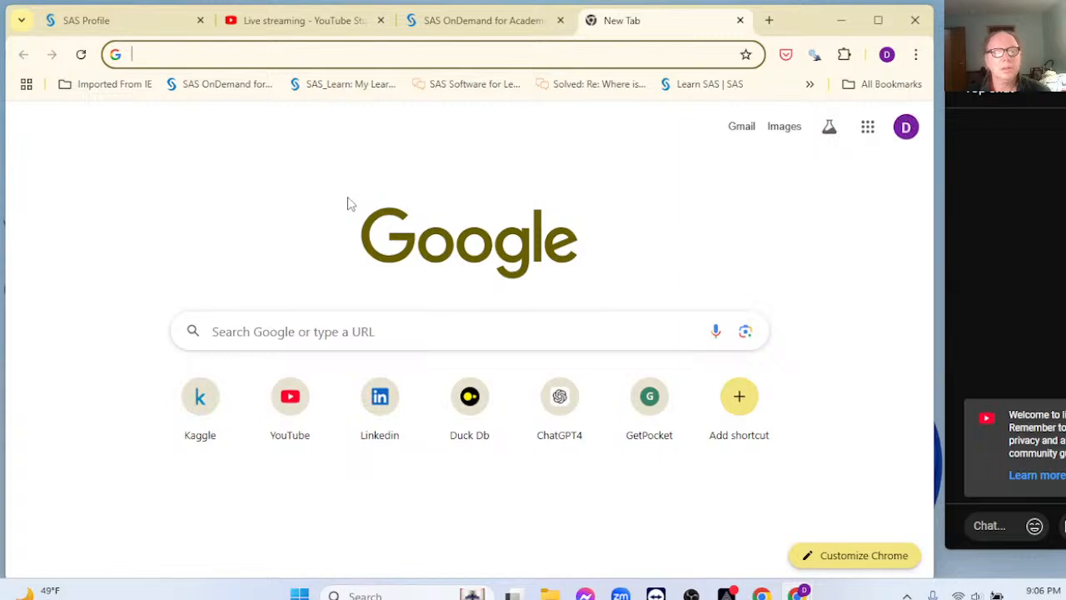
pyautogui.write('mai')
pyautogui.press('Return')
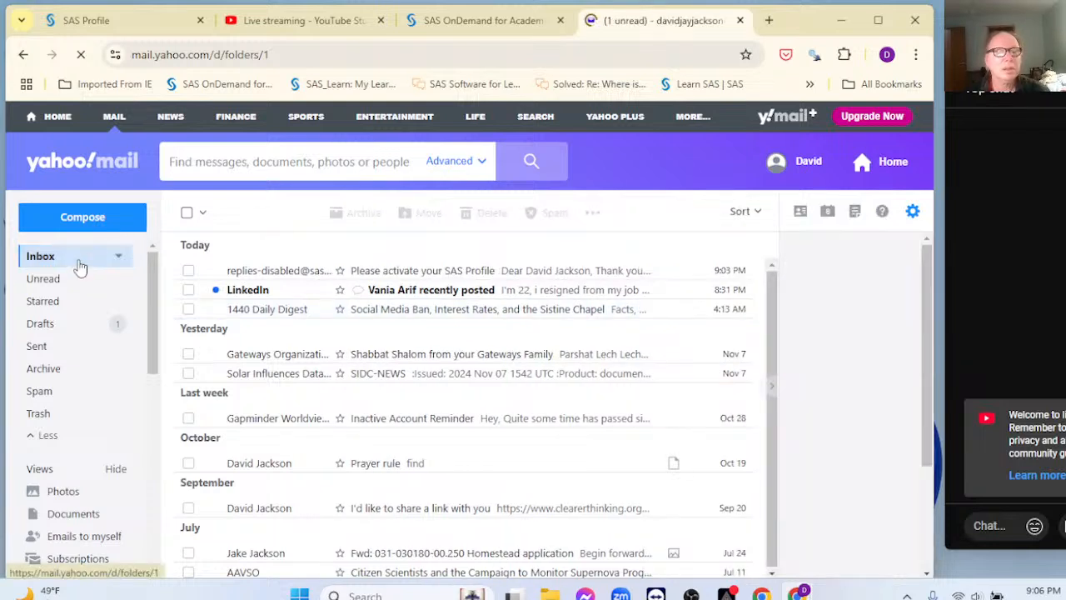
# Step: Delete the five inbox conversations from today and yesterday, refresh the inbox and close the mail page
pyautogui.click(189, 271)
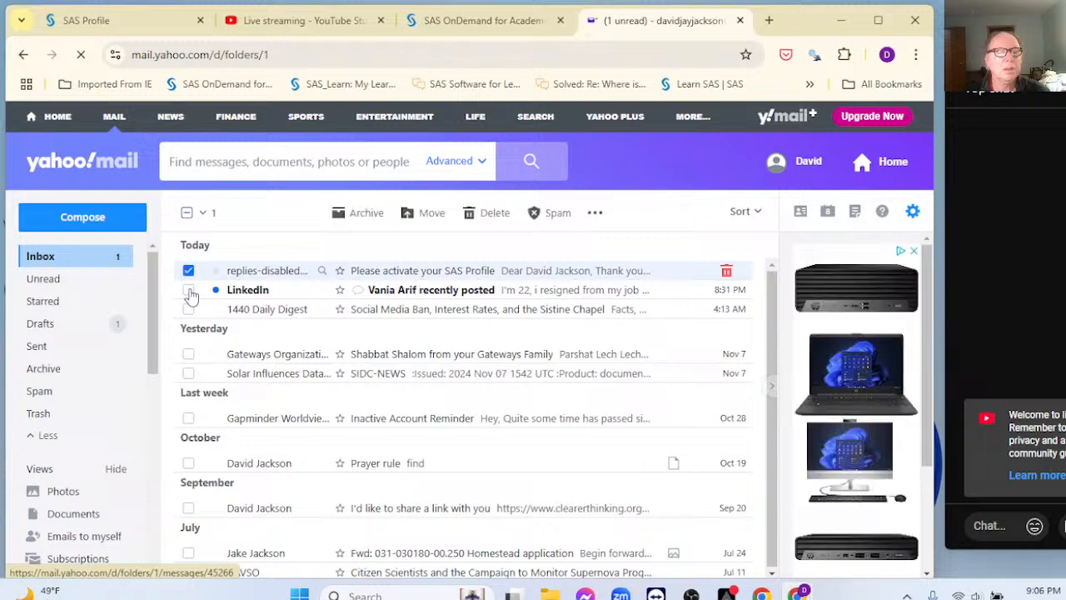
pyautogui.click(188, 290)
pyautogui.click(189, 309)
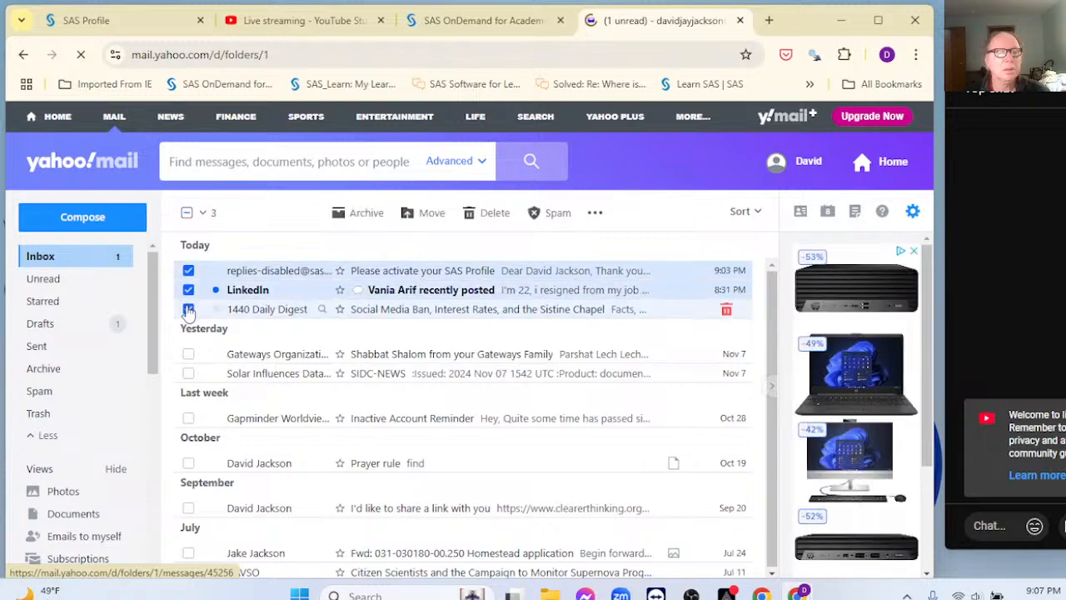
pyautogui.click(189, 355)
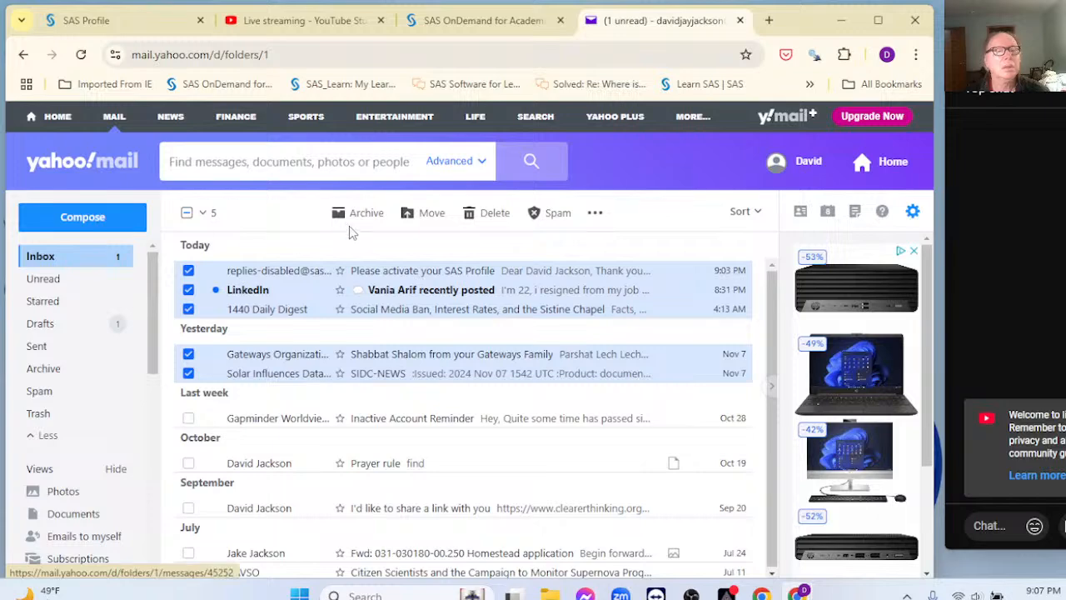
pyautogui.click(494, 215)
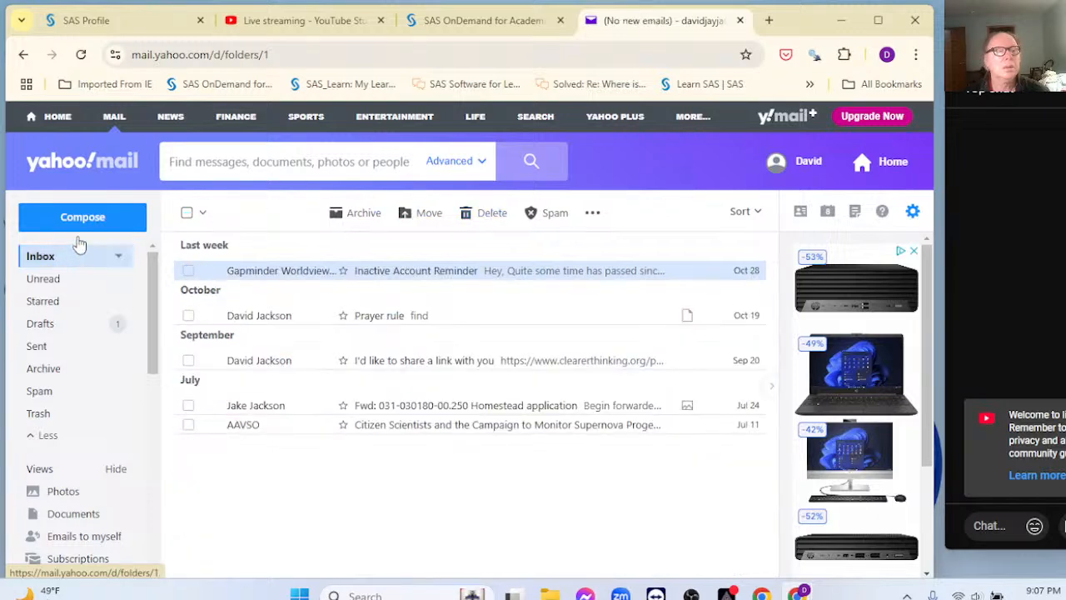
pyautogui.click(45, 260)
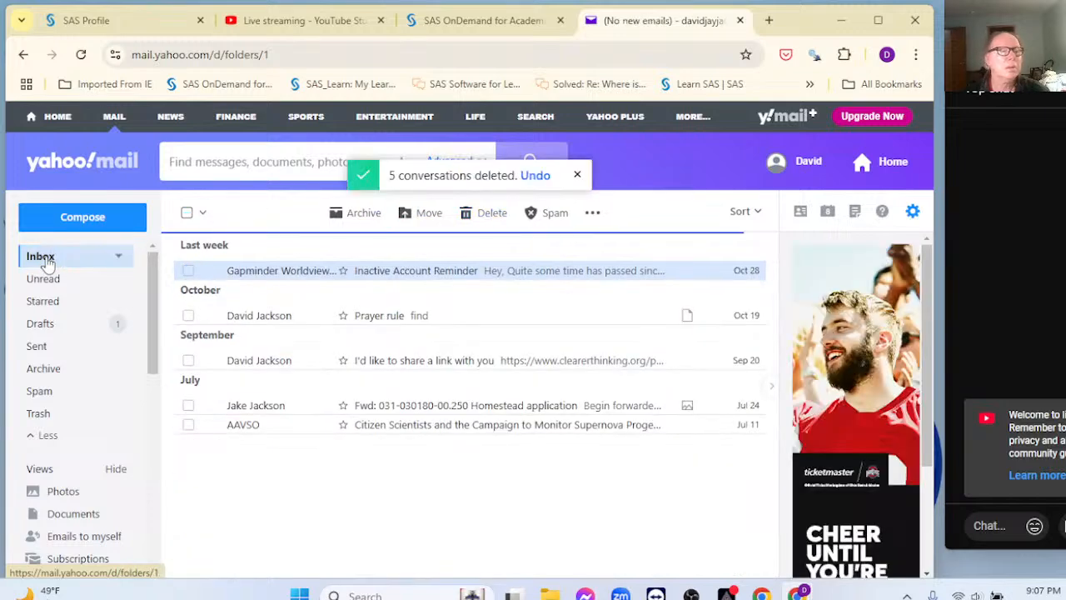
pyautogui.click(739, 21)
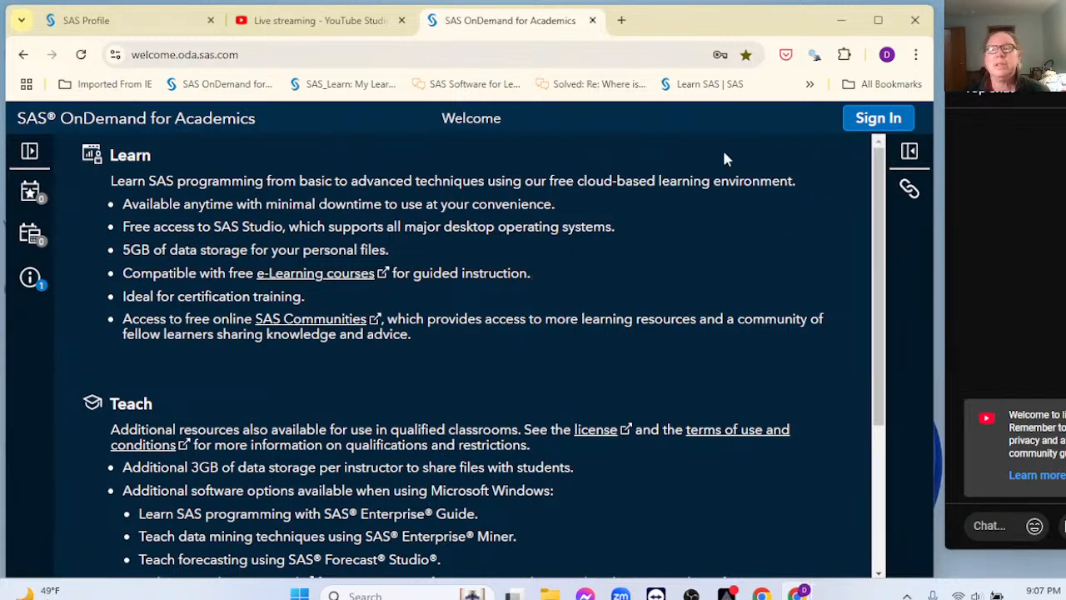
# Step: Sign in to SAS OnDemand for Academics with the saved gmail.com login, accepting the terms, and launch SAS Studio
pyautogui.click(866, 119)
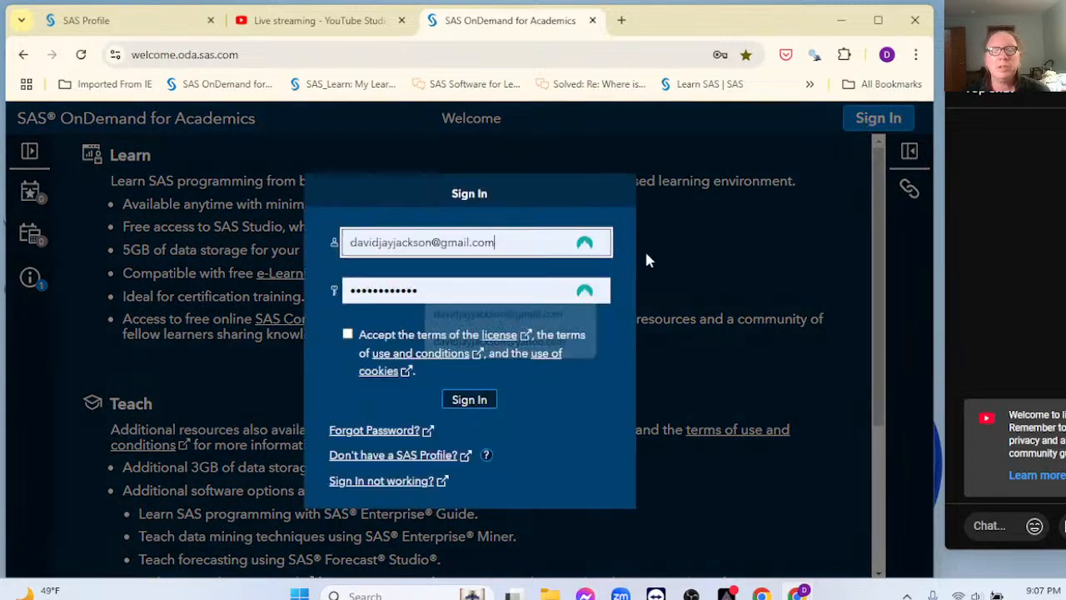
pyautogui.moveTo(521, 243); pyautogui.dragTo(347, 235)
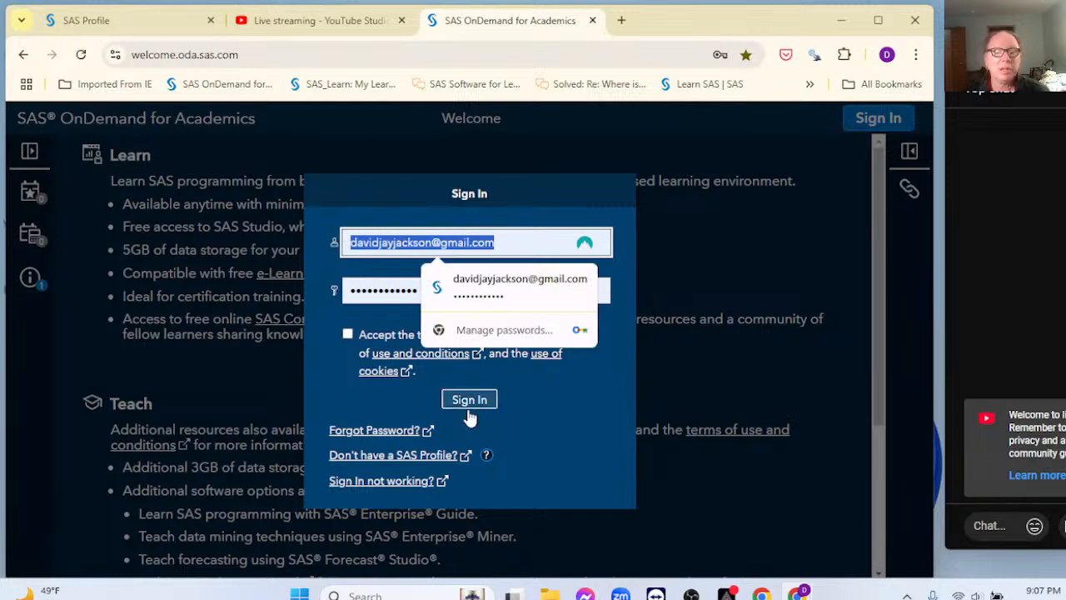
pyautogui.click(350, 337)
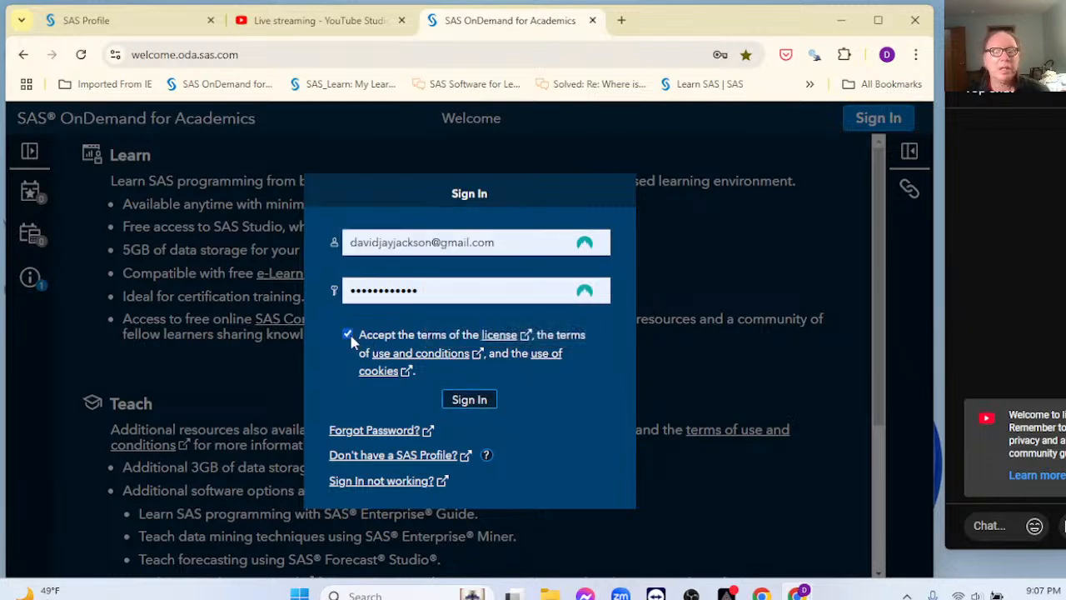
pyautogui.click(471, 400)
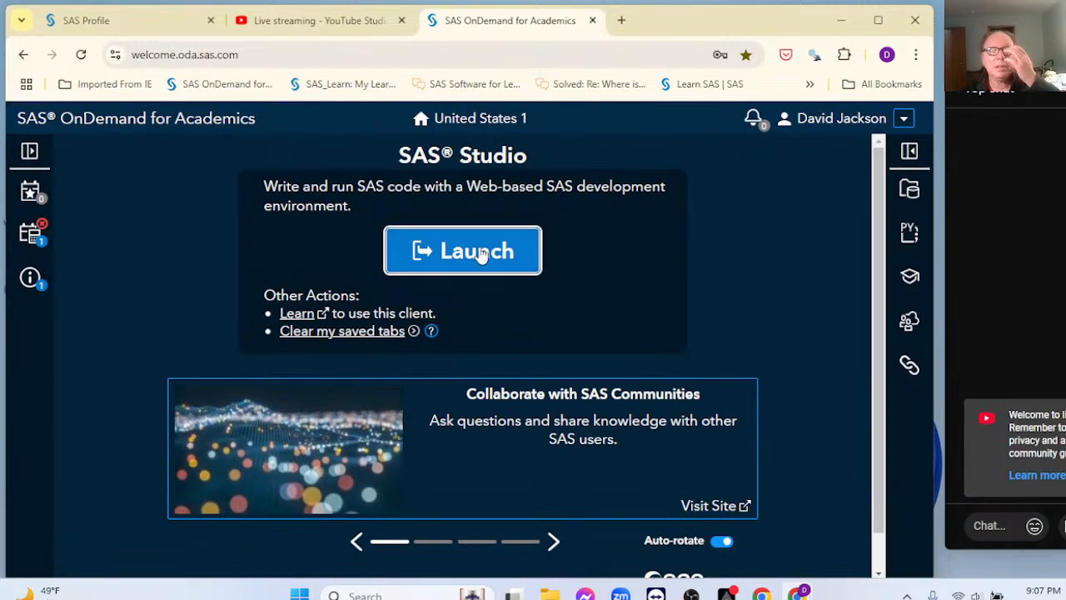
pyautogui.click(481, 255)
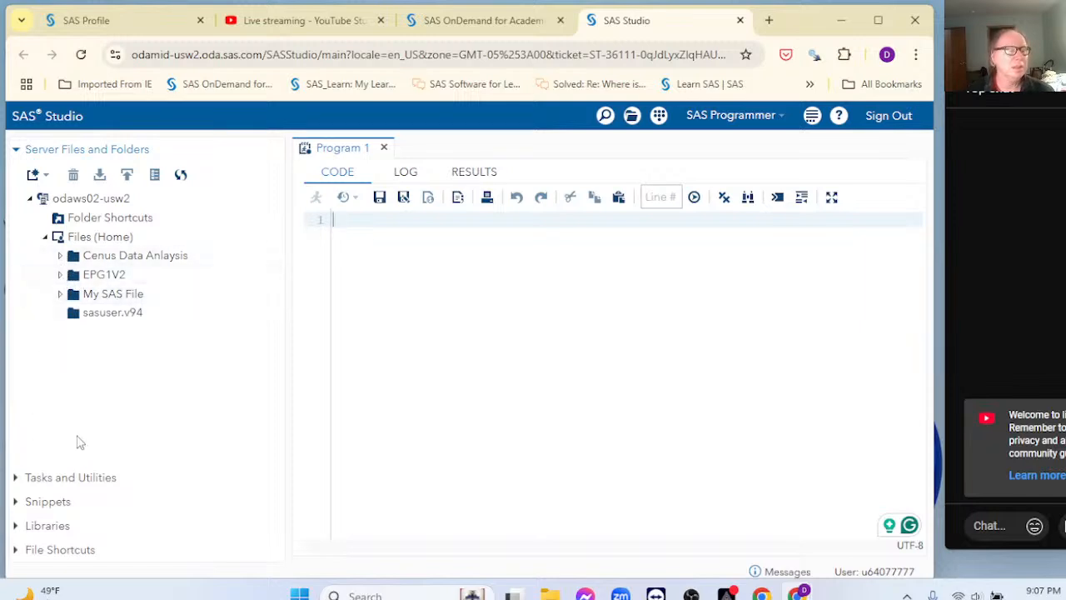
# Step: Expand My Libraries, look through the tables in the SASHELP library and collapse that library again
pyautogui.click(23, 525)
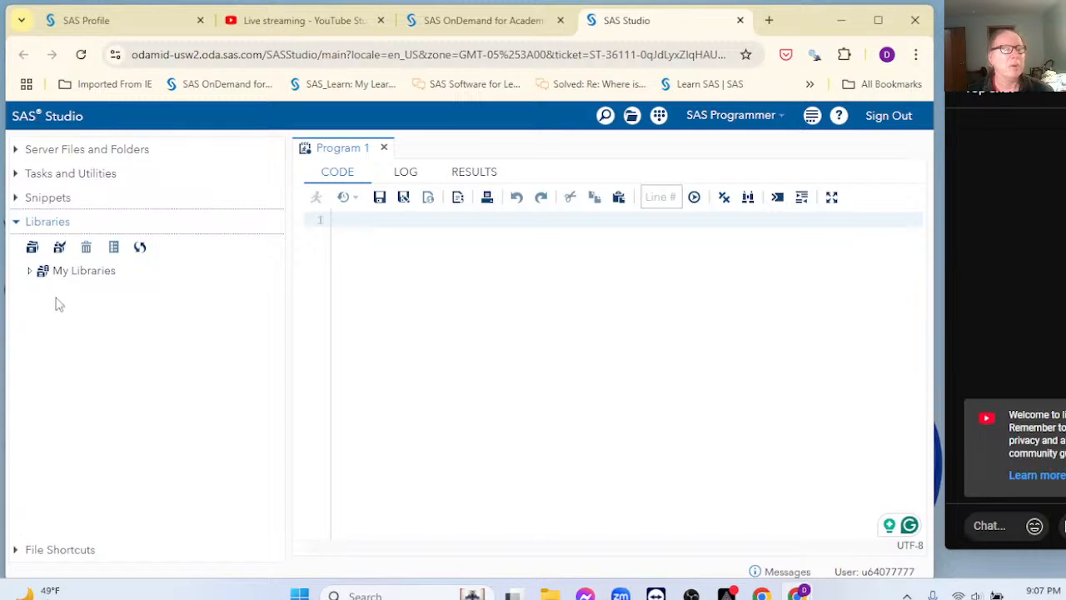
pyautogui.click(29, 271)
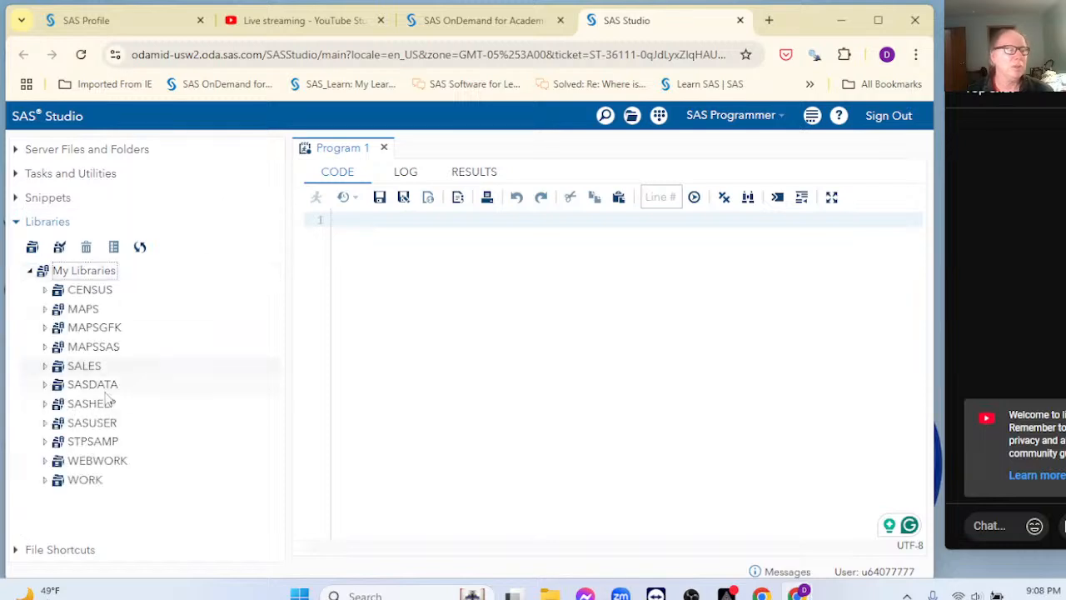
pyautogui.click(44, 403)
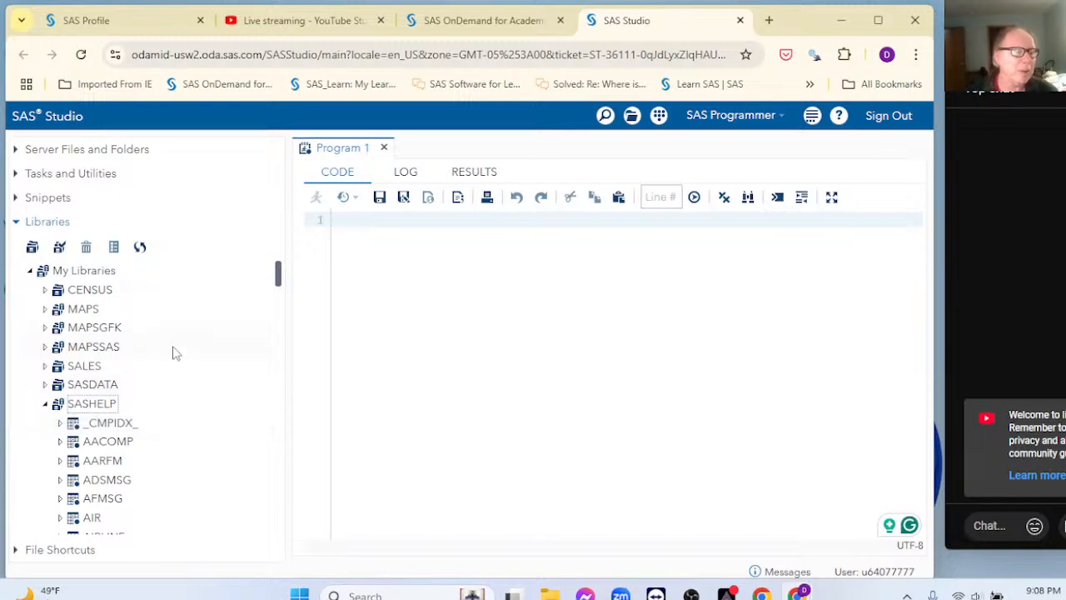
pyautogui.scroll(-2, 175, 357)
pyautogui.scroll(2, 152, 326)
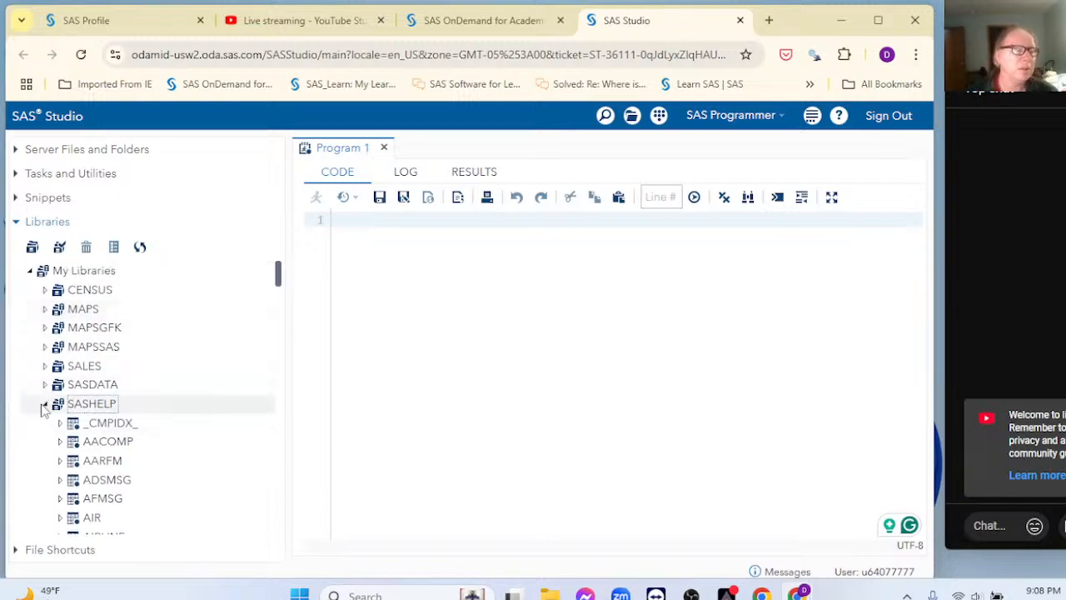
pyautogui.click(43, 405)
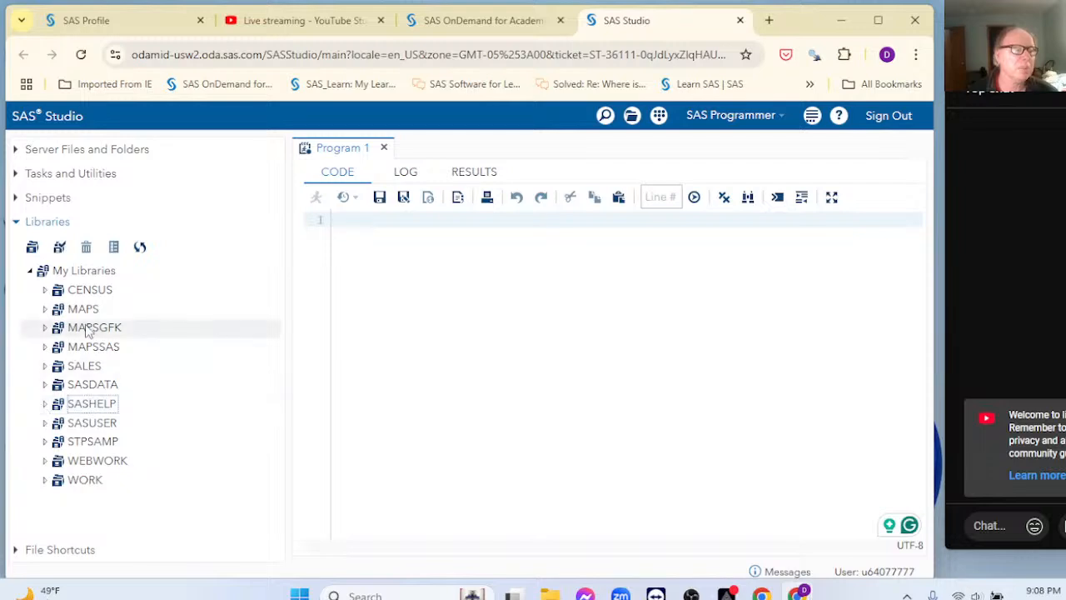
# Step: Look through the data tasks offered in the Tasks and Utilities section
pyautogui.click(15, 175)
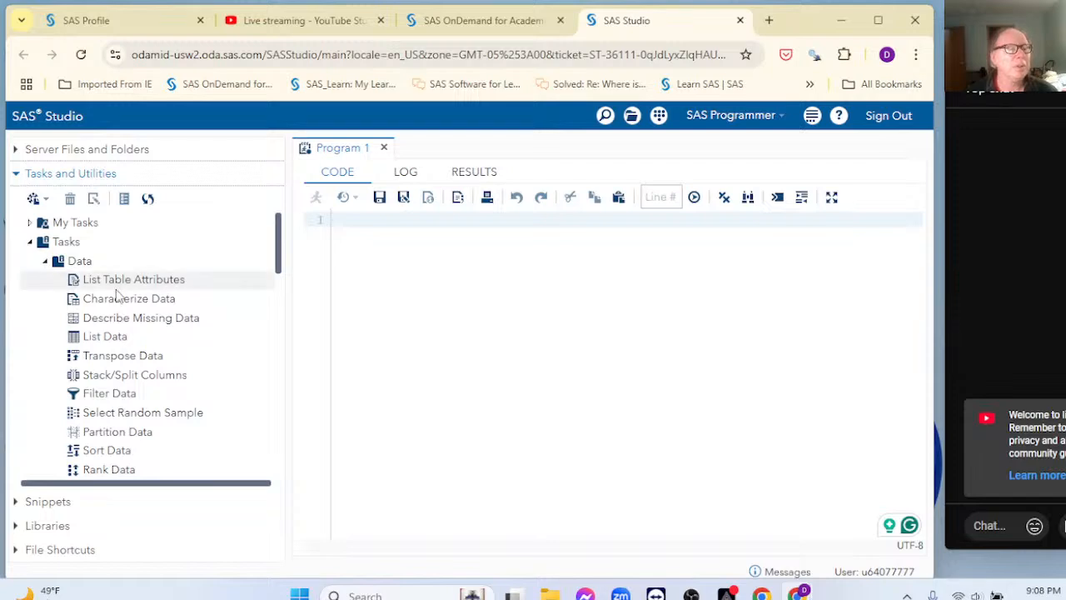
pyautogui.scroll(-2, 192, 328)
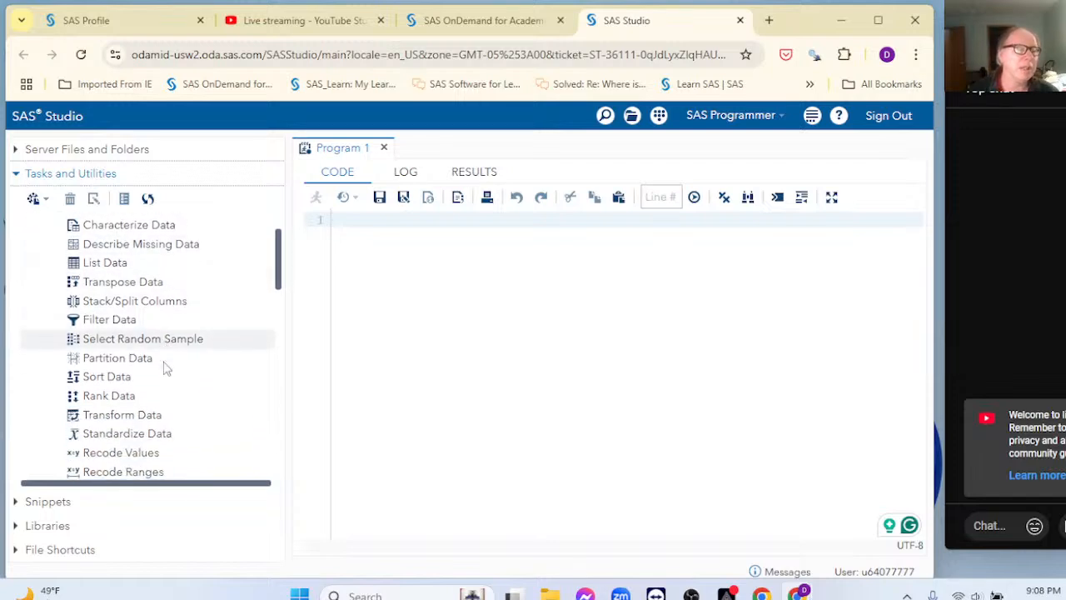
pyautogui.scroll(-8, 165, 368)
pyautogui.scroll(10, 192, 346)
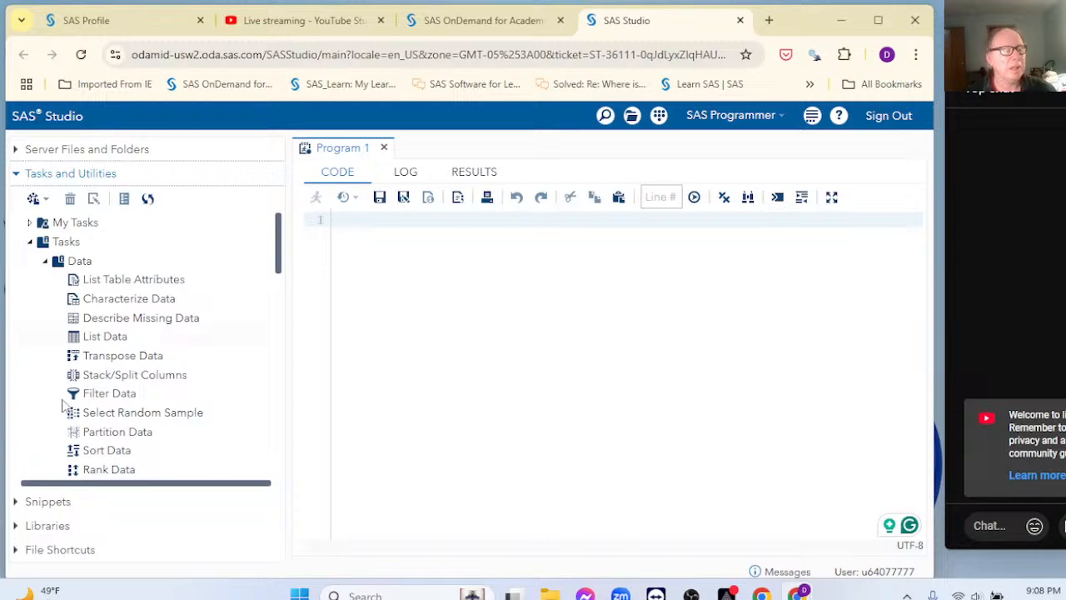
# Step: Expand the SASHELP library and examine the general and column properties of its AIRLINE table, closing them when done
pyautogui.click(18, 528)
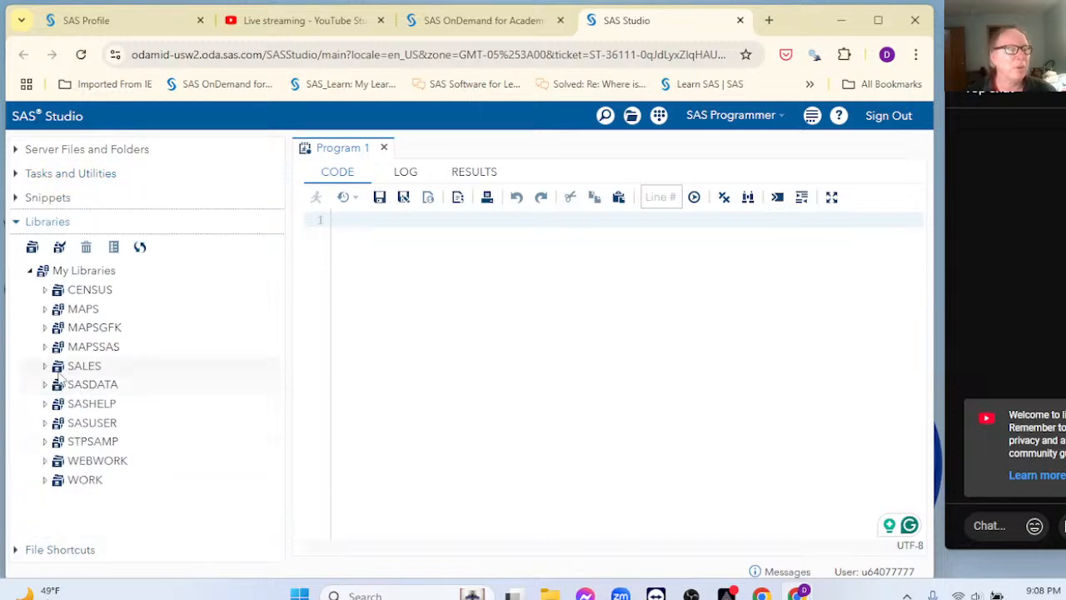
pyautogui.click(46, 405)
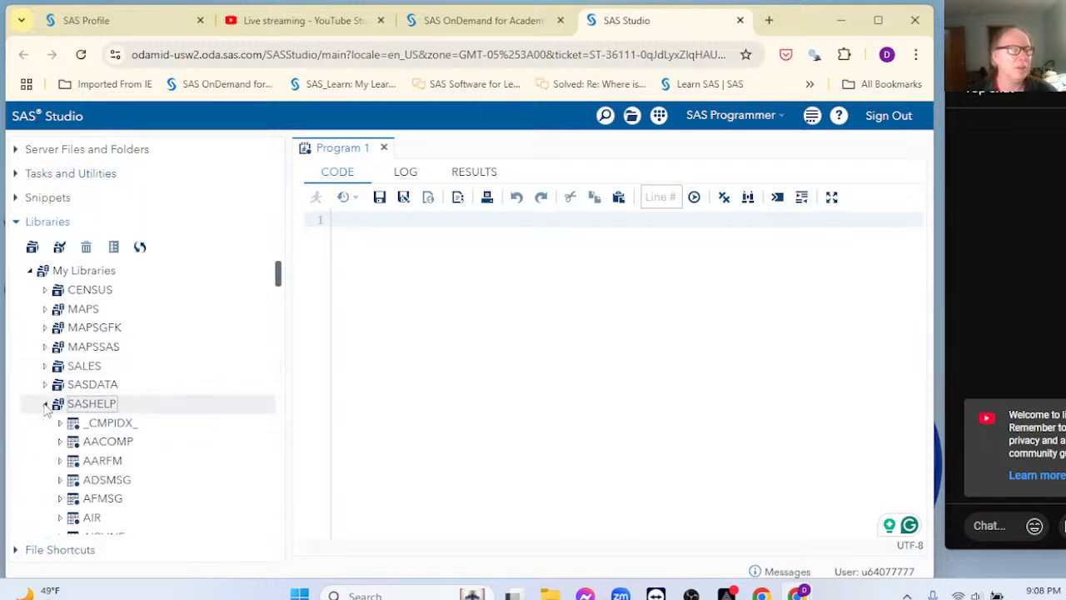
pyautogui.scroll(-3, 209, 454)
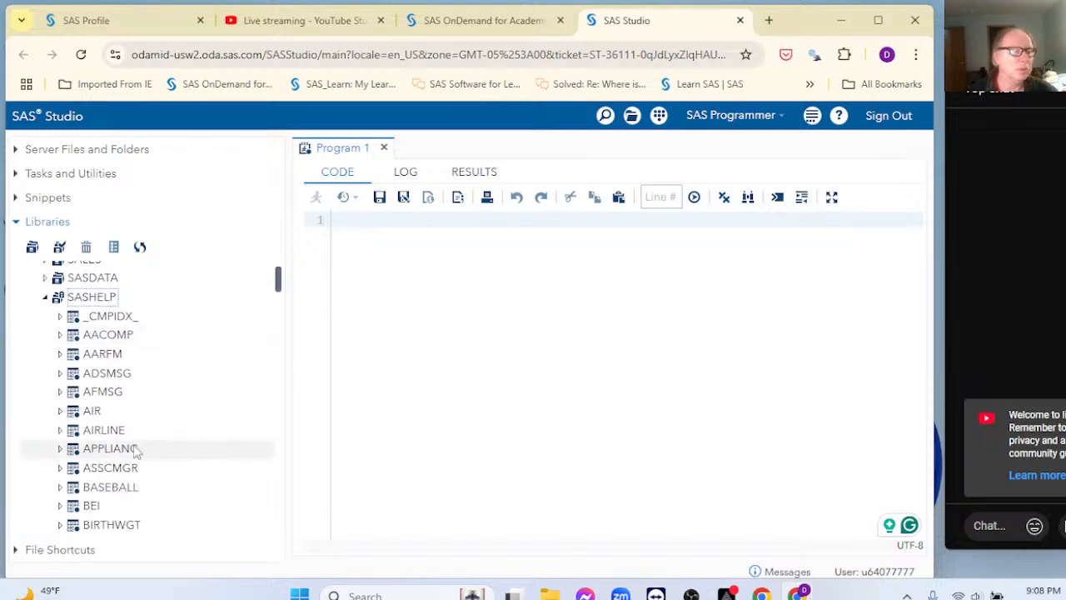
pyautogui.rightClick(95, 433)
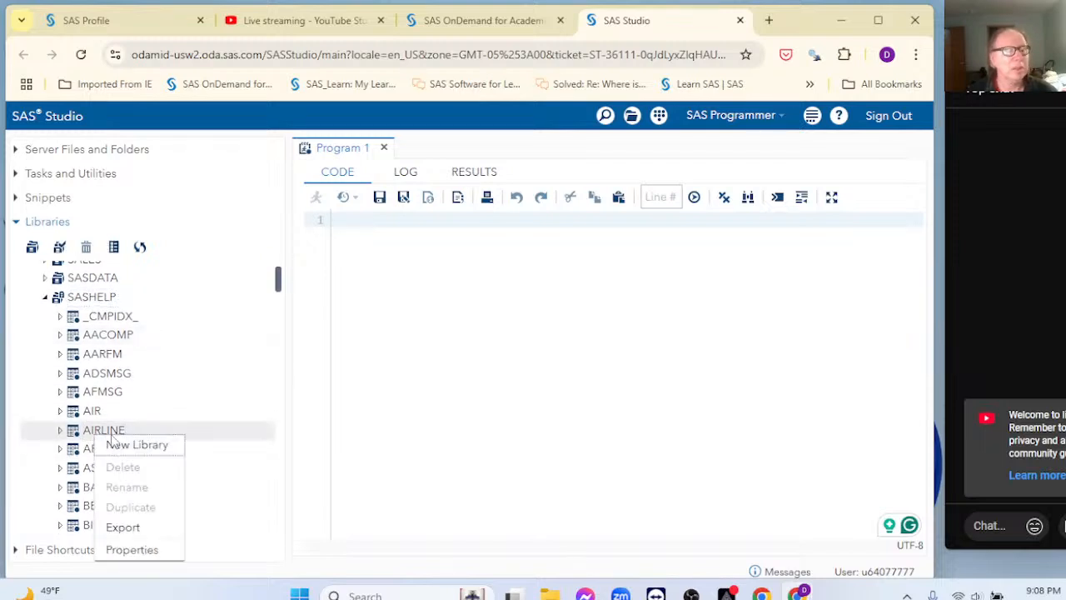
pyautogui.click(181, 395)
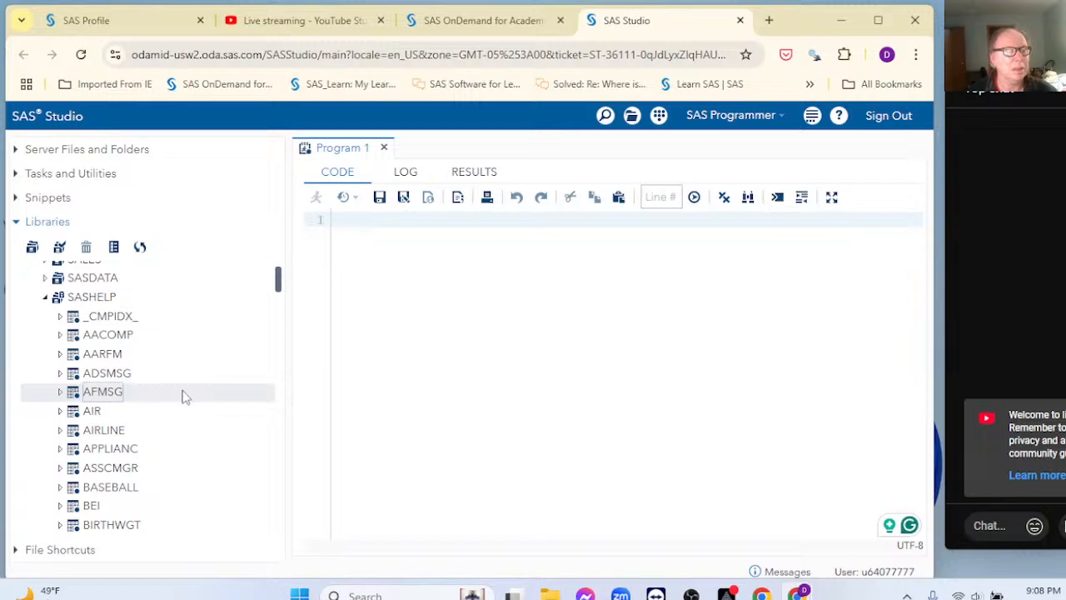
pyautogui.rightClick(116, 433)
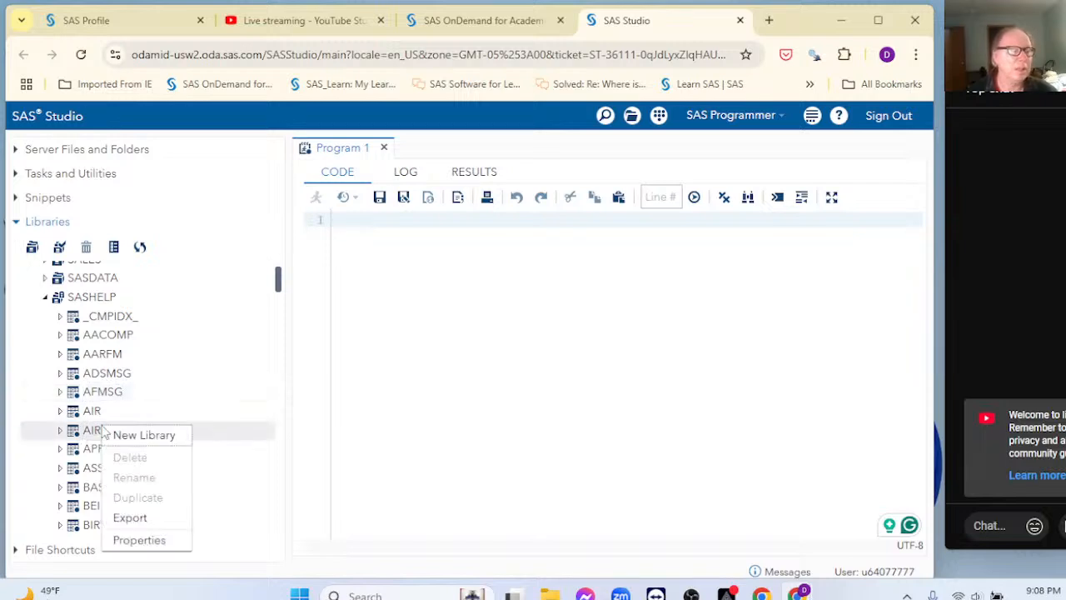
pyautogui.click(178, 543)
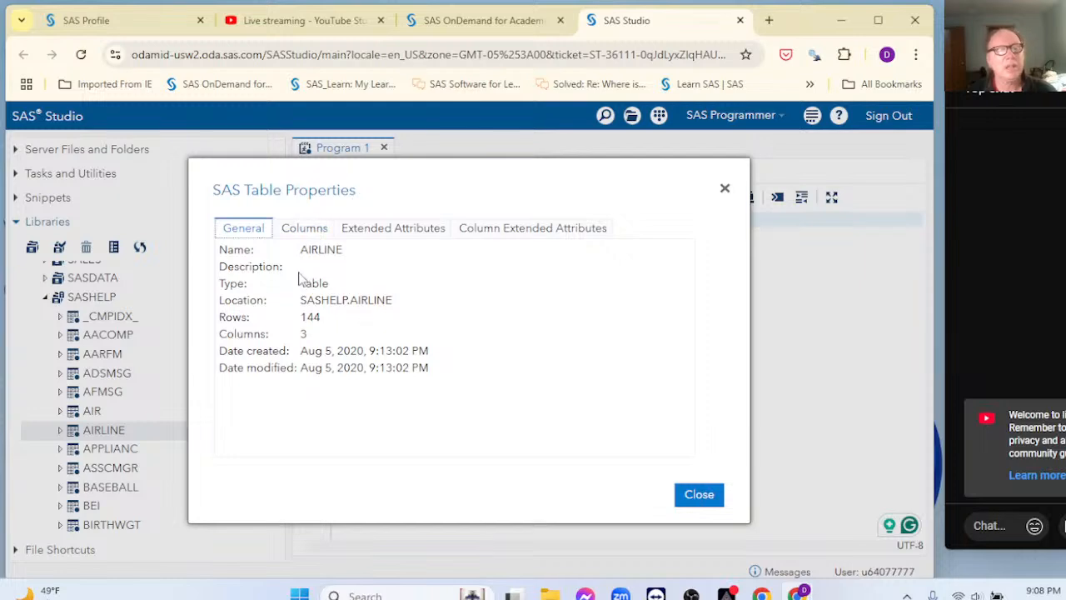
pyautogui.click(305, 229)
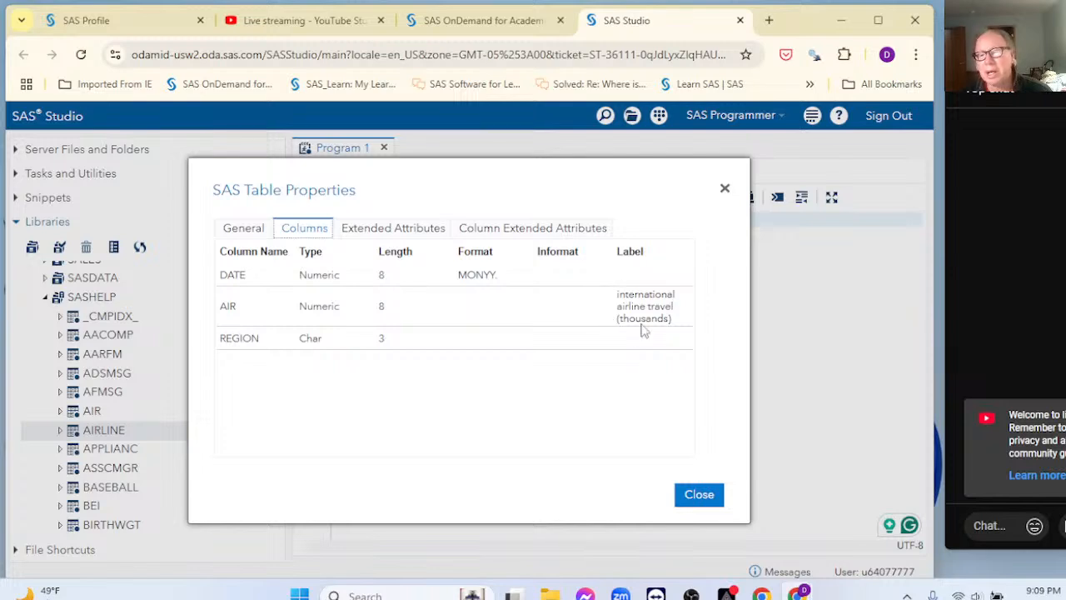
pyautogui.click(696, 495)
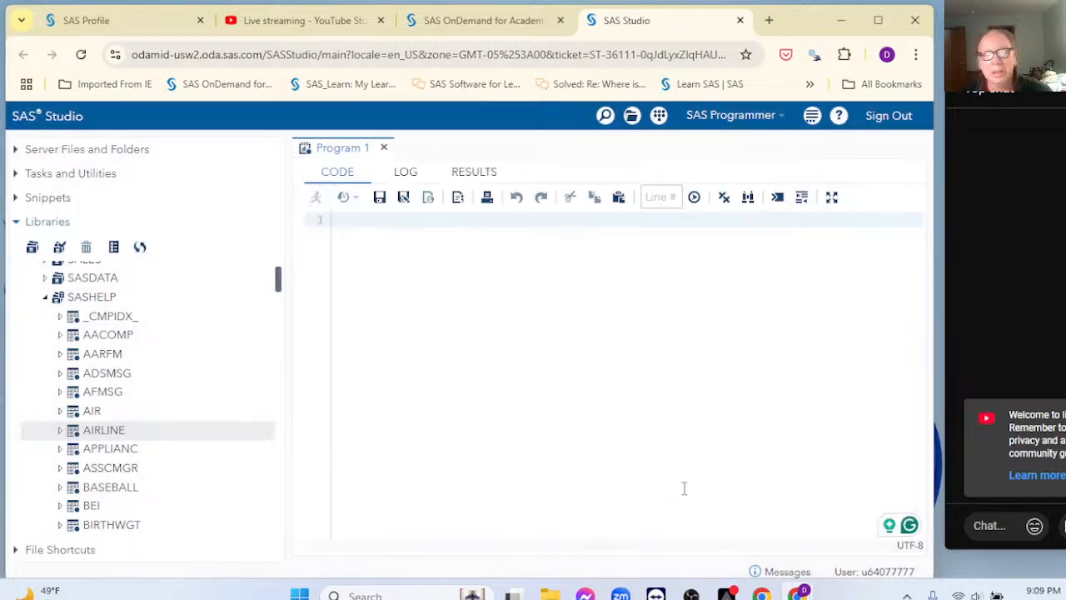
# Step: Find the GNP table in SASHELP and review its general and column properties, closing them when done
pyautogui.scroll(-10, 228, 418)
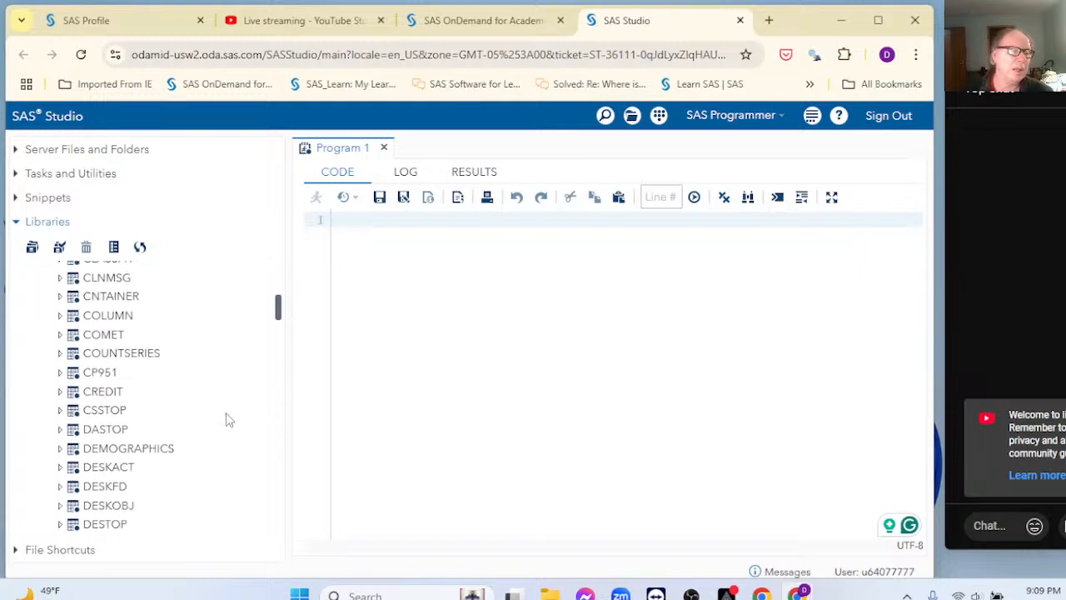
pyautogui.scroll(-10, 228, 418)
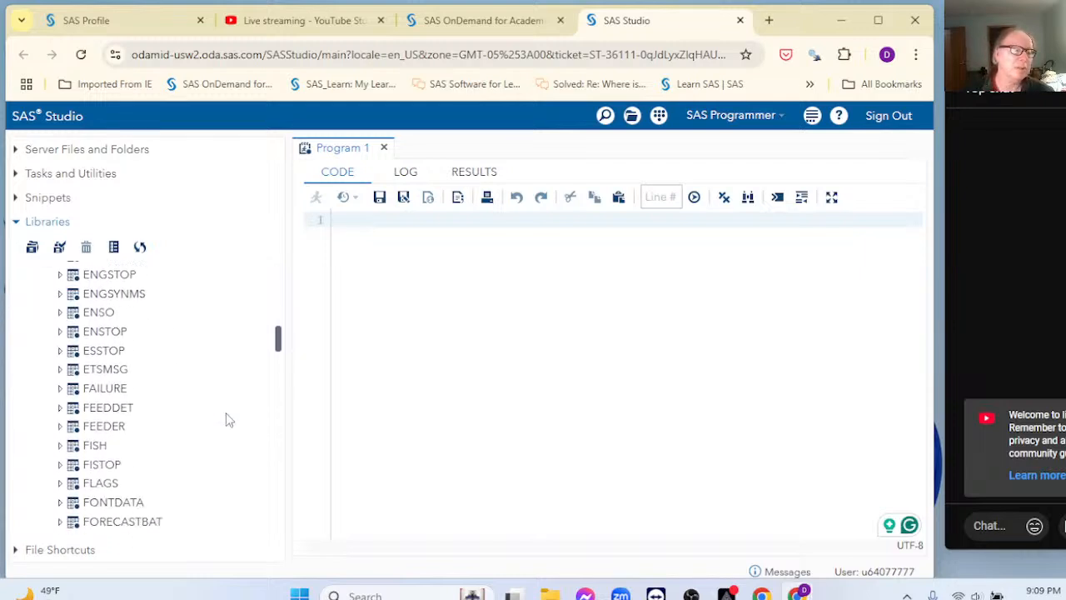
pyautogui.scroll(-1, 228, 418)
pyautogui.scroll(-5, 225, 419)
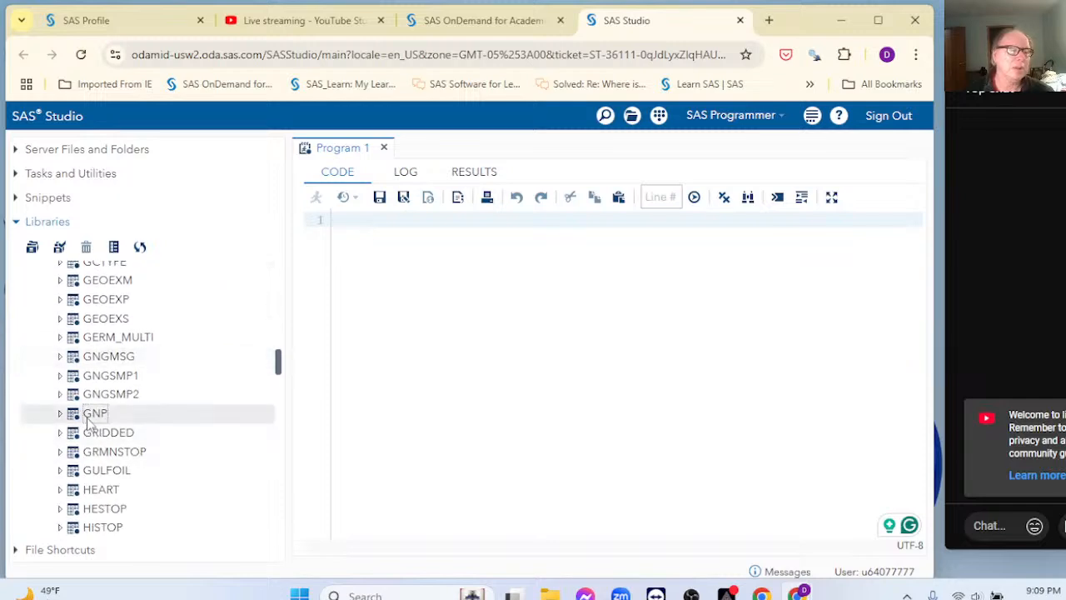
pyautogui.rightClick(89, 420)
pyautogui.click(138, 531)
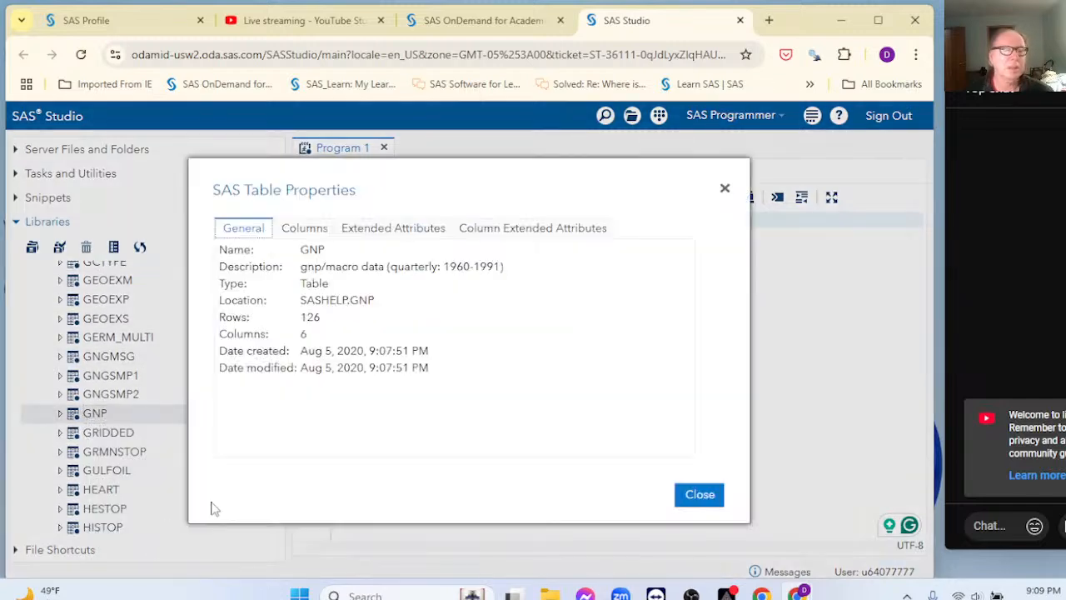
pyautogui.click(306, 230)
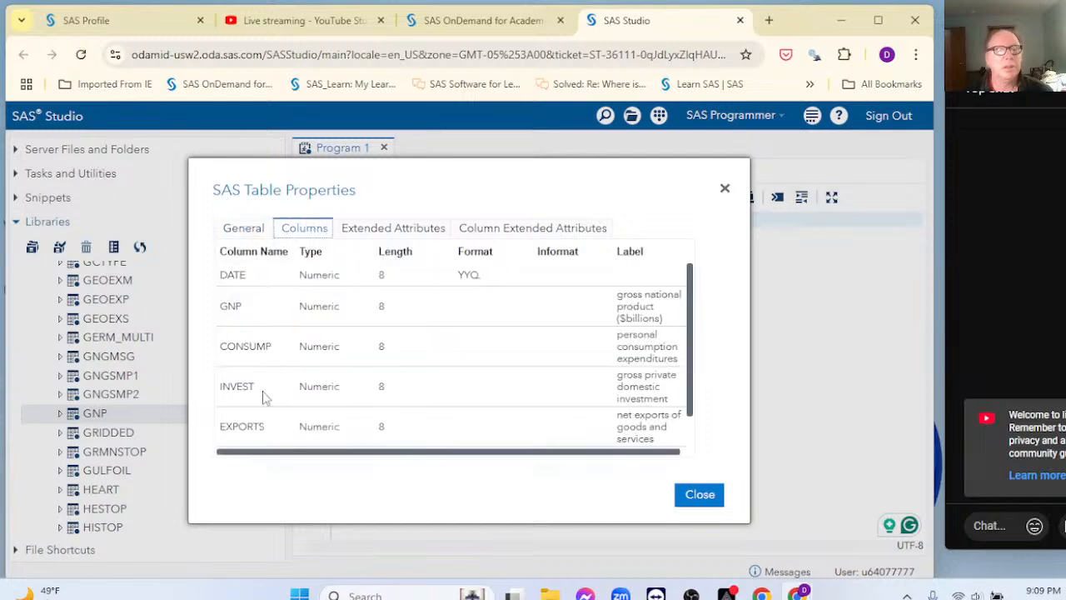
pyautogui.moveTo(557, 452); pyautogui.dragTo(669, 452)
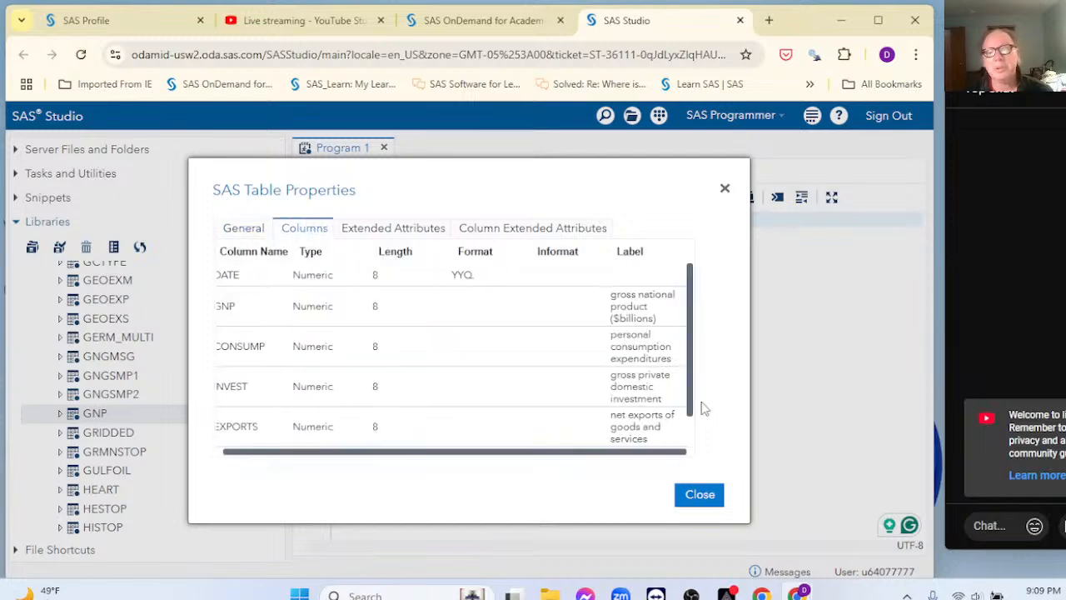
pyautogui.scroll(-2, 689, 405)
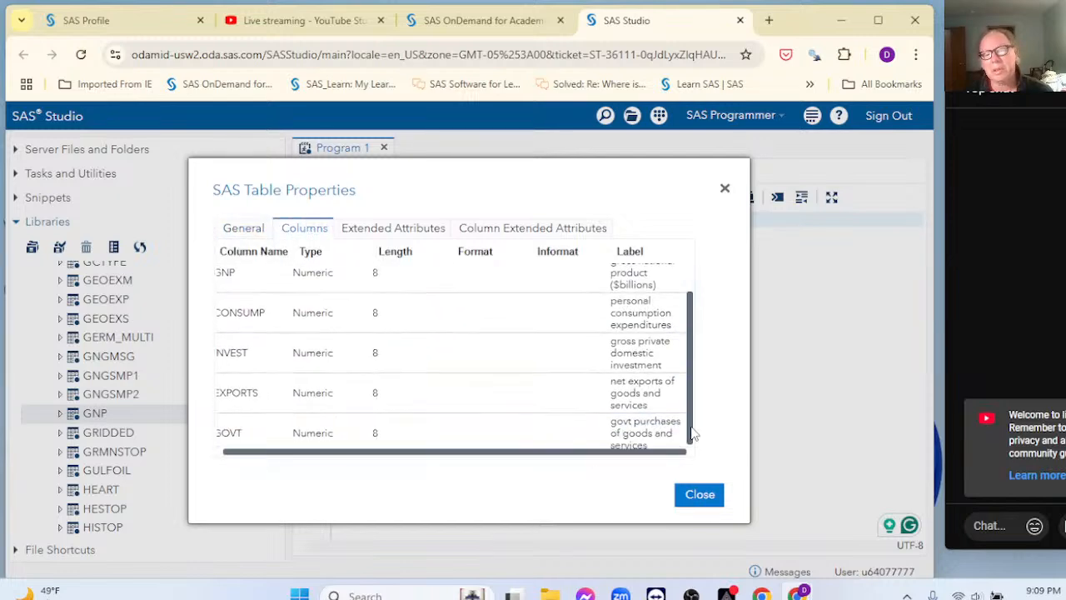
pyautogui.click(700, 494)
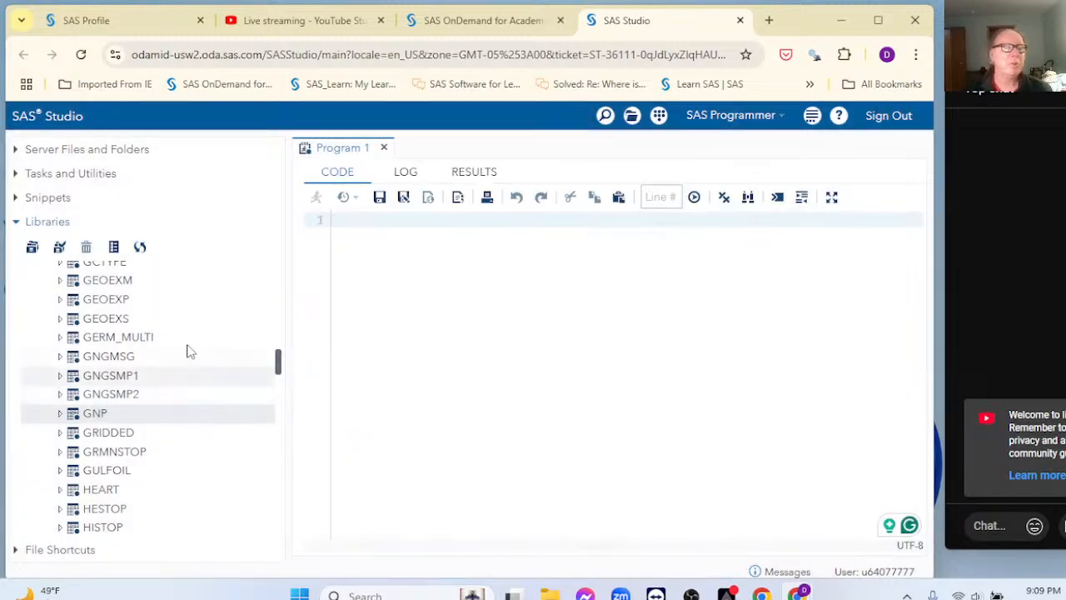
# Step: Find the CARS table in SASHELP and review the types, lengths, formats and labels of its columns, closing them when done
pyautogui.moveTo(278, 362); pyautogui.dragTo(301, 325)
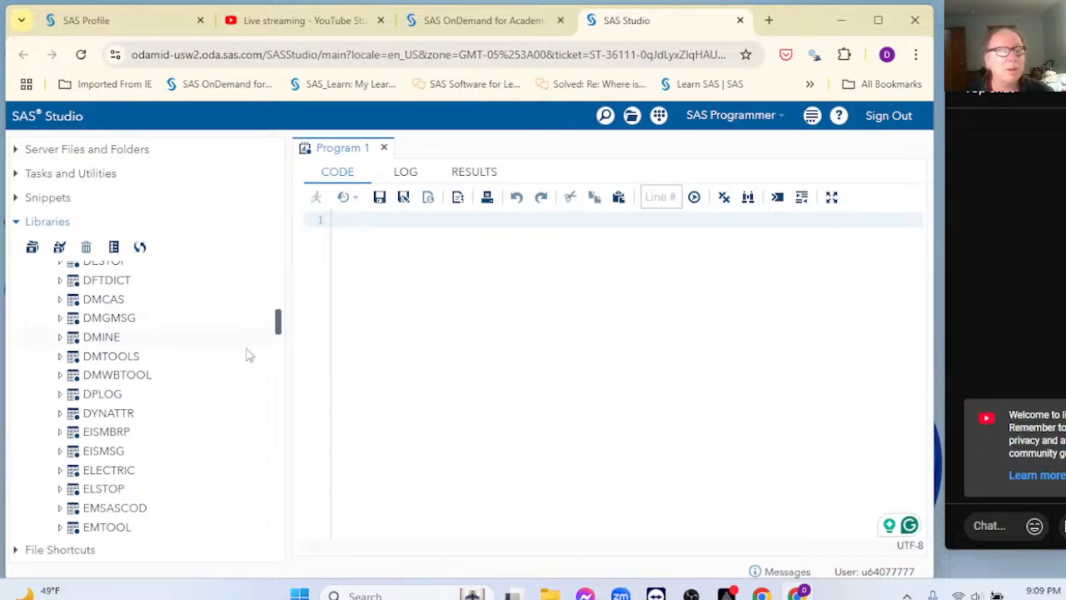
pyautogui.scroll(-2, 235, 381)
pyautogui.scroll(7, 235, 381)
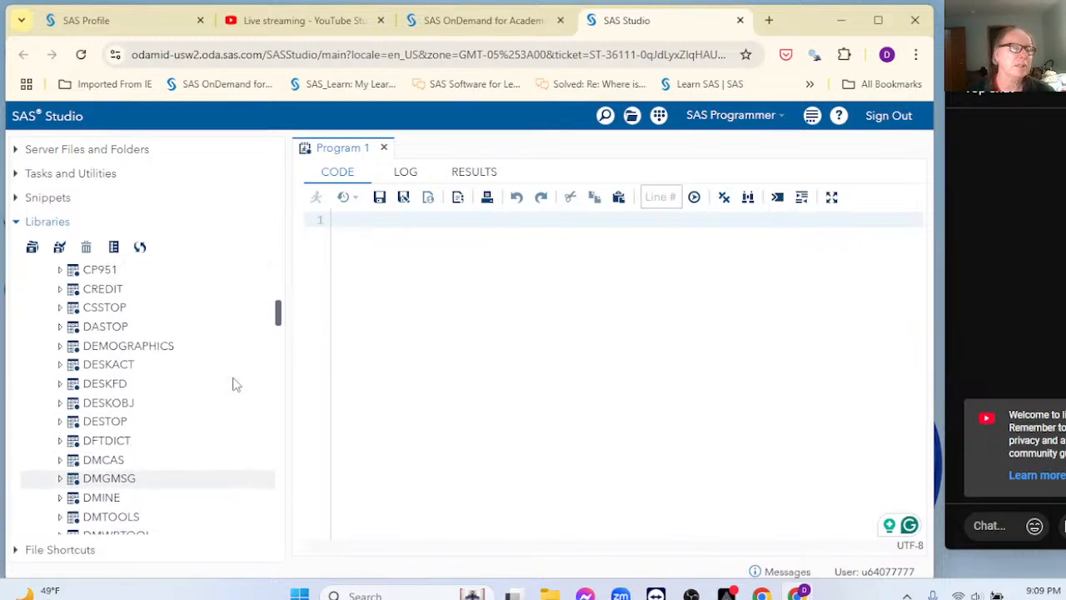
pyautogui.scroll(9, 241, 372)
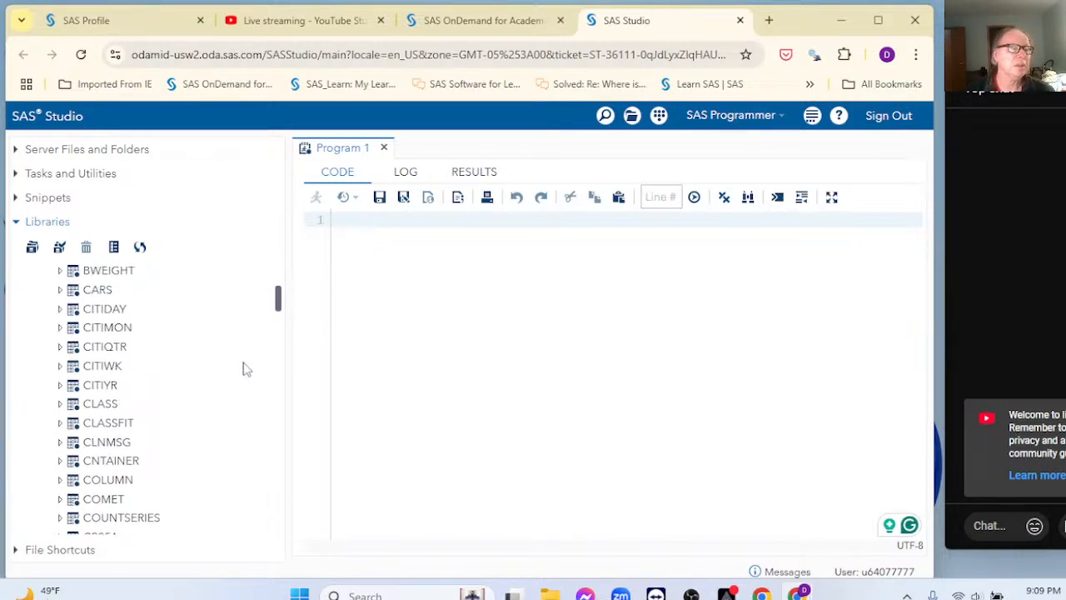
pyautogui.click(90, 452)
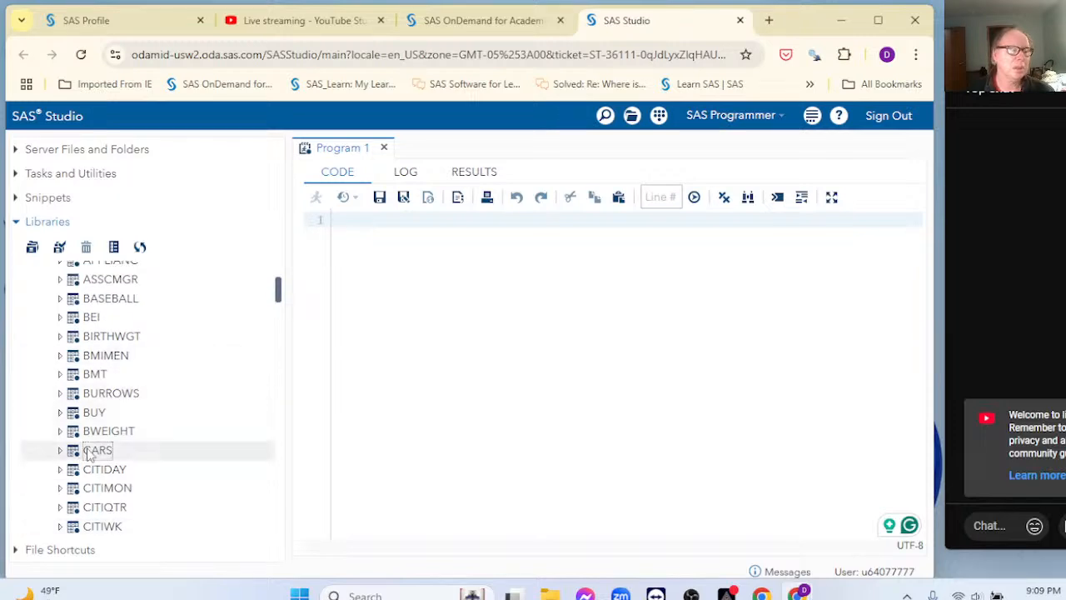
pyautogui.rightClick(90, 451)
pyautogui.click(125, 562)
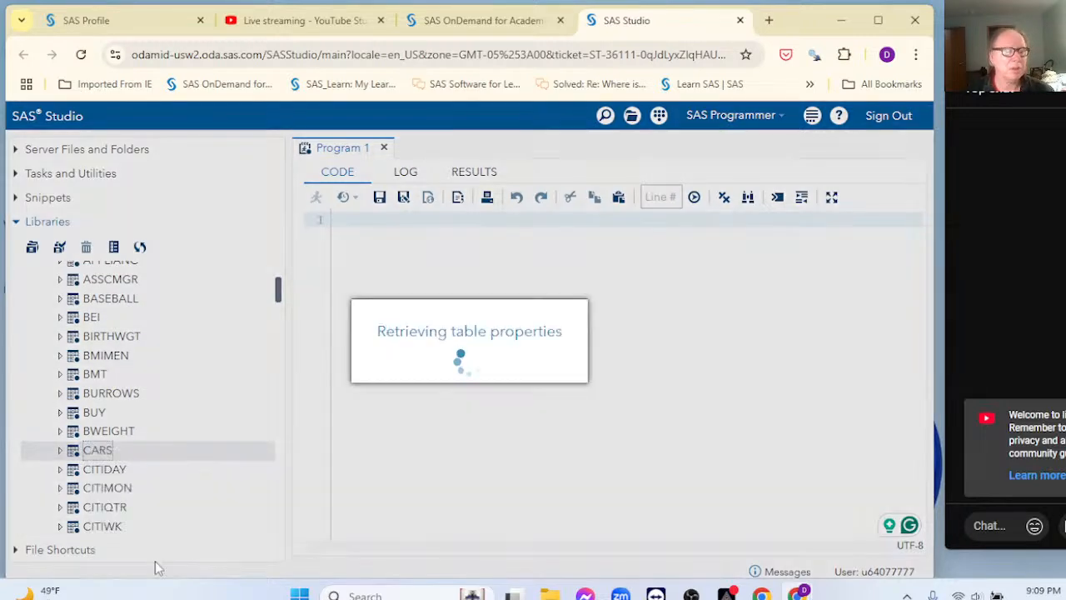
pyautogui.click(305, 230)
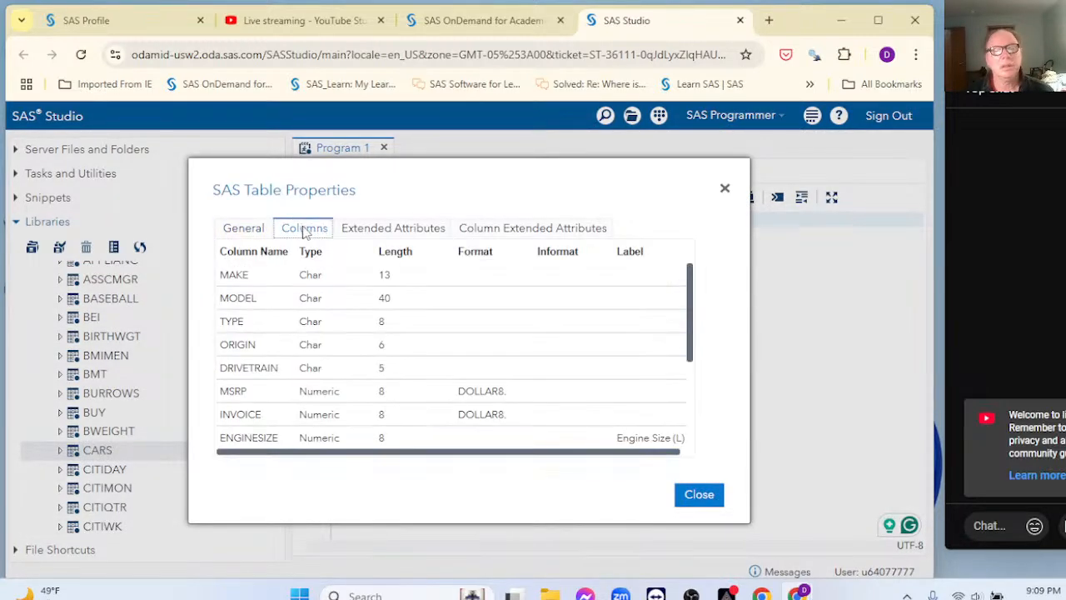
pyautogui.scroll(-5, 624, 398)
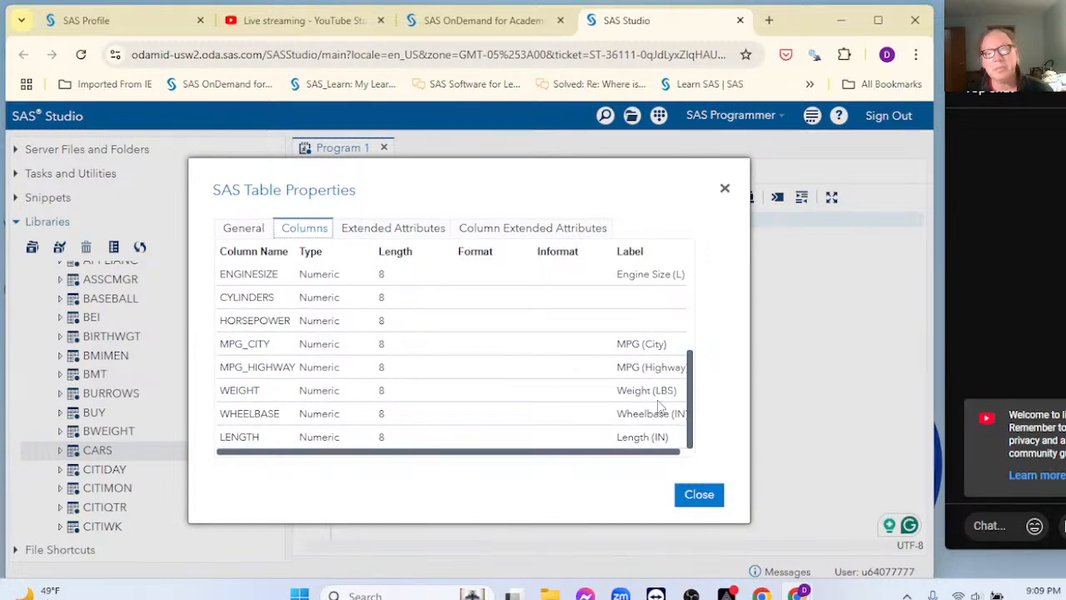
pyautogui.scroll(3, 648, 369)
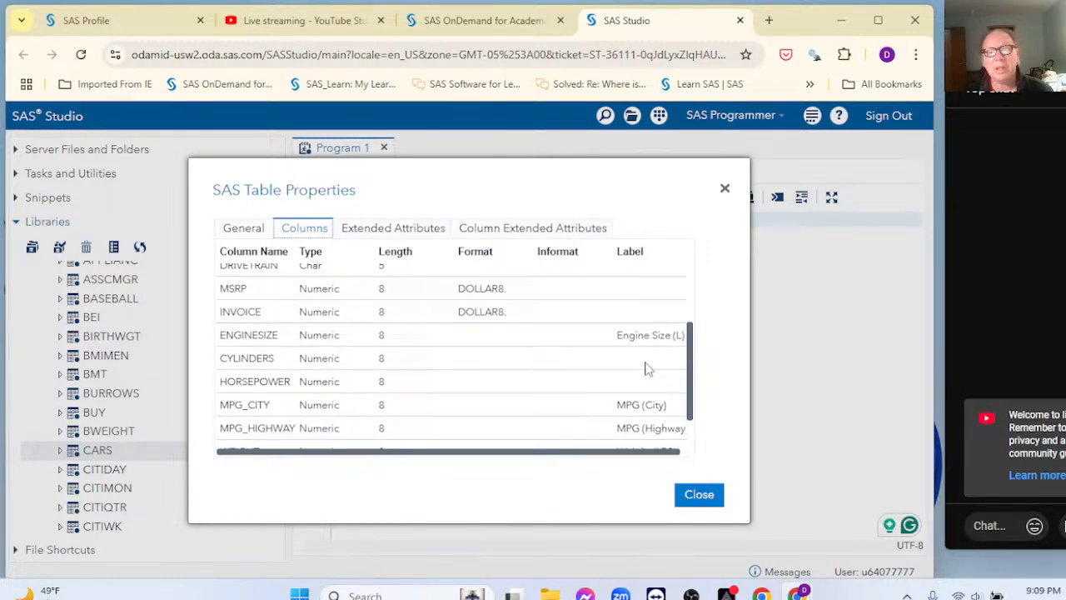
pyautogui.click(700, 496)
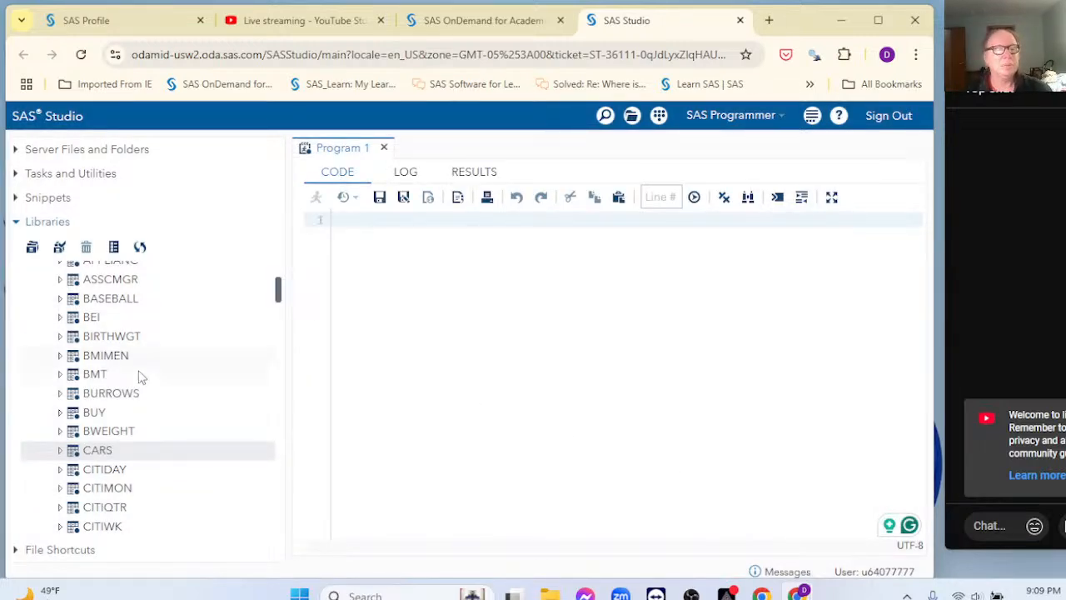
# Step: Look through more of the SASHELP tables and collapse My Libraries
pyautogui.scroll(-3, 183, 354)
pyautogui.scroll(-10, 186, 355)
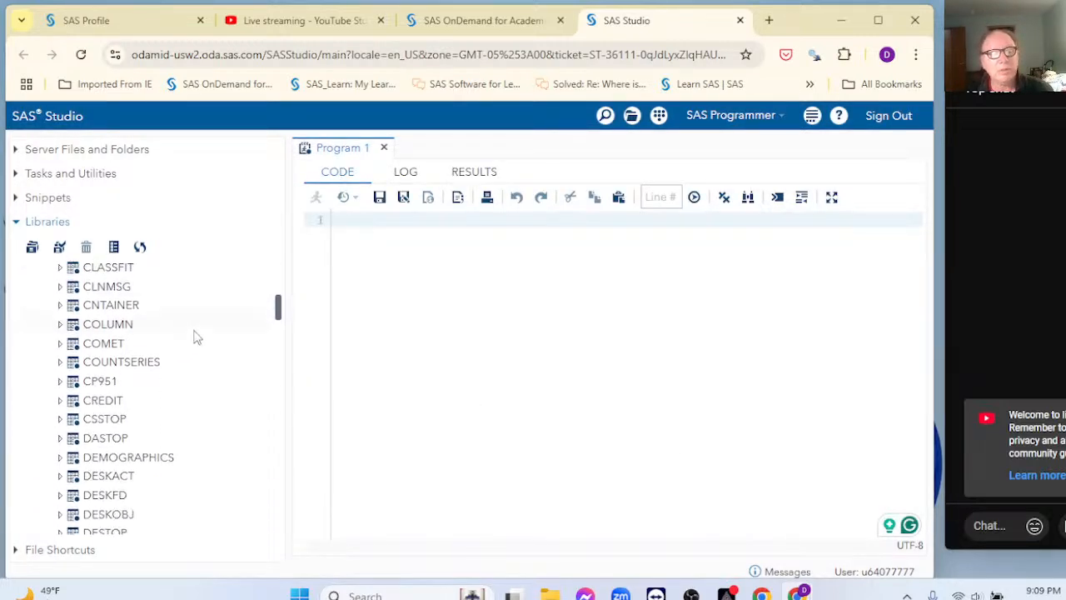
pyautogui.scroll(-8, 219, 347)
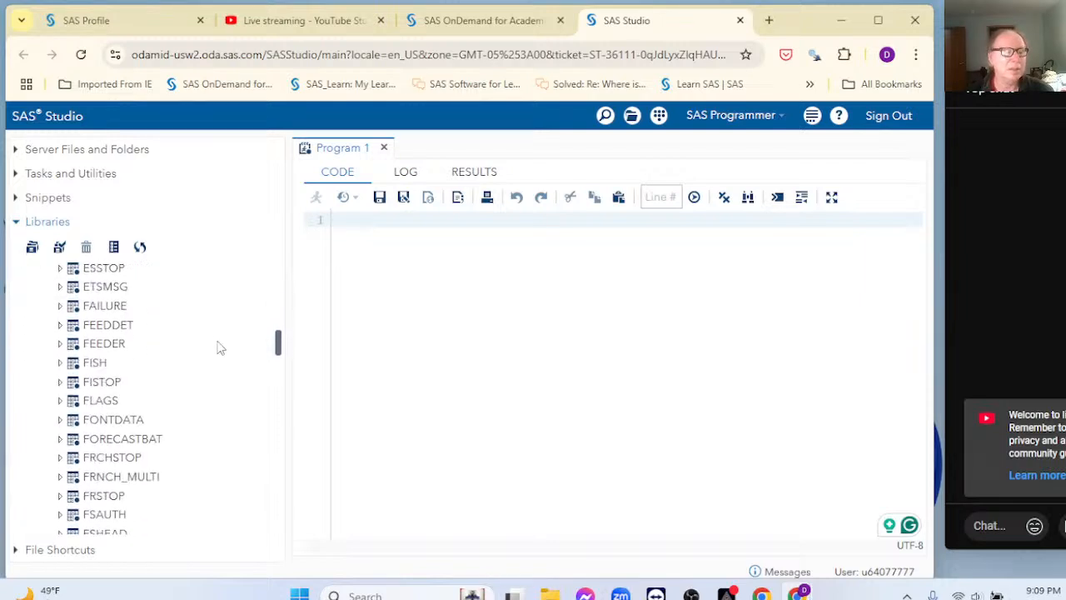
pyautogui.scroll(8, 225, 352)
pyautogui.scroll(12, 225, 352)
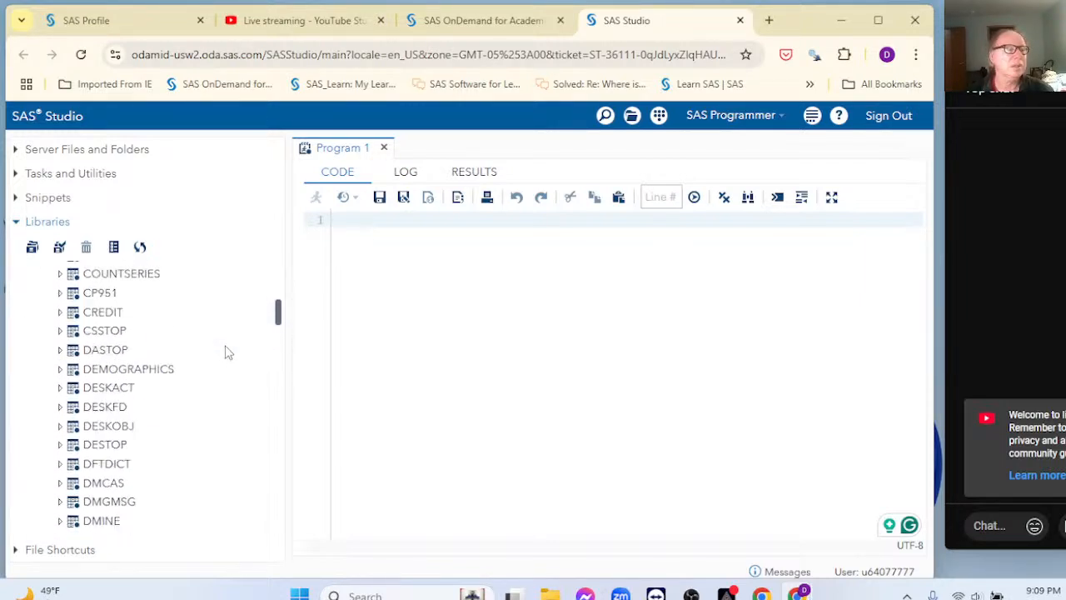
pyautogui.scroll(5, 231, 352)
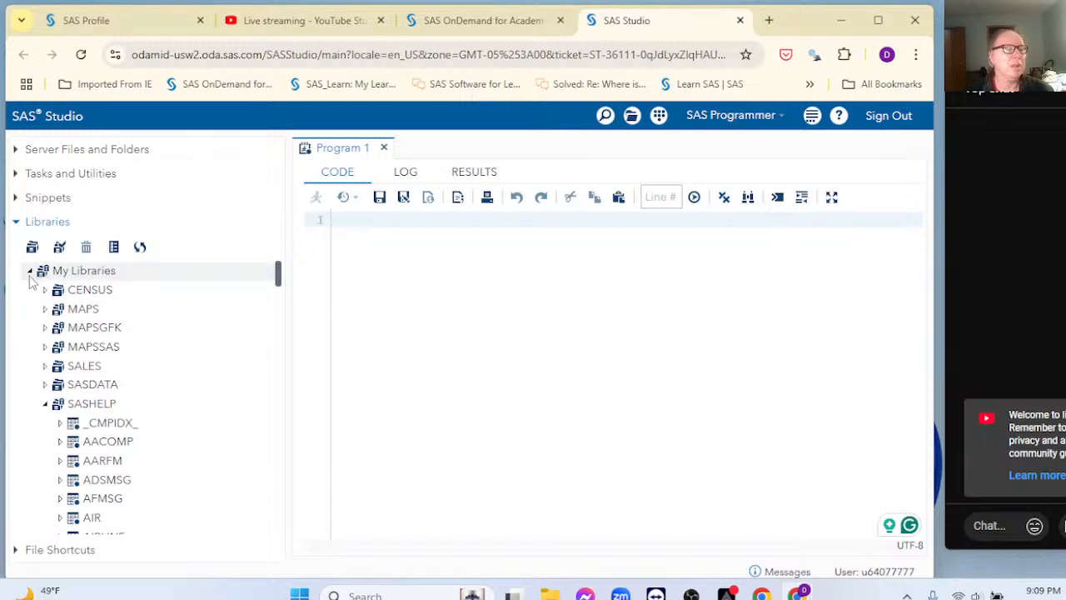
pyautogui.click(30, 273)
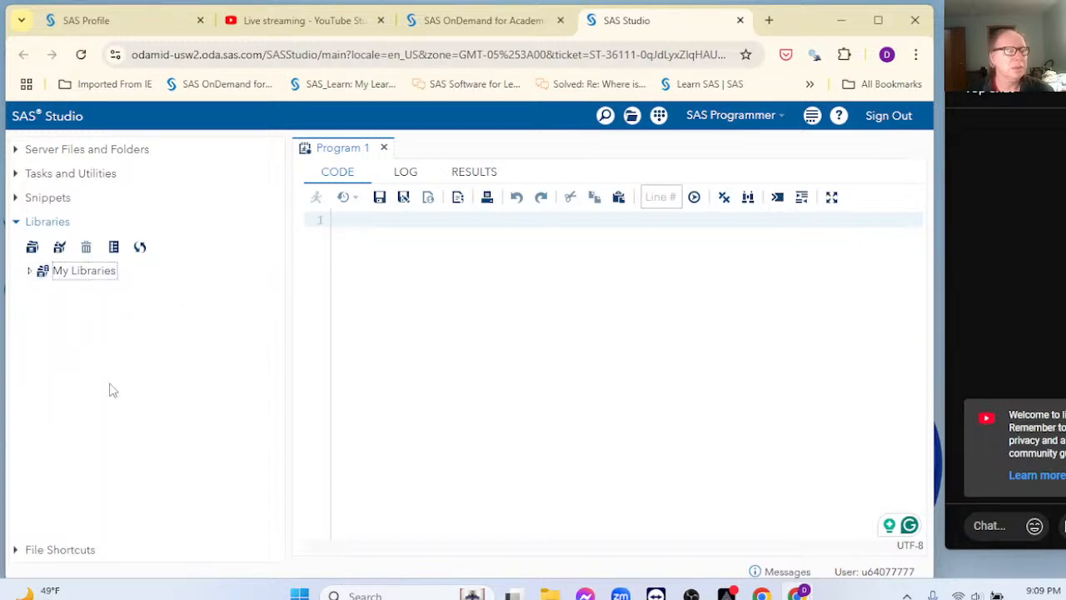
# Step: Open the Characterize Data task from the Data tasks and maximize its view
pyautogui.click(16, 178)
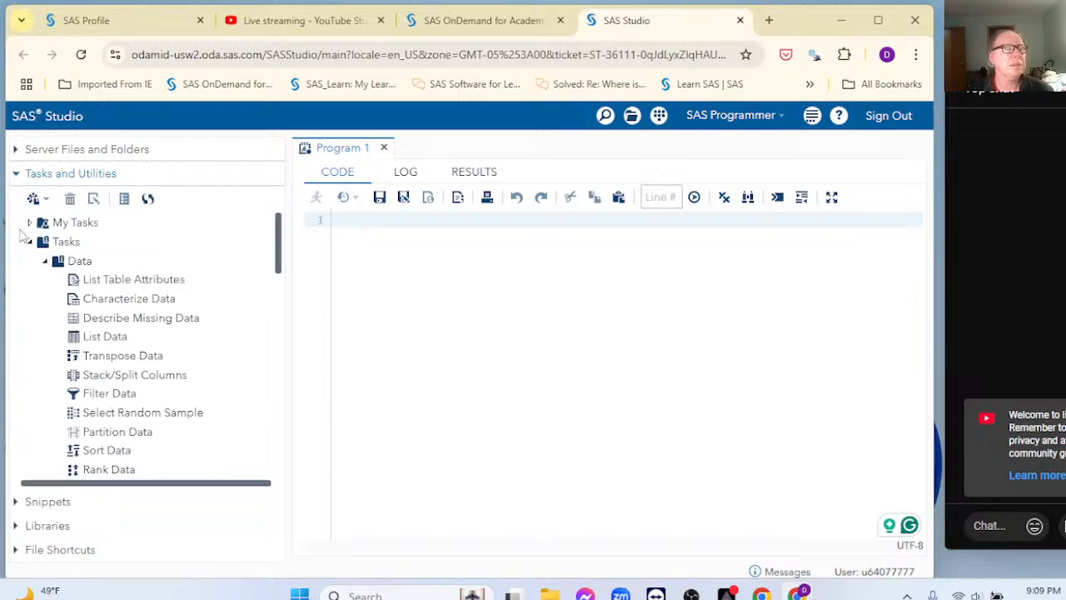
pyautogui.click(129, 300)
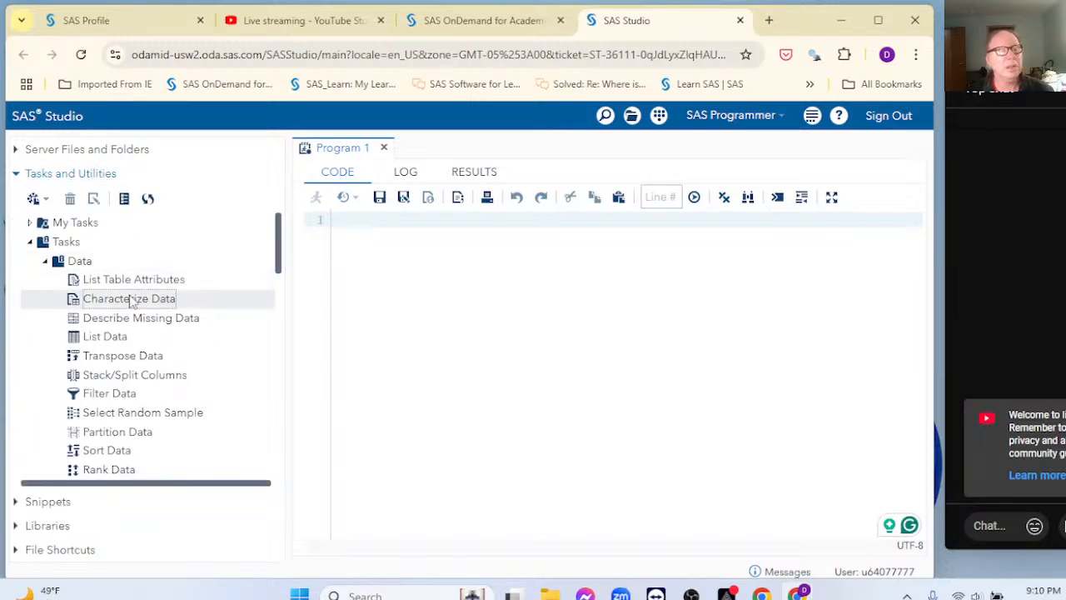
pyautogui.doubleClick(131, 301)
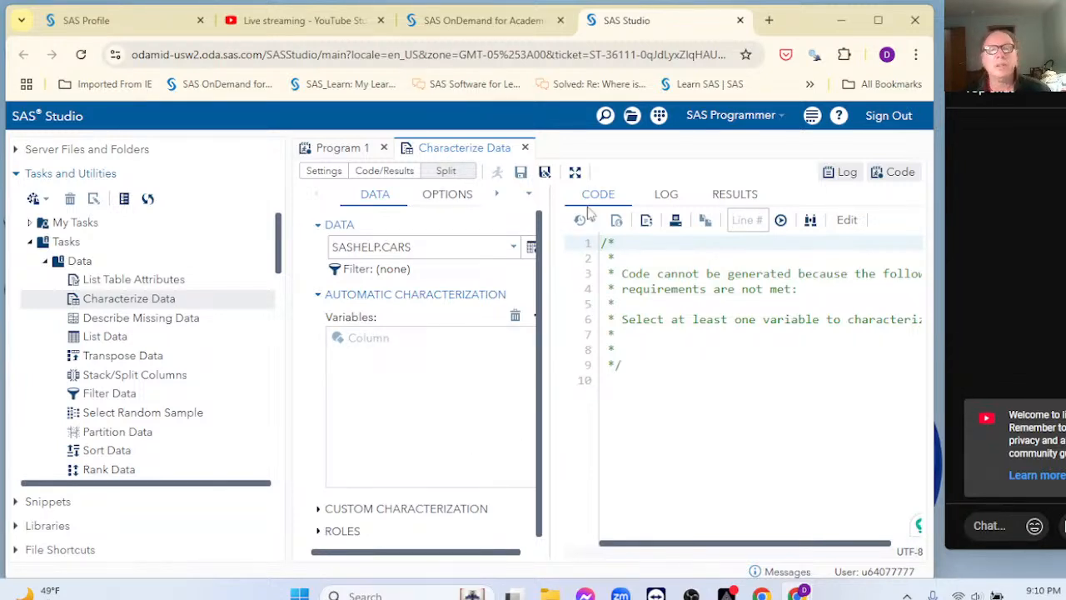
pyautogui.click(576, 174)
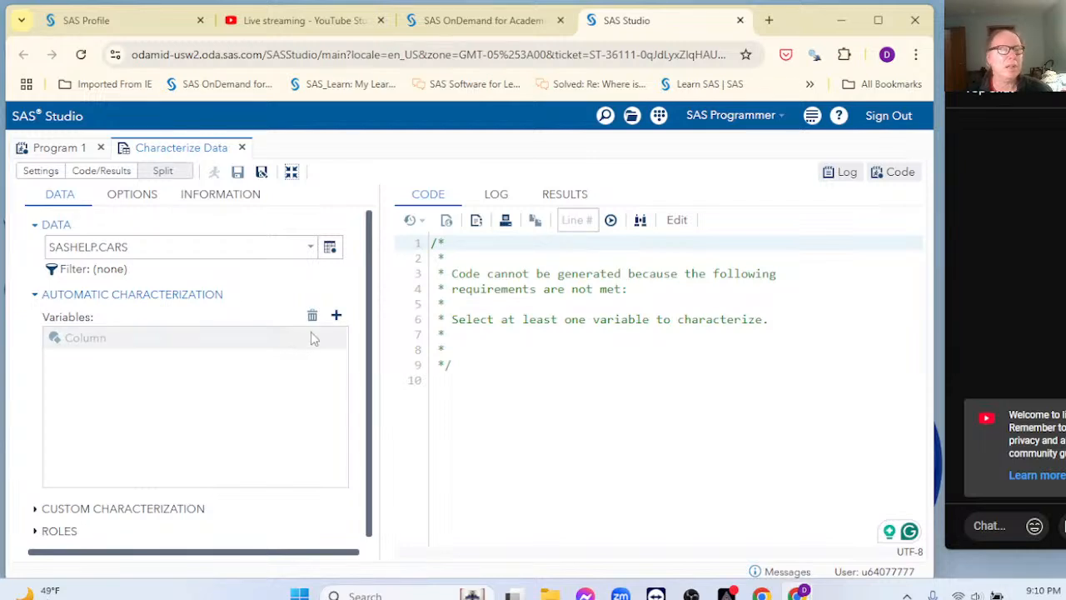
# Step: Add Type, MPG_City, MPG_Highway, Weight, Wheelbase and Length from SASHELP.CARS as the automatic characterization variables
pyautogui.click(336, 316)
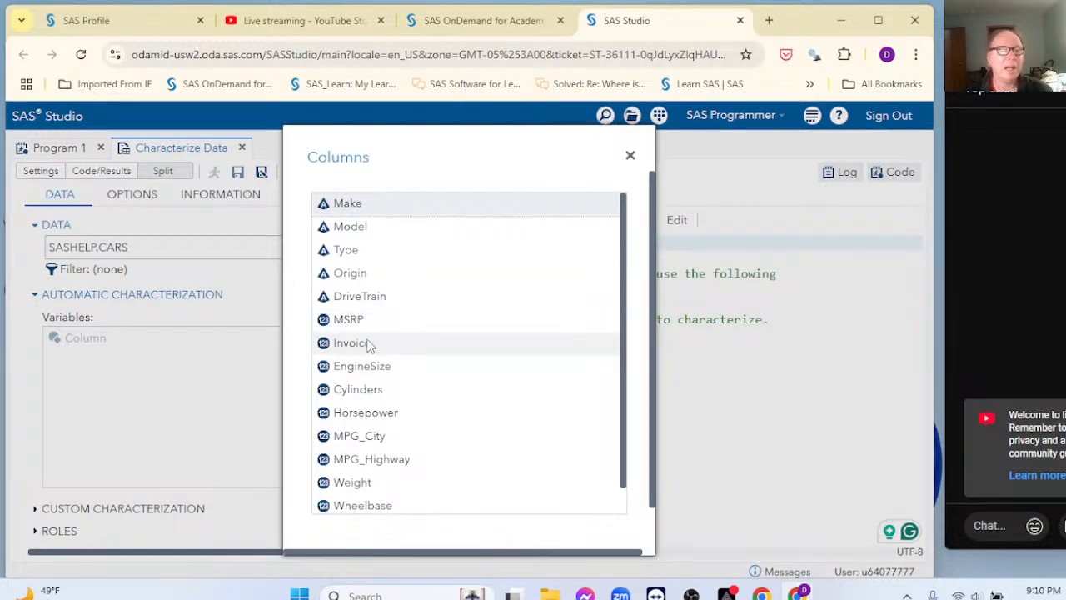
pyautogui.scroll(-1, 419, 459)
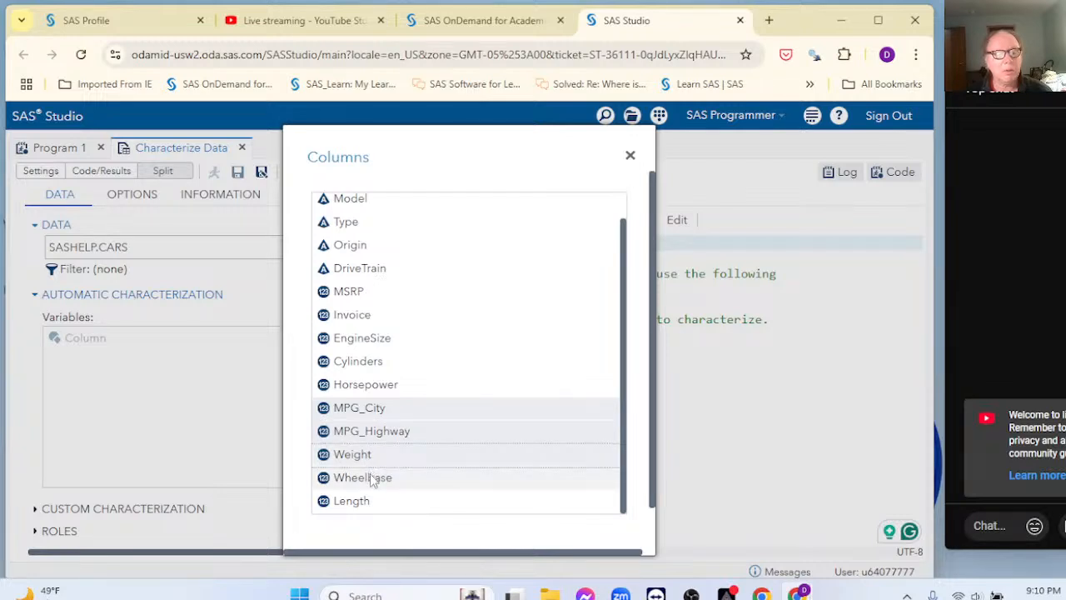
pyautogui.click(350, 232)
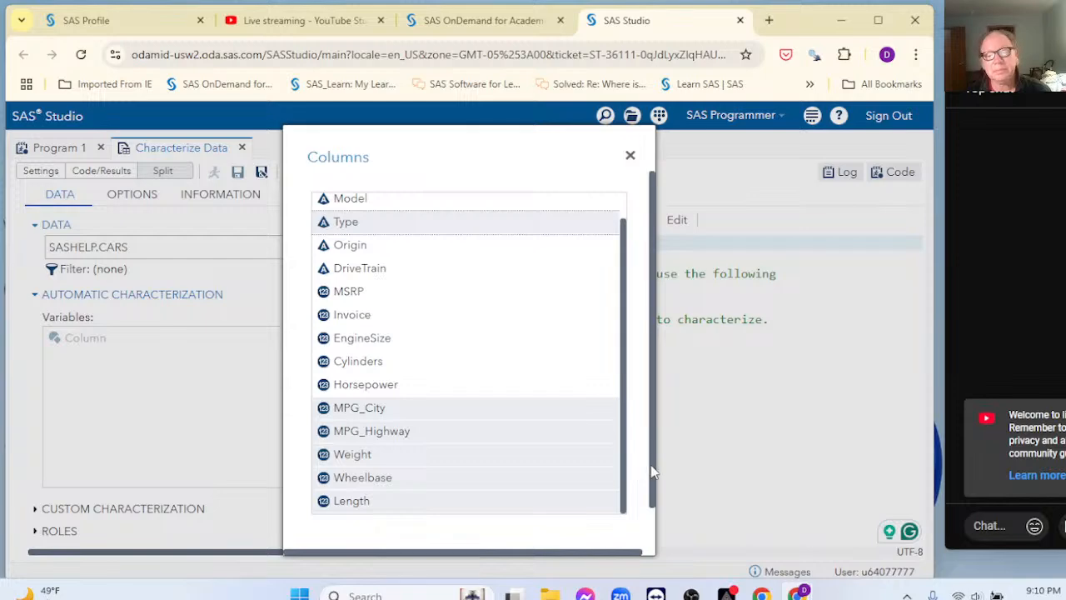
pyautogui.scroll(-1, 652, 472)
pyautogui.click(540, 517)
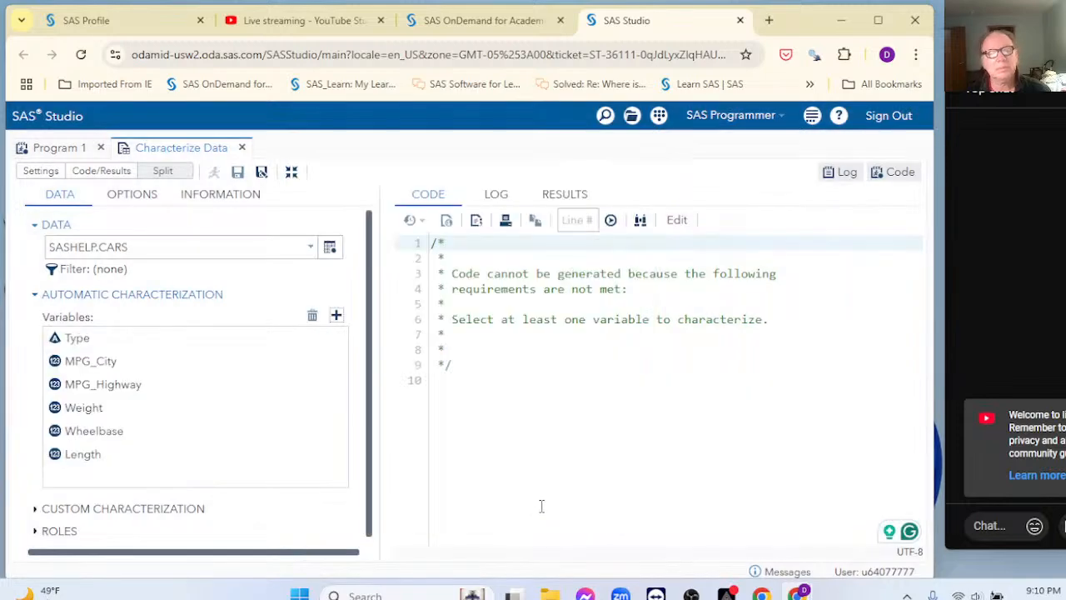
# Step: Review the generated code for the categorical and numeric variables and run the Characterize Data task
pyautogui.scroll(-1, 280, 434)
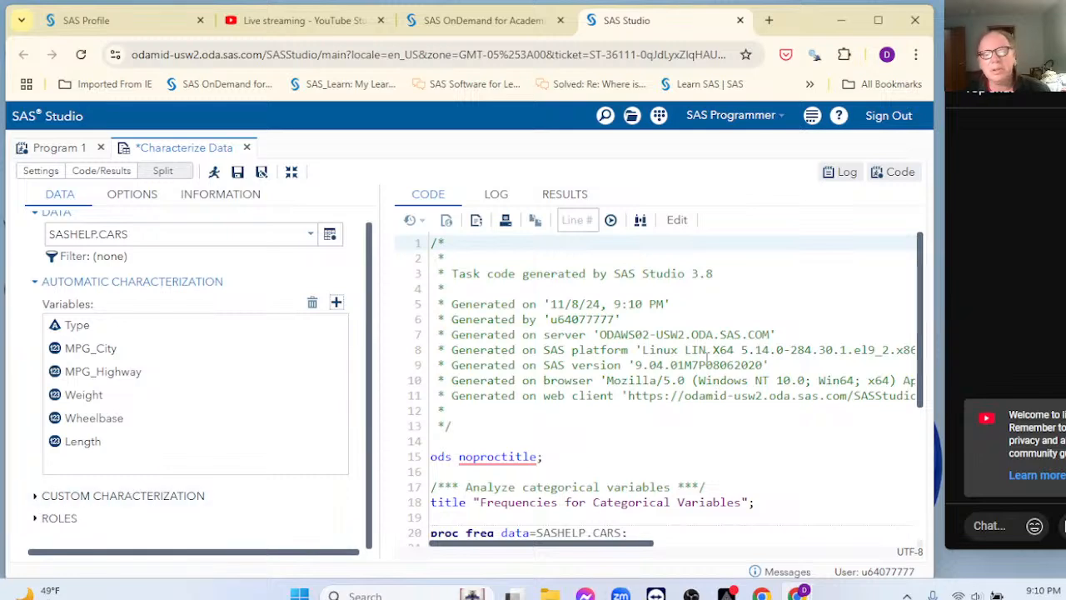
pyautogui.scroll(-5, 716, 354)
pyautogui.scroll(5, 716, 354)
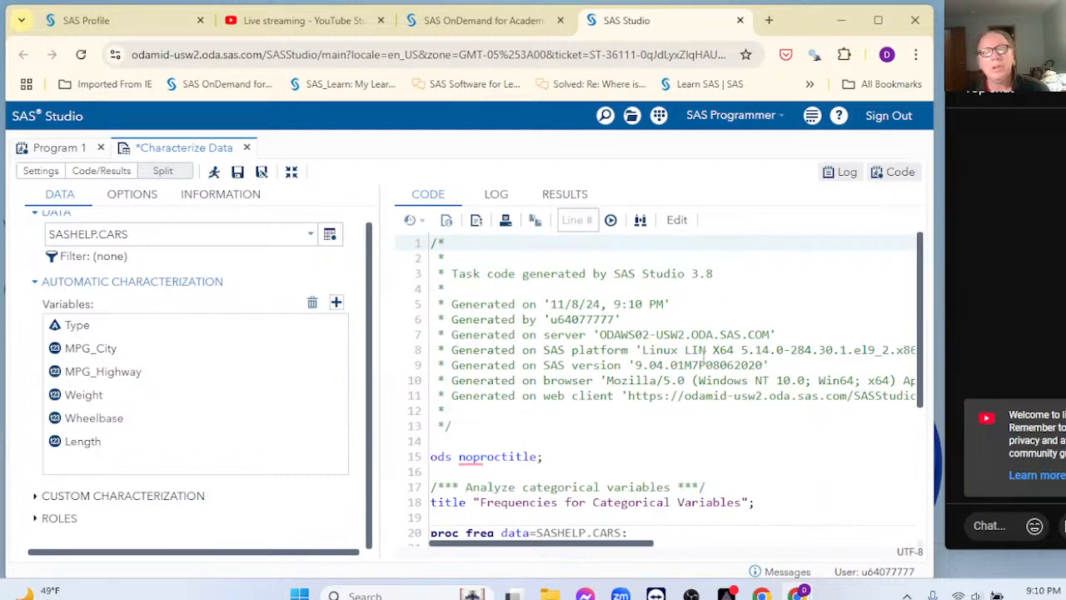
pyautogui.click(456, 267)
pyautogui.moveTo(457, 268); pyautogui.dragTo(573, 287)
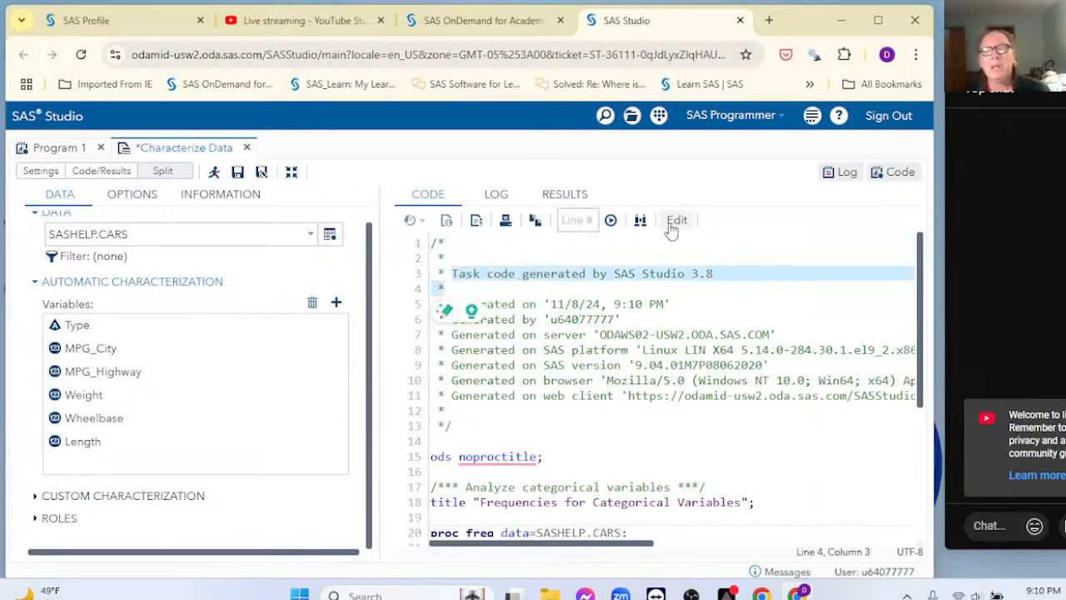
pyautogui.scroll(-5, 631, 350)
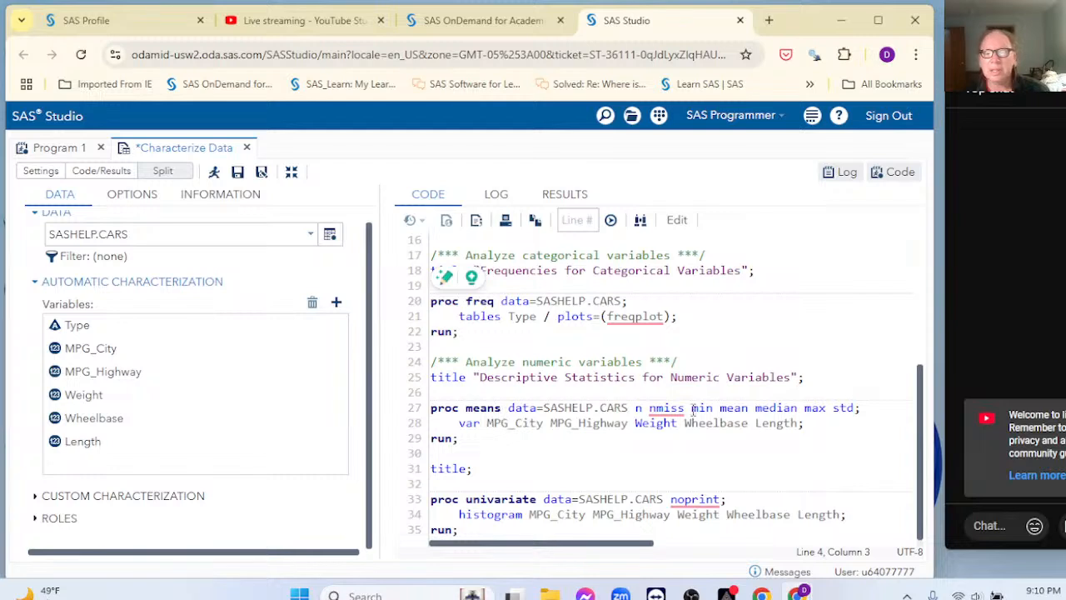
pyautogui.moveTo(667, 408)
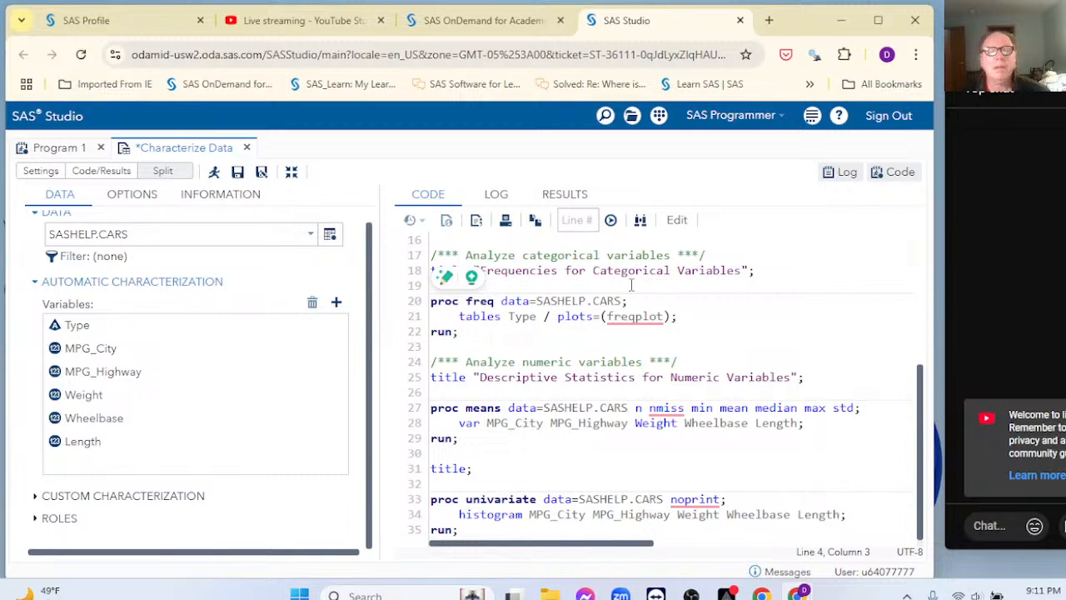
pyautogui.click(214, 171)
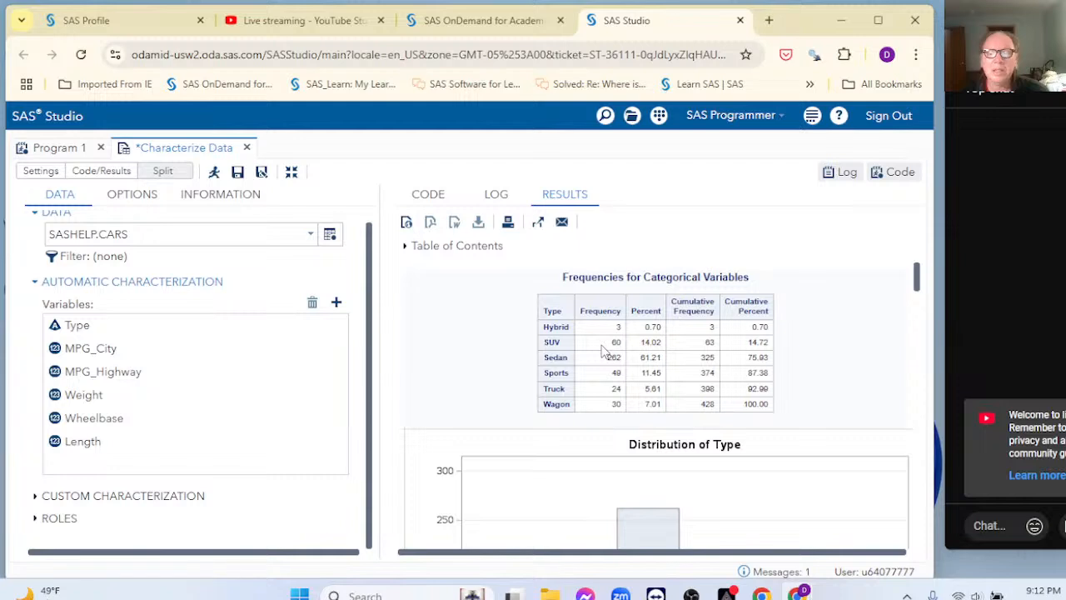
# Step: Examine the frequency table for Type and compare it with the Distribution of Type bar chart
pyautogui.scroll(-1, 759, 385)
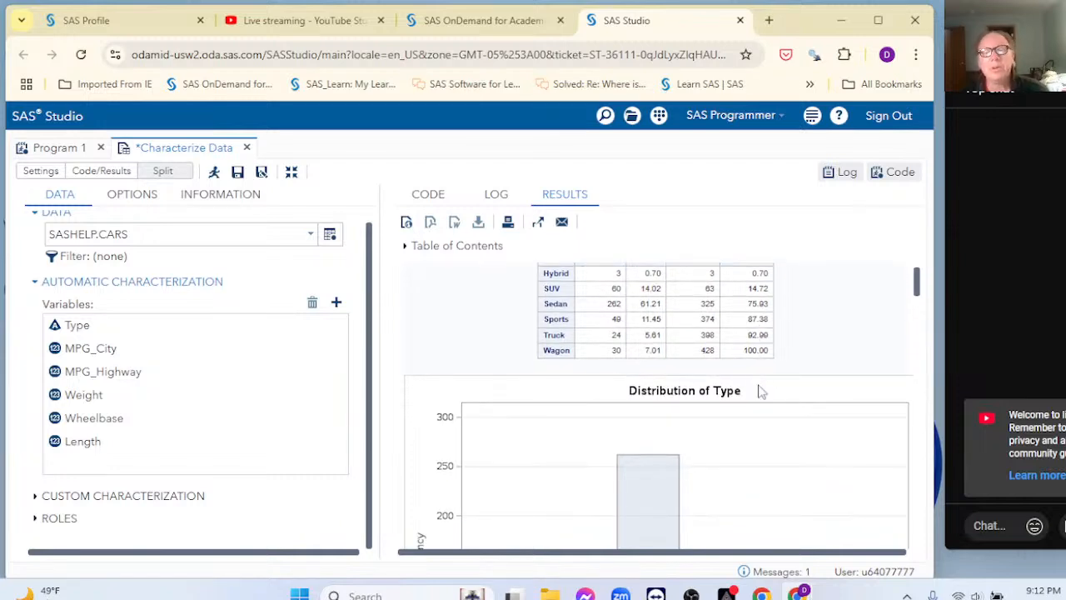
pyautogui.scroll(-4, 759, 391)
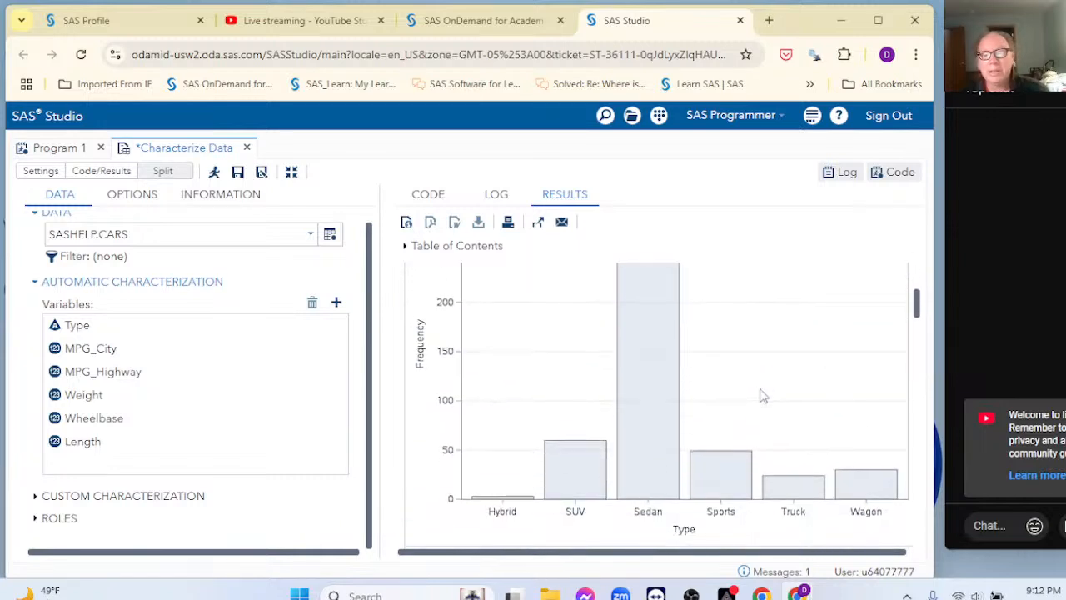
pyautogui.scroll(1, 761, 399)
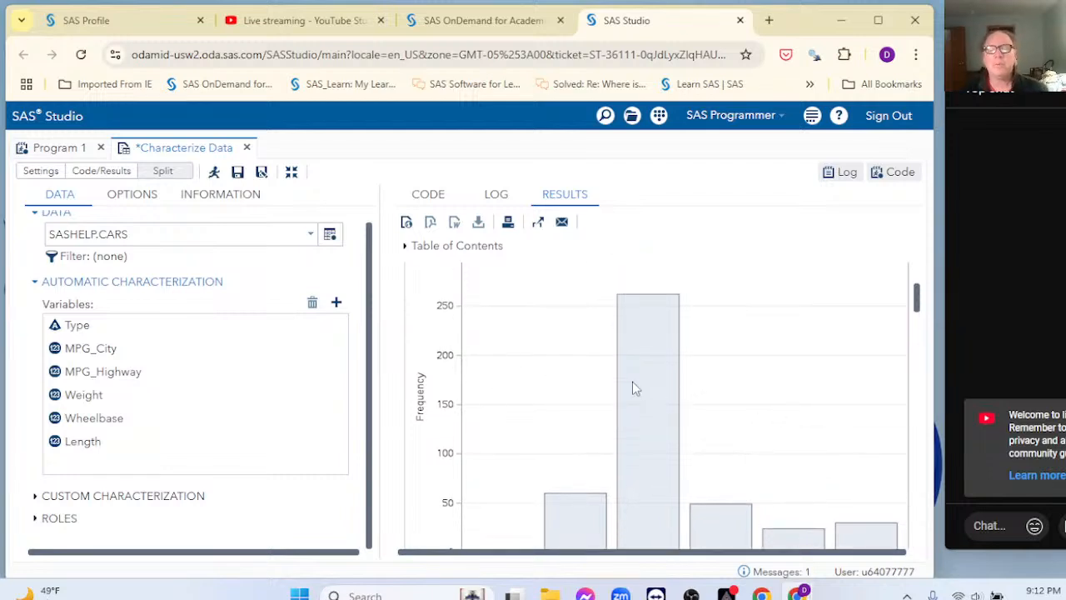
pyautogui.scroll(-1, 680, 383)
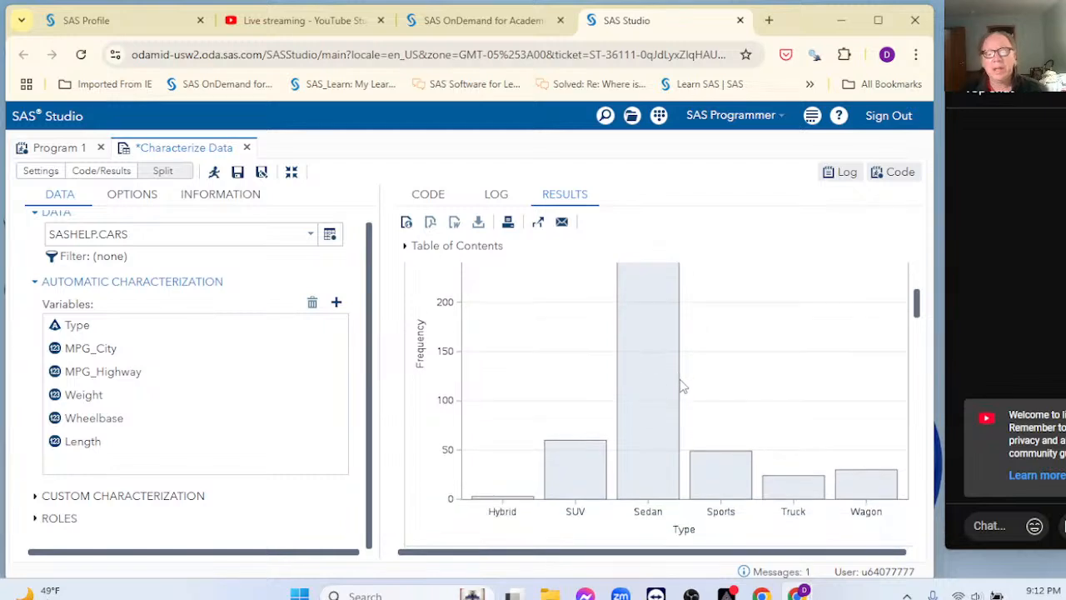
pyautogui.scroll(1, 642, 342)
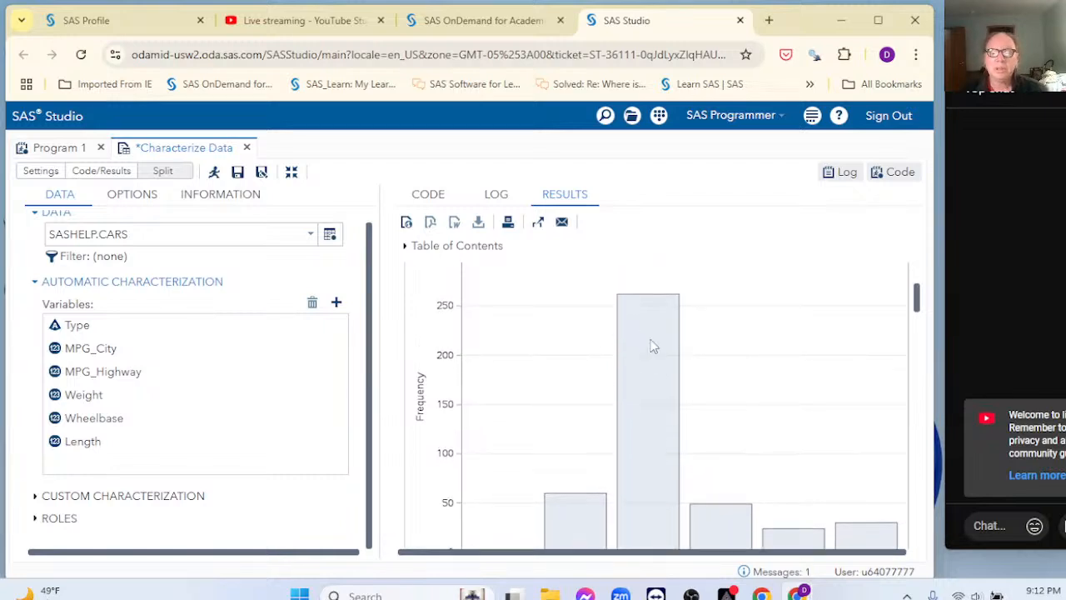
pyautogui.scroll(-1, 640, 343)
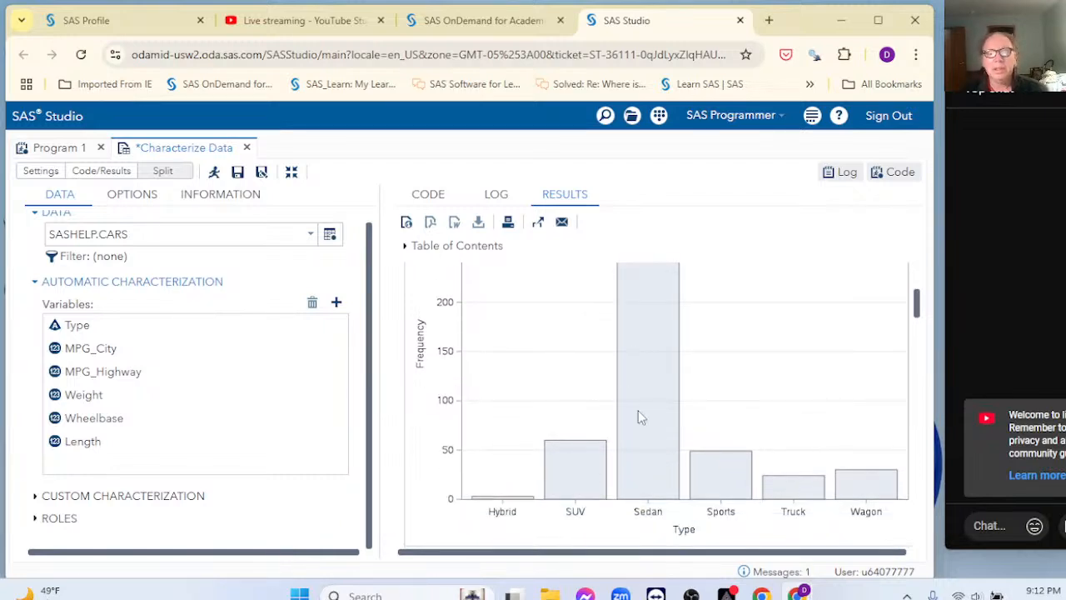
pyautogui.scroll(1, 638, 417)
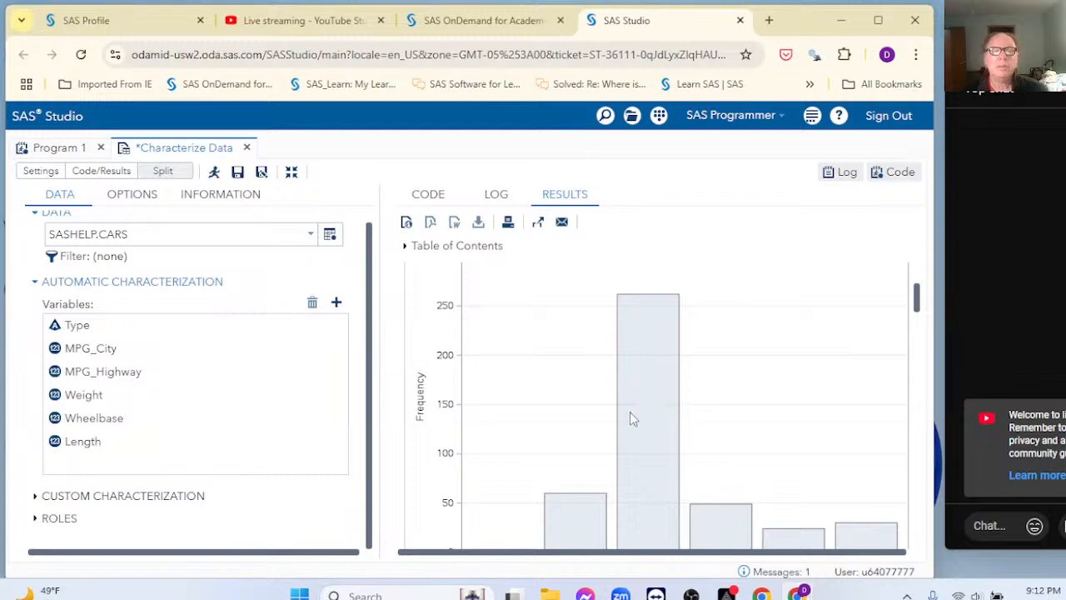
pyautogui.scroll(5, 630, 411)
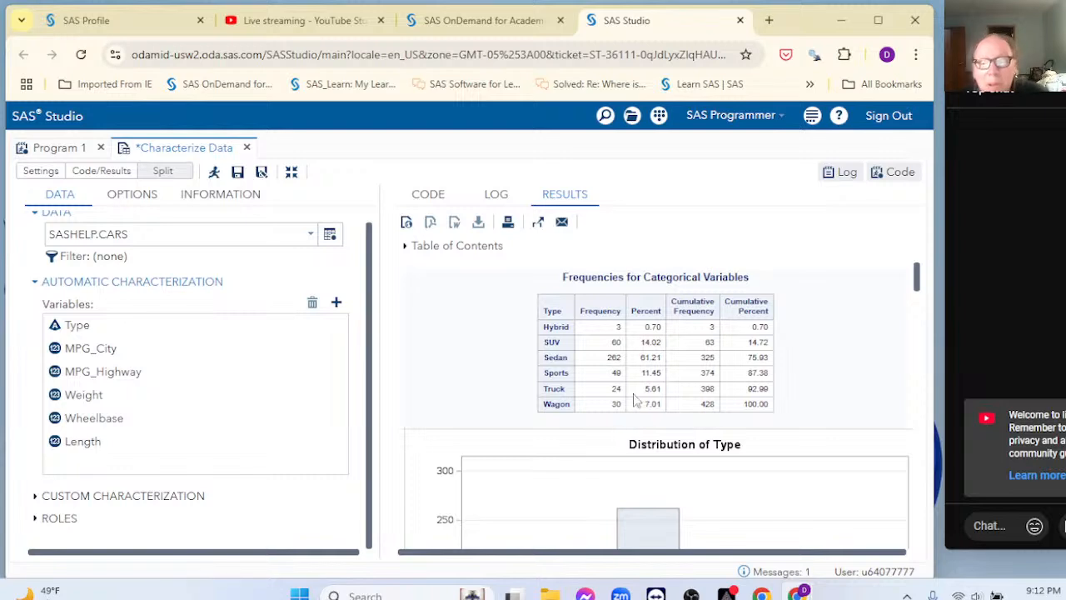
pyautogui.scroll(-3, 575, 416)
pyautogui.scroll(-5, 654, 410)
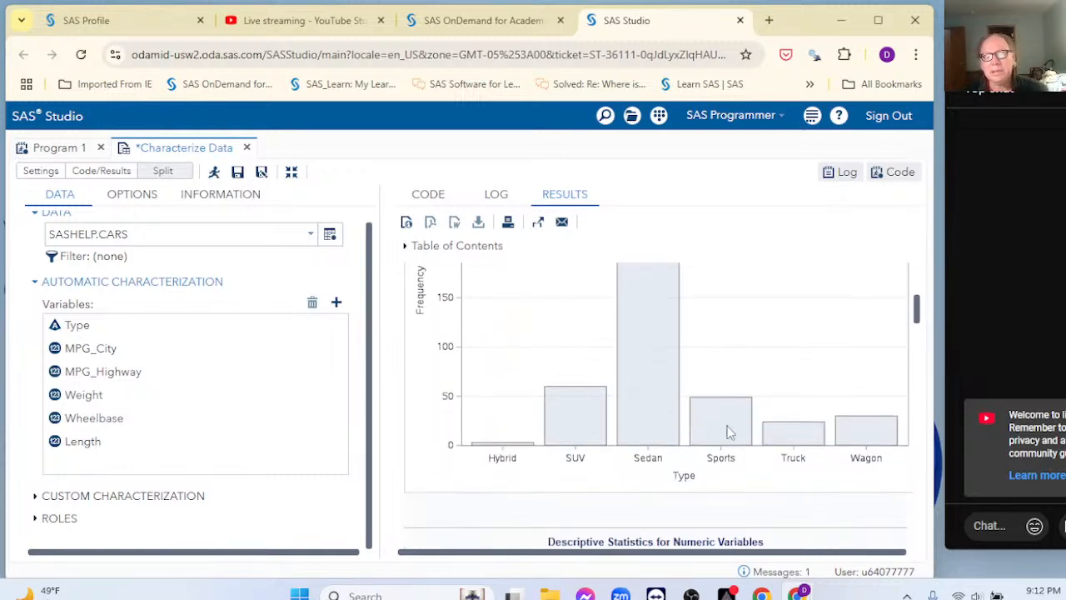
# Step: Examine the Descriptive Statistics for Numeric Variables table, checking the minimum, maximum and mean of MPG_City
pyautogui.scroll(-2, 727, 431)
pyautogui.scroll(-3, 727, 431)
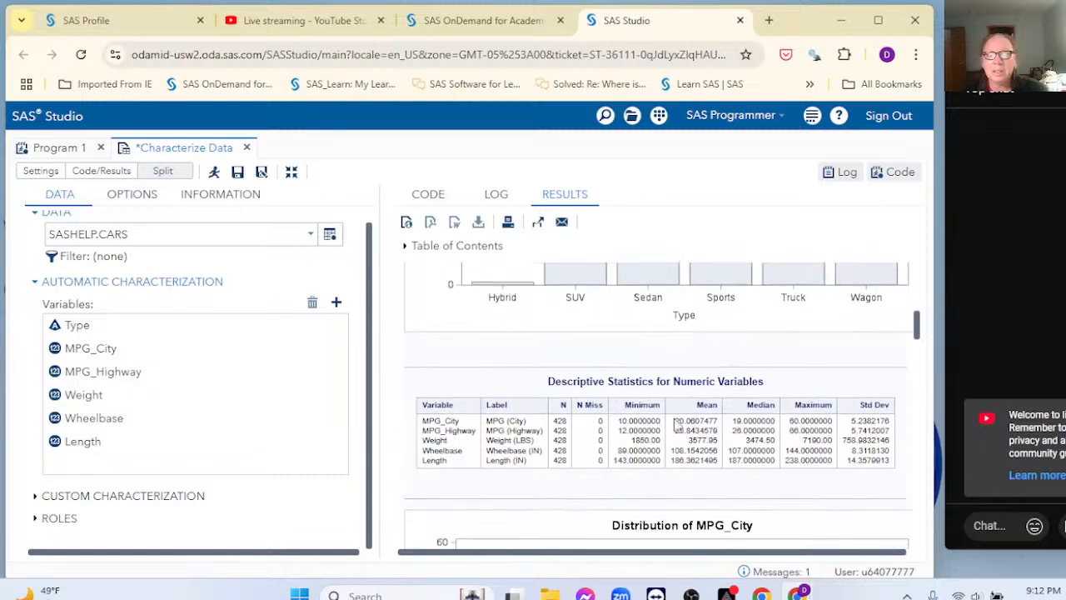
pyautogui.doubleClick(450, 421)
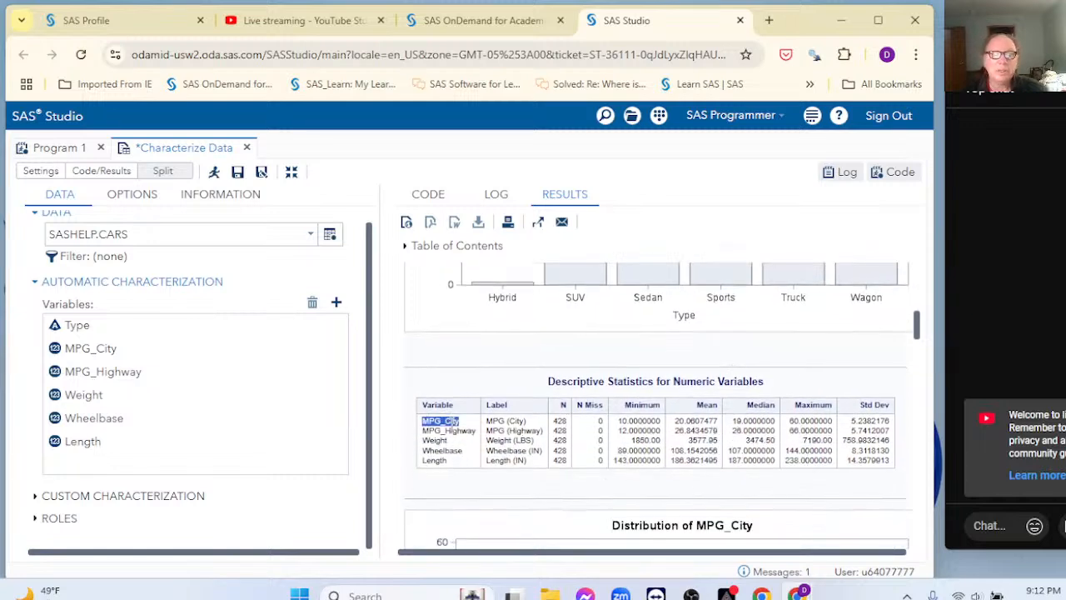
pyautogui.doubleClick(622, 420)
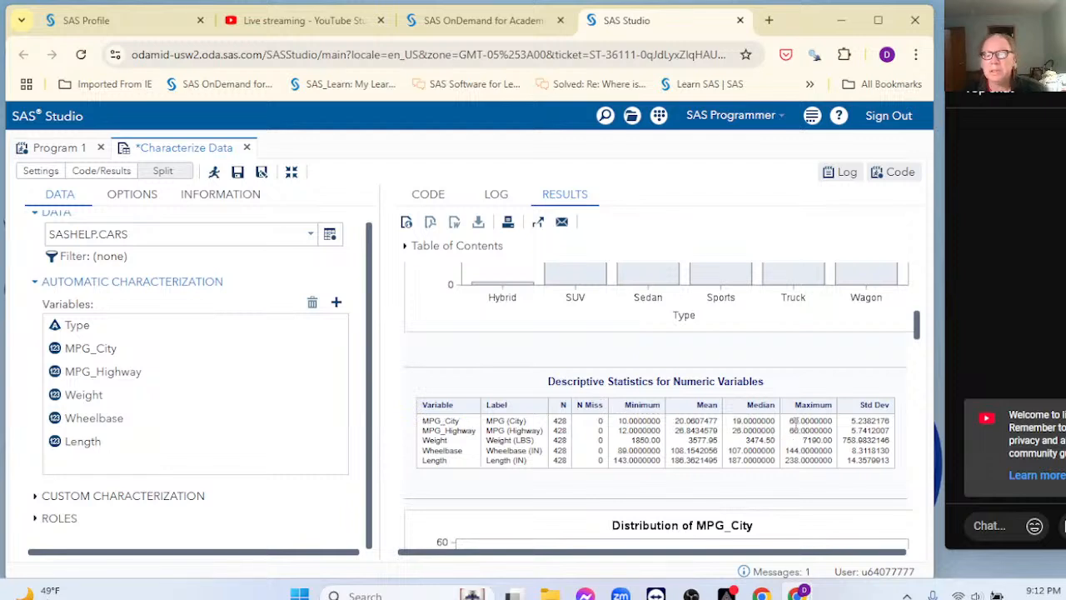
pyautogui.doubleClick(799, 421)
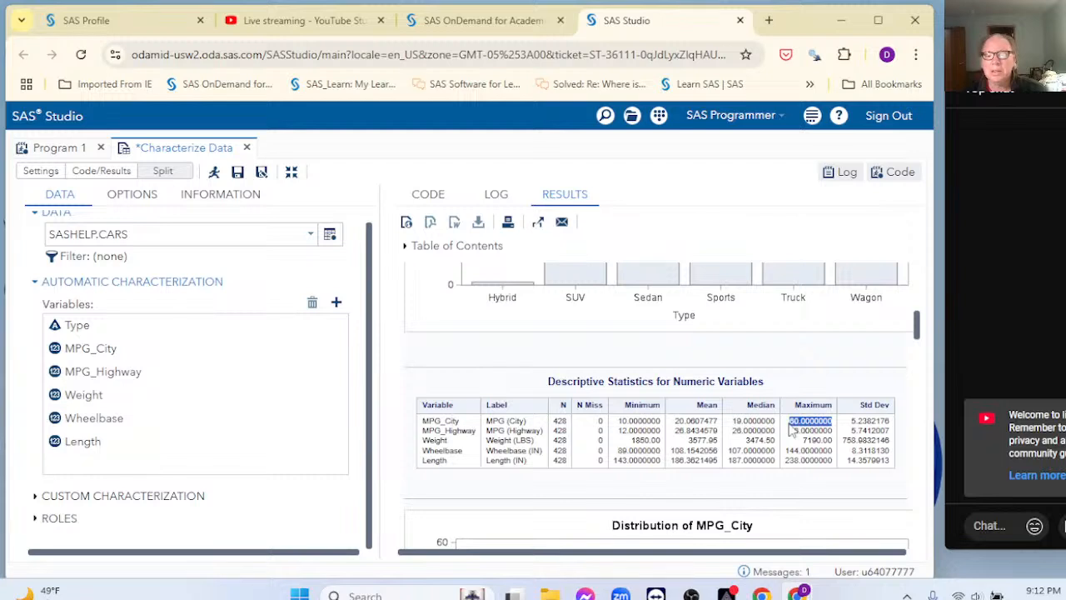
pyautogui.doubleClick(689, 420)
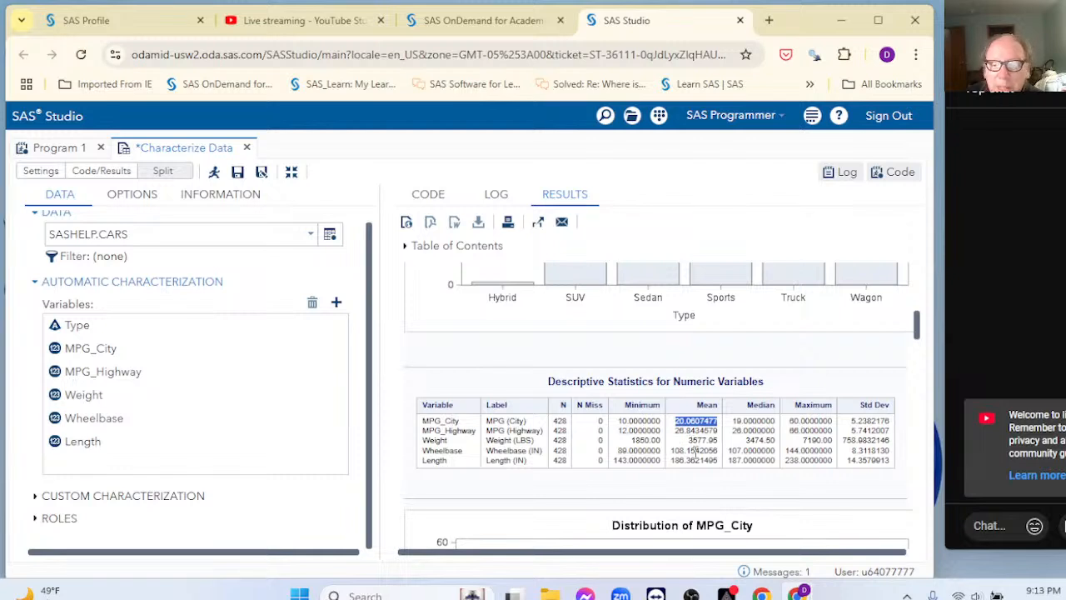
# Step: Compare the distribution histograms of MPG_City and MPG_Highway in the results
pyautogui.scroll(-3, 696, 454)
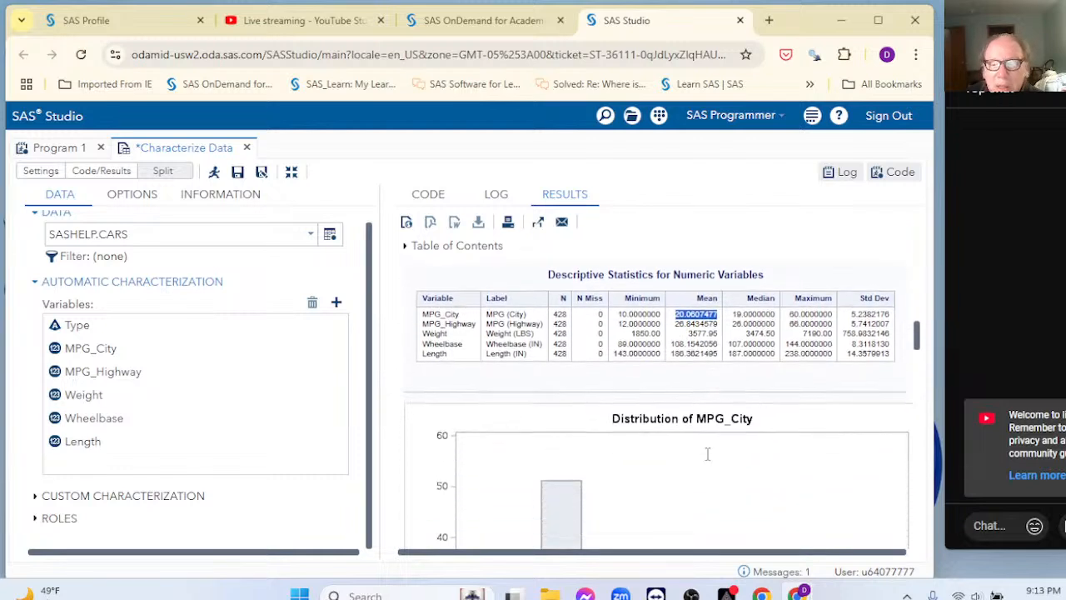
pyautogui.scroll(-1, 728, 455)
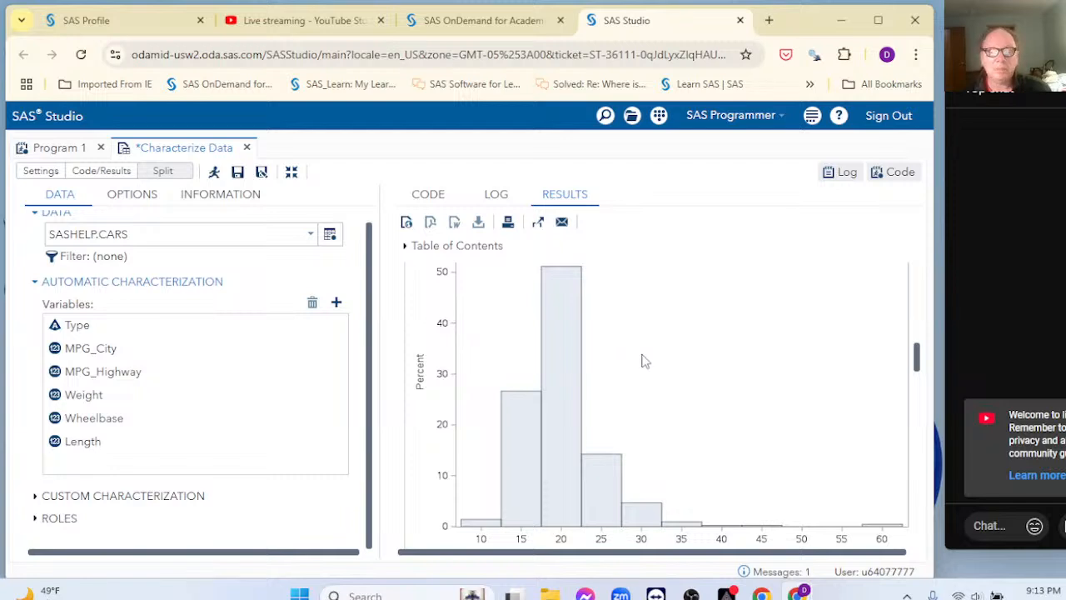
pyautogui.scroll(2, 645, 350)
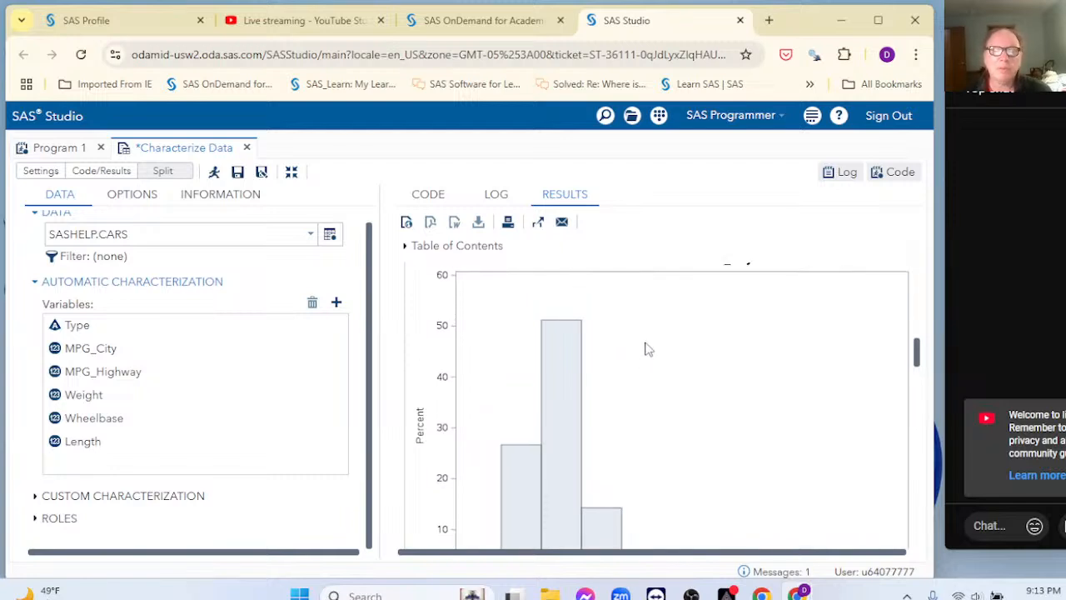
pyautogui.scroll(-2, 644, 350)
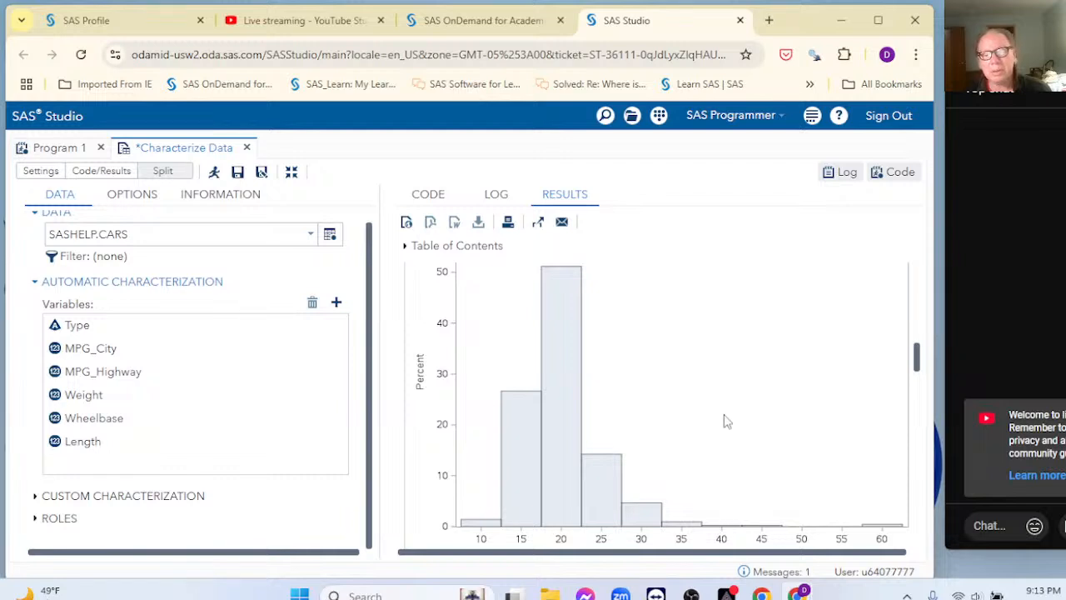
pyautogui.scroll(-4, 724, 422)
pyautogui.scroll(-3, 724, 421)
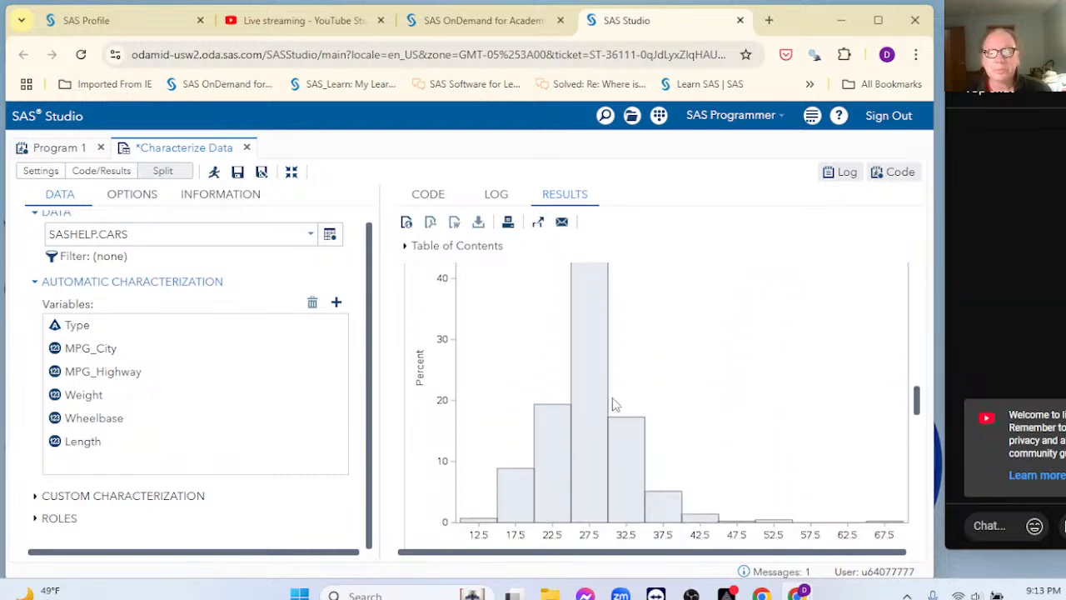
pyautogui.scroll(1, 595, 370)
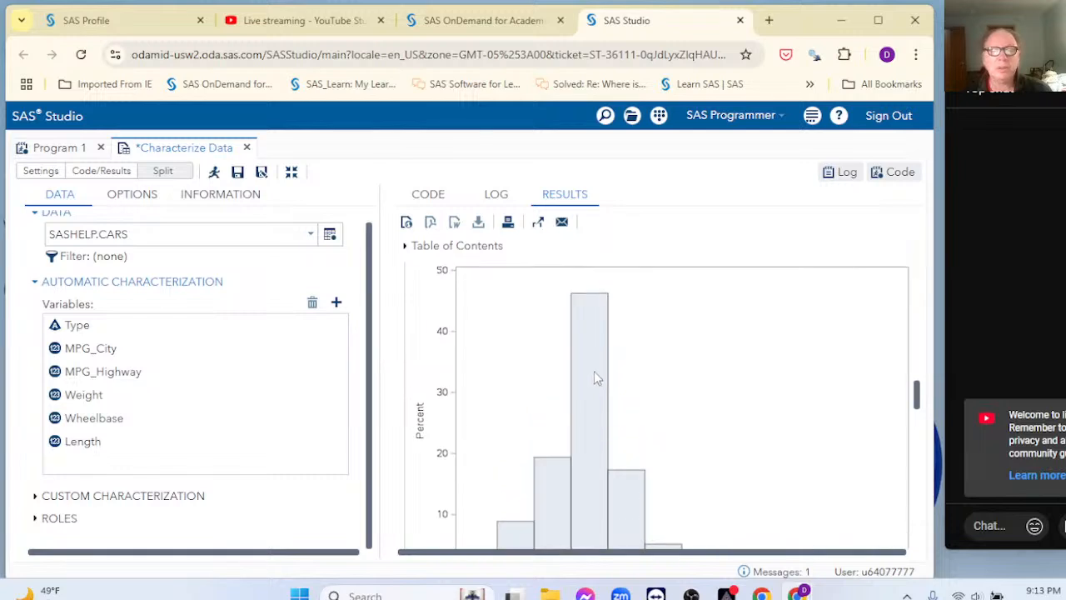
pyautogui.scroll(4, 611, 372)
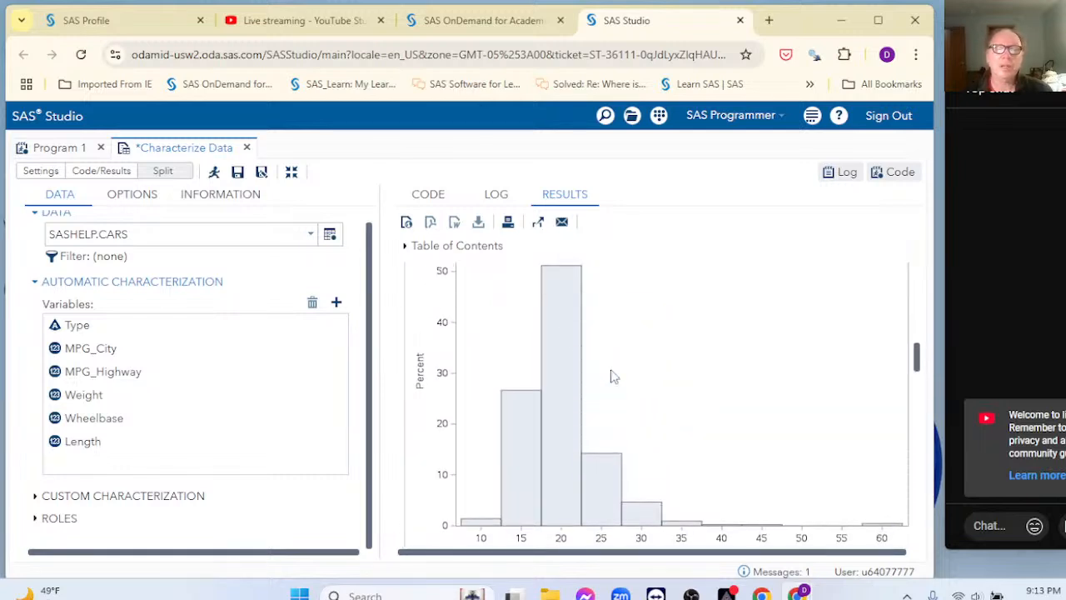
# Step: Examine the shape, peak and tail of the MPG_City histogram against those of the MPG_Highway histogram
pyautogui.scroll(1, 612, 376)
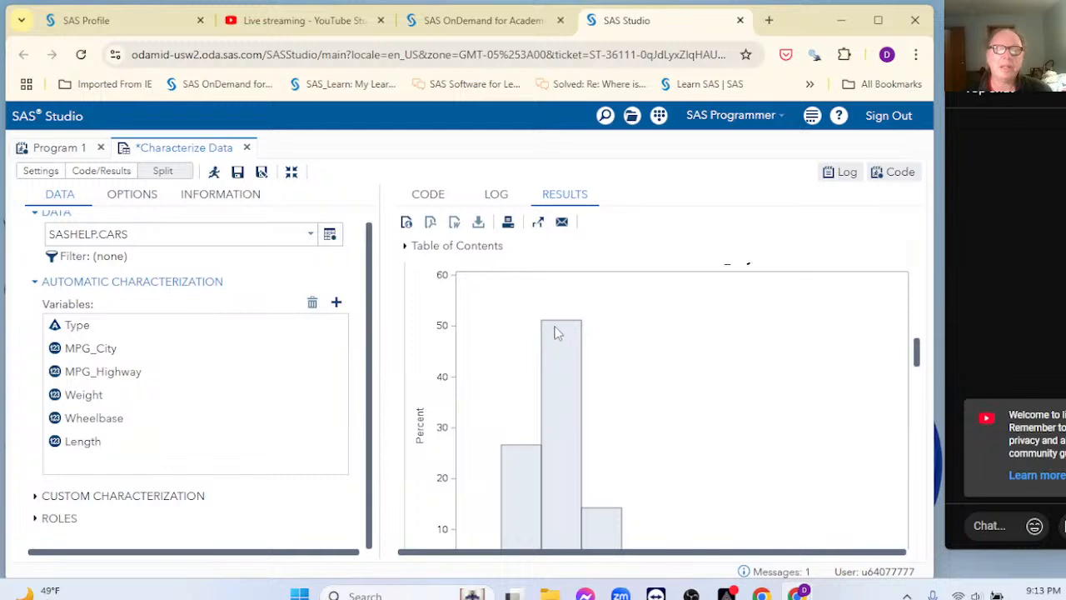
pyautogui.scroll(-1, 554, 346)
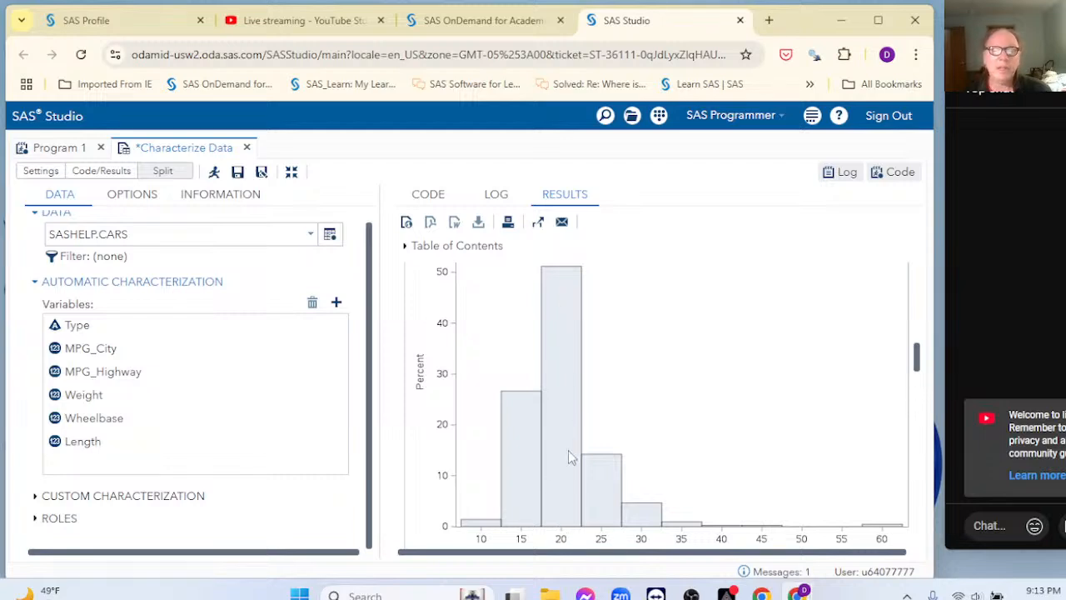
pyautogui.scroll(-1, 567, 433)
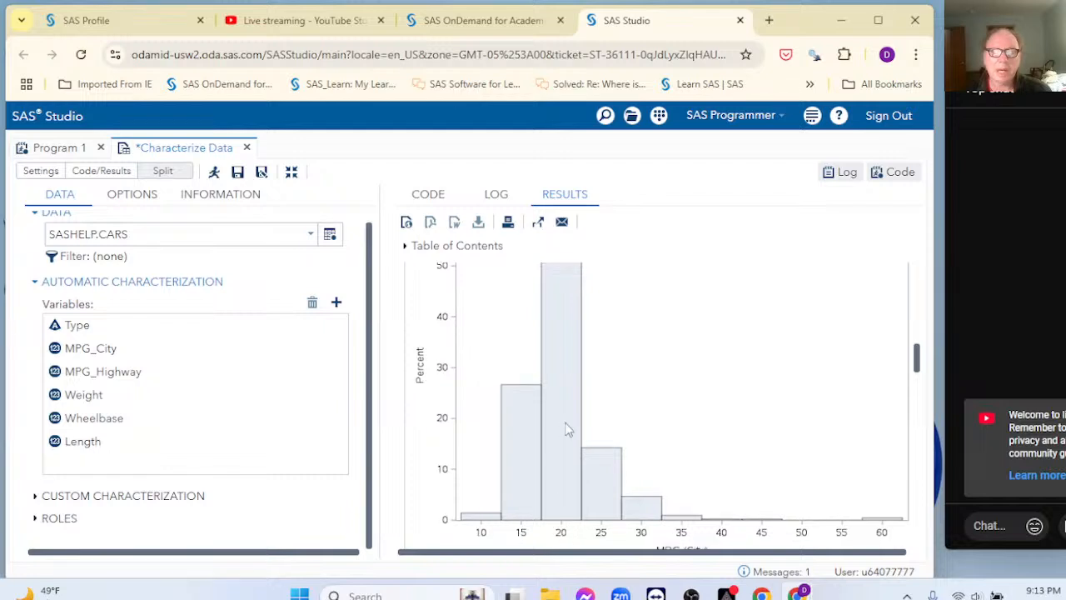
pyautogui.scroll(-5, 566, 429)
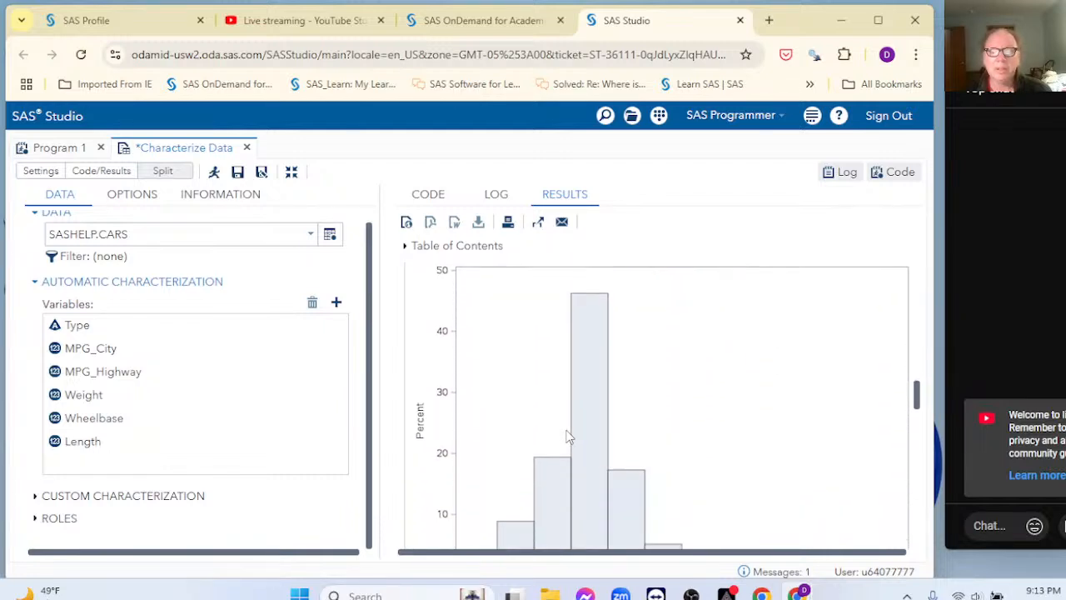
pyautogui.scroll(-1, 566, 435)
pyautogui.scroll(1, 620, 450)
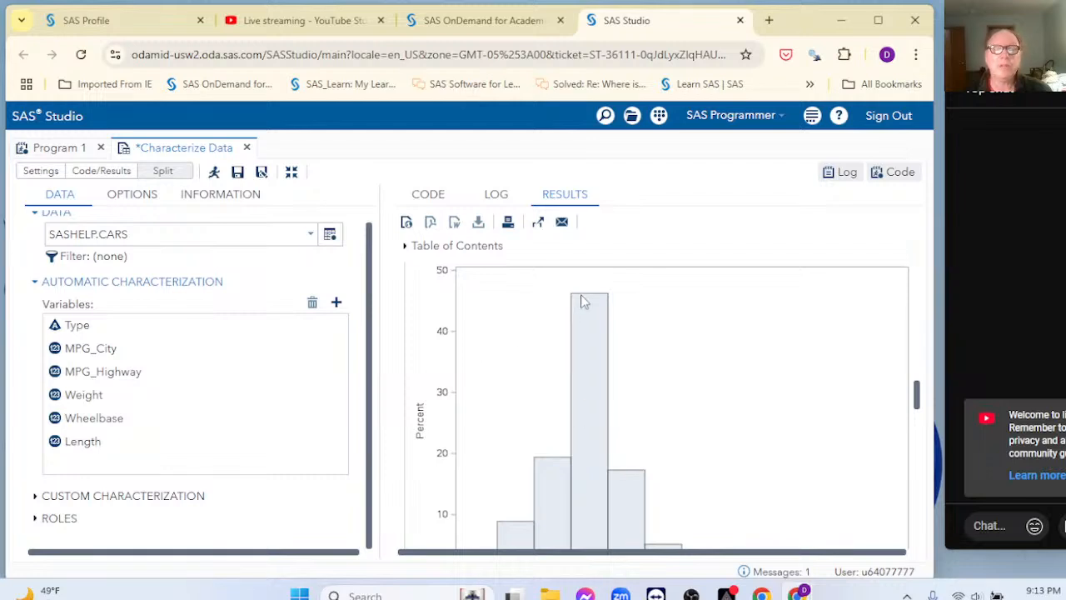
pyautogui.scroll(-2, 591, 383)
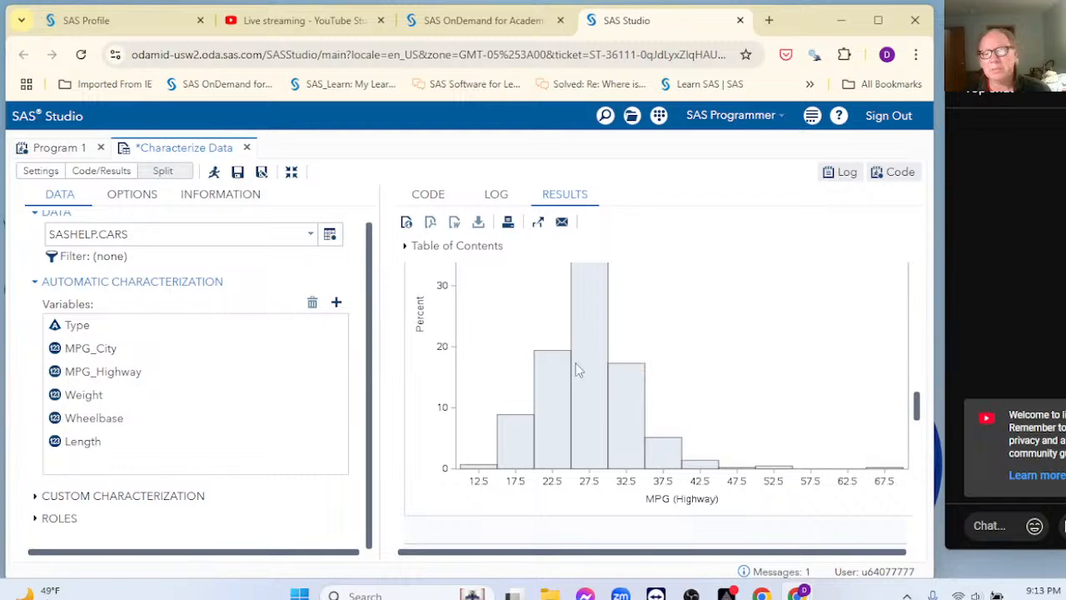
pyautogui.scroll(-1, 609, 375)
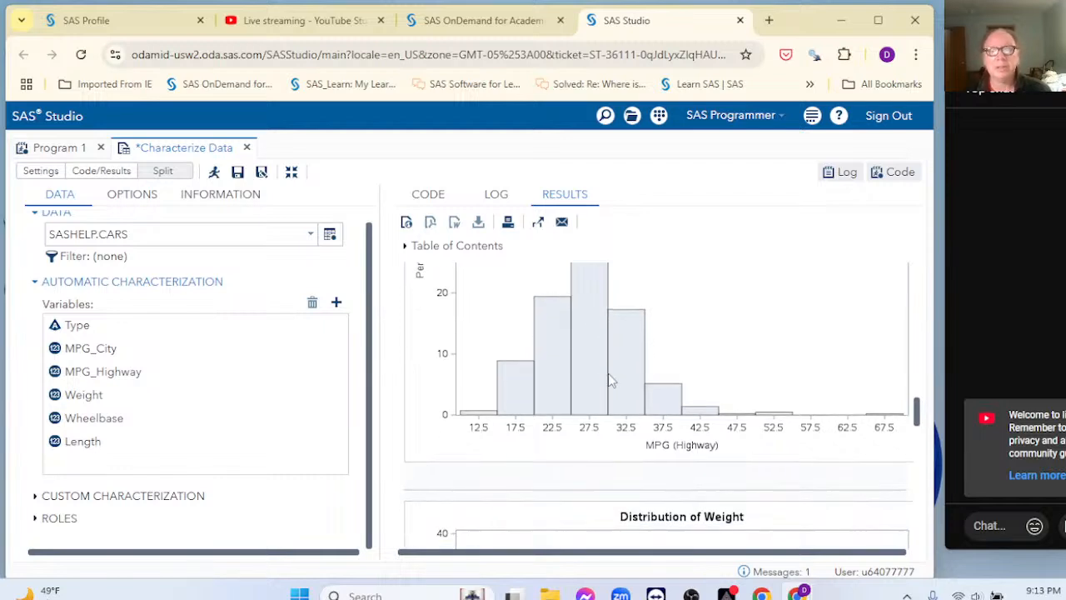
# Step: Examine the distribution histograms of Weight, Wheelbase and Length in the Characterize Data results
pyautogui.scroll(-5, 608, 374)
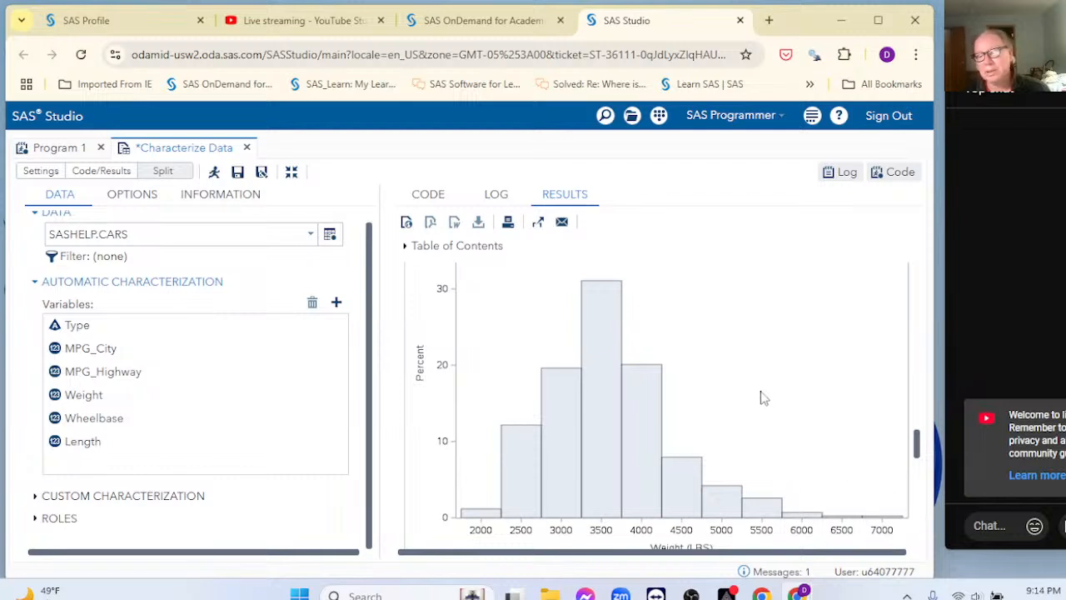
pyautogui.scroll(-5, 761, 397)
pyautogui.scroll(-3, 761, 398)
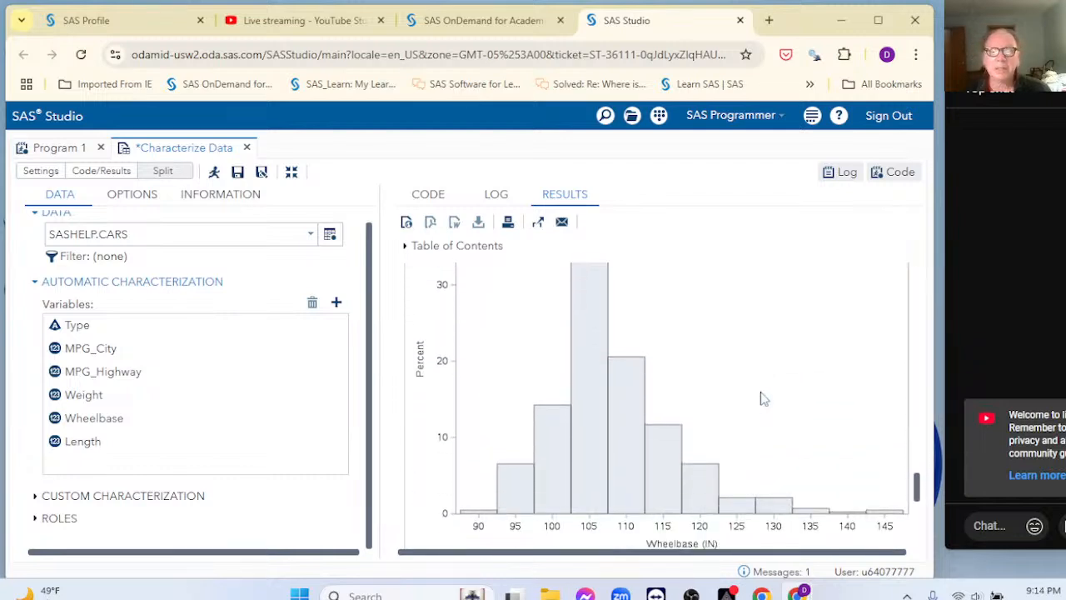
pyautogui.scroll(1, 762, 398)
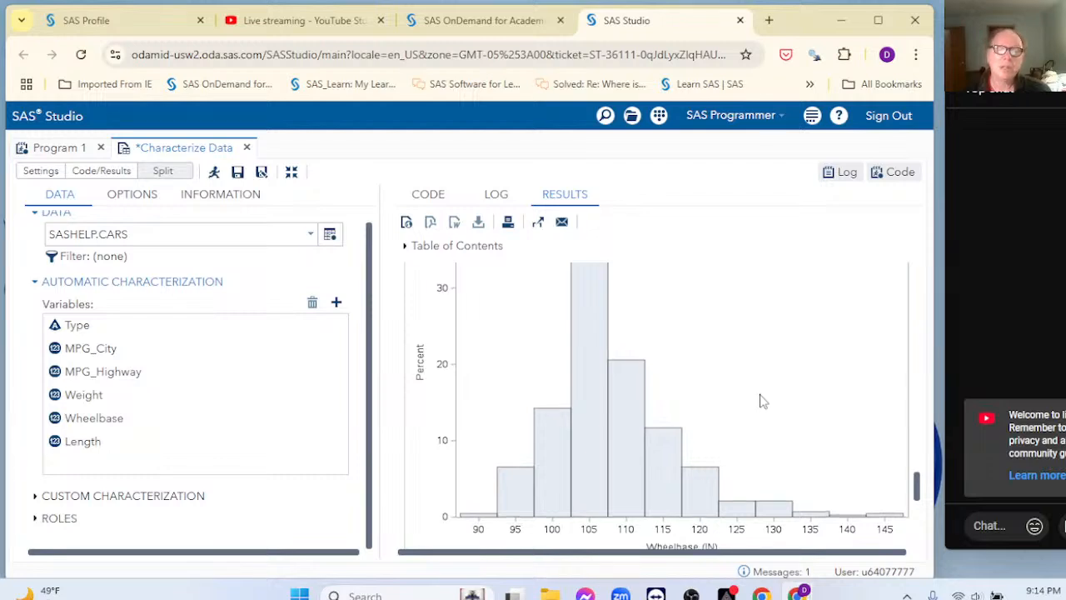
pyautogui.scroll(-2, 762, 401)
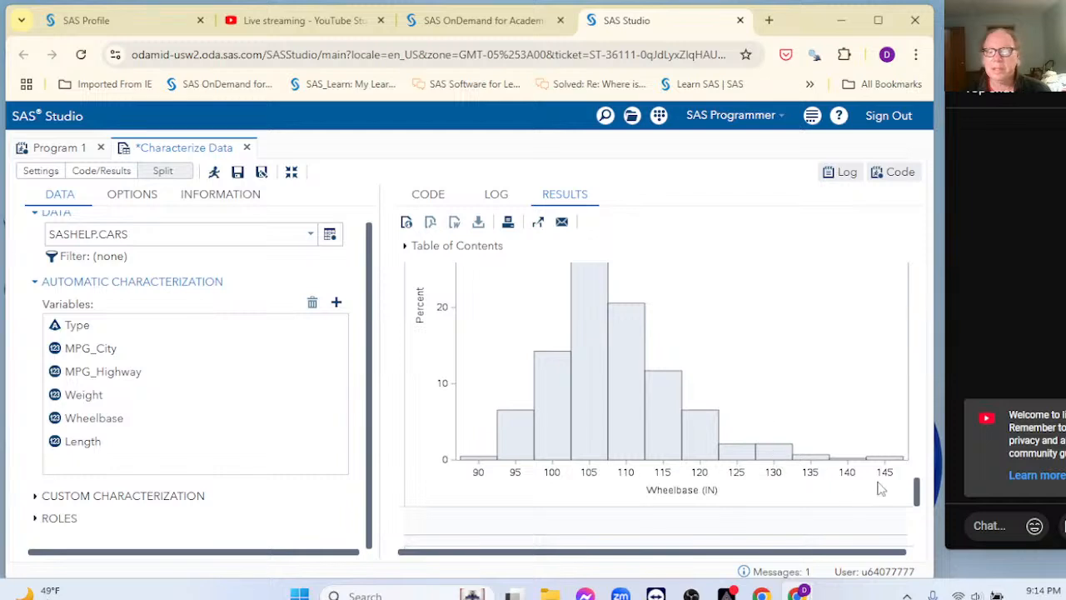
pyautogui.scroll(-4, 800, 380)
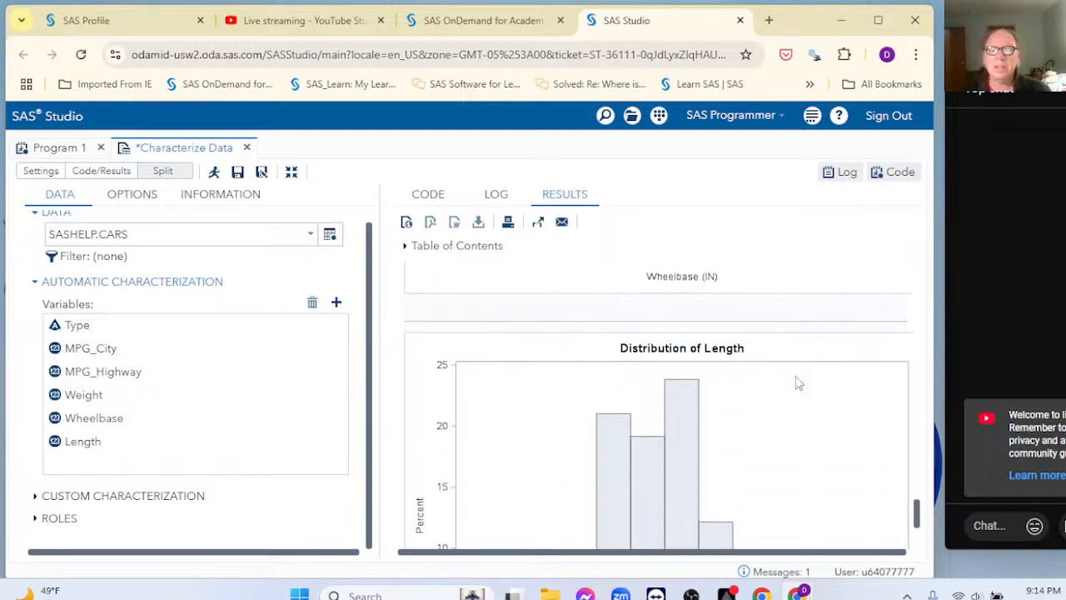
pyautogui.scroll(-1, 798, 383)
pyautogui.scroll(-3, 798, 384)
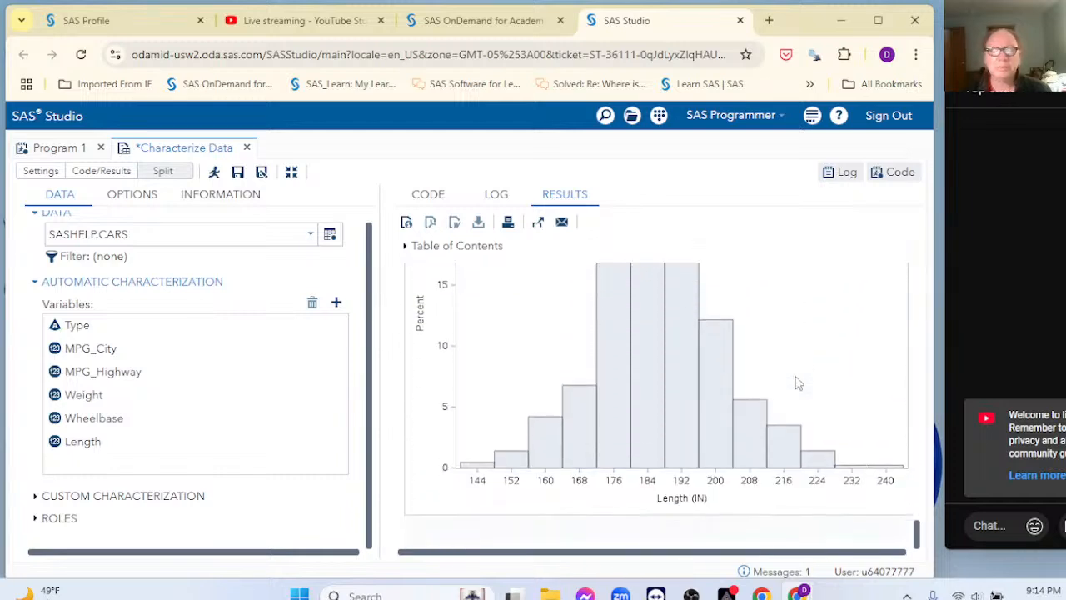
# Step: Close the Characterize Data task without saving it and close the empty Program 1
pyautogui.click(248, 148)
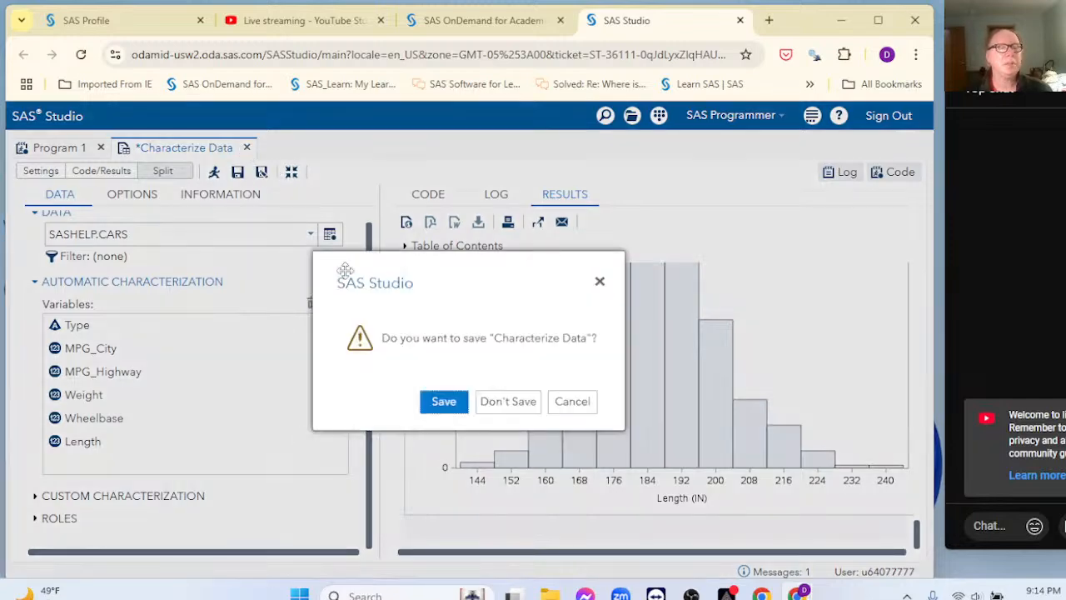
pyautogui.click(508, 403)
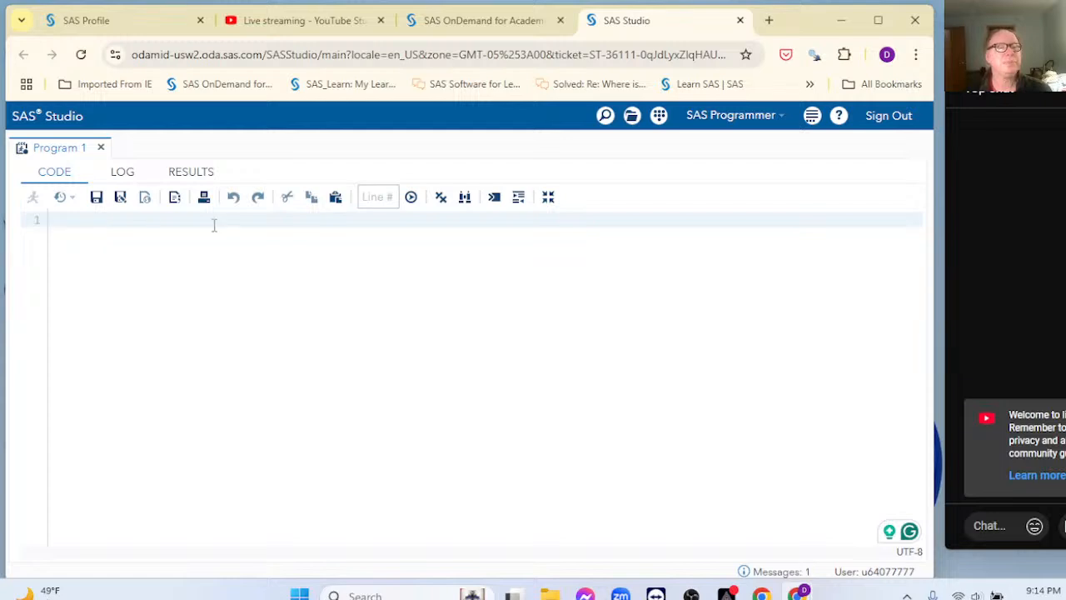
pyautogui.click(101, 148)
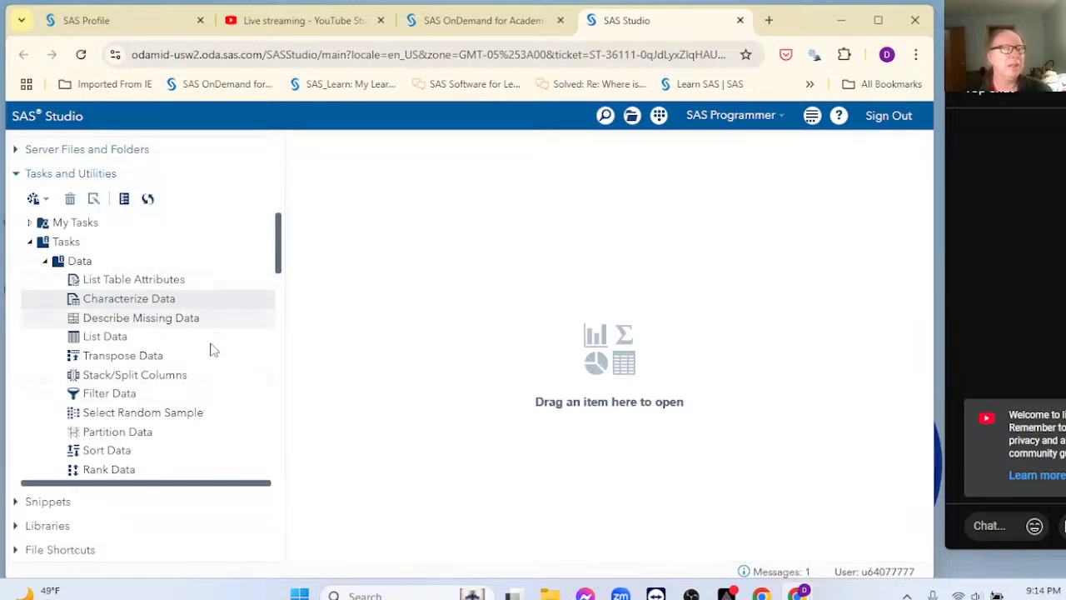
# Step: Open the Scatter Plot task from the Graph tasks and maximize its work area
pyautogui.scroll(-4, 223, 371)
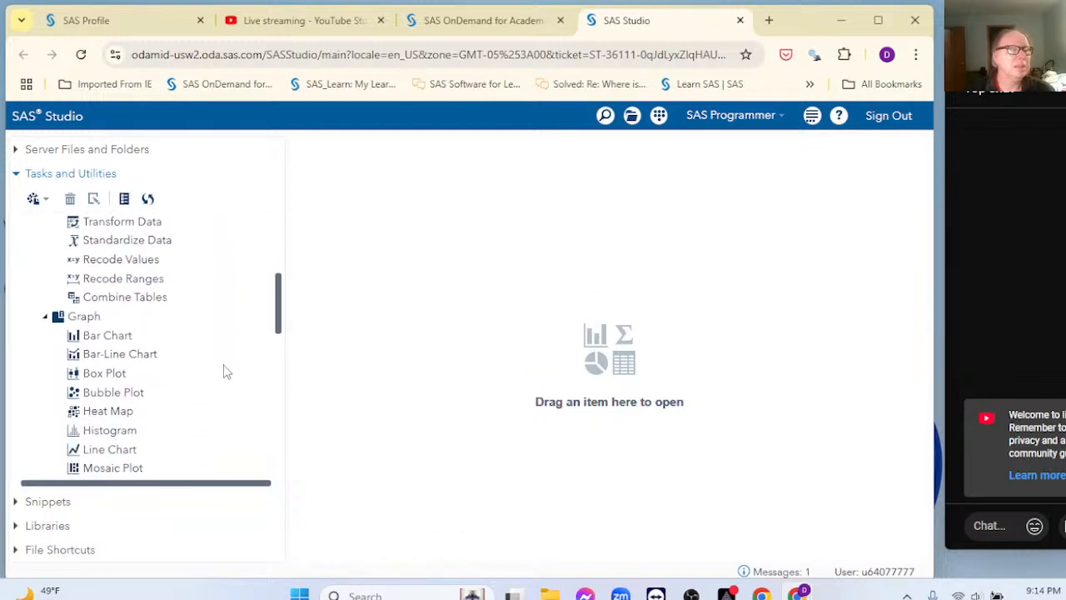
pyautogui.scroll(-2, 224, 369)
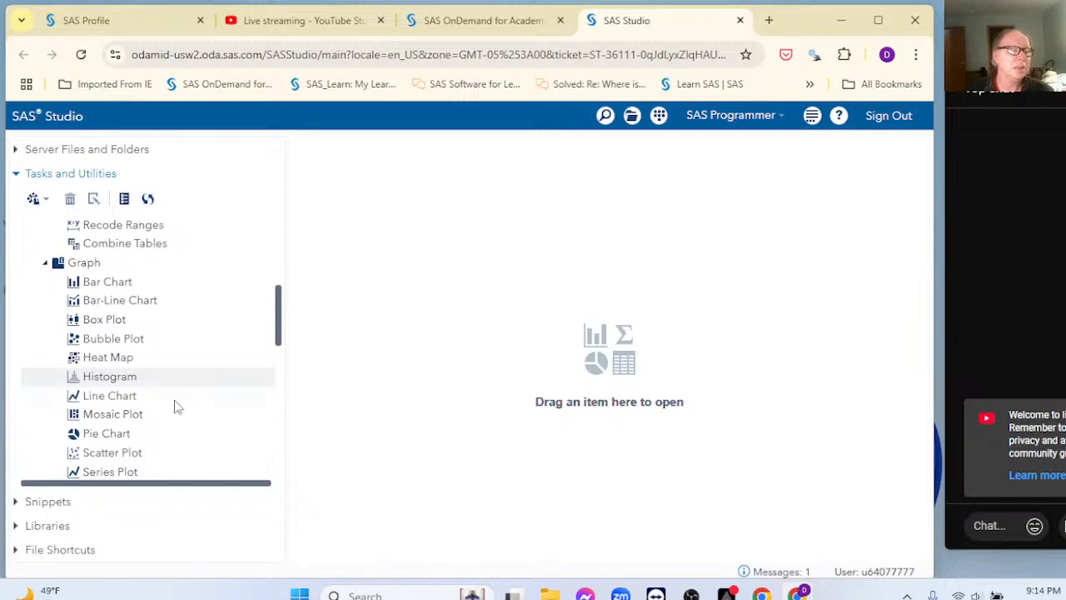
pyautogui.click(142, 455)
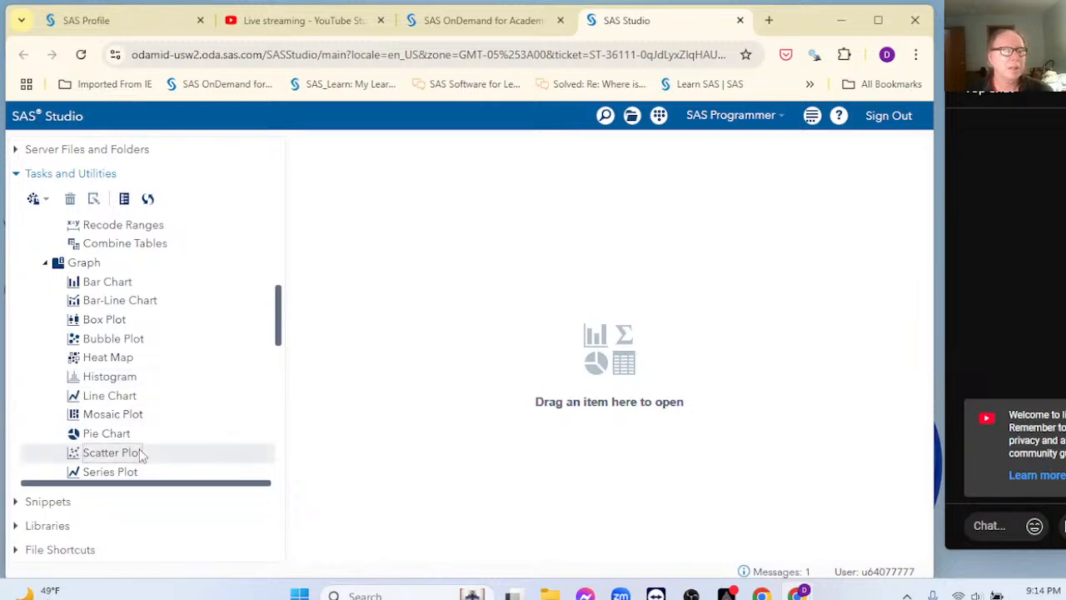
pyautogui.doubleClick(142, 454)
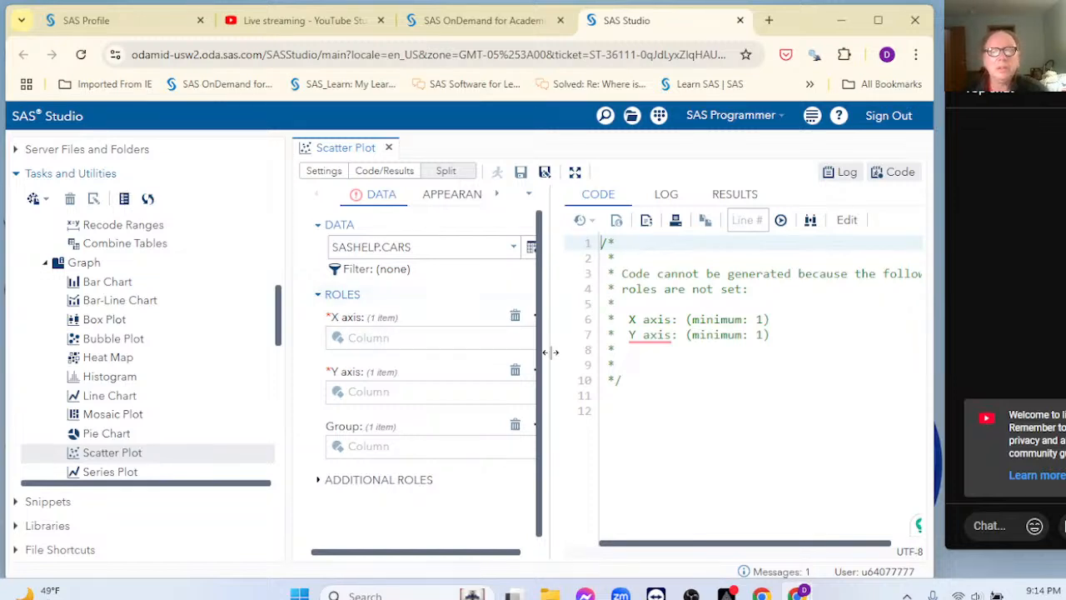
pyautogui.moveTo(547, 356); pyautogui.dragTo(653, 369)
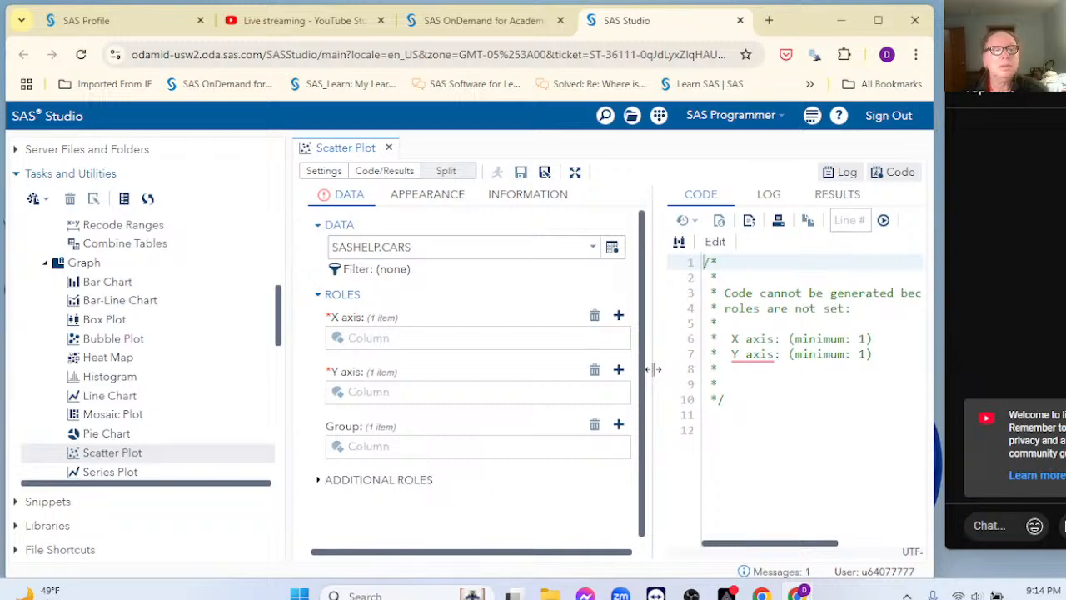
pyautogui.click(575, 173)
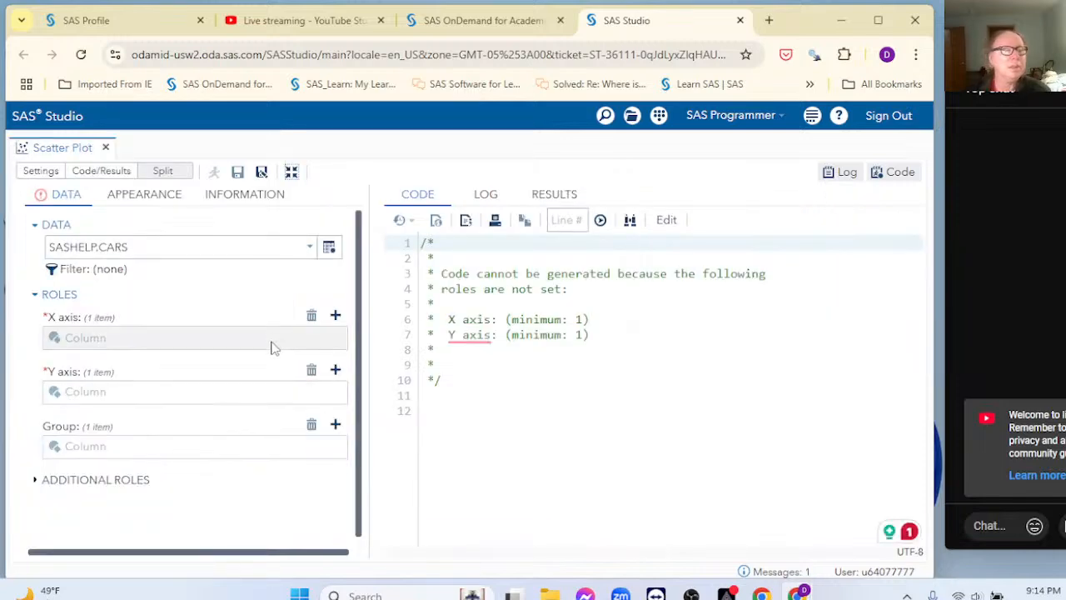
# Step: Assign MSRP to the scatter plot's X axis and MPG_Highway to its Y axis
pyautogui.click(335, 316)
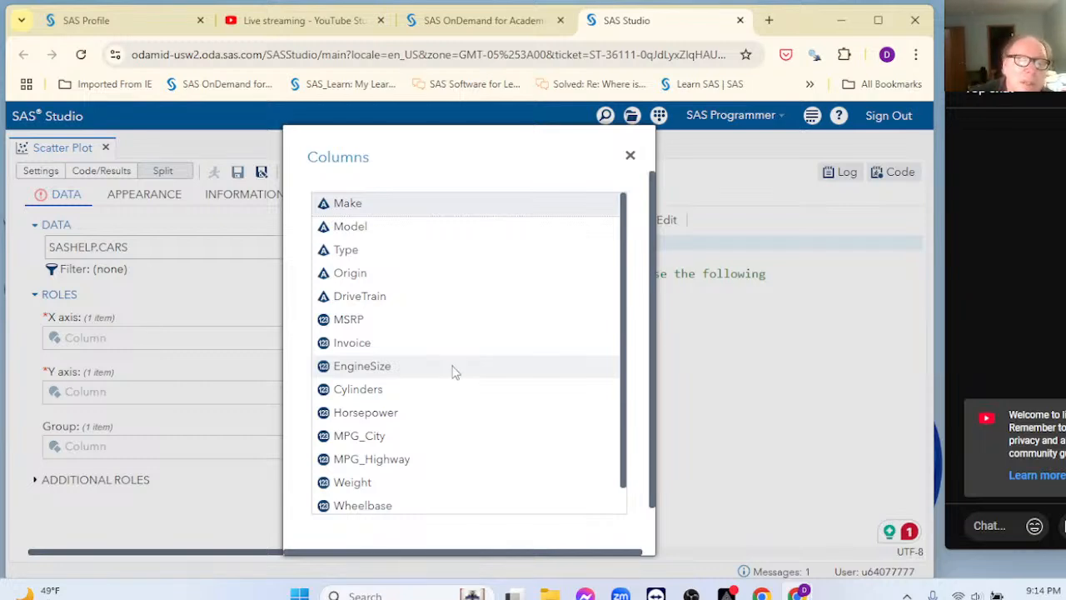
pyautogui.doubleClick(348, 320)
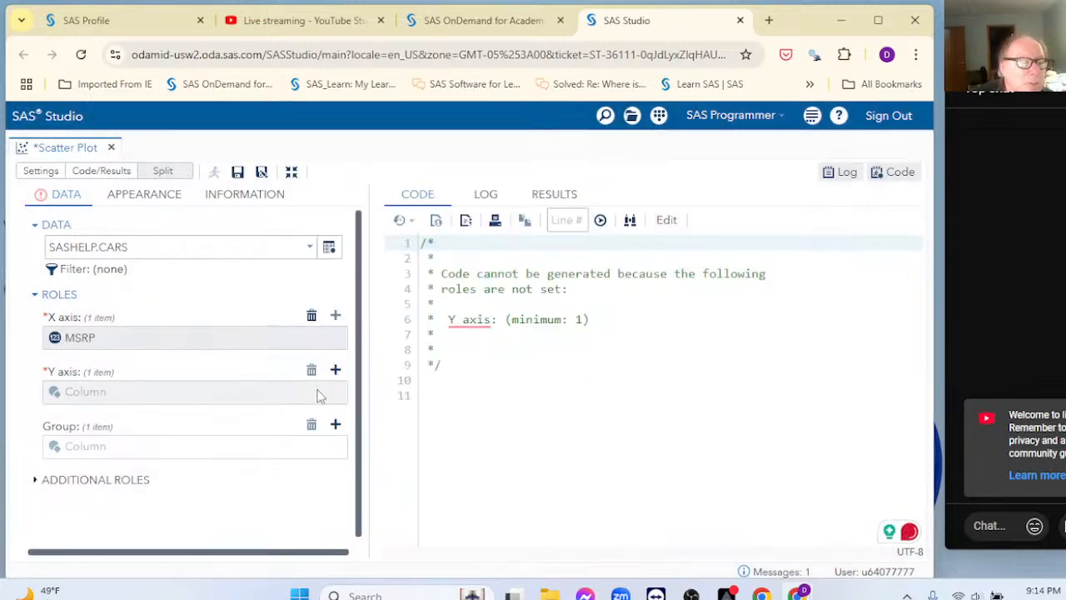
pyautogui.click(335, 370)
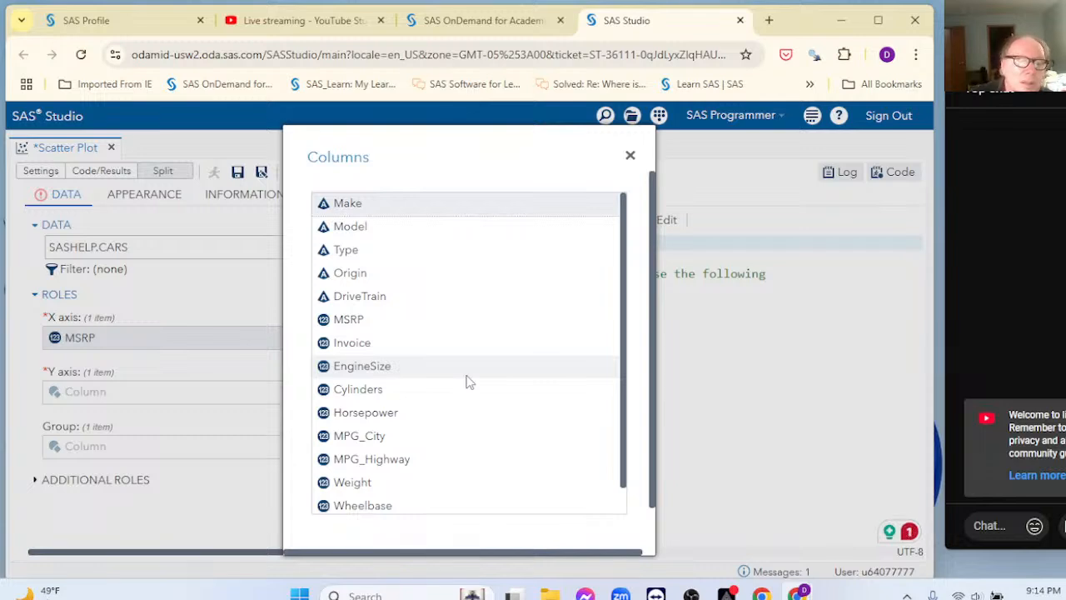
pyautogui.doubleClick(445, 458)
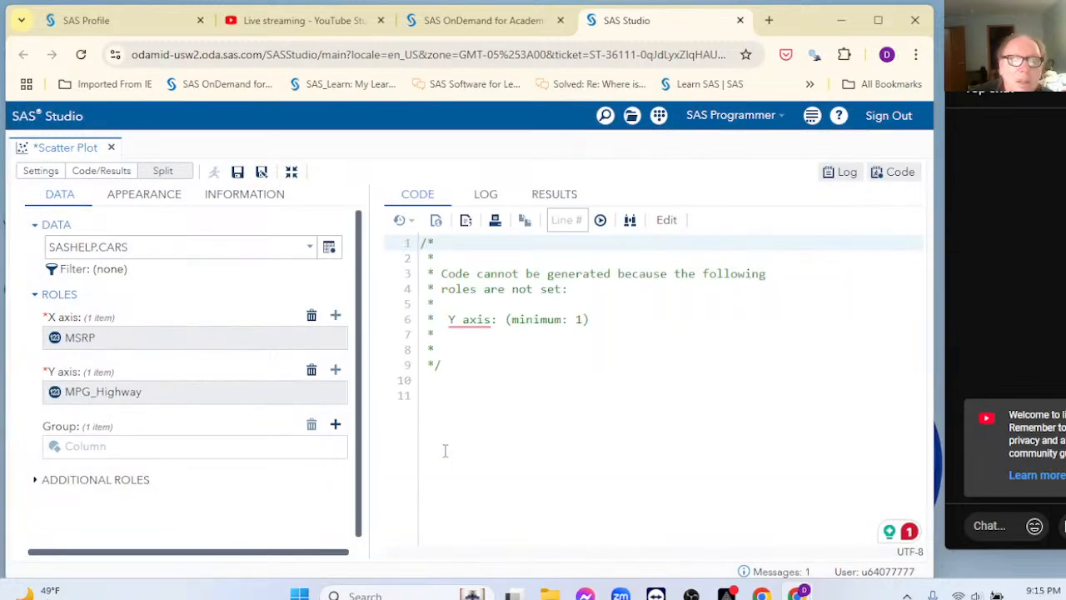
# Step: Review the generated PROC SGPLOT code and run the Scatter Plot task
pyautogui.scroll(-1, 616, 398)
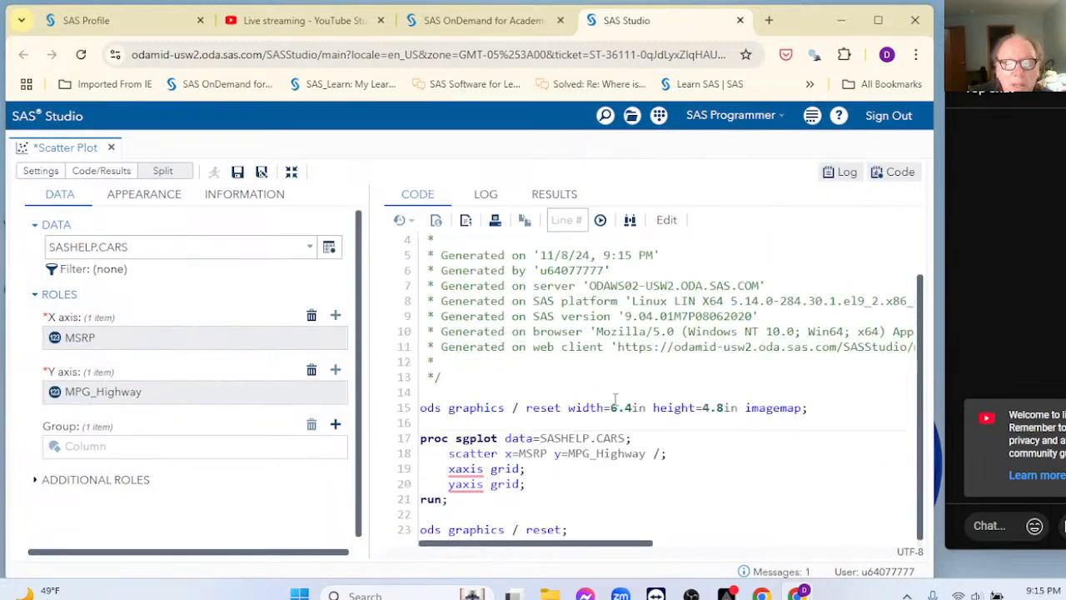
pyautogui.scroll(1, 615, 400)
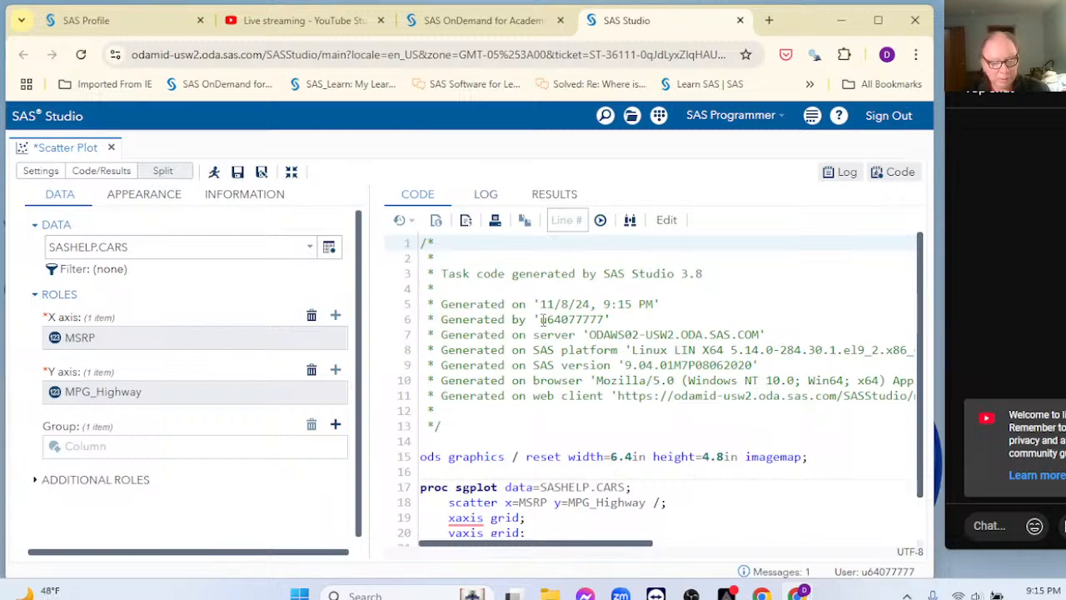
pyautogui.press('F3')
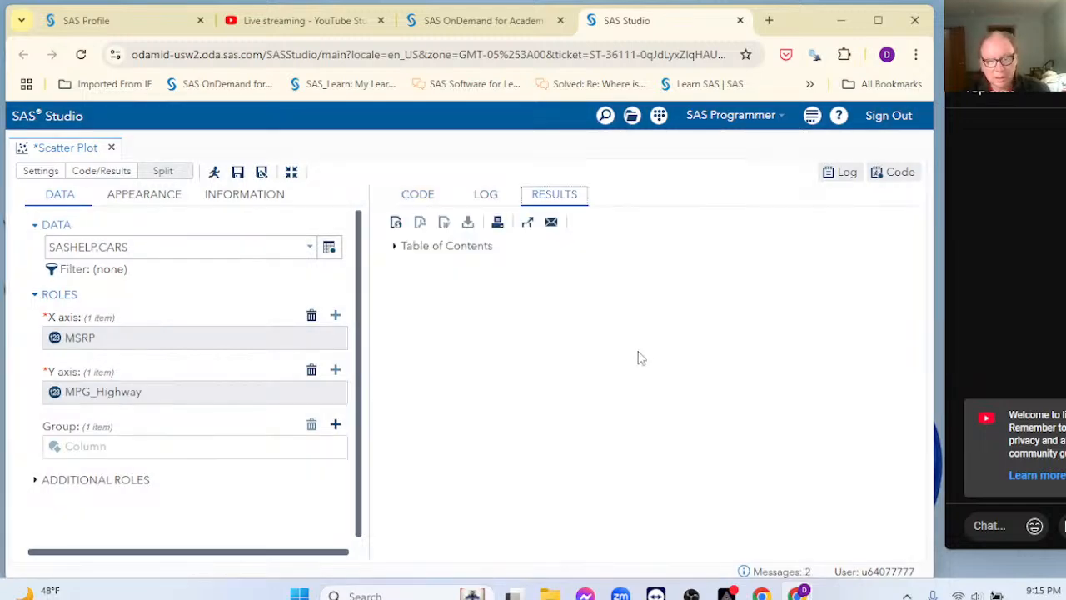
# Step: Examine the scatter plot of MPG_Highway against MSRP, including its overall trend and outlying points
pyautogui.scroll(-2, 642, 358)
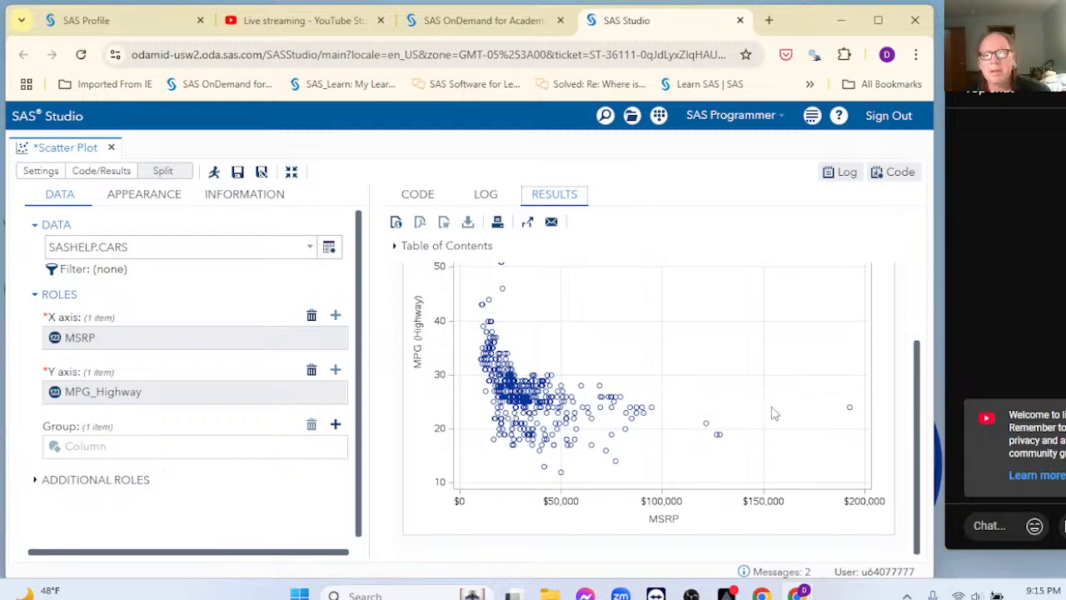
pyautogui.scroll(1, 541, 348)
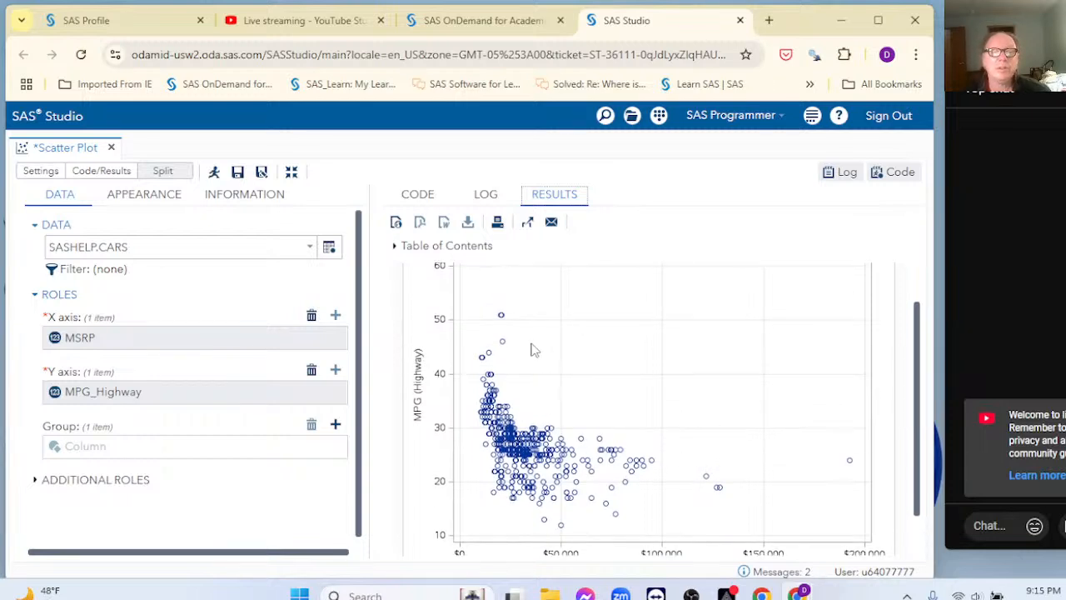
pyautogui.scroll(-1, 534, 350)
pyautogui.moveTo(523, 400)
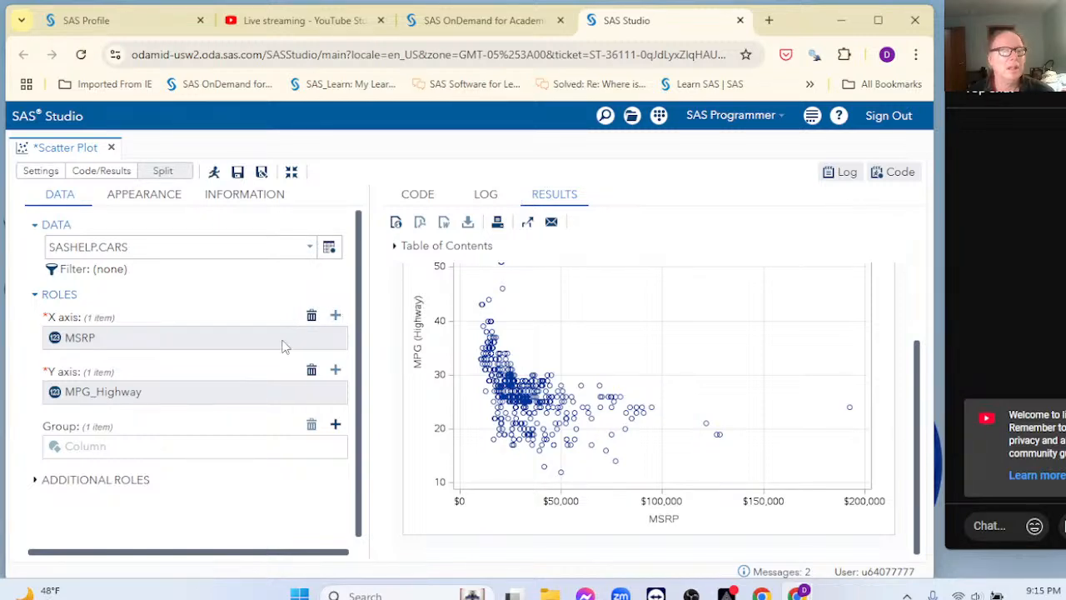
# Step: Replace the scatter plot's X axis variable with Horsepower, run the task again and review the new plot
pyautogui.click(310, 318)
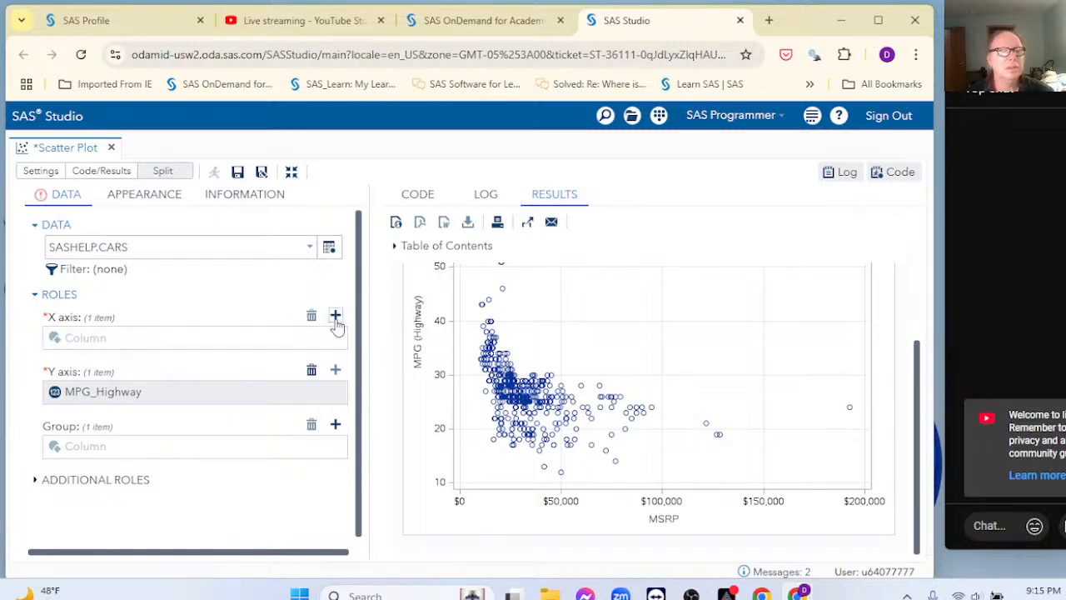
pyautogui.click(335, 316)
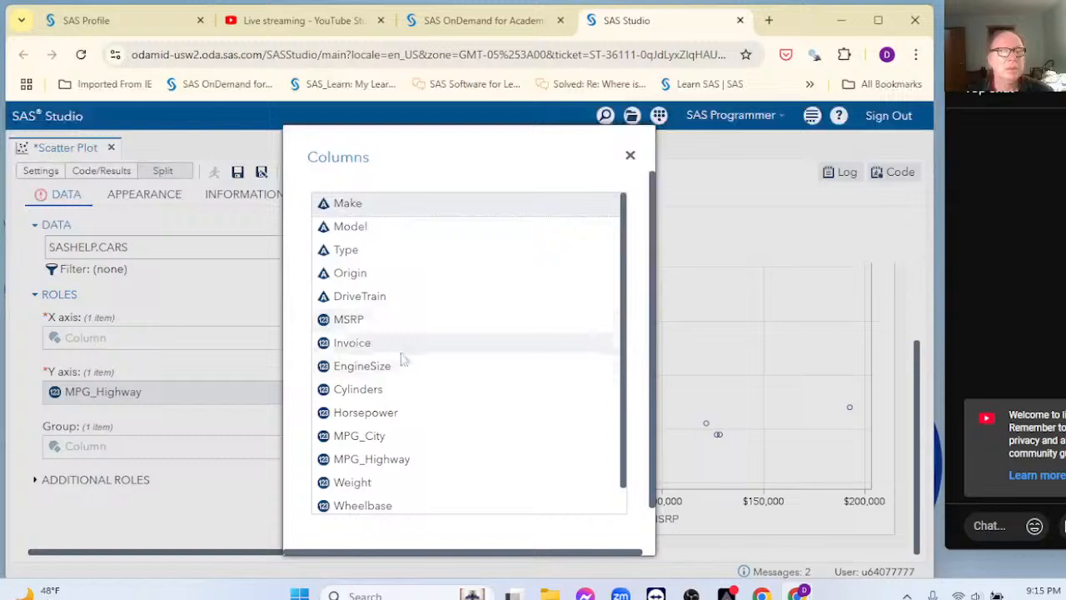
pyautogui.click(376, 415)
pyautogui.scroll(-1, 541, 500)
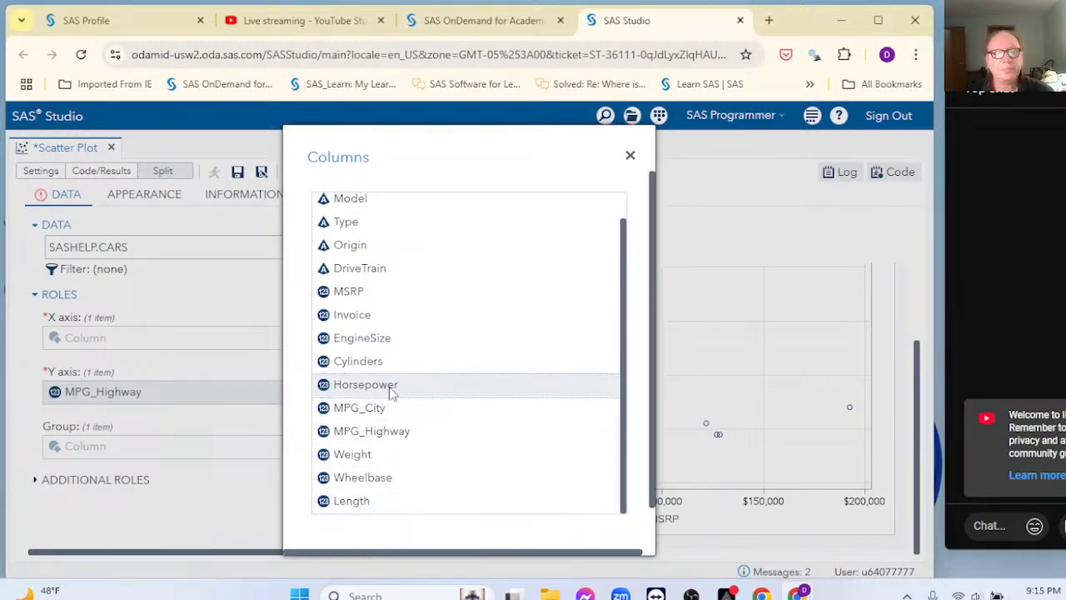
pyautogui.scroll(-1, 552, 480)
pyautogui.click(547, 518)
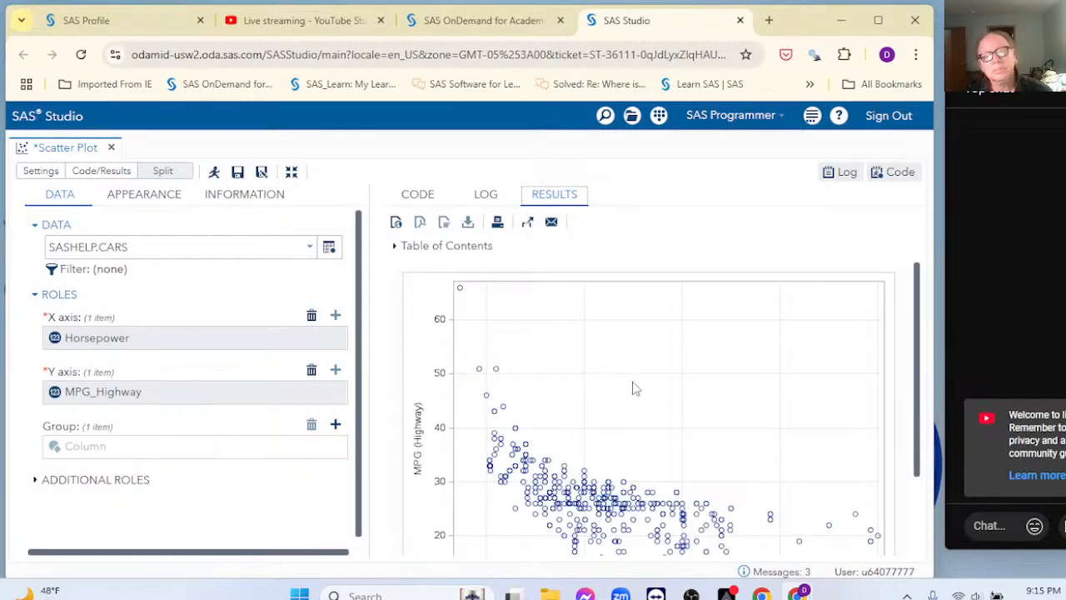
pyautogui.scroll(-2, 633, 389)
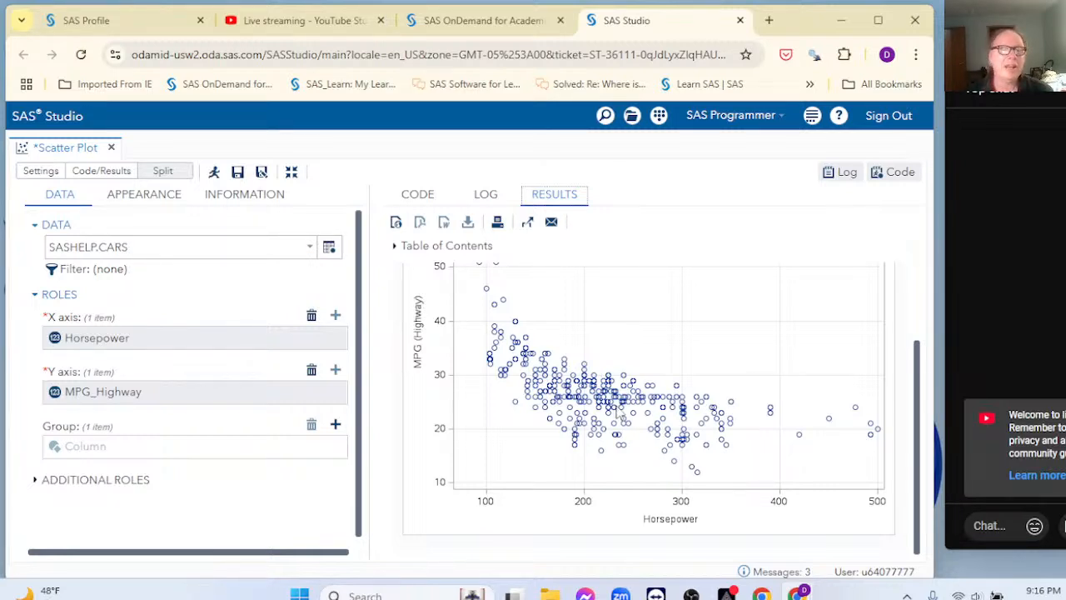
pyautogui.scroll(2, 600, 379)
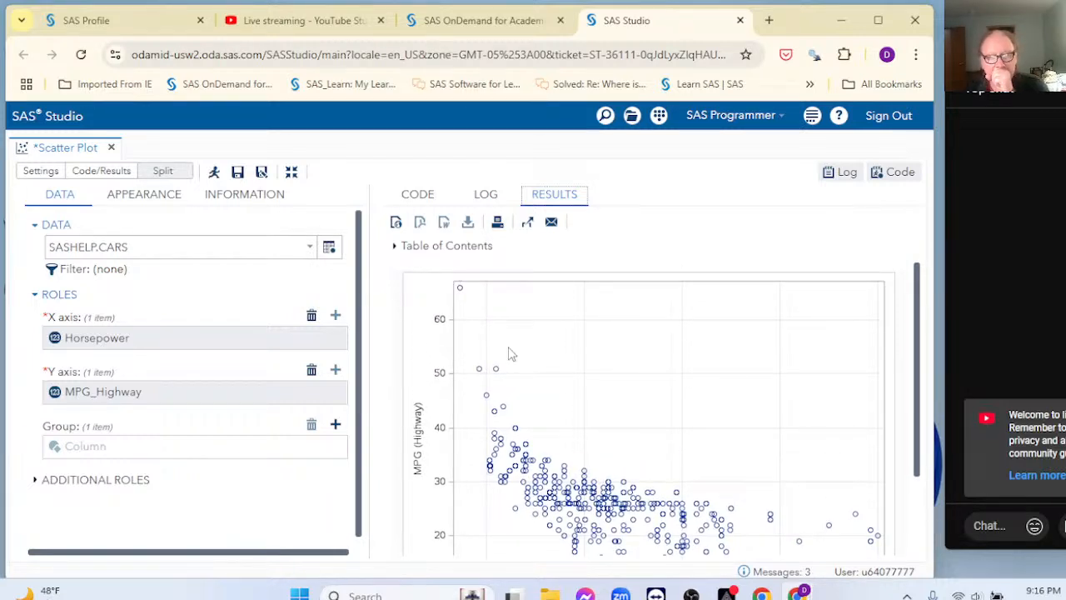
# Step: Open the scatter plot's title settings and begin the graph title with "What is the Relationship between"
pyautogui.click(142, 200)
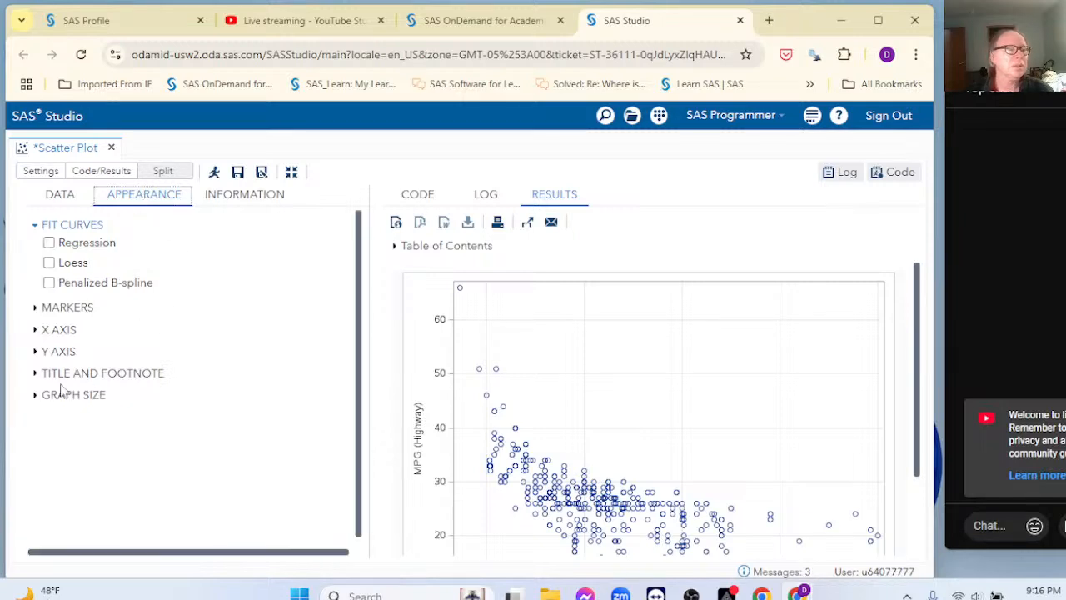
pyautogui.click(34, 374)
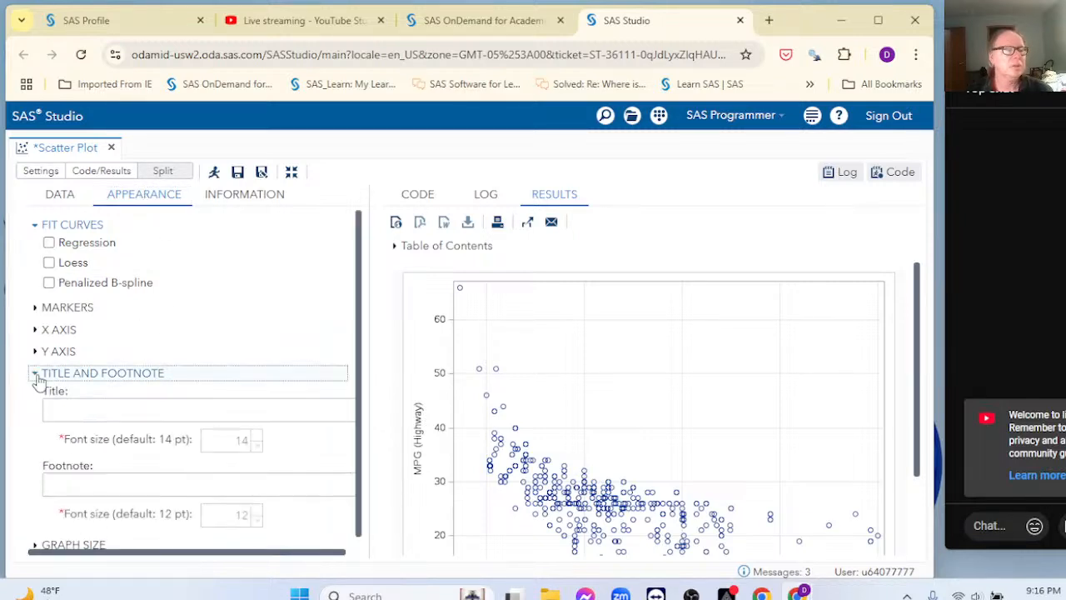
pyautogui.click(79, 409)
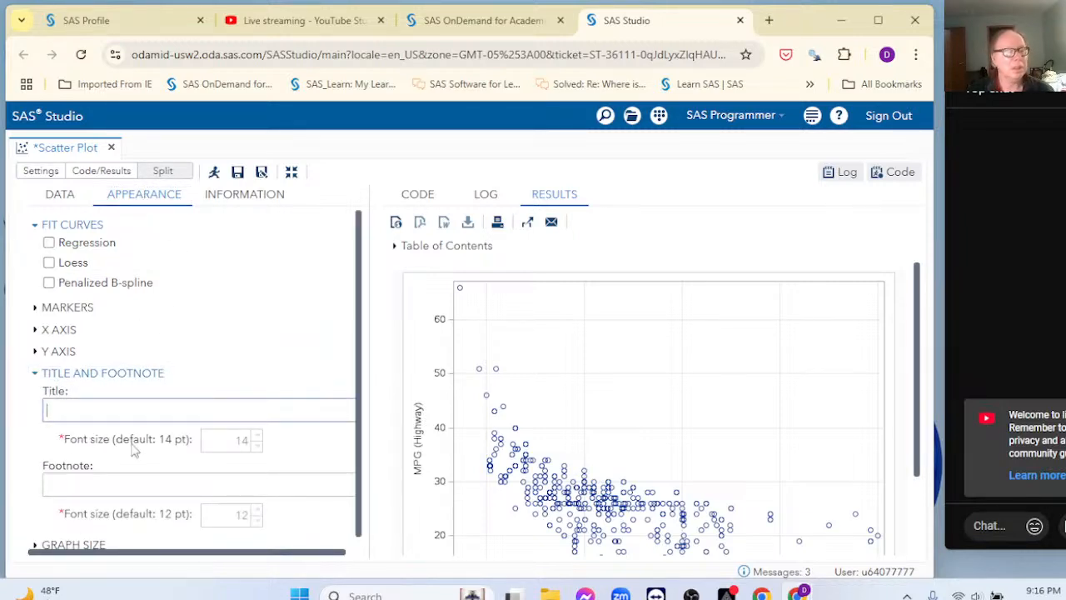
pyautogui.write('Hight')
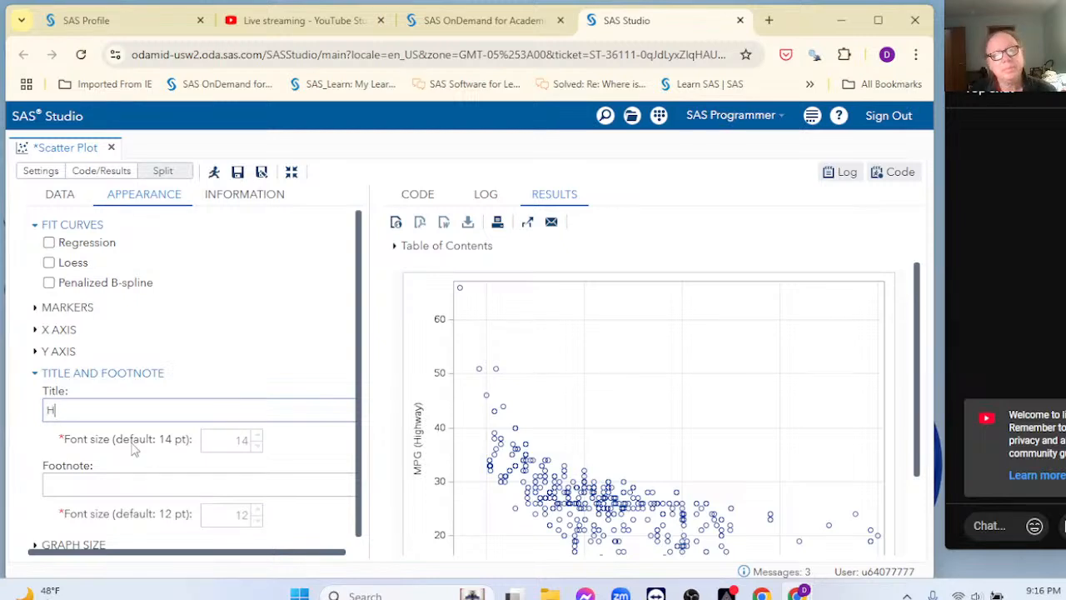
pyautogui.press('BackSpace')
pyautogui.press('BackSpace')
pyautogui.press('BackSpace')
pyautogui.press('BackSpace')
pyautogui.press('BackSpace')
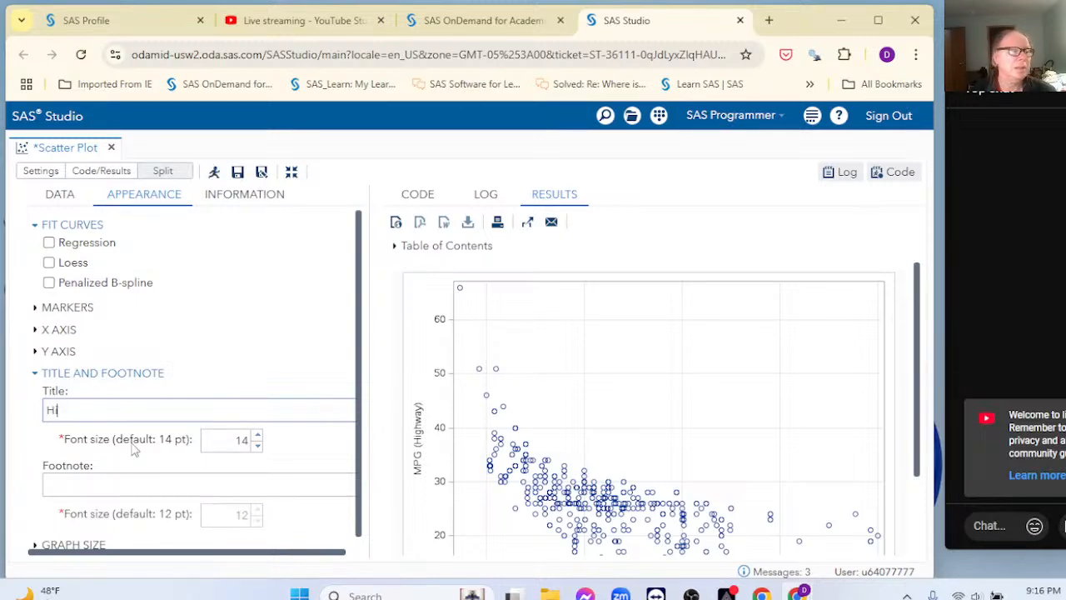
pyautogui.write('What is the ')
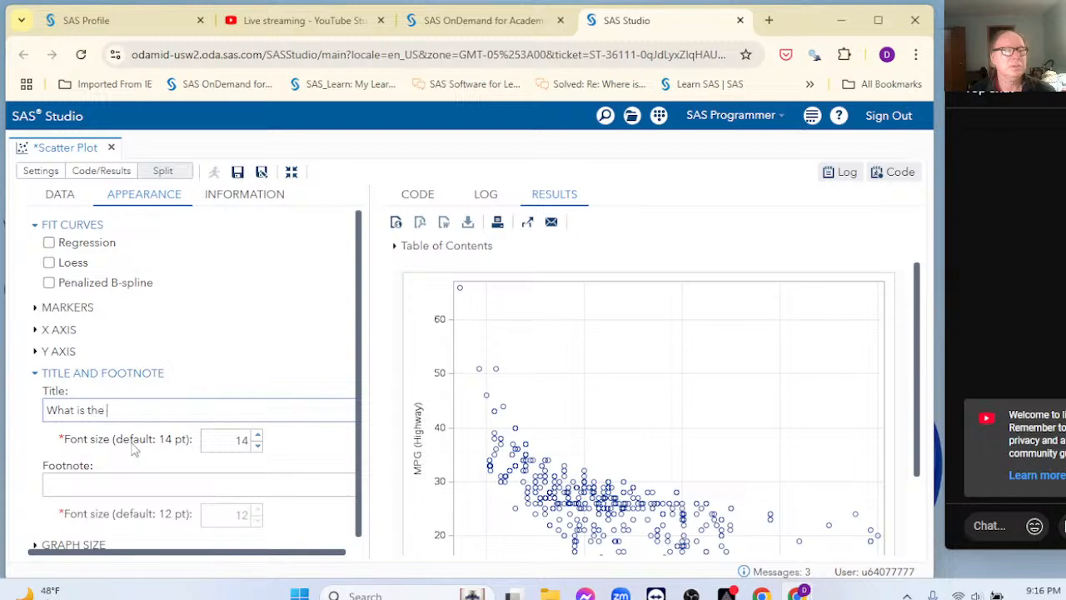
pyautogui.write('Relation')
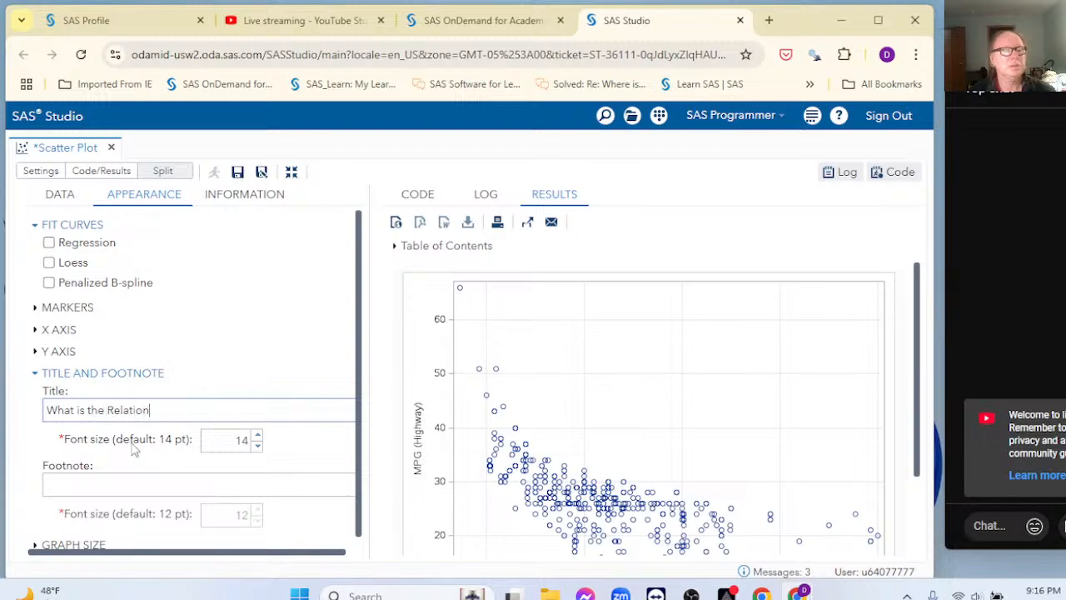
pyautogui.write('ship be')
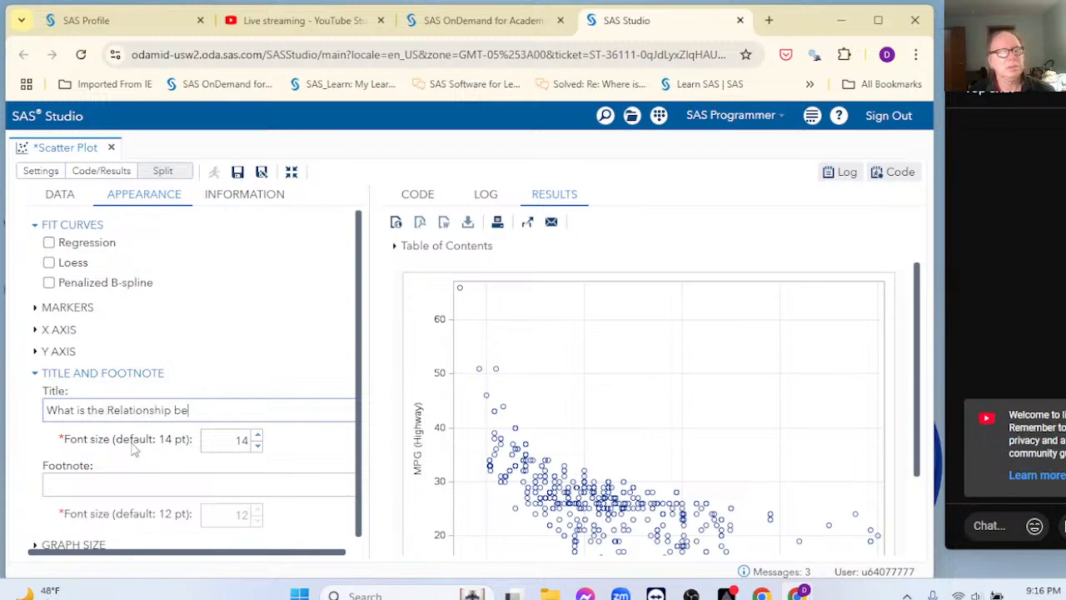
pyautogui.write('tween ')
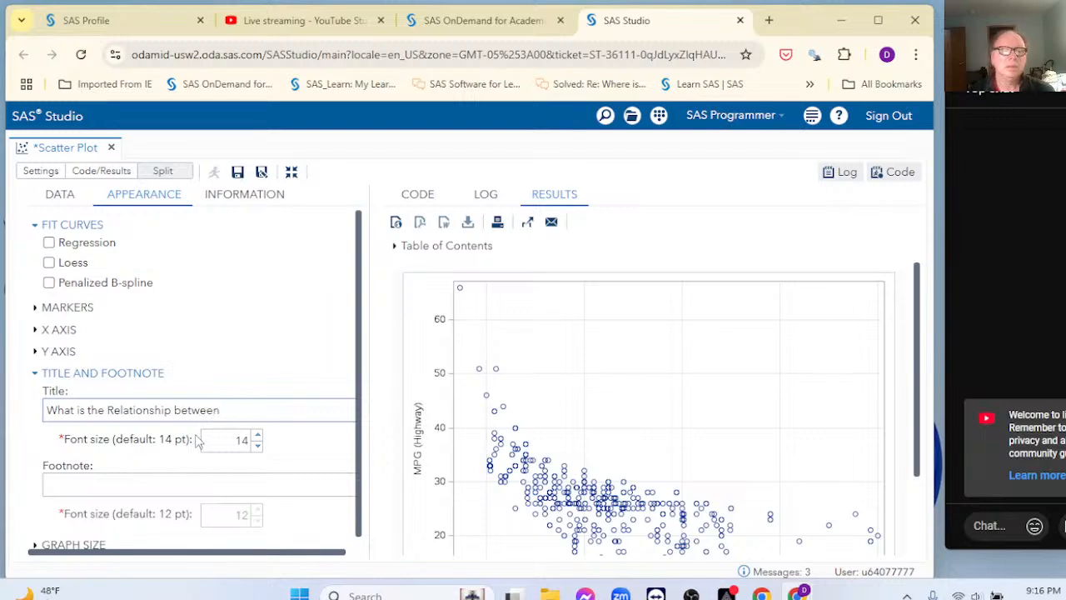
# Step: Extend the graph title with "HPG" after the word "between"
pyautogui.write('MP')
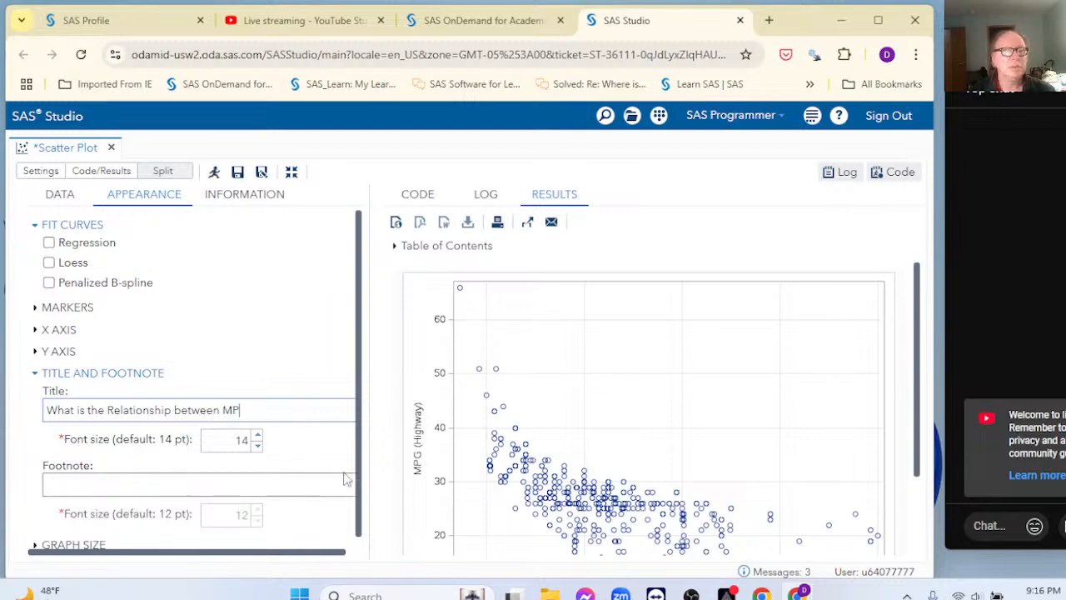
pyautogui.press('BackSpace')
pyautogui.press('BackSpace')
pyautogui.write('HG')
pyautogui.press('BackSpace')
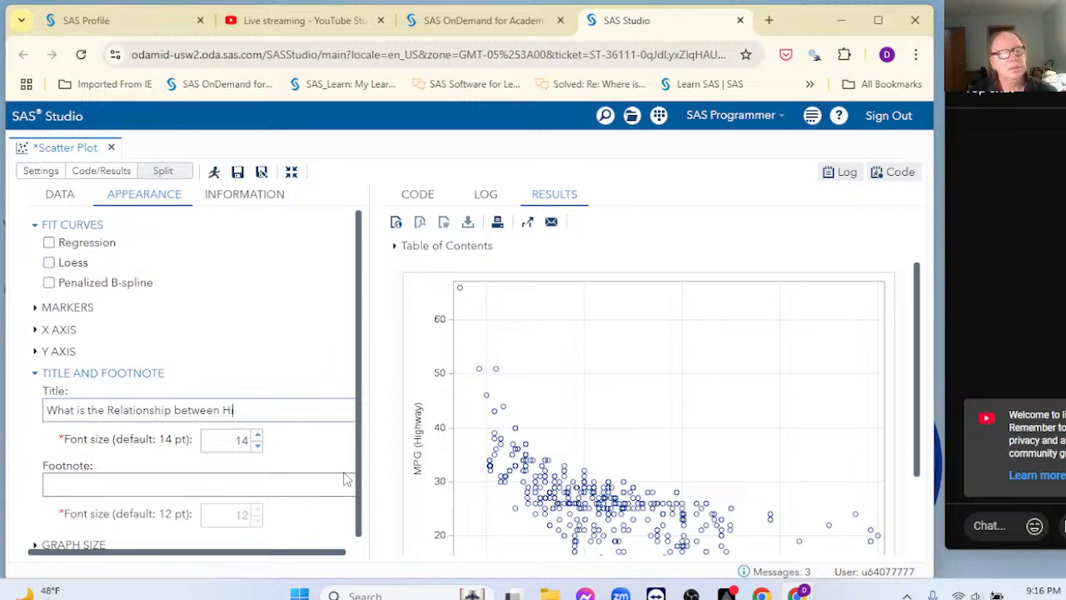
pyautogui.write('igh')
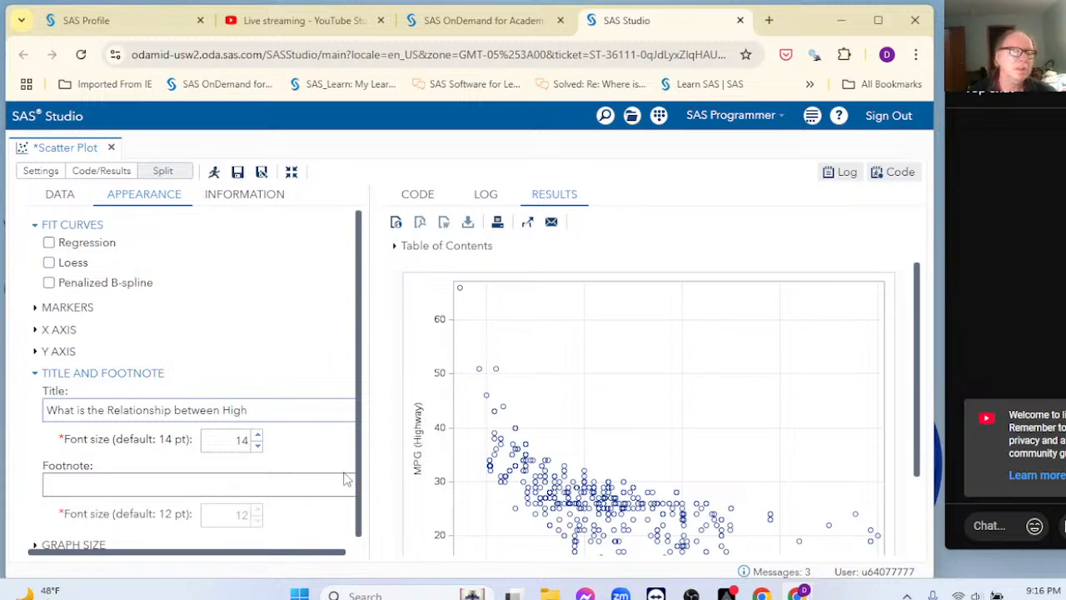
pyautogui.press('BackSpace')
pyautogui.press('BackSpace')
pyautogui.press('BackSpace')
pyautogui.press('BackSpace')
pyautogui.press('BackSpace')
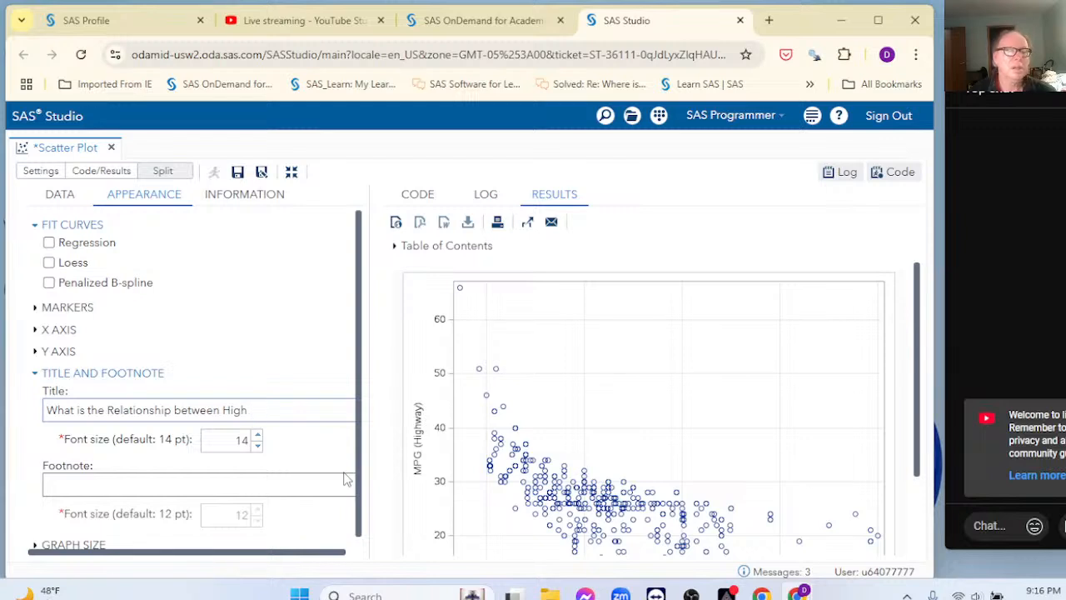
pyautogui.write('H')
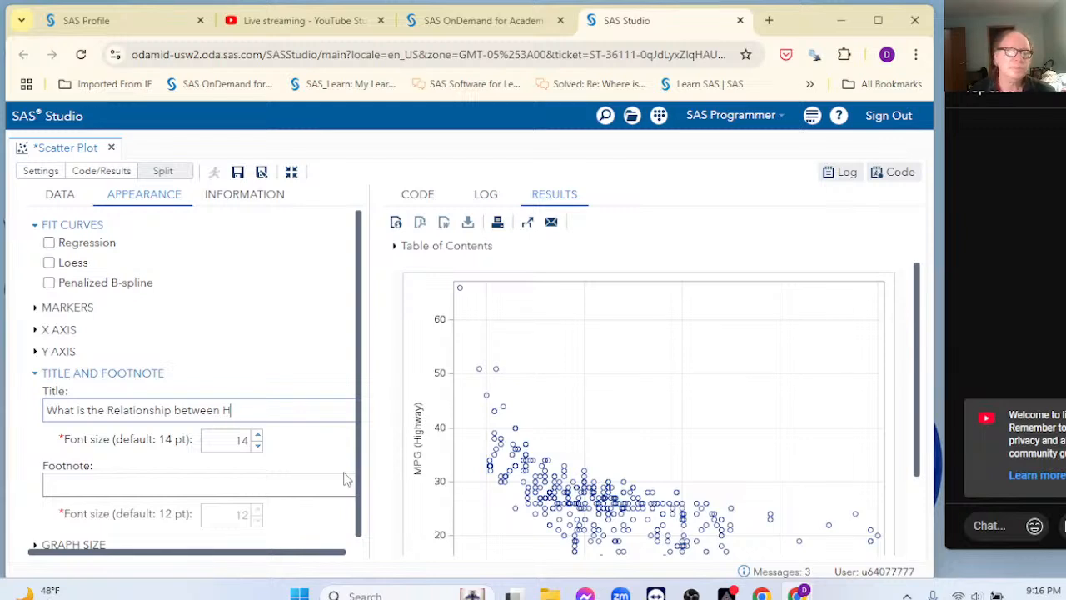
pyautogui.write('MP')
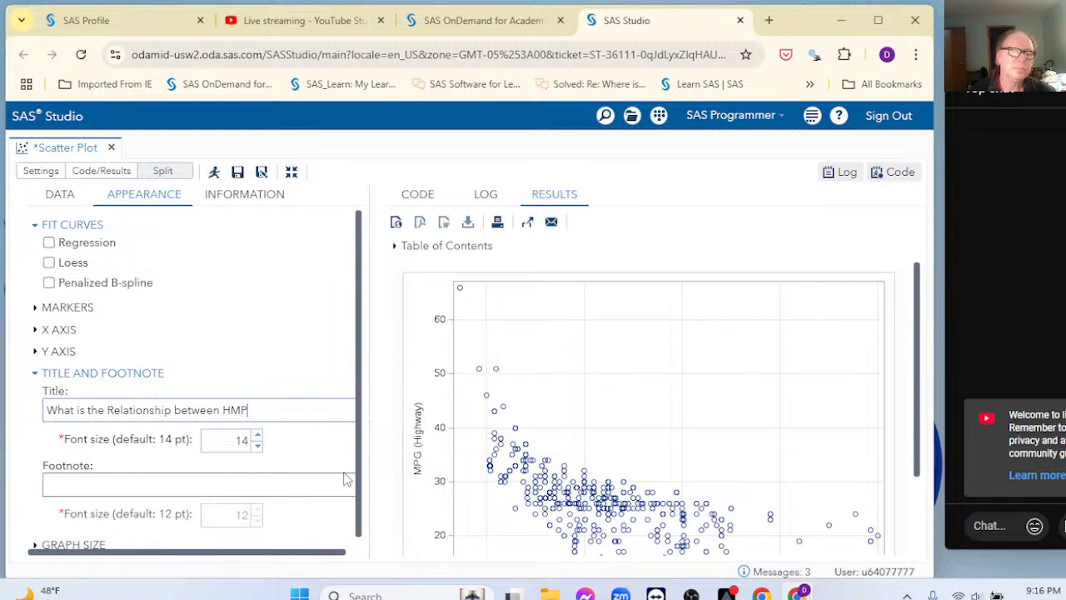
pyautogui.press('BackSpace')
pyautogui.press('BackSpace')
pyautogui.write('PG')
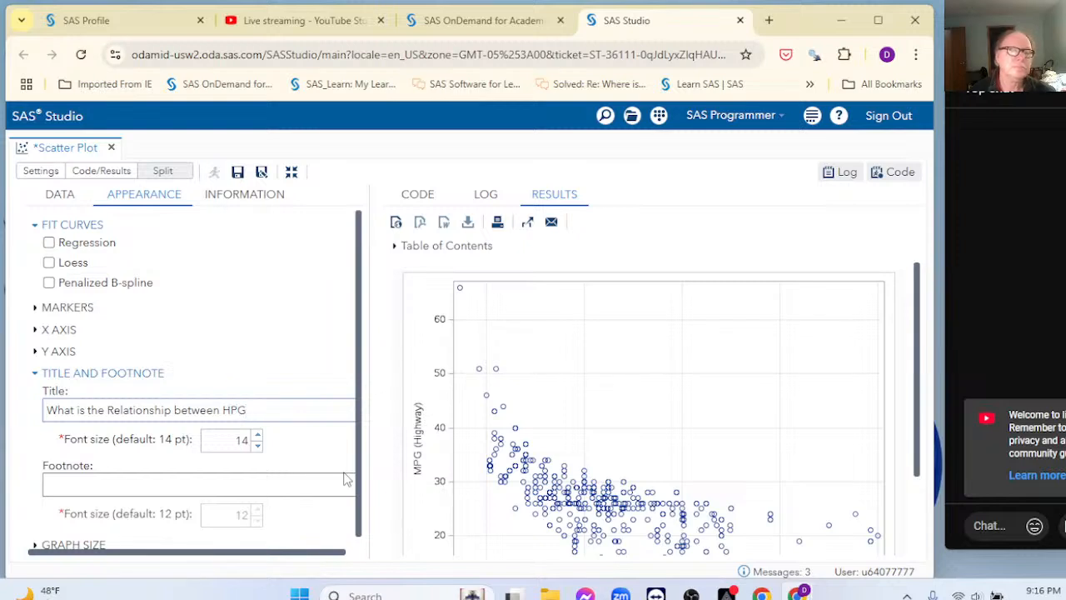
pyautogui.write('(Hiwy')
pyautogui.press('BackSpace')
pyautogui.press('BackSpace')
pyautogui.press('BackSpace')
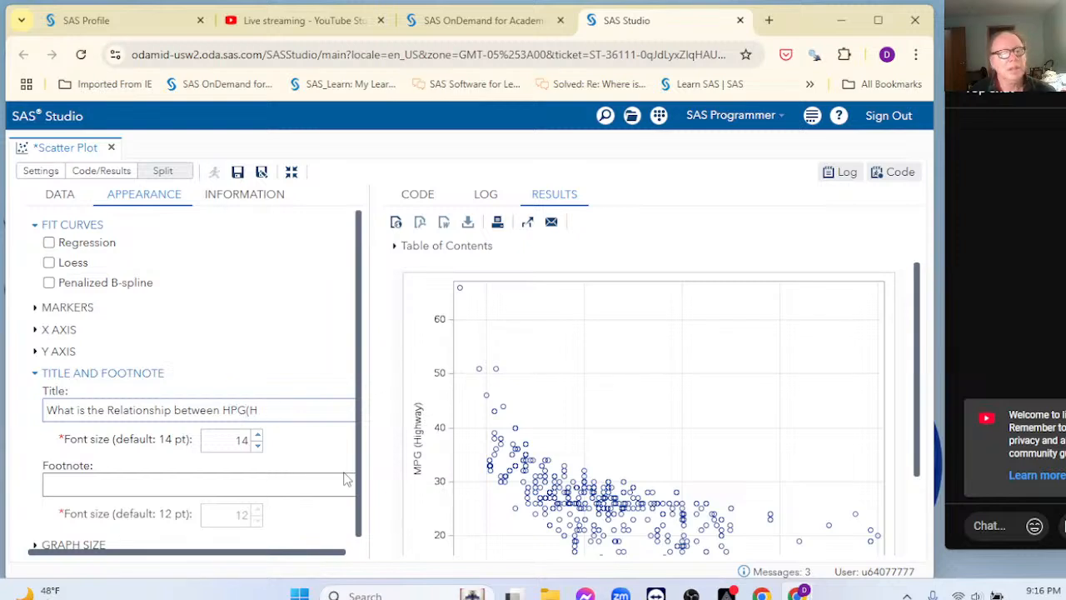
pyautogui.write('ight')
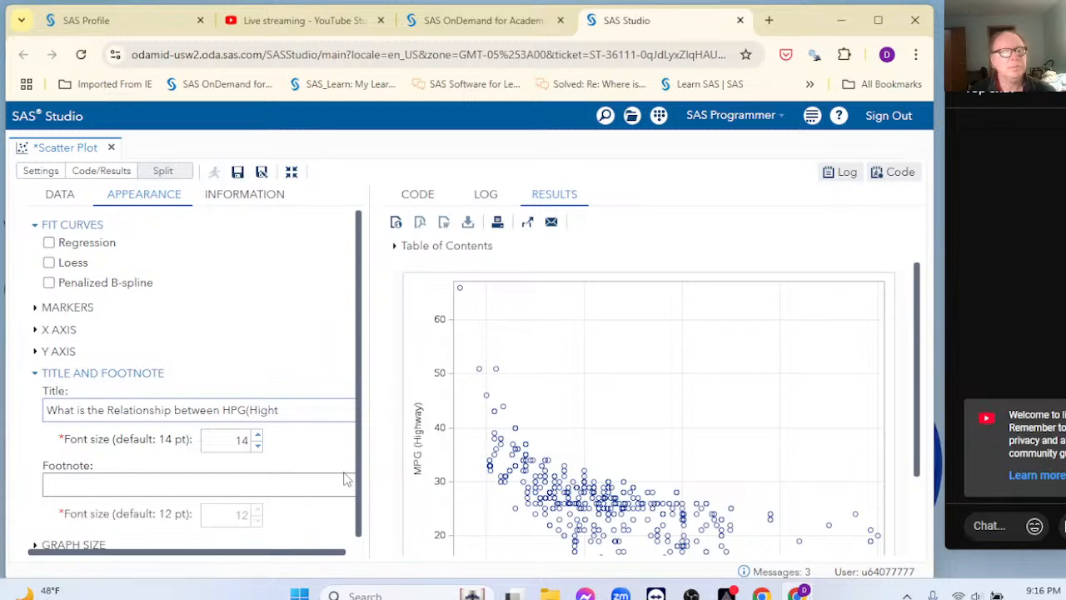
pyautogui.press('BackSpace')
pyautogui.write('way')
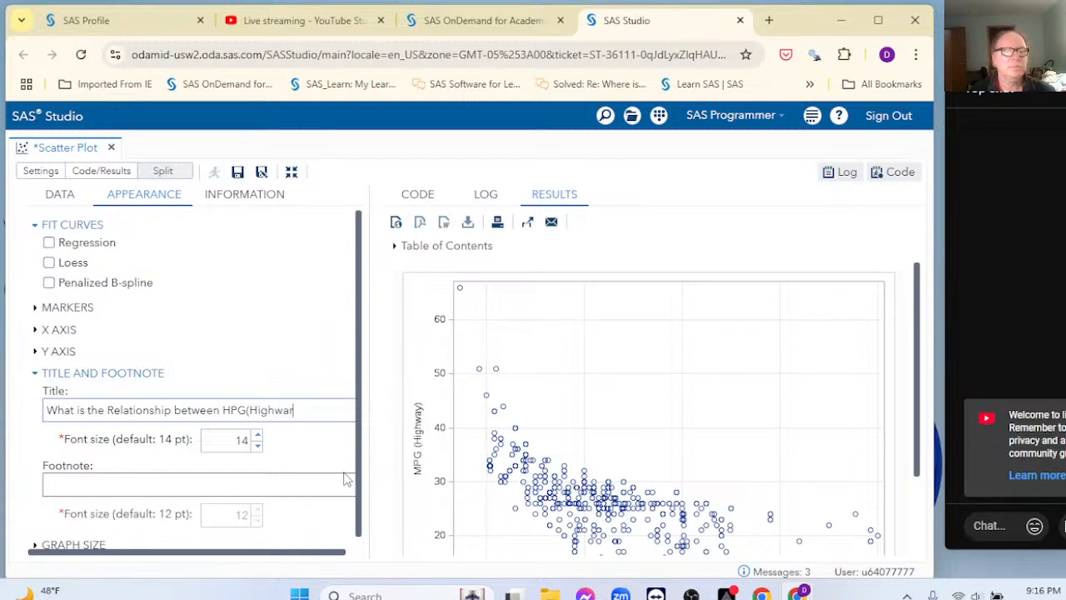
pyautogui.write(')')
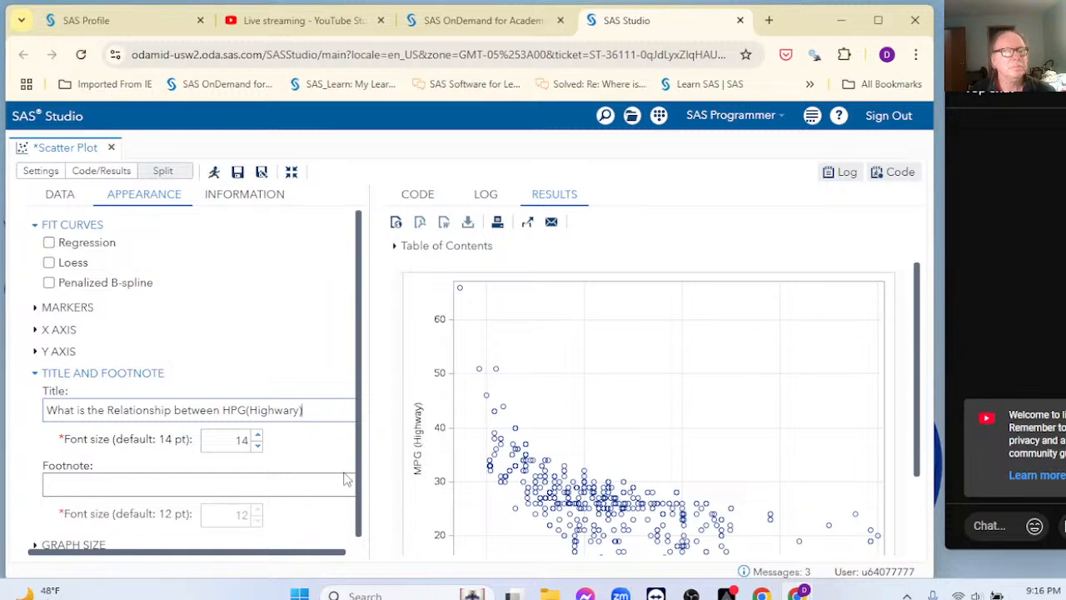
pyautogui.press('BackSpace')
pyautogui.press('BackSpace')
pyautogui.press('BackSpace')
pyautogui.press('BackSpace')
pyautogui.press('BackSpace')
pyautogui.press('BackSpace')
pyautogui.press('BackSpace')
pyautogui.press('BackSpace')
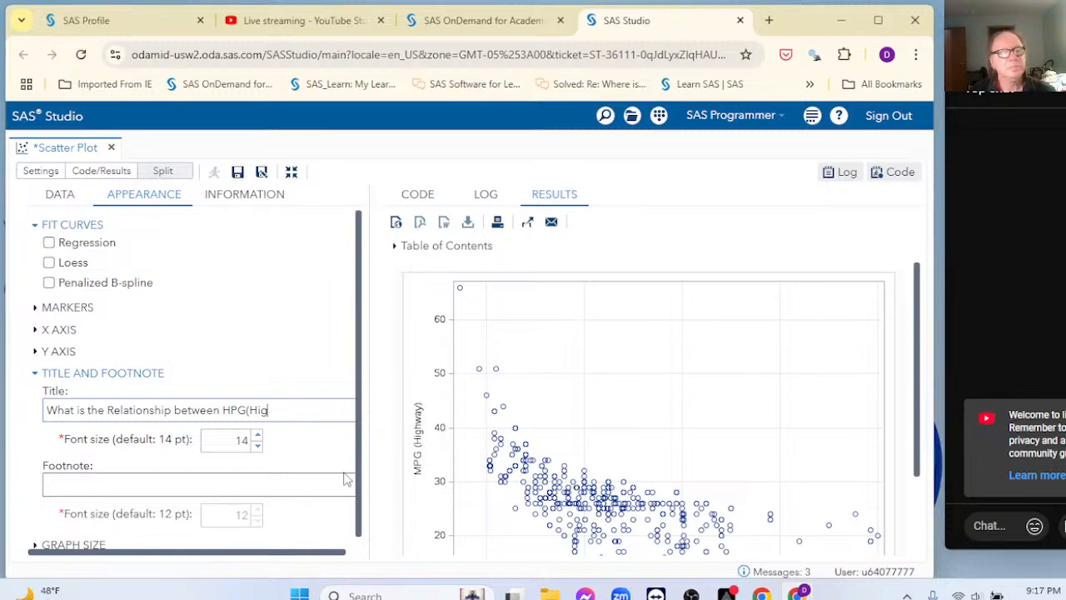
# Step: Complete the graph title so it reads "What is the Relationship between HPG vs Horsepower"
pyautogui.write('vs')
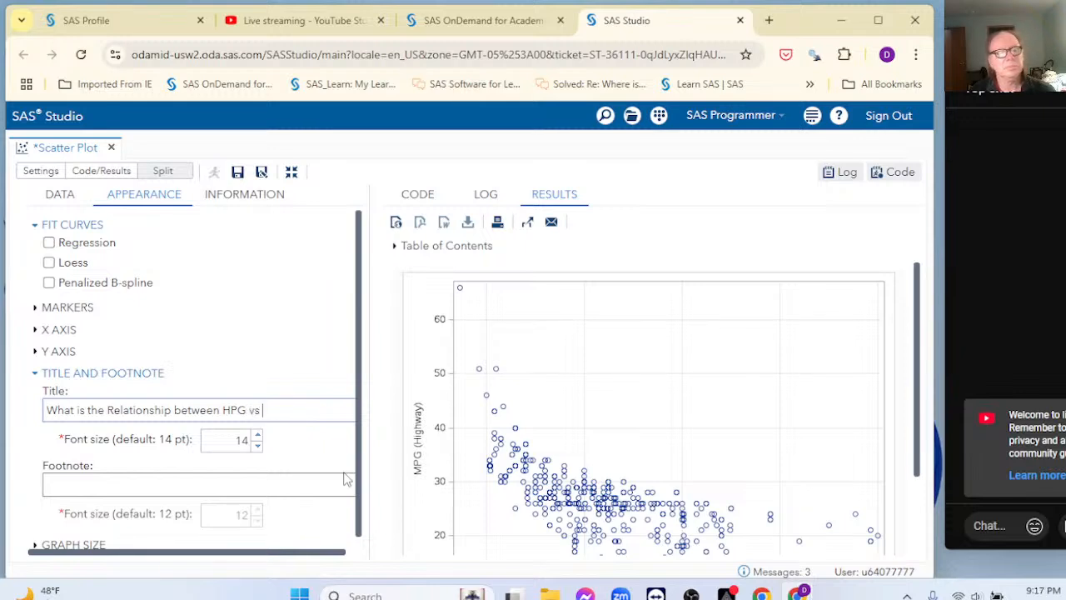
pyautogui.scroll(-2, 698, 426)
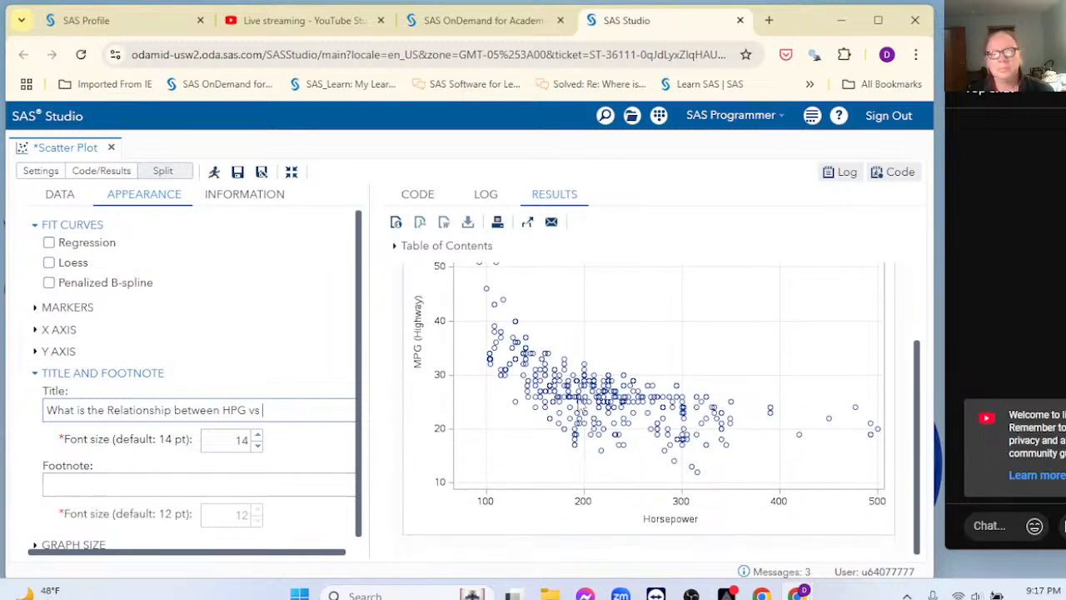
pyautogui.write('Hor')
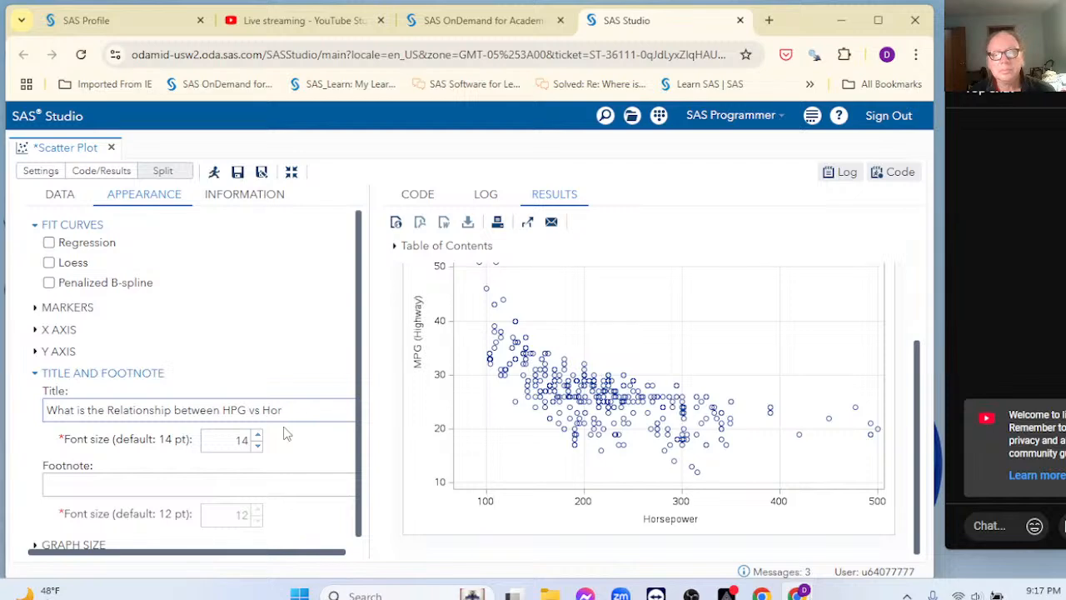
pyautogui.write('se')
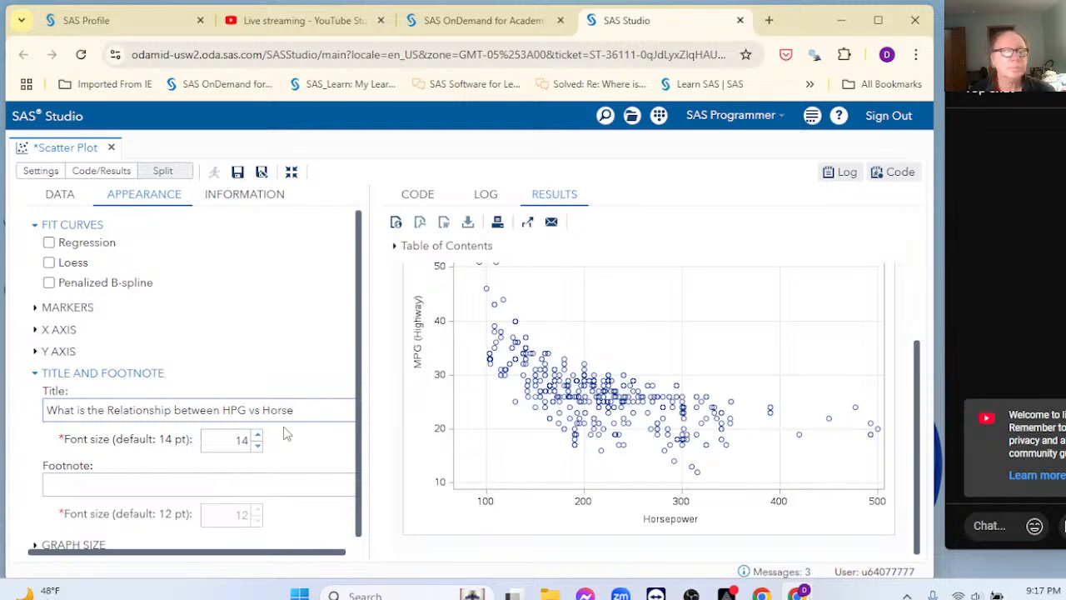
pyautogui.write('Power')
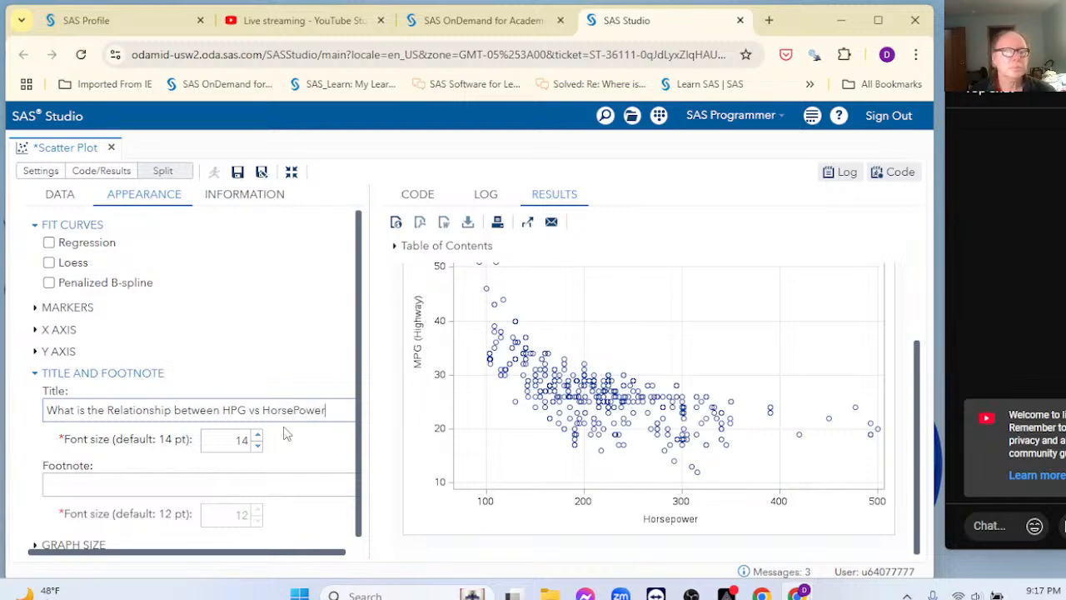
pyautogui.press('BackSpace')
pyautogui.press('BackSpace')
pyautogui.press('BackSpace')
pyautogui.press('BackSpace')
pyautogui.press('BackSpace')
pyautogui.write('power')
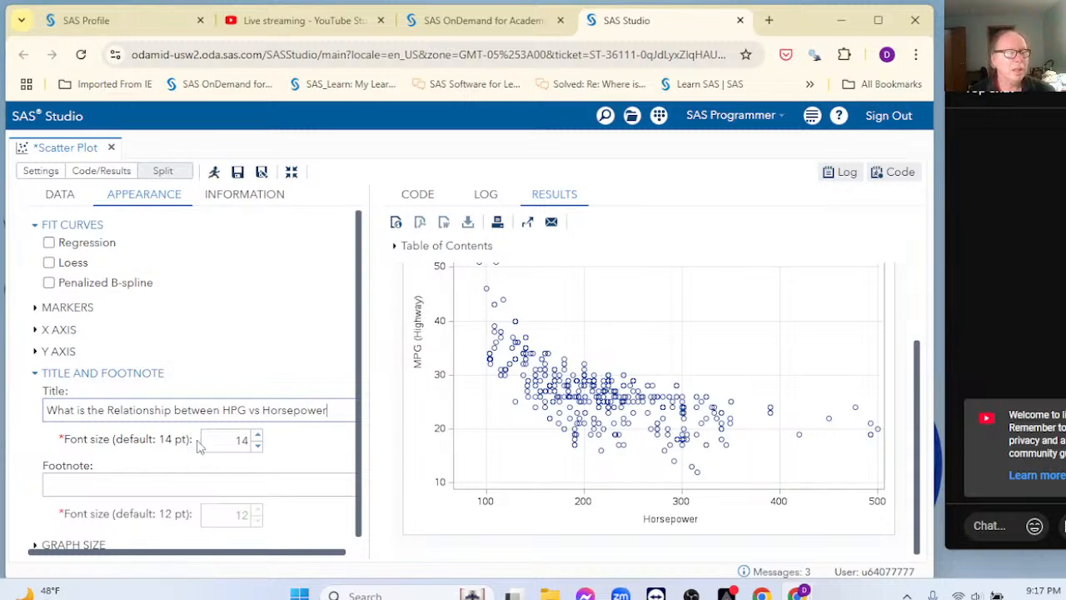
# Step: Examine the marker settings and the X axis settings available for the scatter plot's appearance
pyautogui.scroll(-1, 198, 446)
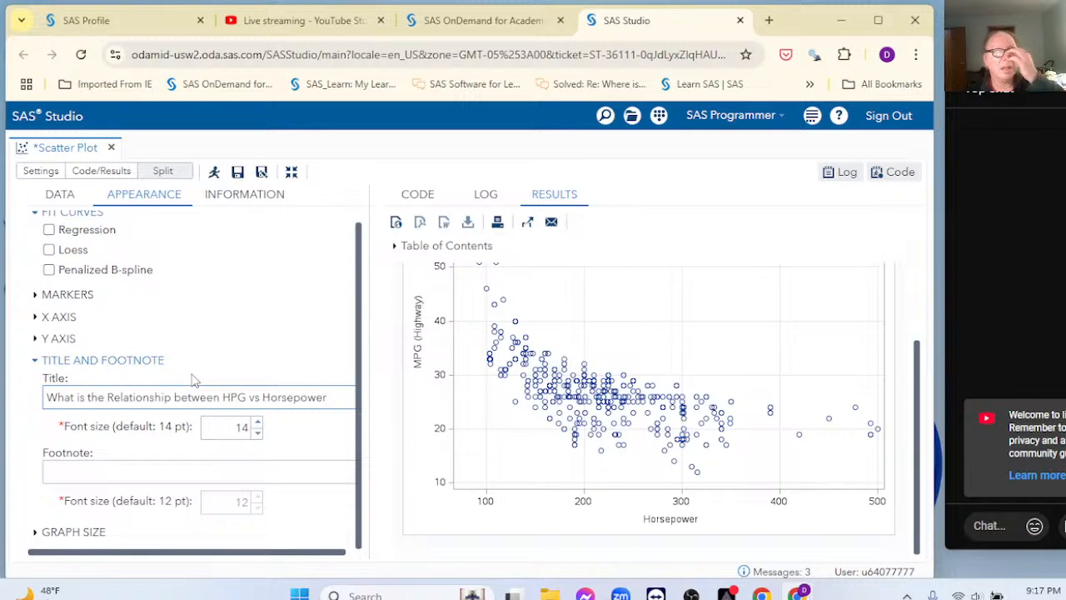
pyautogui.click(37, 298)
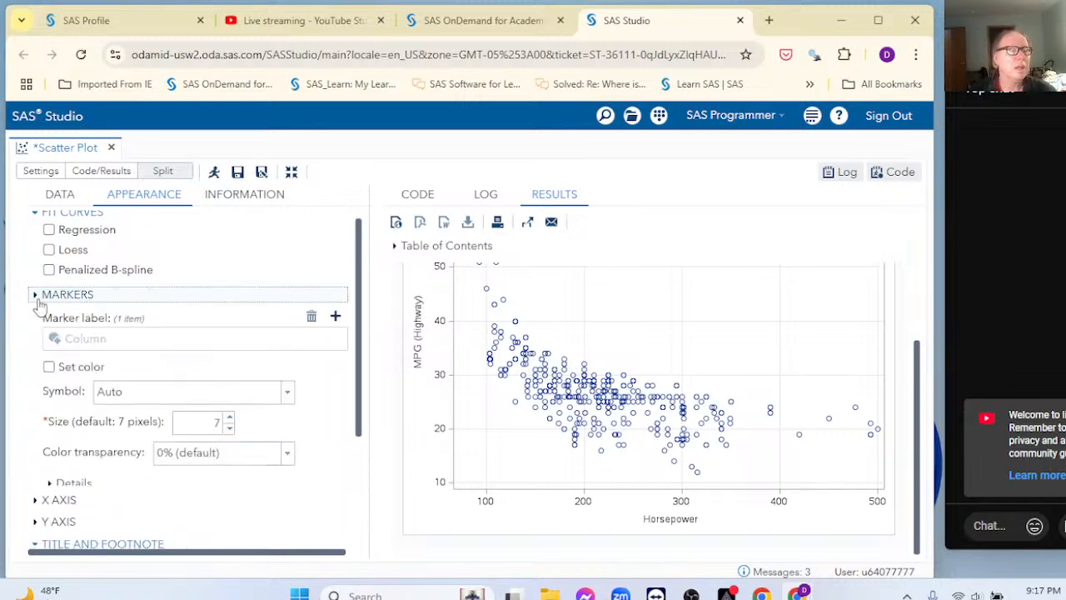
pyautogui.click(37, 300)
pyautogui.click(38, 320)
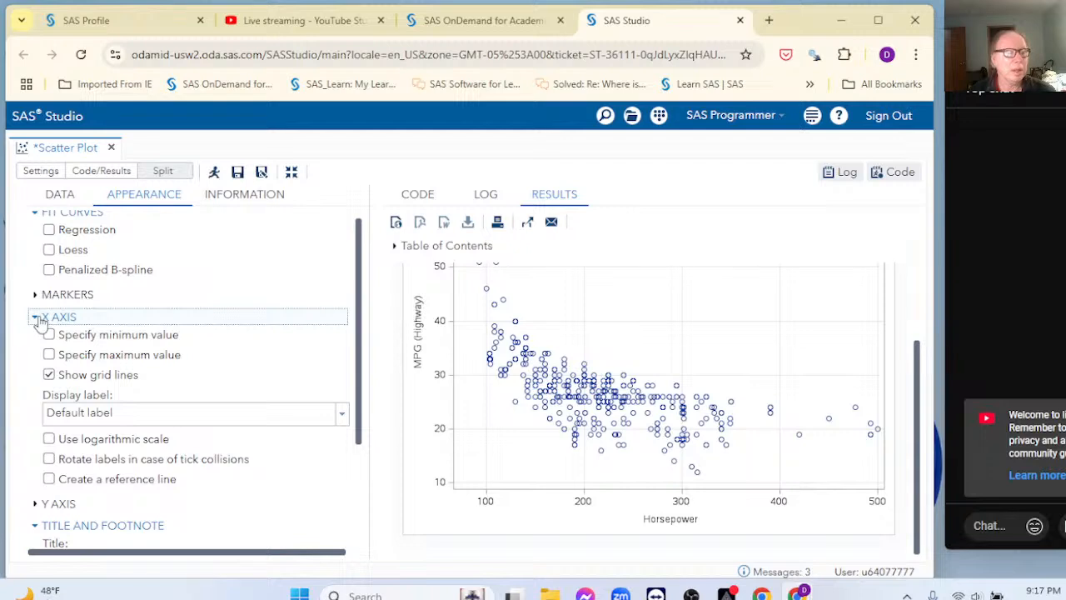
pyautogui.click(37, 319)
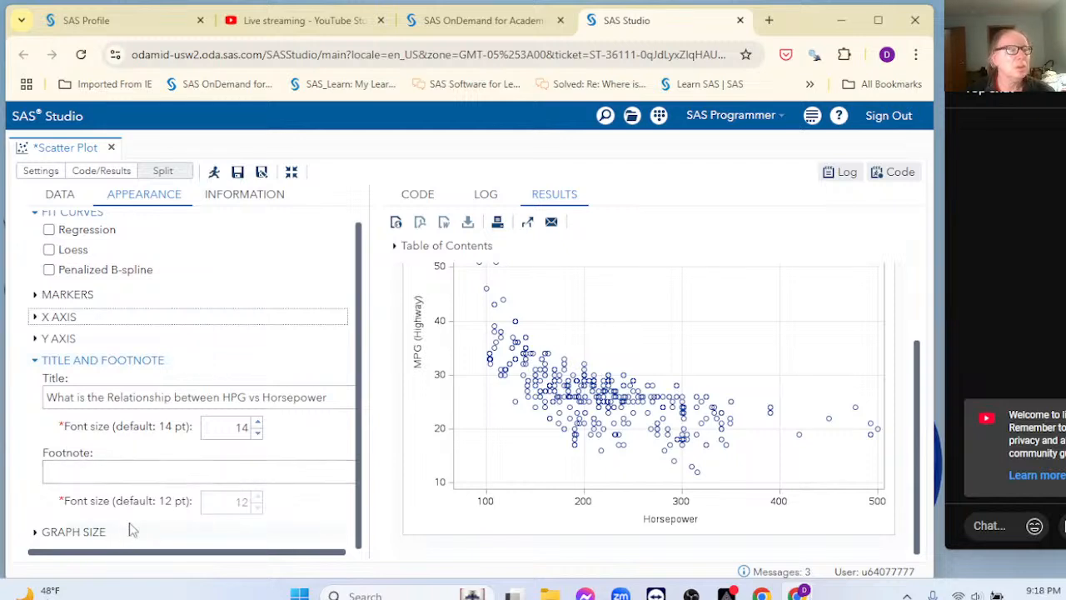
# Step: Create a Y axis reference line at value 25 with the custom label "Average MPG"
pyautogui.scroll(1, 134, 526)
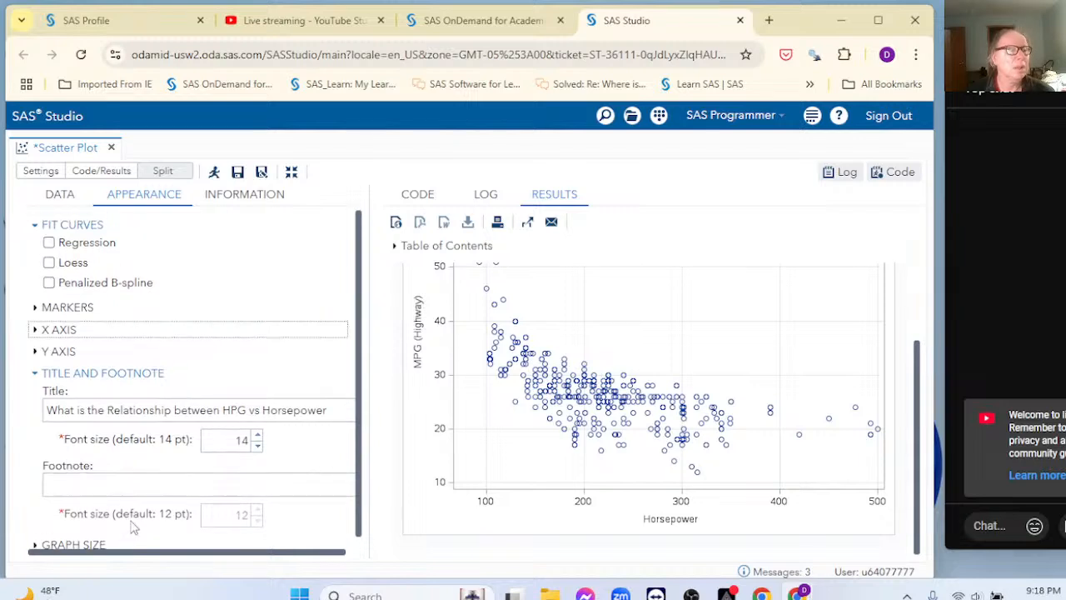
pyautogui.click(36, 353)
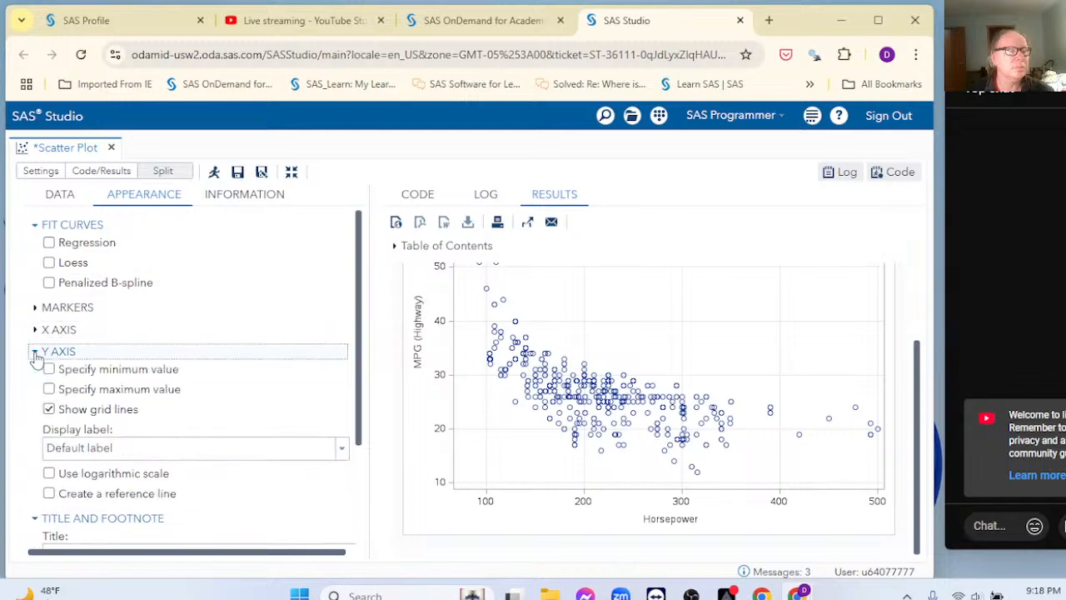
pyautogui.scroll(-3, 164, 429)
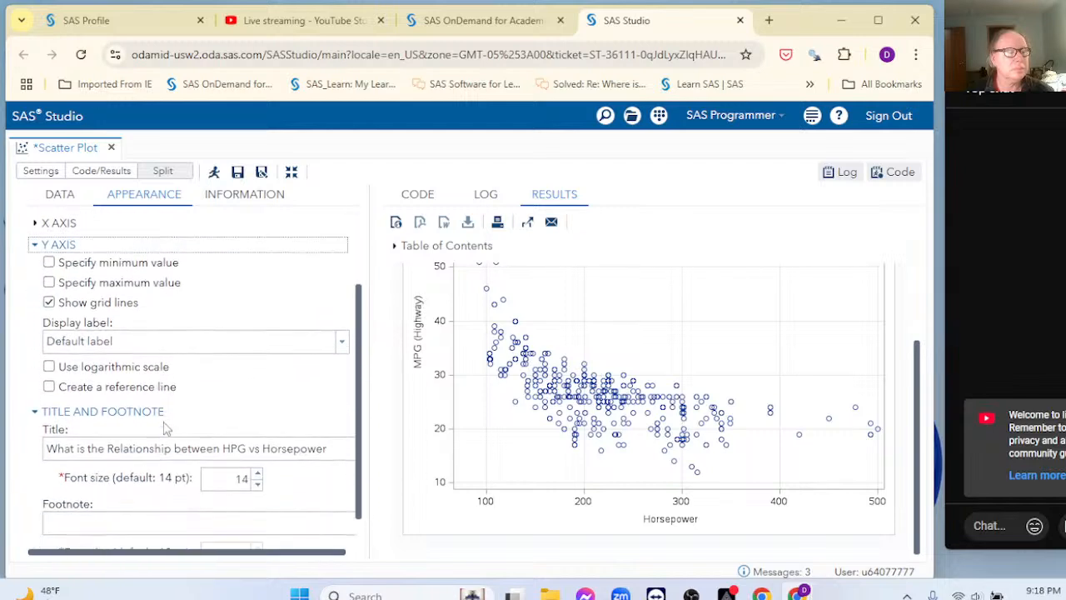
pyautogui.click(49, 387)
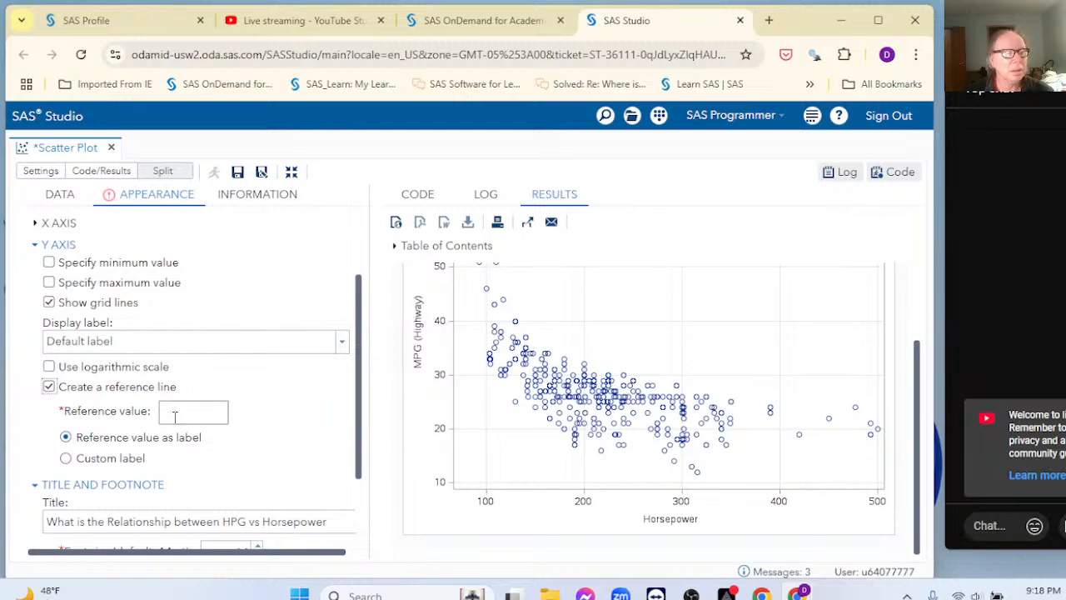
pyautogui.click(65, 458)
pyautogui.click(106, 500)
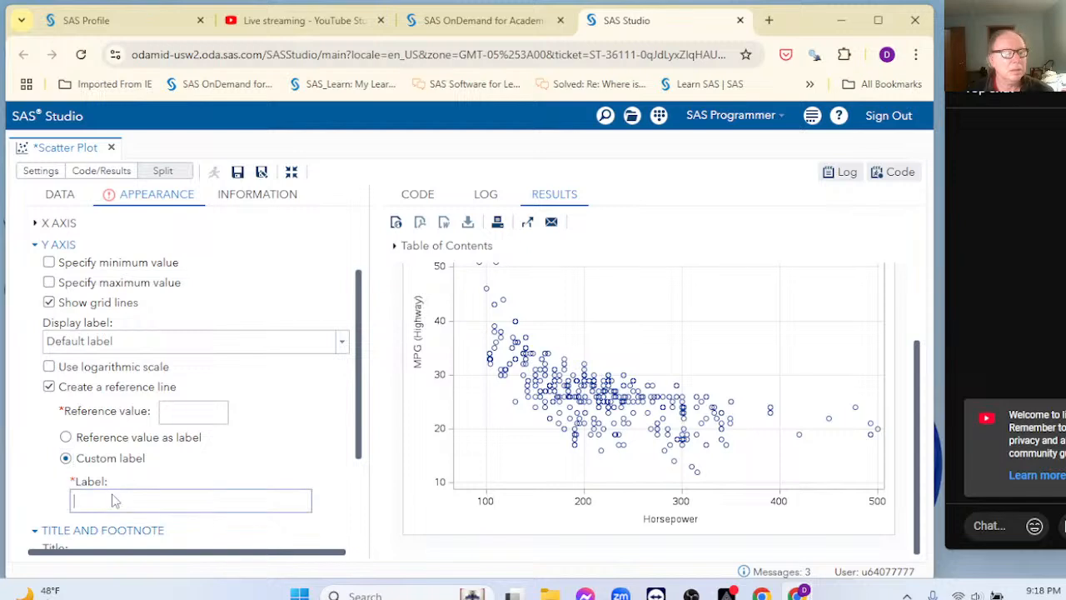
pyautogui.write('Aver')
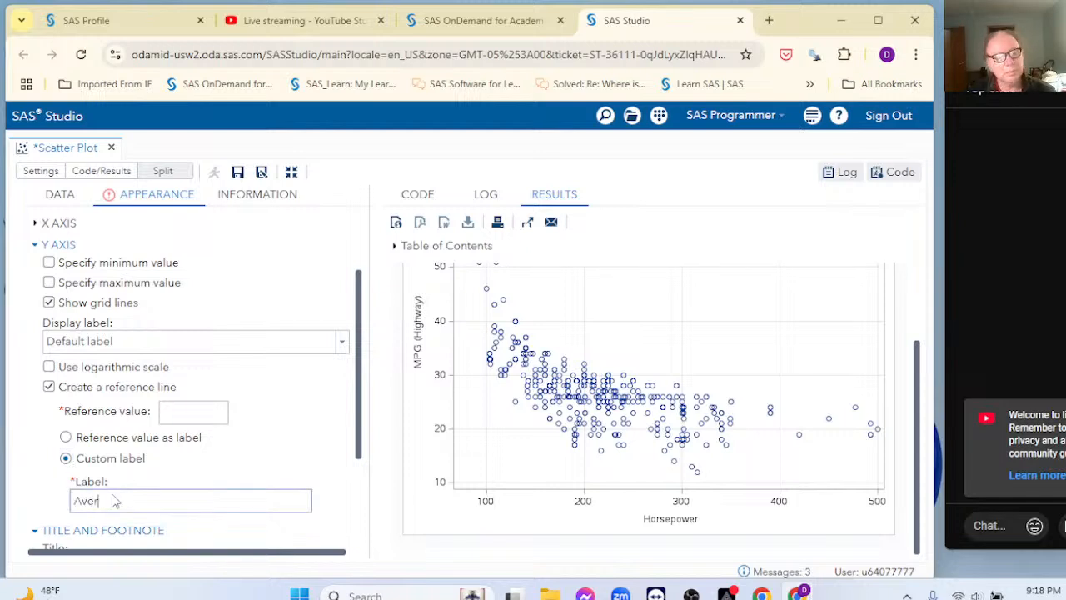
pyautogui.write('age MPG')
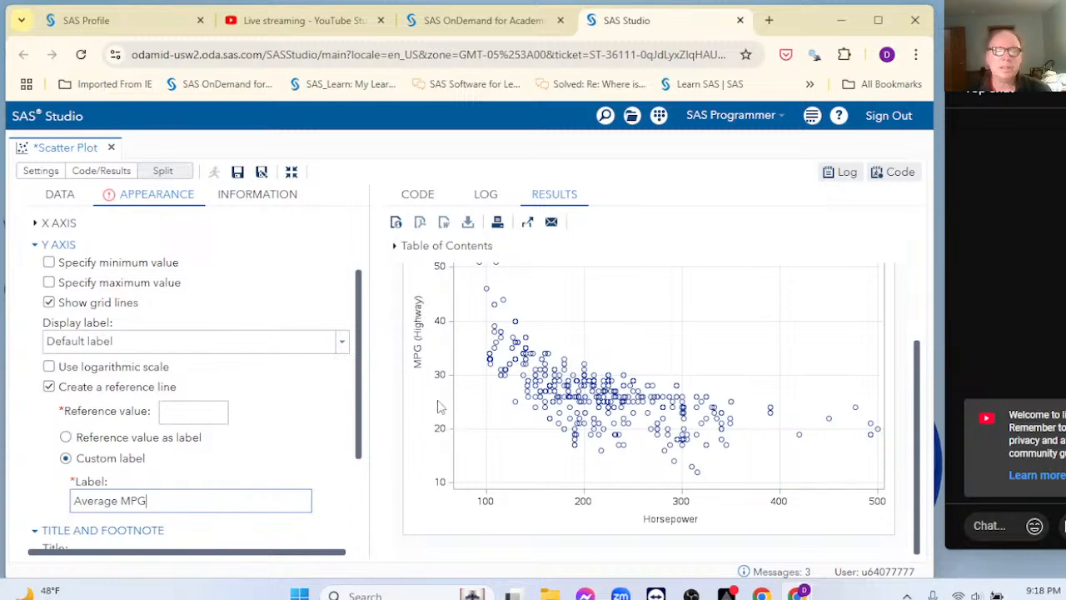
pyautogui.click(179, 413)
pyautogui.write('25')
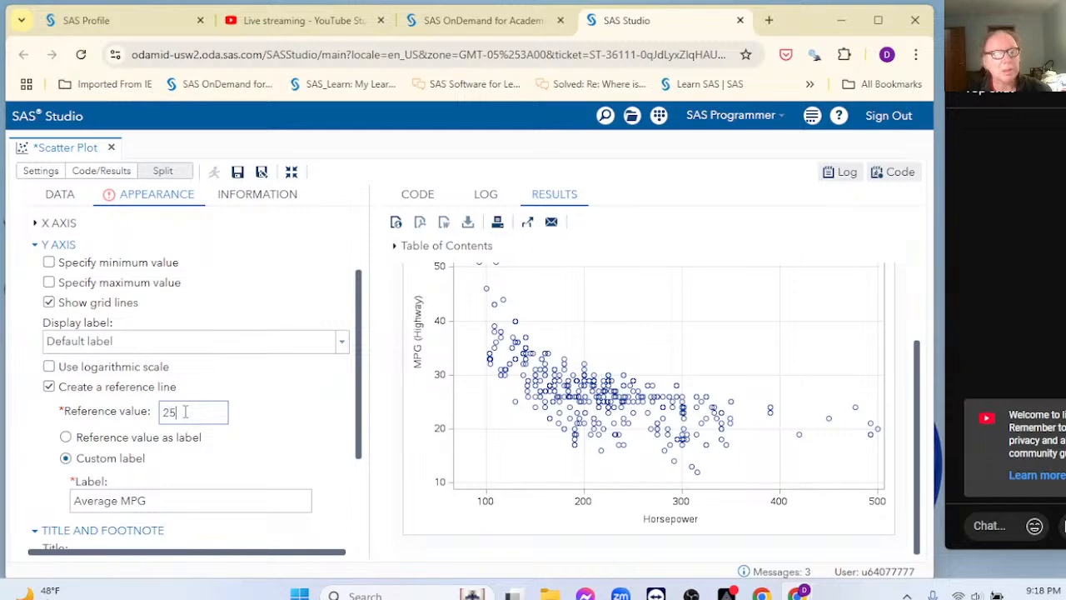
# Step: Run the scatter plot task again and review the graph's title and reference line
pyautogui.scroll(-2, 326, 473)
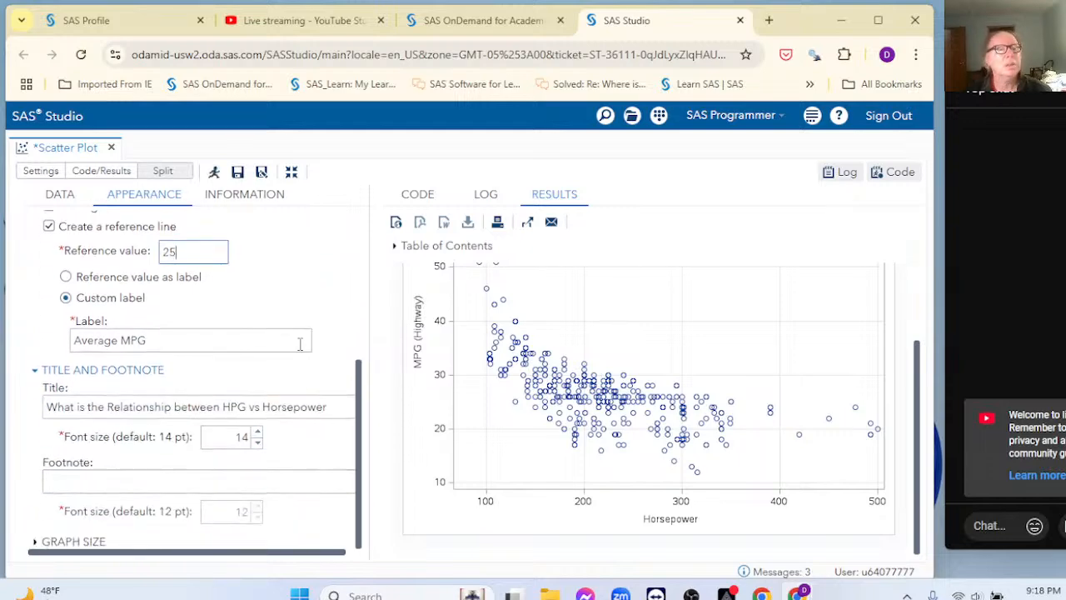
pyautogui.click(215, 172)
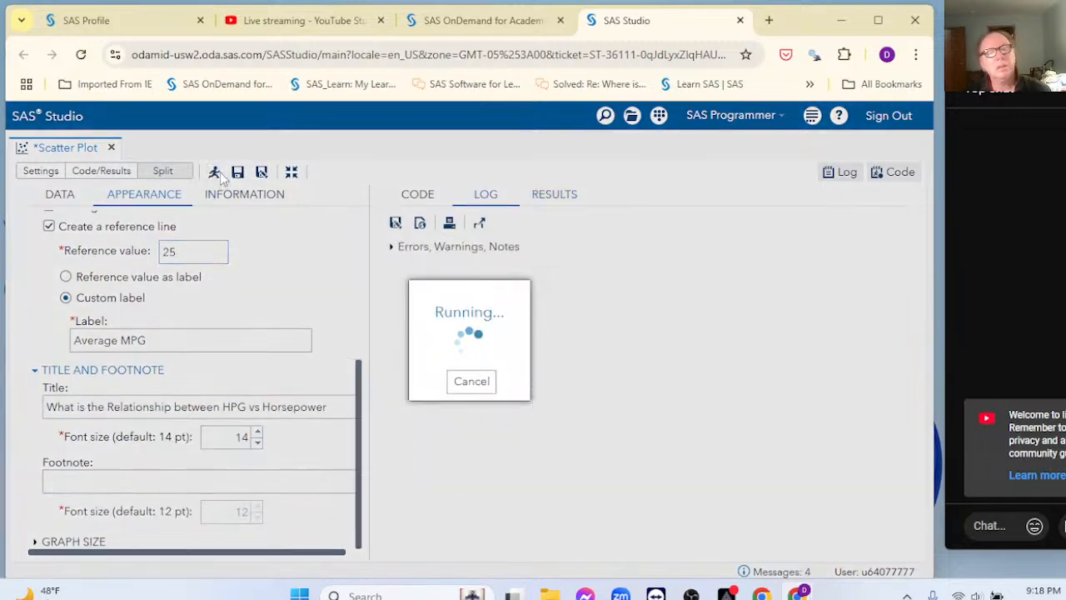
pyautogui.scroll(-1, 690, 411)
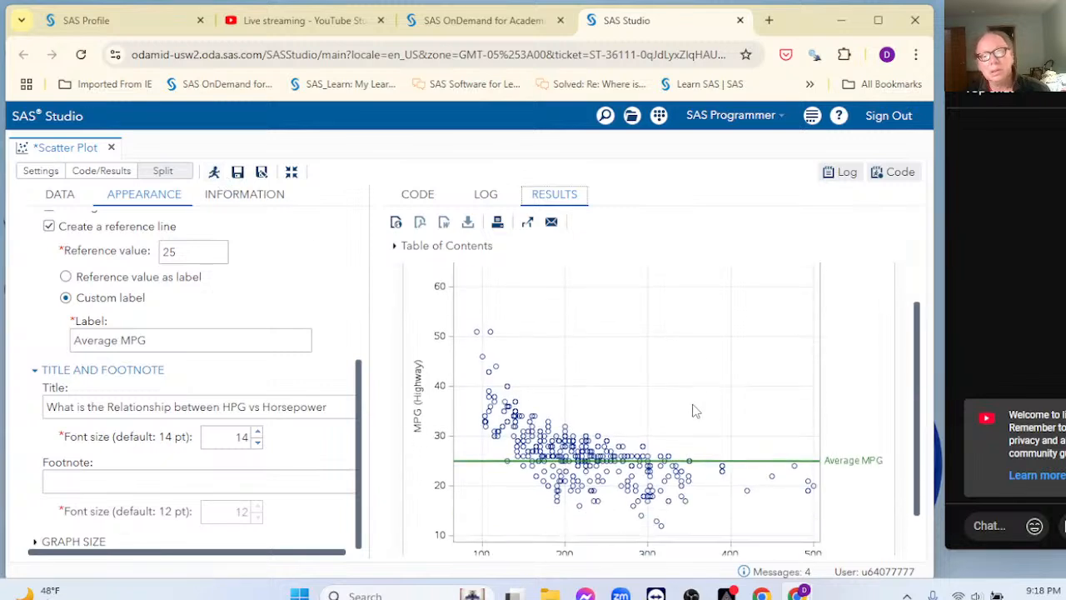
pyautogui.scroll(1, 691, 413)
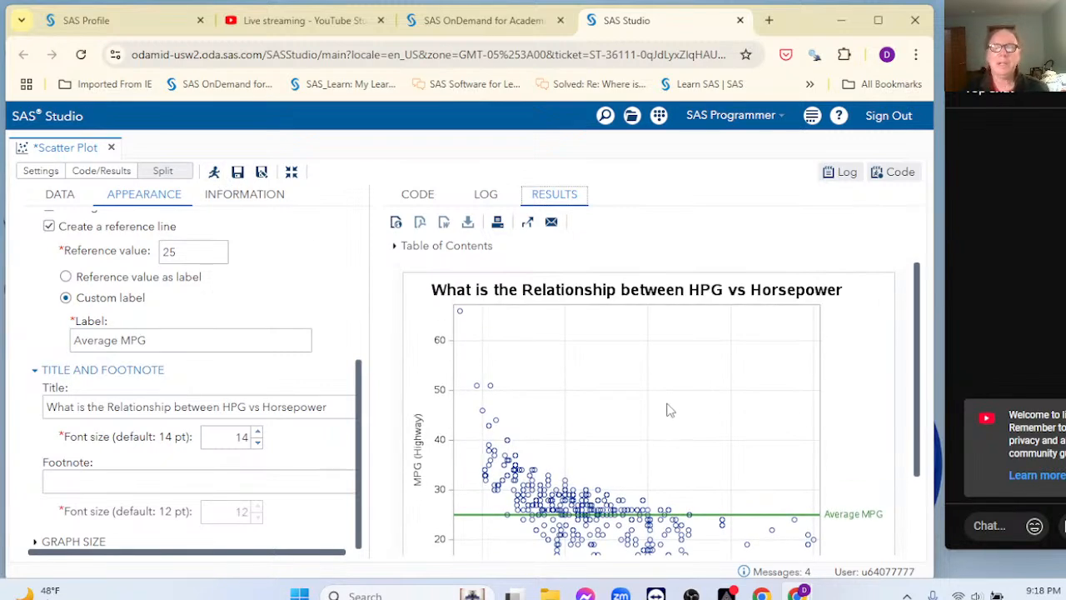
pyautogui.scroll(-2, 543, 440)
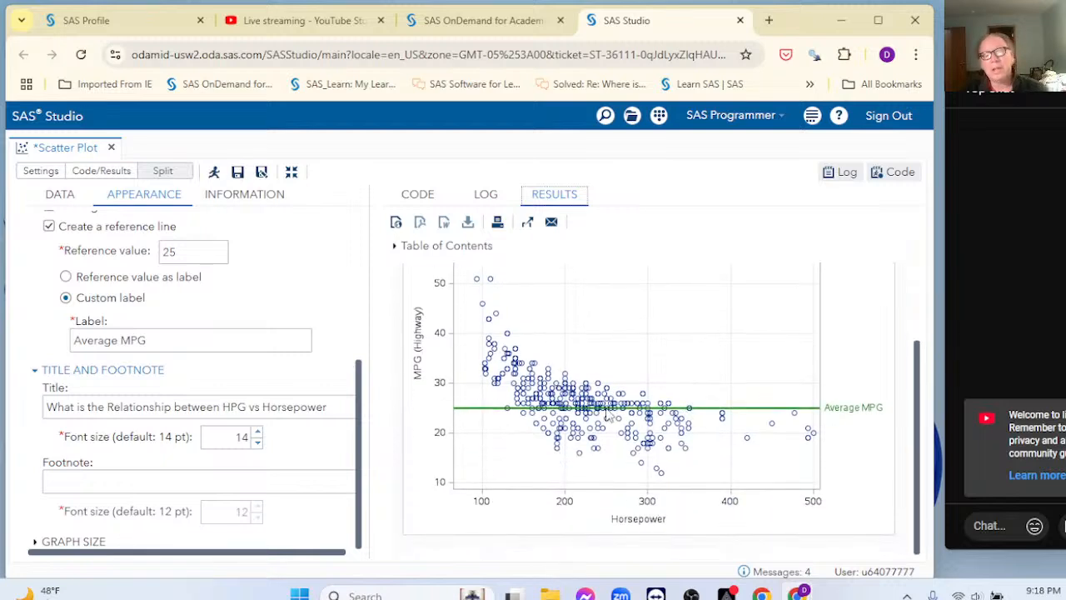
# Step: Examine the scatter plot and its task information, read the SGPLOT procedure's syntax documentation, and close the help page
pyautogui.moveTo(609, 415)
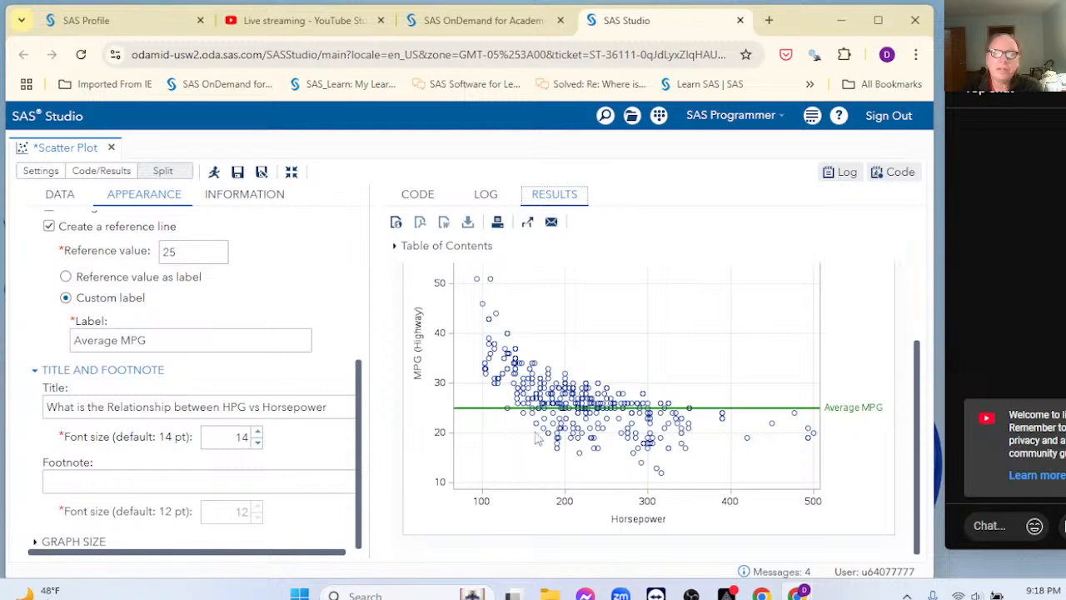
pyautogui.moveTo(546, 439)
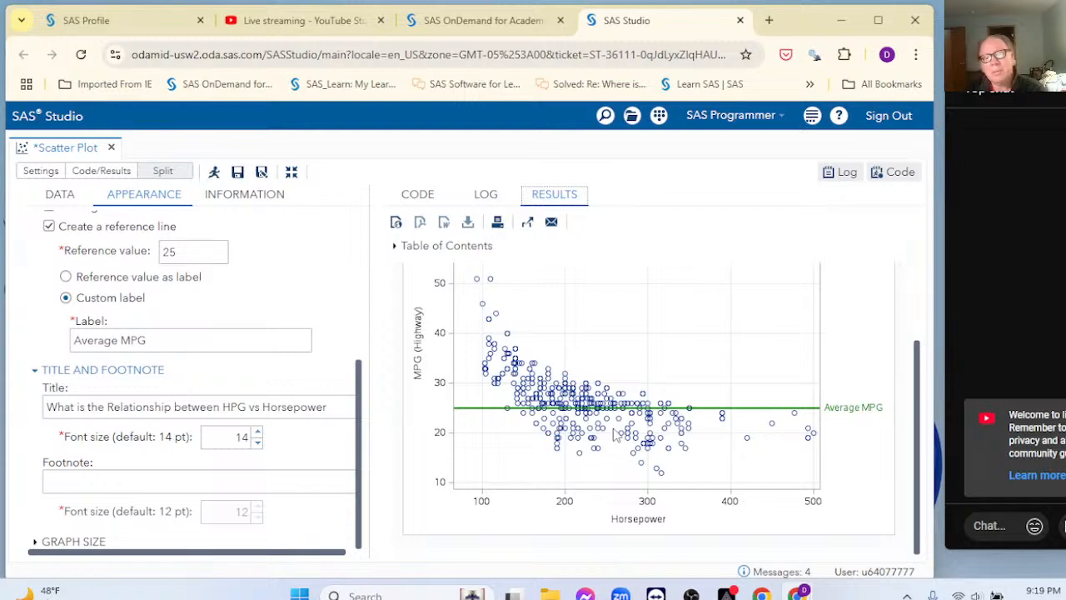
pyautogui.click(262, 200)
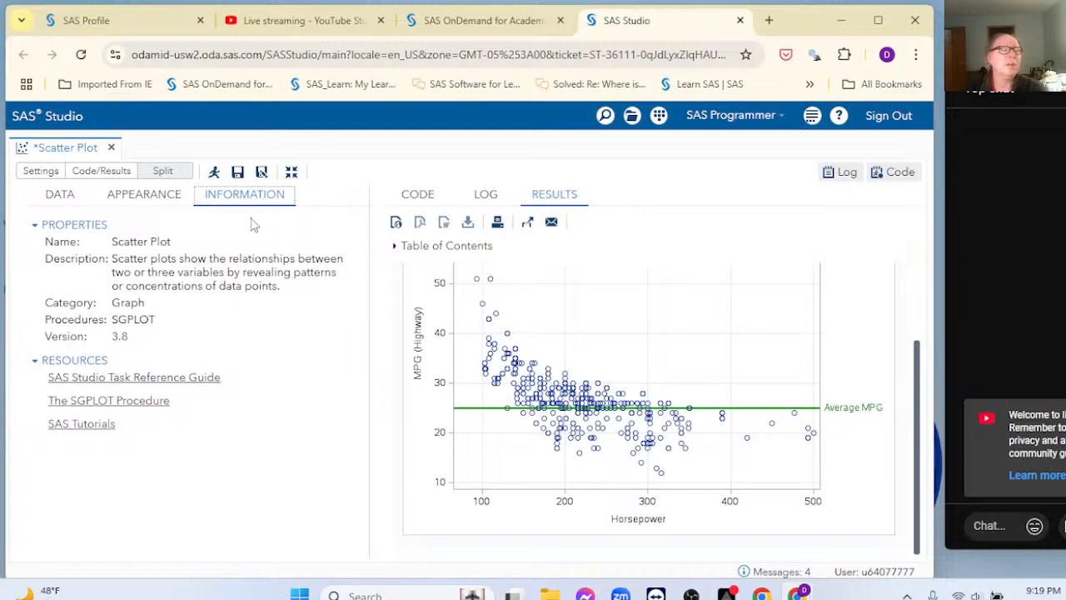
pyautogui.click(157, 402)
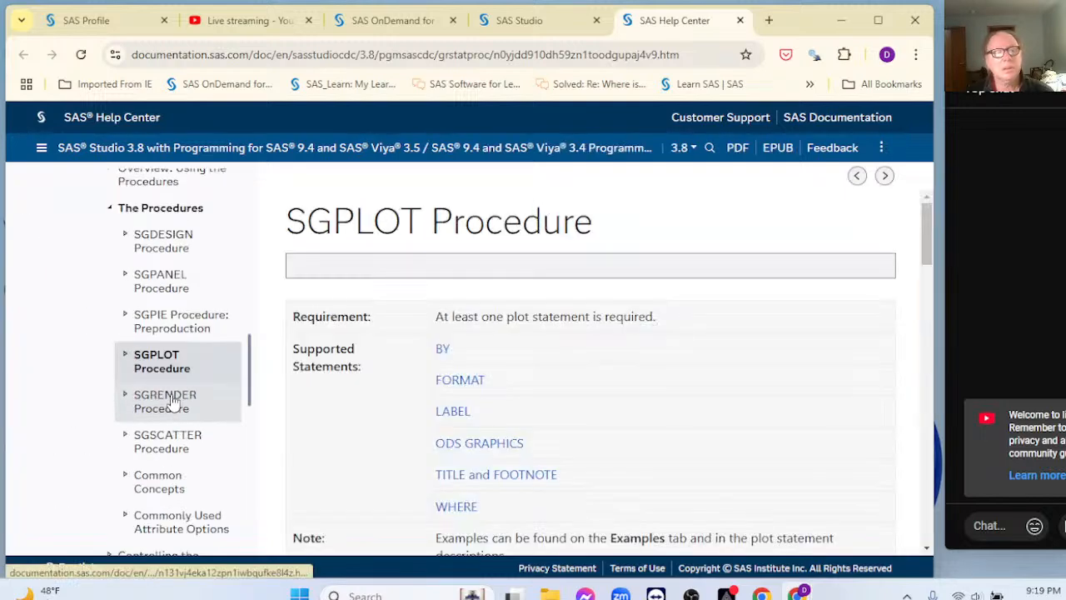
pyautogui.scroll(-5, 607, 433)
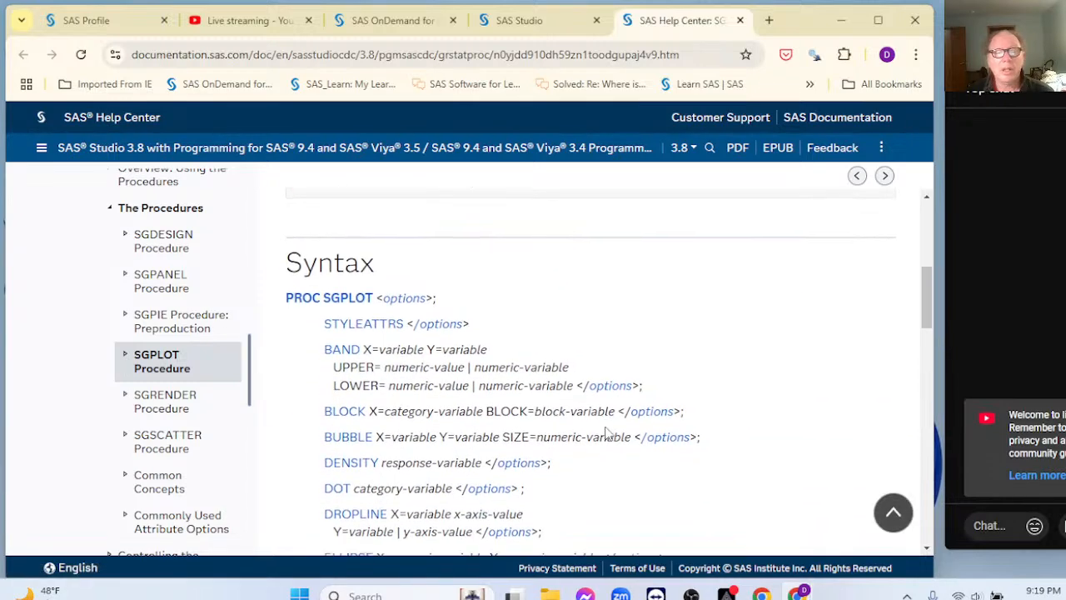
pyautogui.click(740, 20)
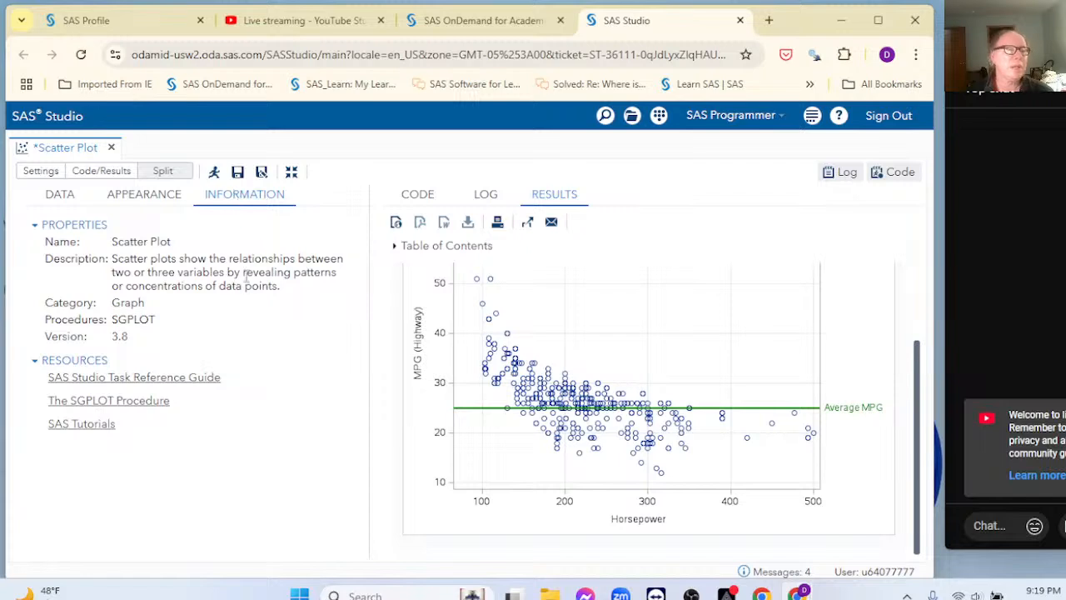
# Step: View the SAS Tutorials page linked from the task's resources, and close it
pyautogui.click(82, 428)
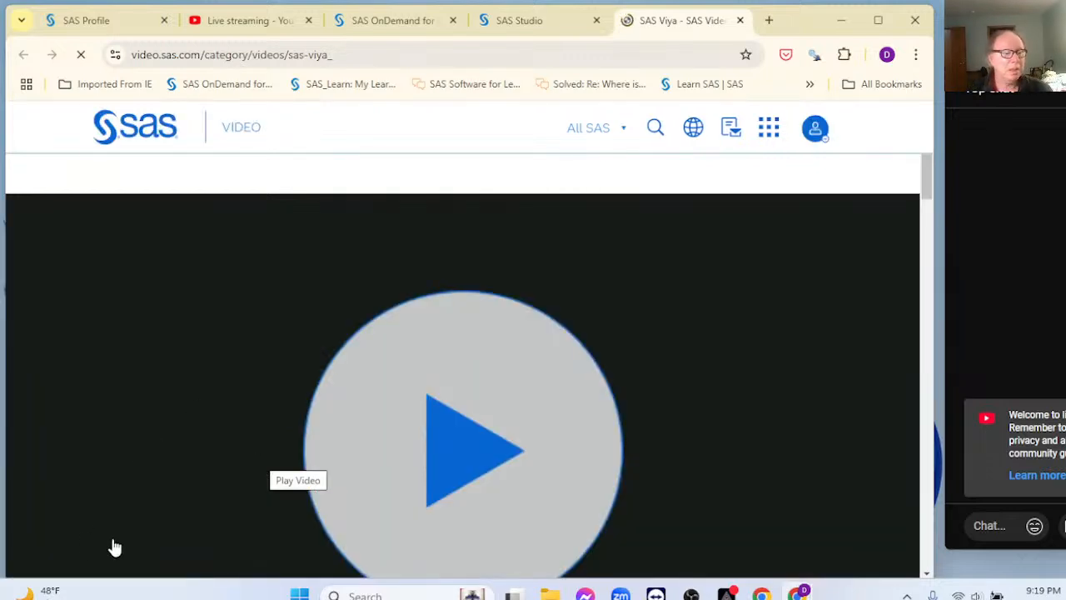
pyautogui.scroll(-2, 657, 403)
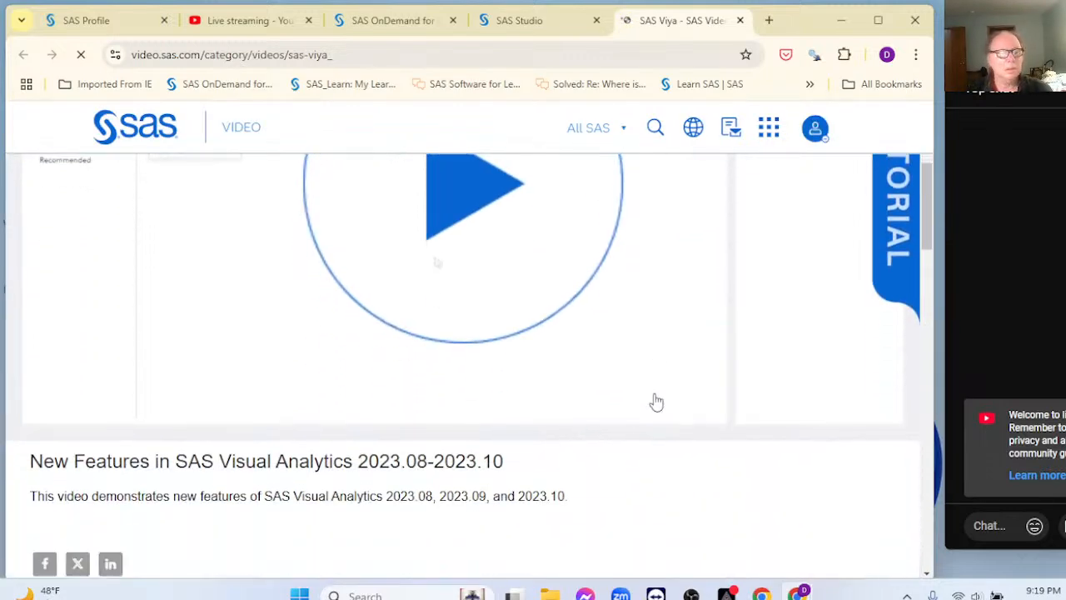
pyautogui.click(739, 21)
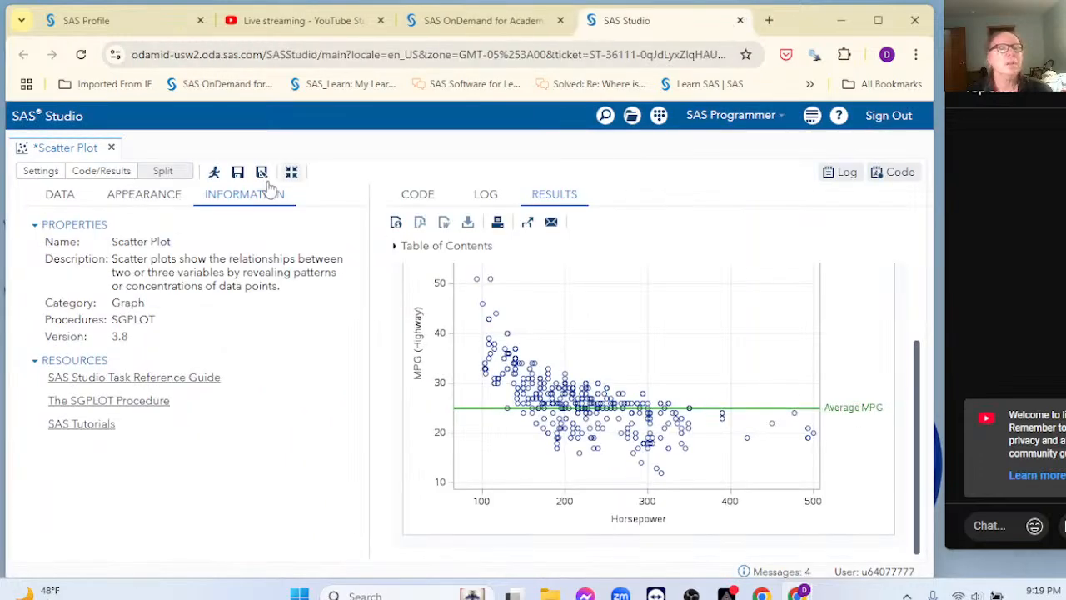
# Step: Review the scatter plot's data and role settings, and change the task layout to show only the code and results
pyautogui.click(60, 196)
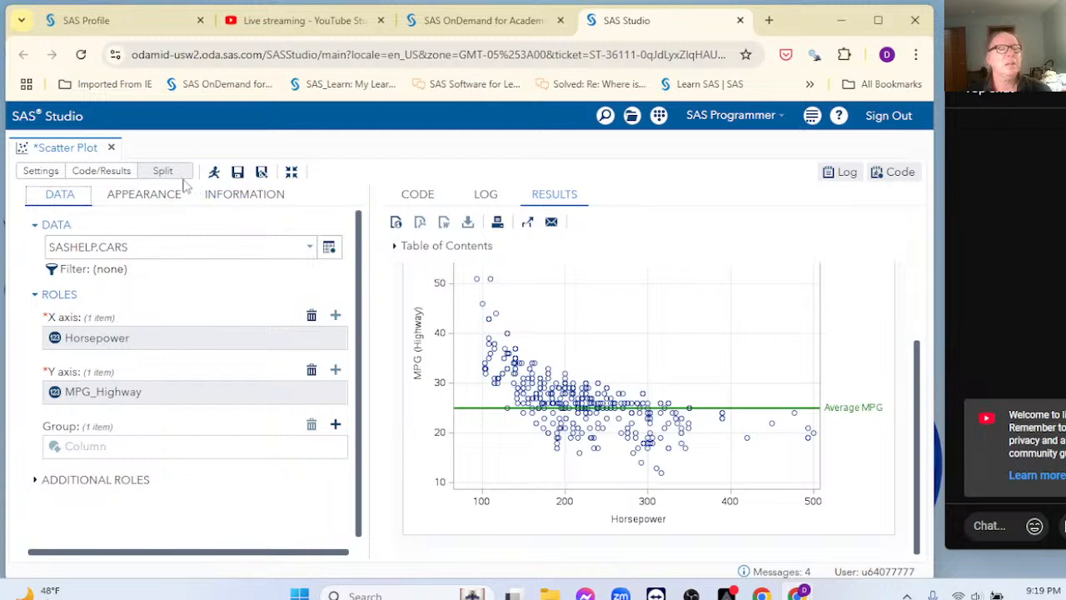
pyautogui.click(110, 175)
pyautogui.scroll(-2, 403, 342)
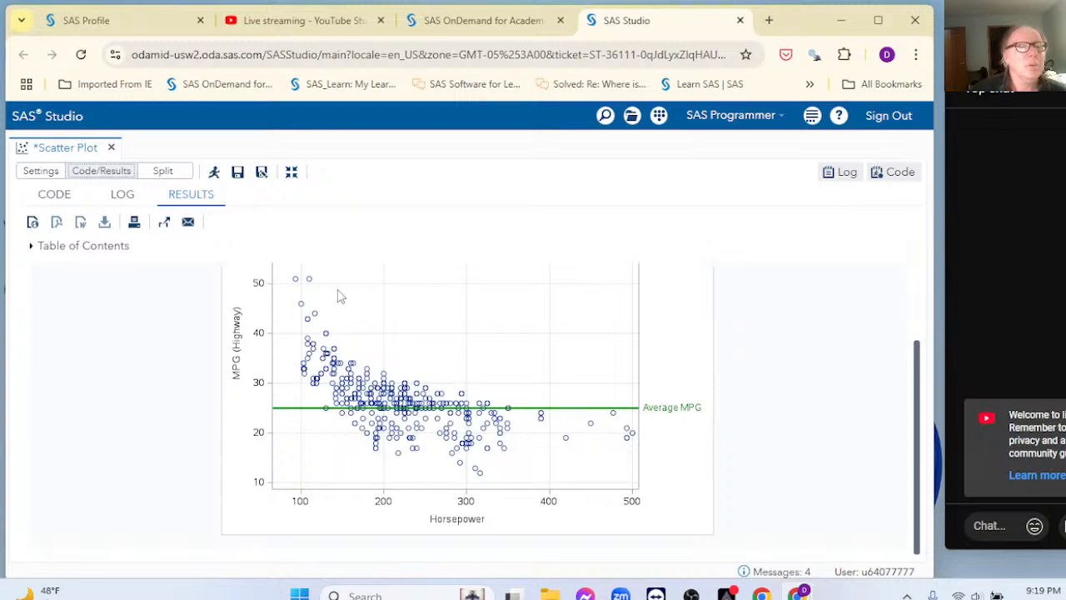
# Step: Check the save options for the scatter plot task without saving, and download its results as an HTML file
pyautogui.click(238, 174)
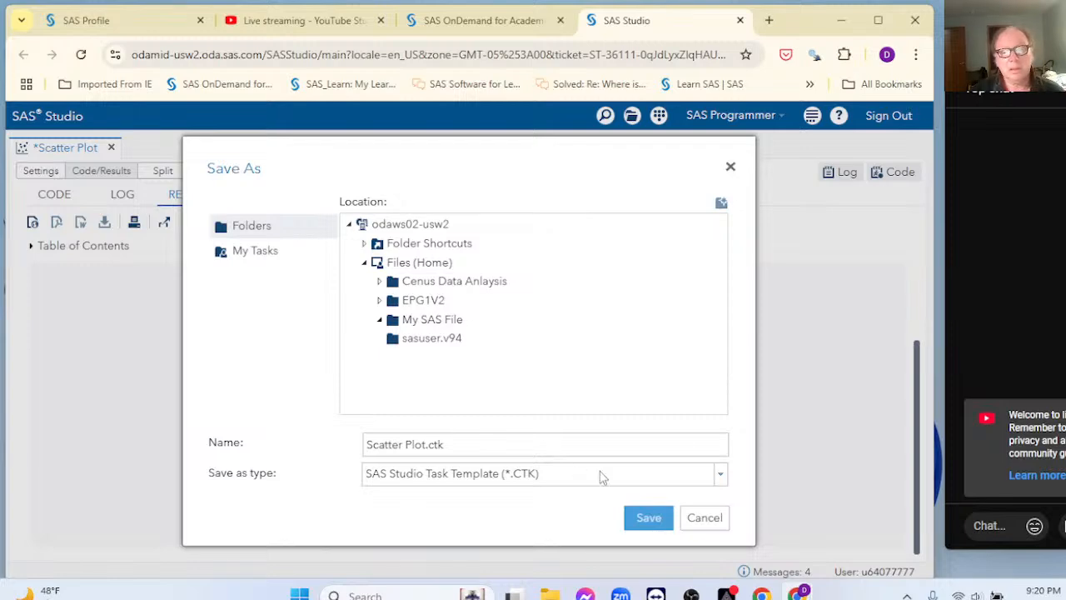
pyautogui.click(698, 520)
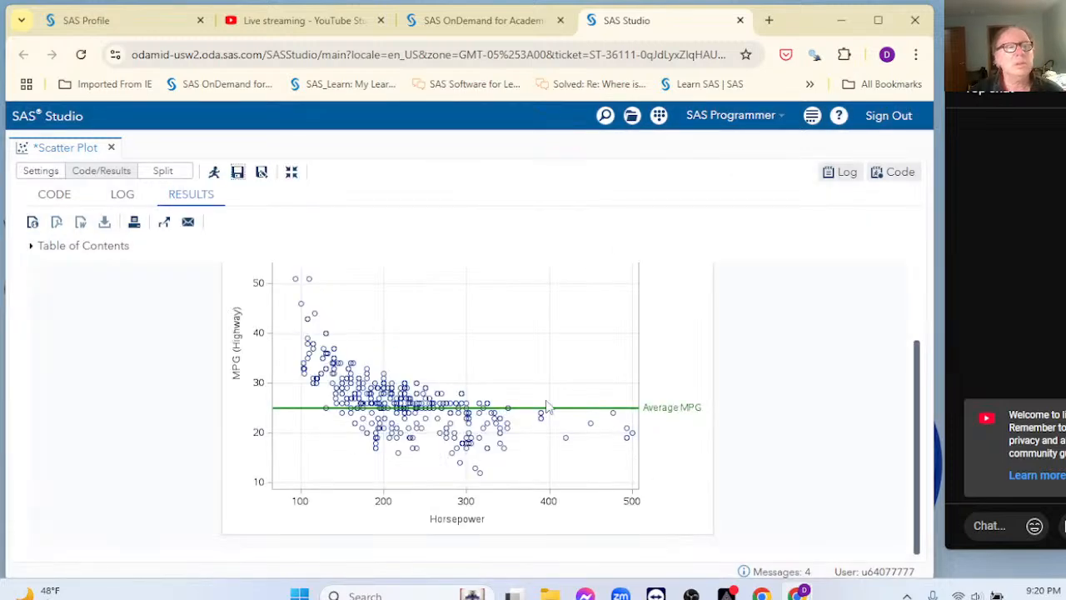
pyautogui.click(292, 173)
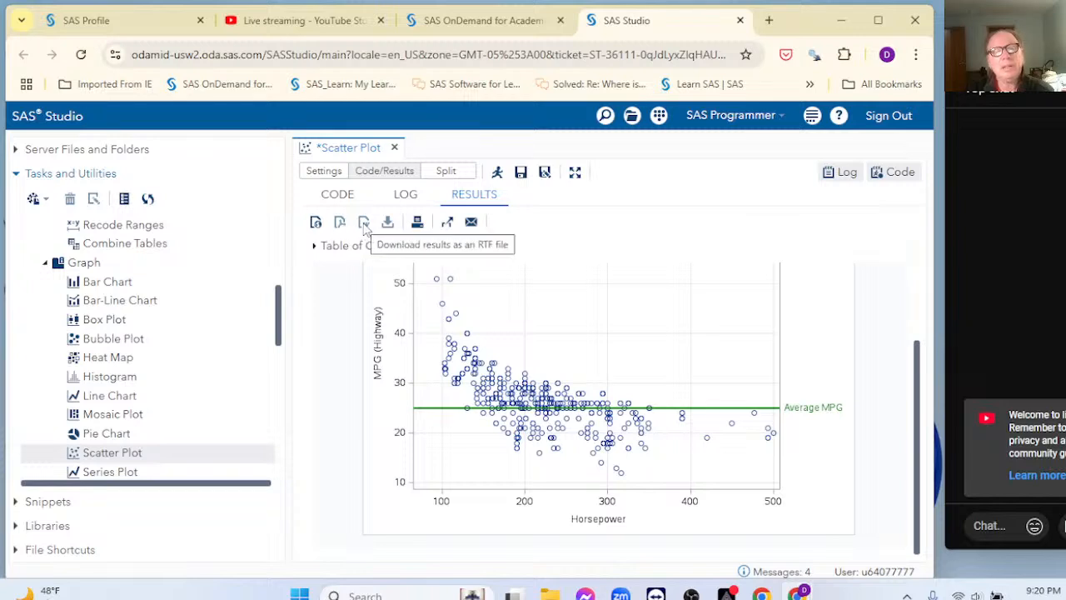
pyautogui.click(315, 223)
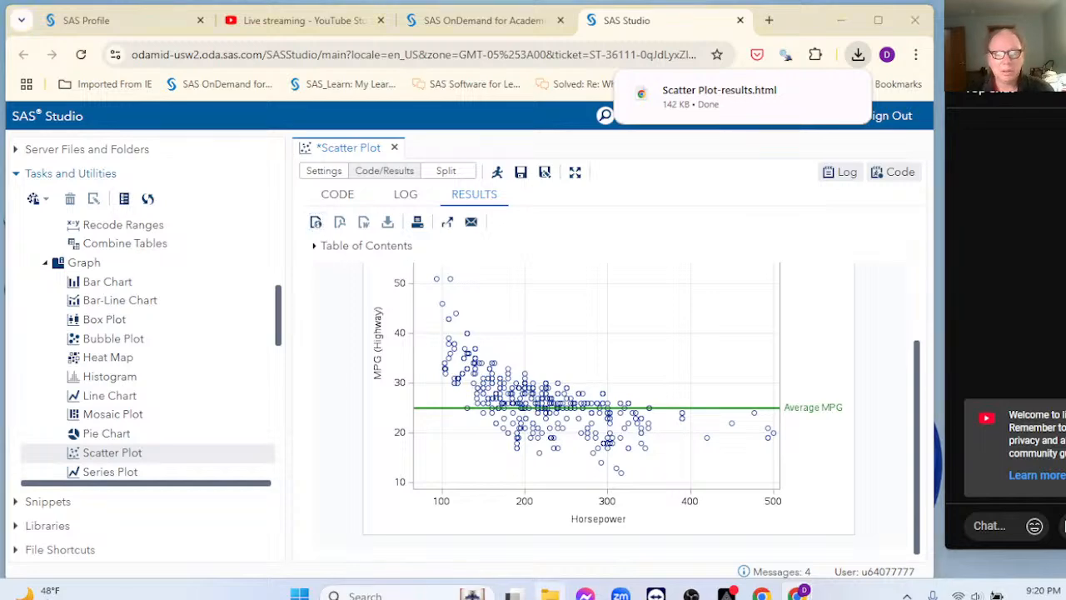
# Step: Switch to File Explorer and open Scatter Plot-results.html from the Downloads folder in the browser
pyautogui.press('super+e')
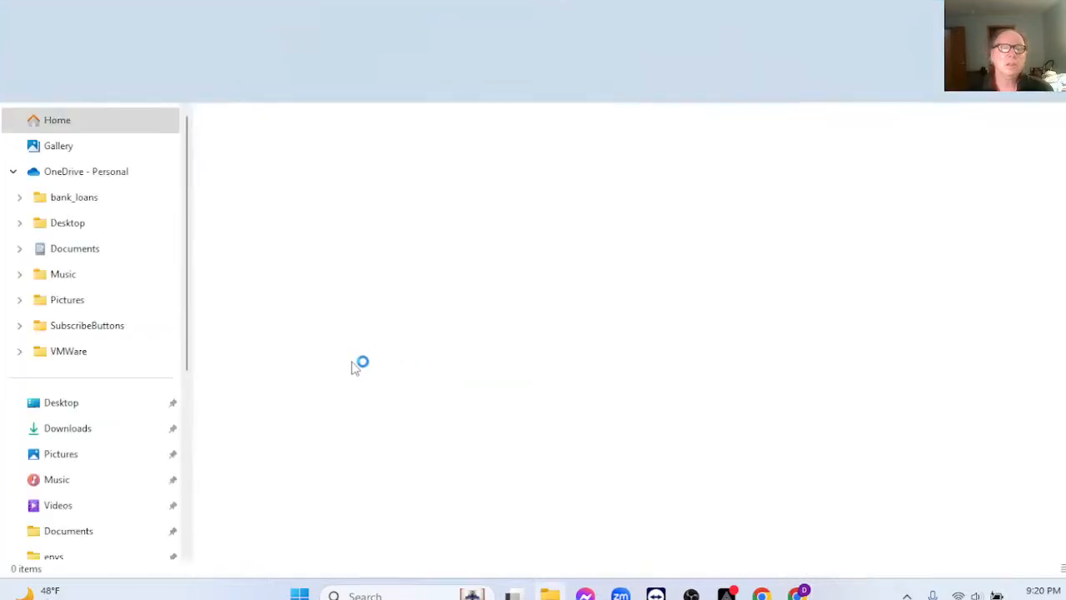
pyautogui.click(97, 428)
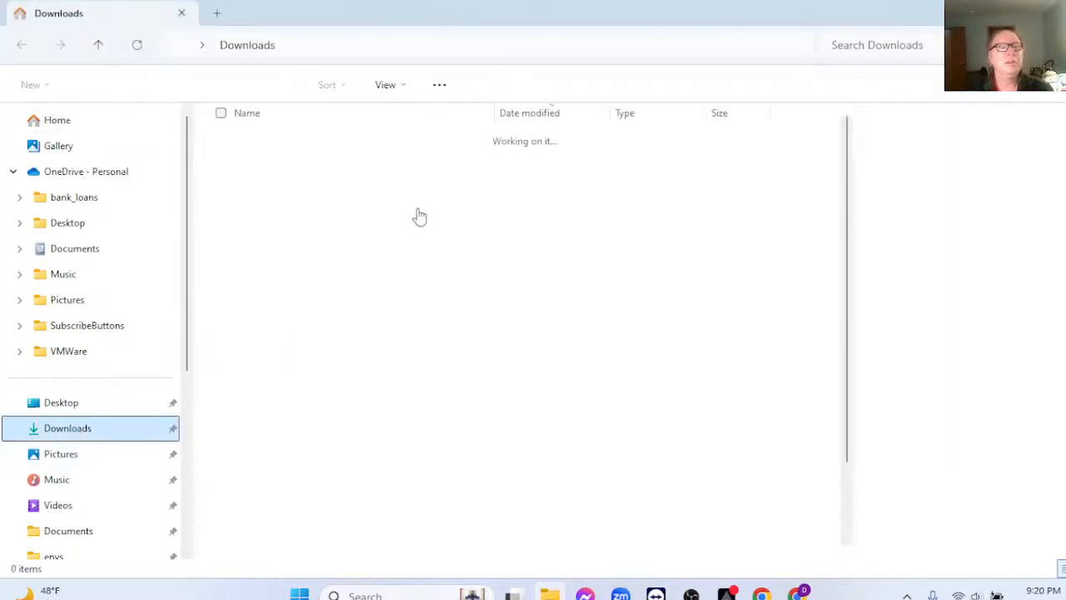
pyautogui.click(289, 163)
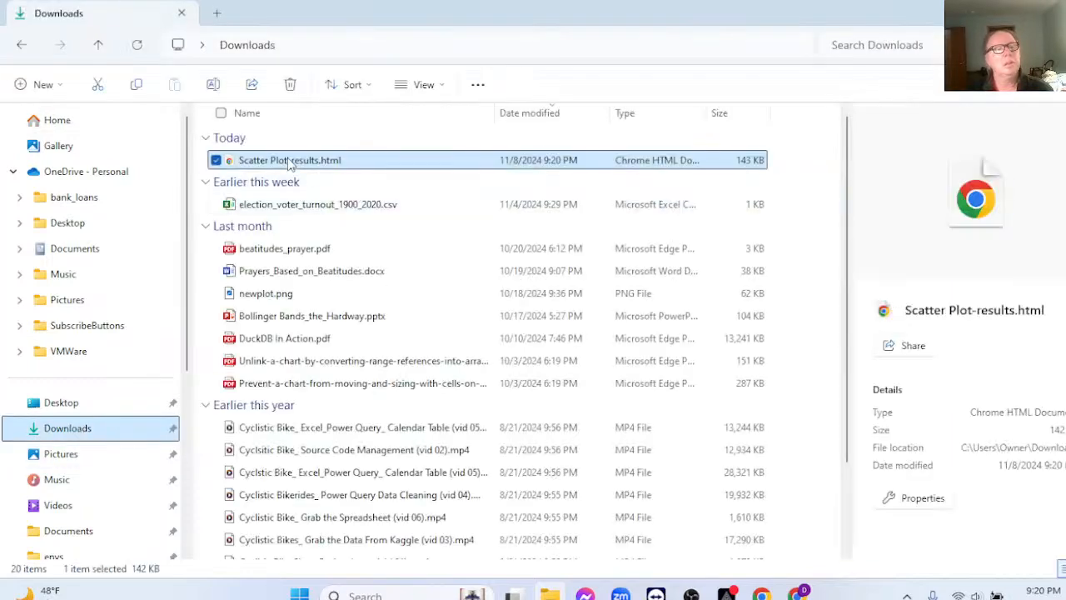
pyautogui.click(290, 160)
pyautogui.click(392, 184)
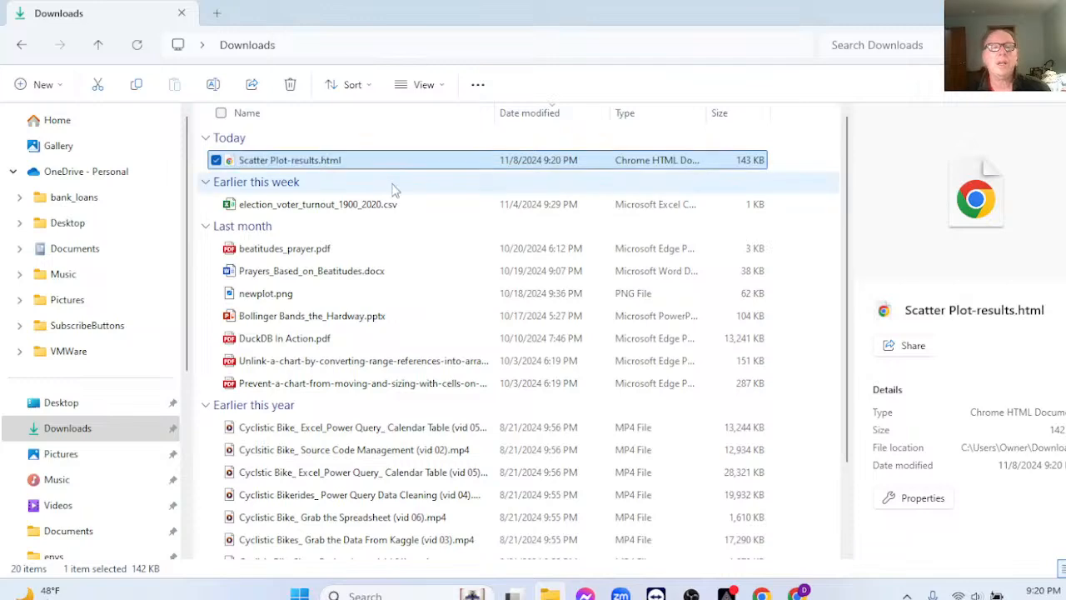
pyautogui.doubleClick(304, 159)
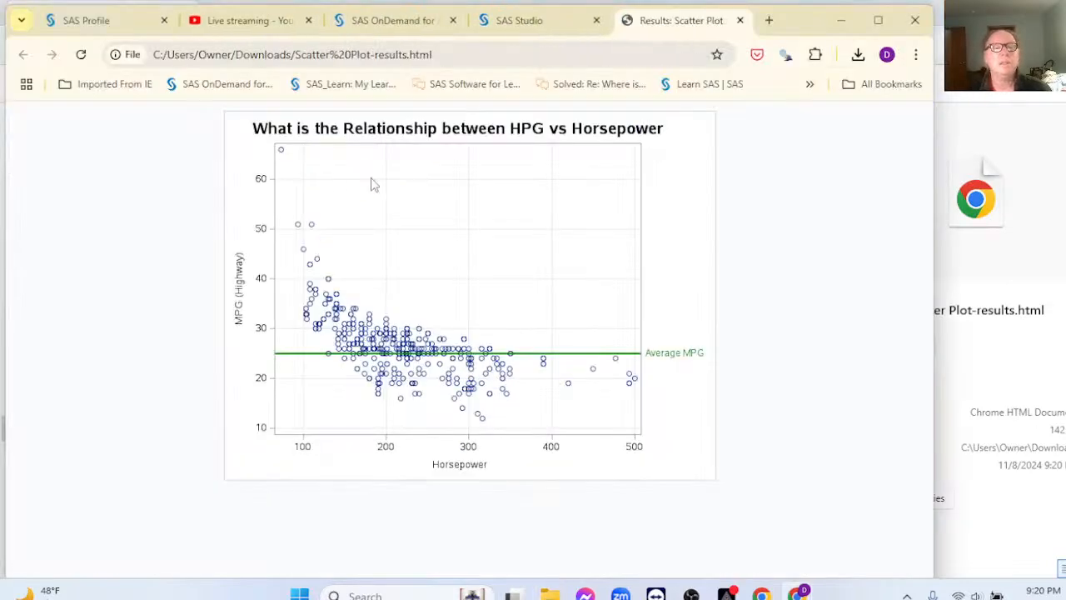
# Step: Save the chart image as download.png in the Downloads folder, and close the HTML results page
pyautogui.rightClick(409, 191)
pyautogui.click(475, 238)
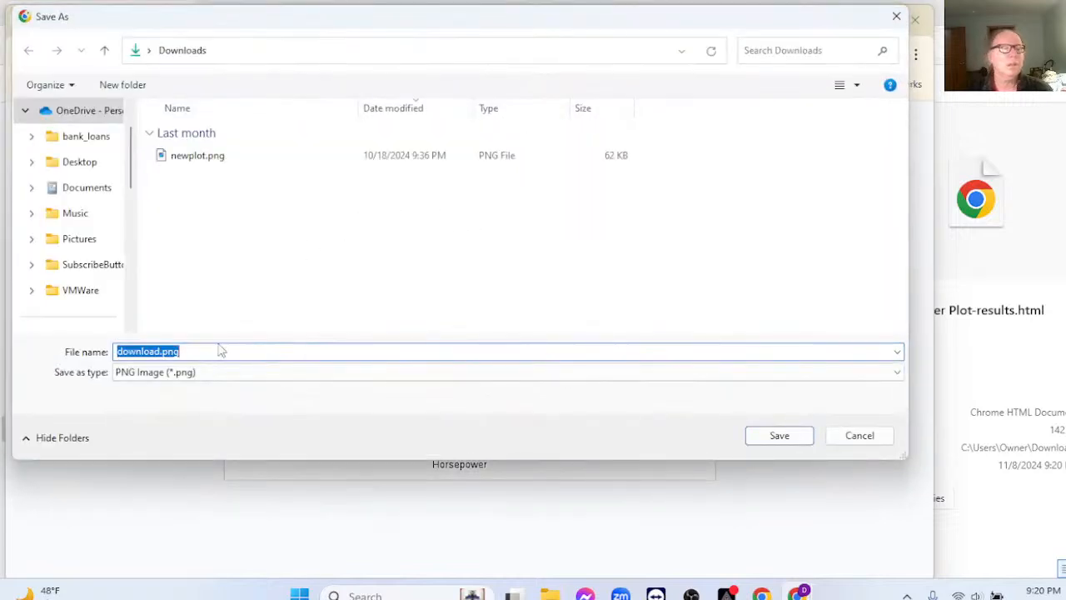
pyautogui.click(762, 439)
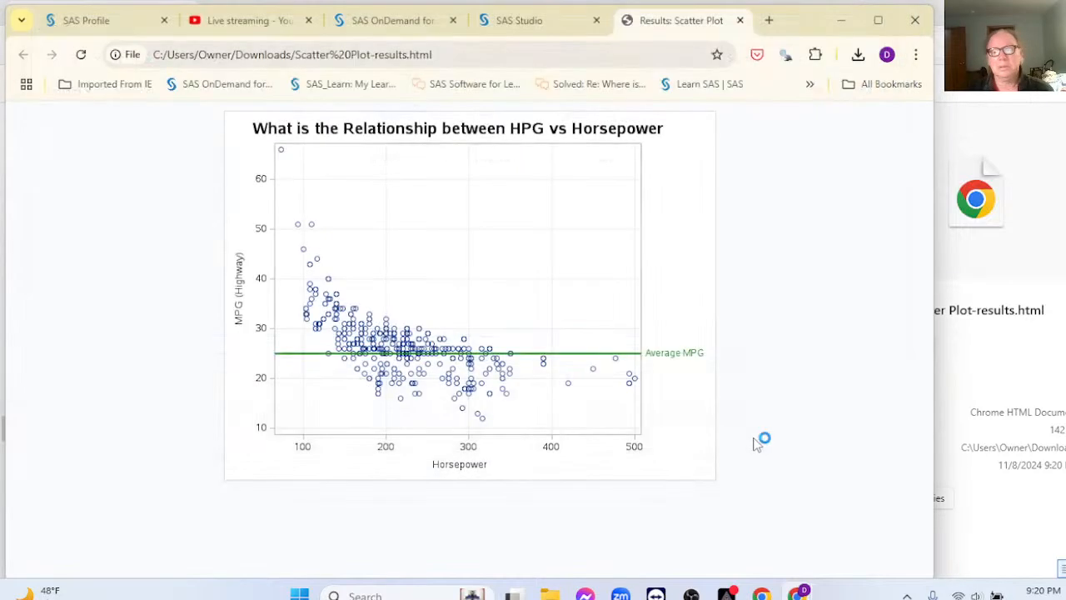
pyautogui.click(739, 20)
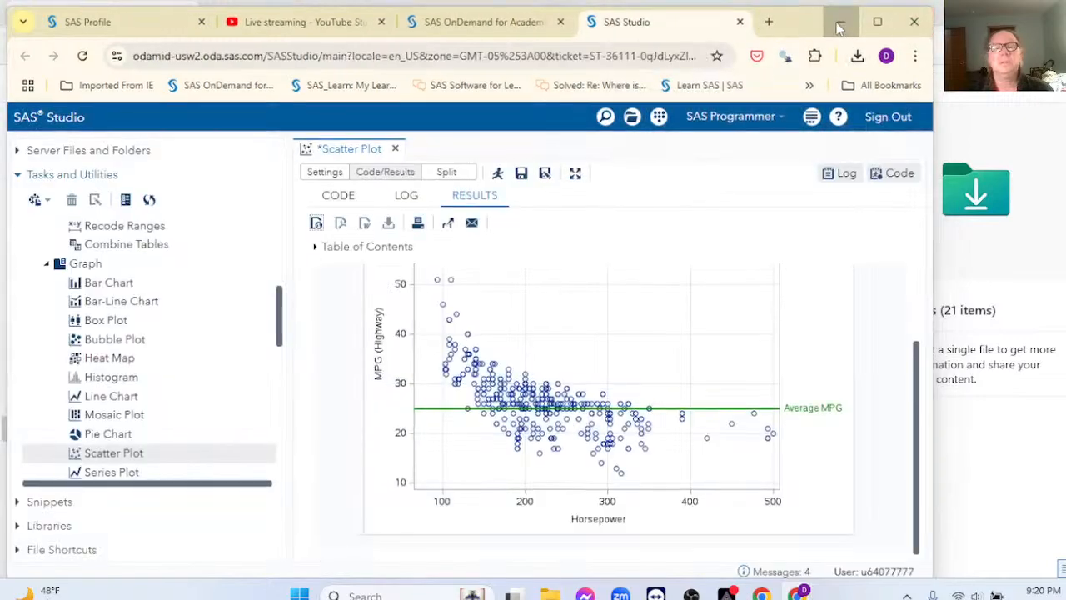
# Step: Preview download.png in the Downloads folder, and close File Explorer
pyautogui.click(842, 20)
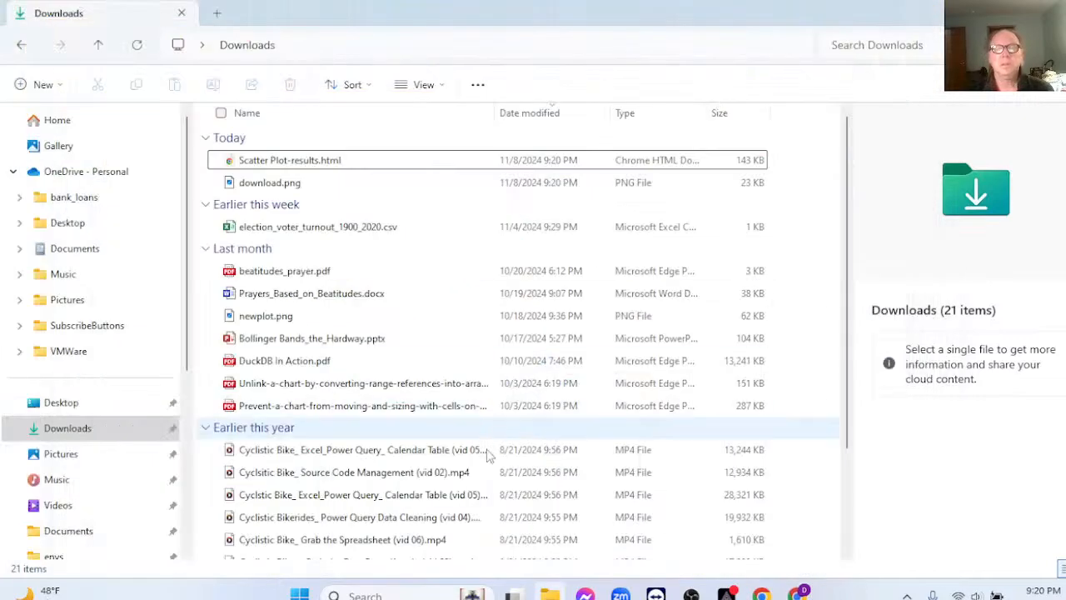
pyautogui.click(279, 190)
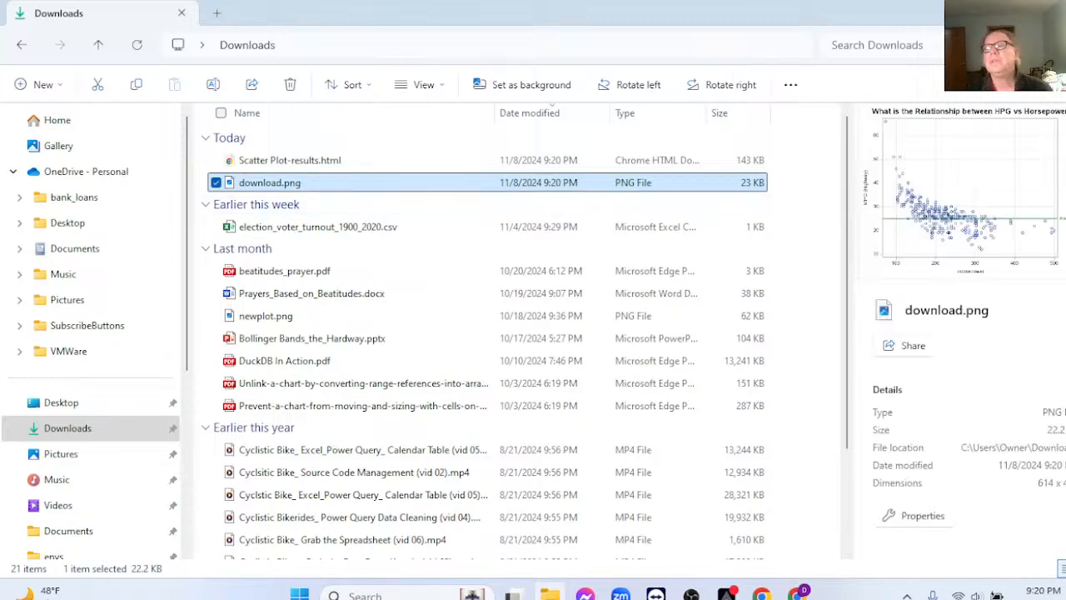
pyautogui.hotkey('alt', 'F4')
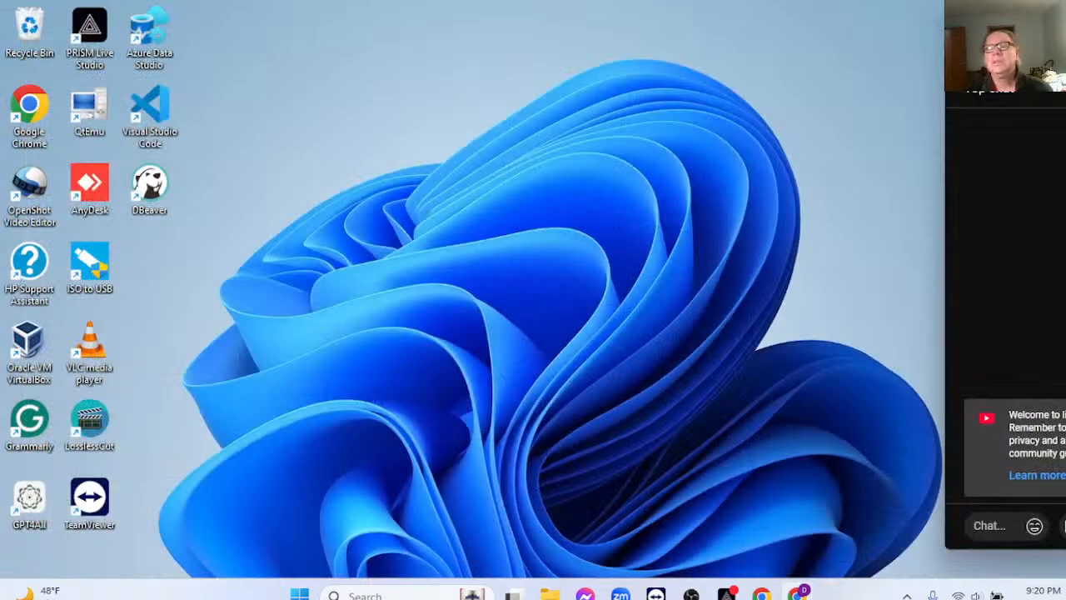
# Step: Switch back to SAS Studio and close the Scatter Plot task without saving it
pyautogui.moveTo(798, 593)
pyautogui.click(750, 533)
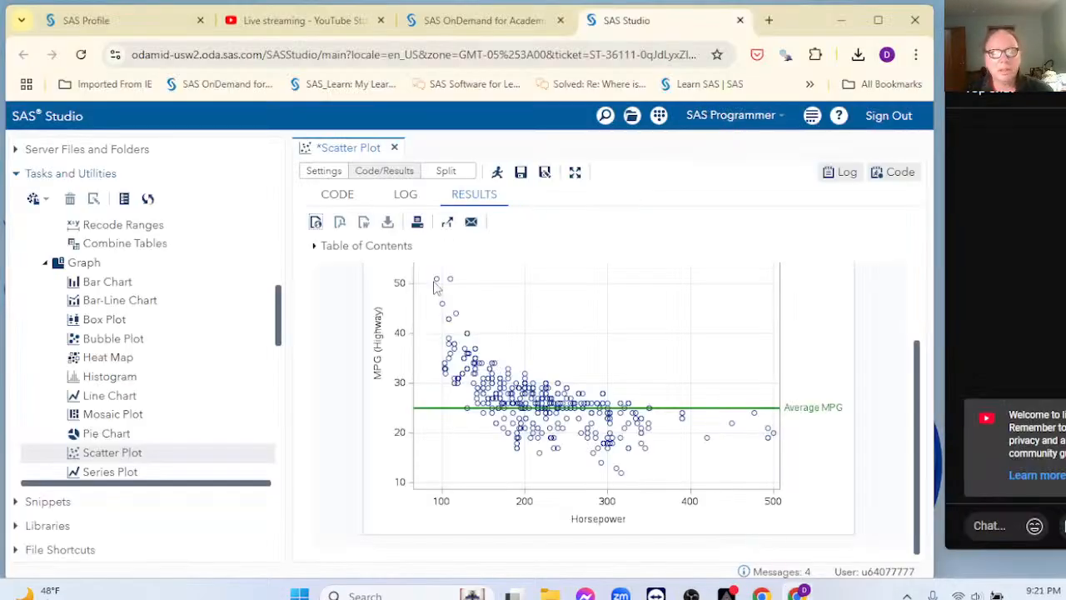
pyautogui.click(395, 148)
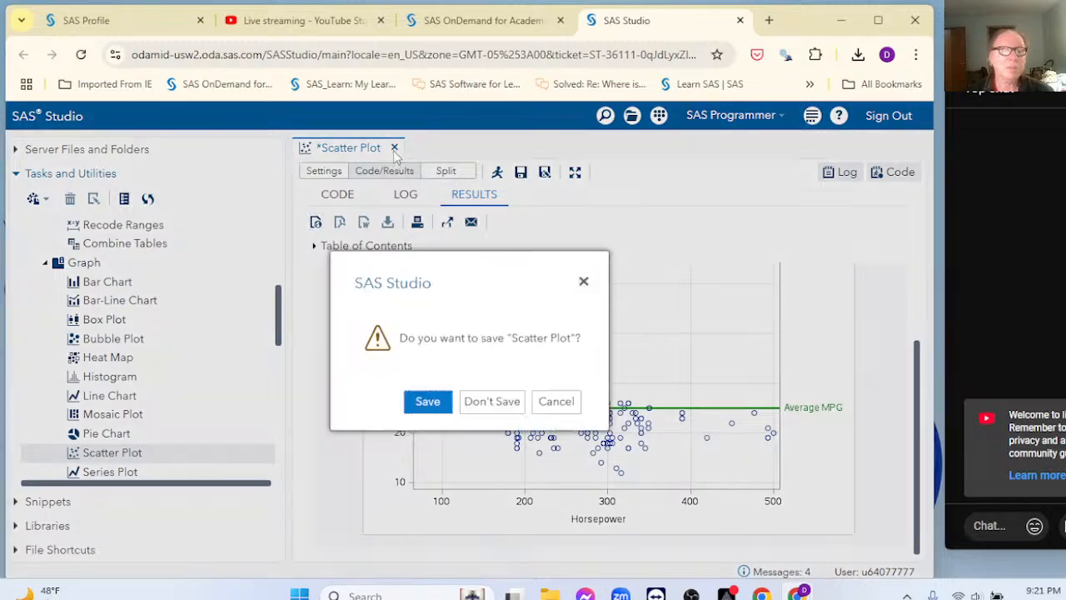
pyautogui.click(487, 403)
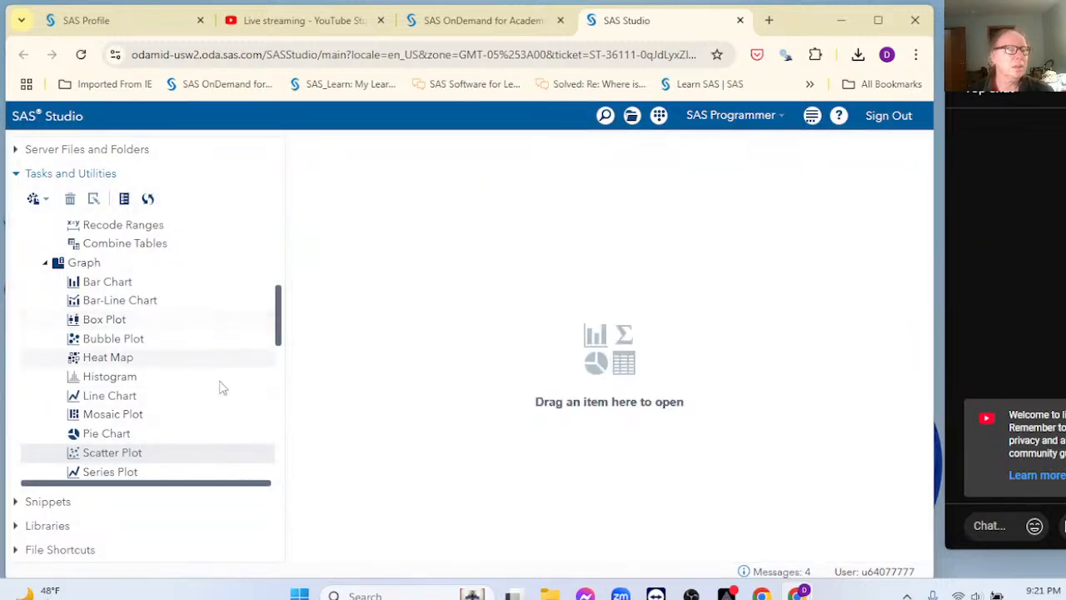
# Step: Expand the Linear Models category in the task list and select the Linear Regression task
pyautogui.scroll(-3, 230, 388)
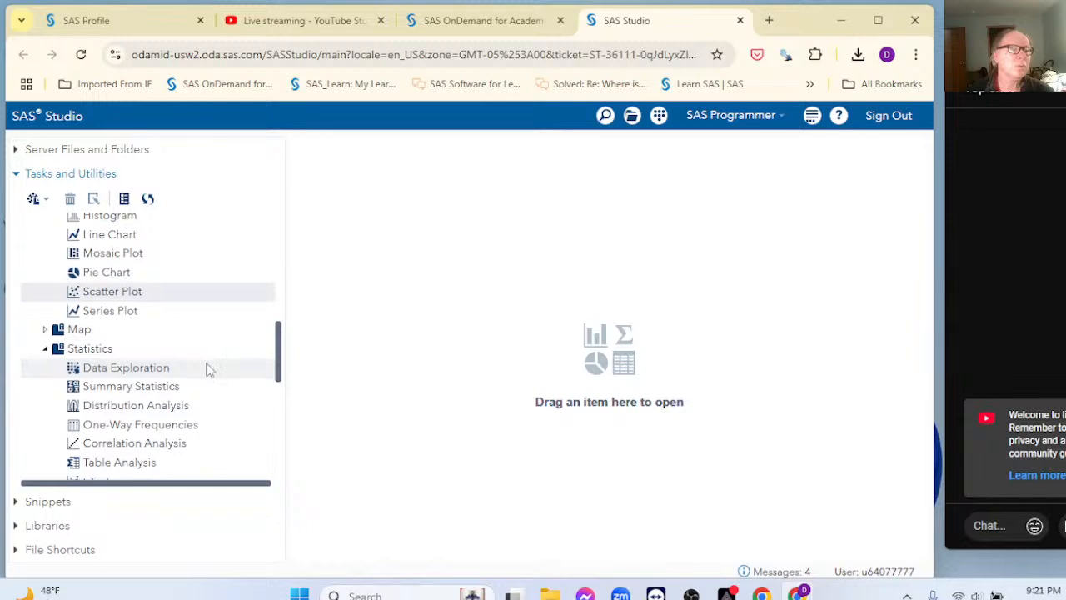
pyautogui.scroll(-1, 208, 369)
pyautogui.scroll(-1, 208, 370)
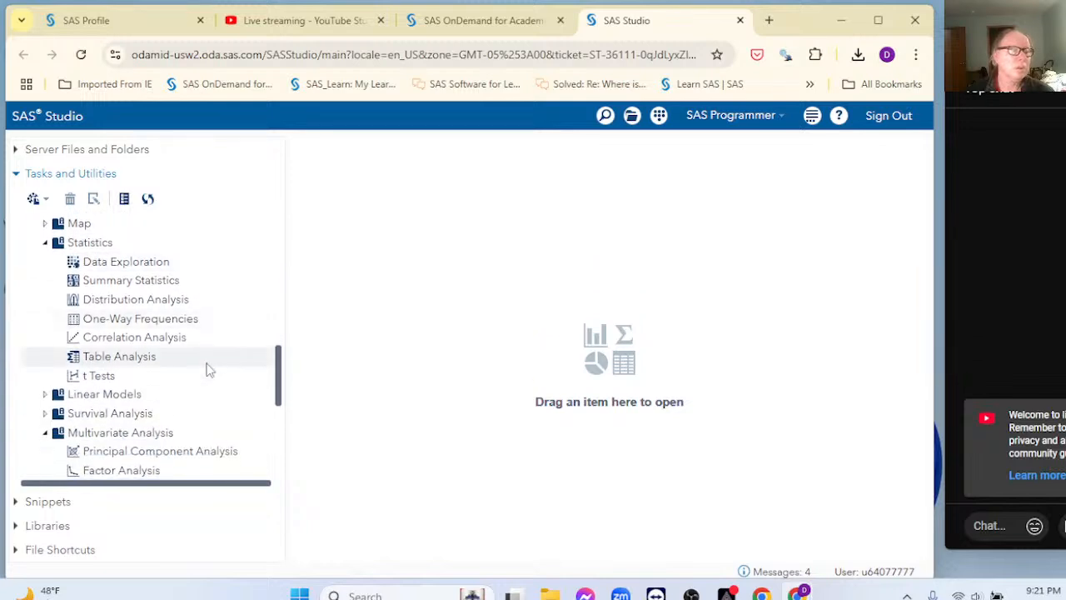
pyautogui.scroll(-1, 208, 369)
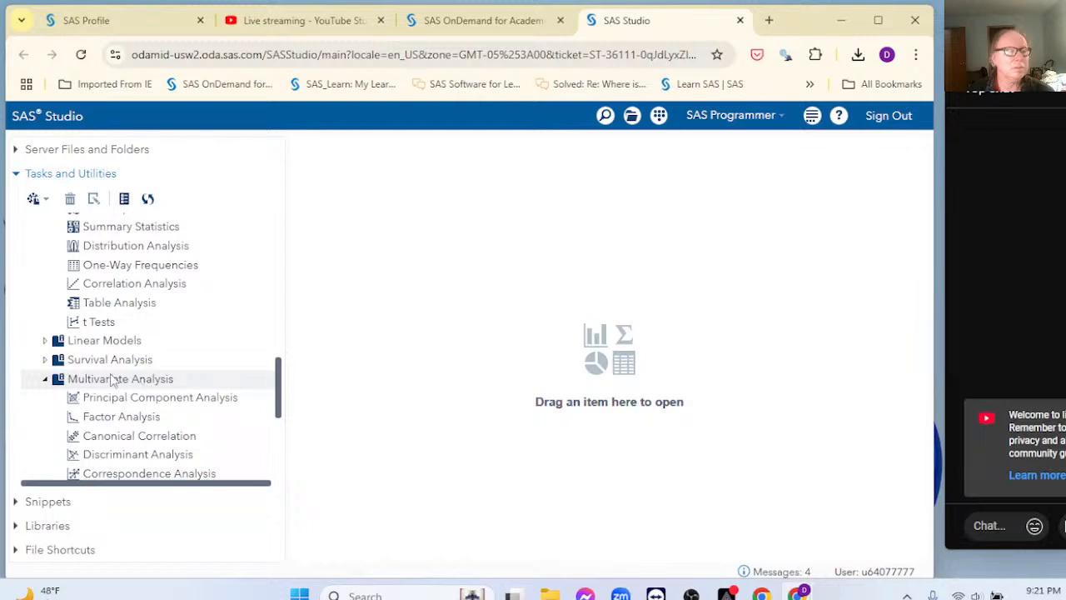
pyautogui.click(45, 342)
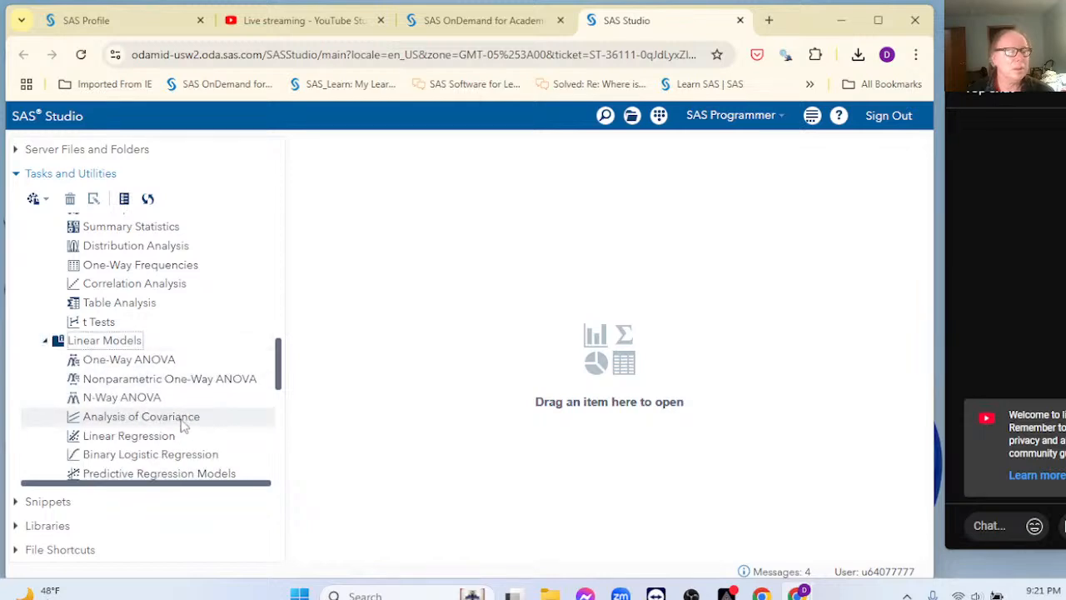
pyautogui.scroll(-1, 192, 432)
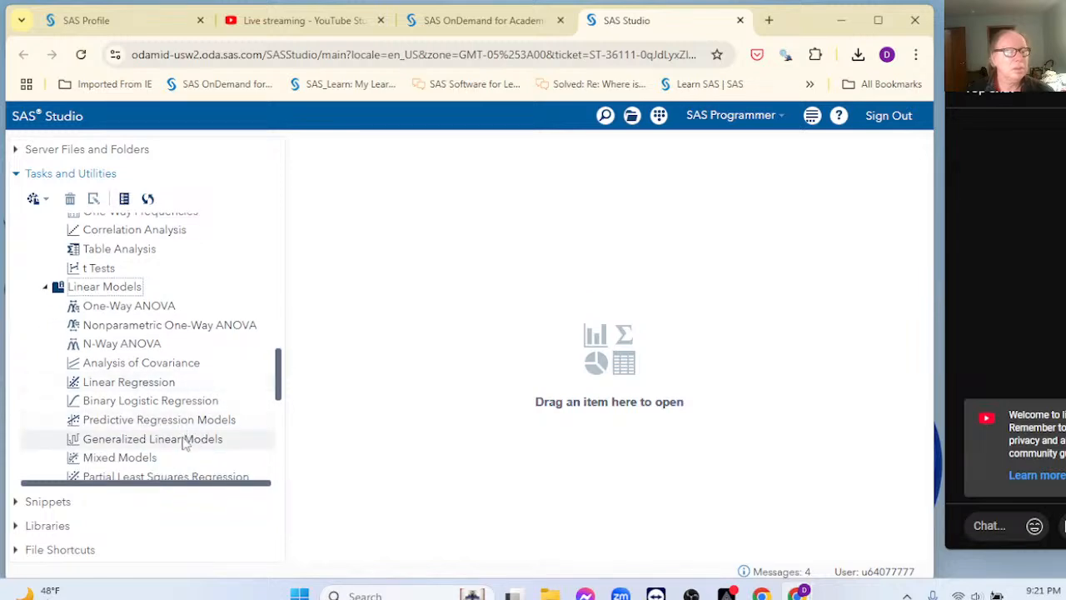
pyautogui.click(147, 386)
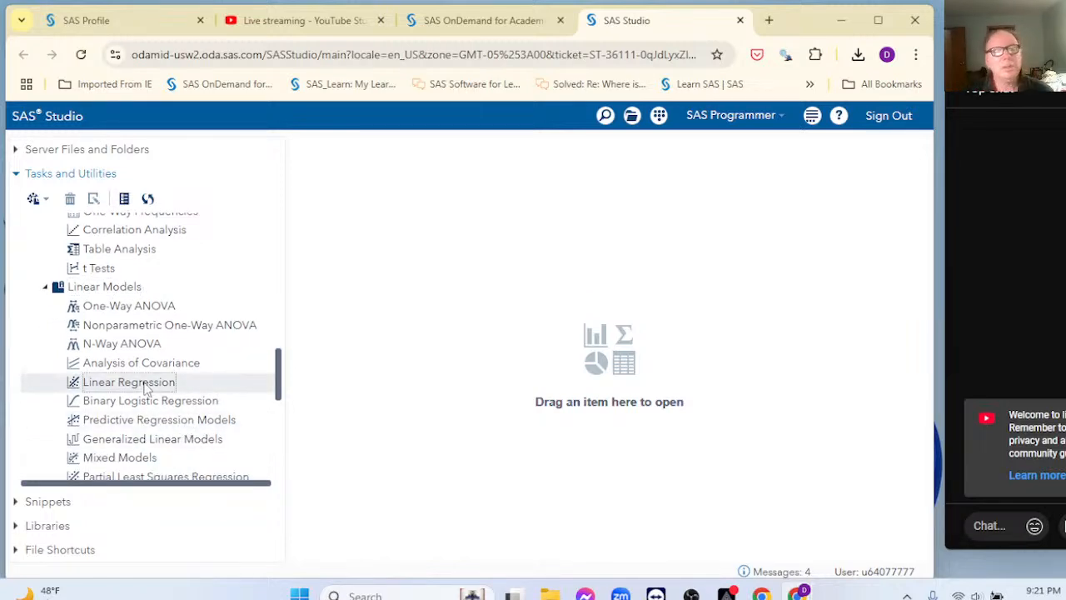
# Step: Open the Linear Regression task in maximized view, with MPG_City as the dependent variable and Horsepower as a classification variable
pyautogui.doubleClick(147, 386)
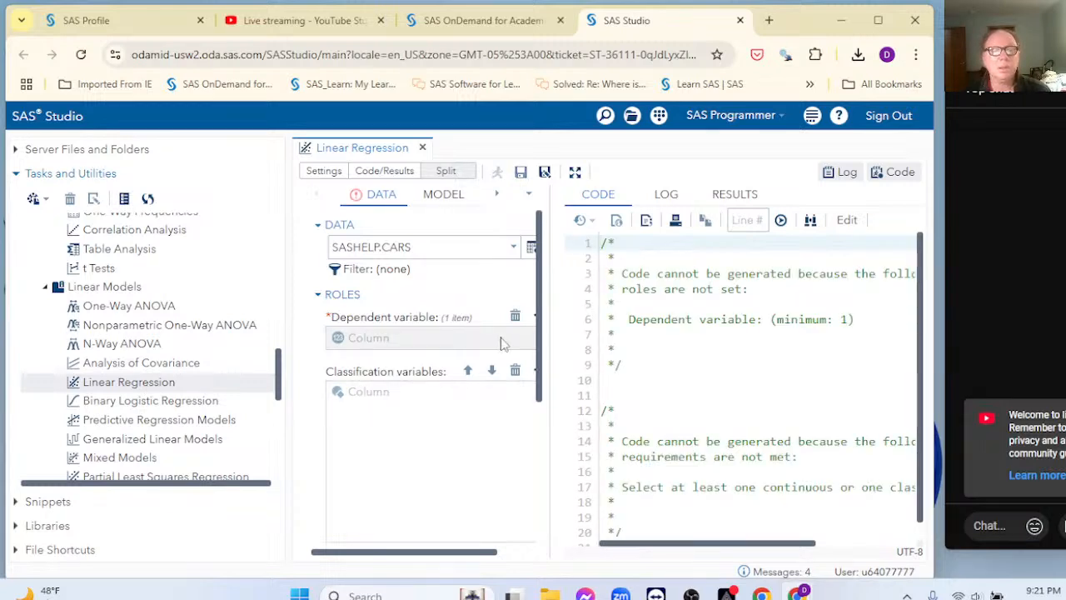
pyautogui.click(574, 172)
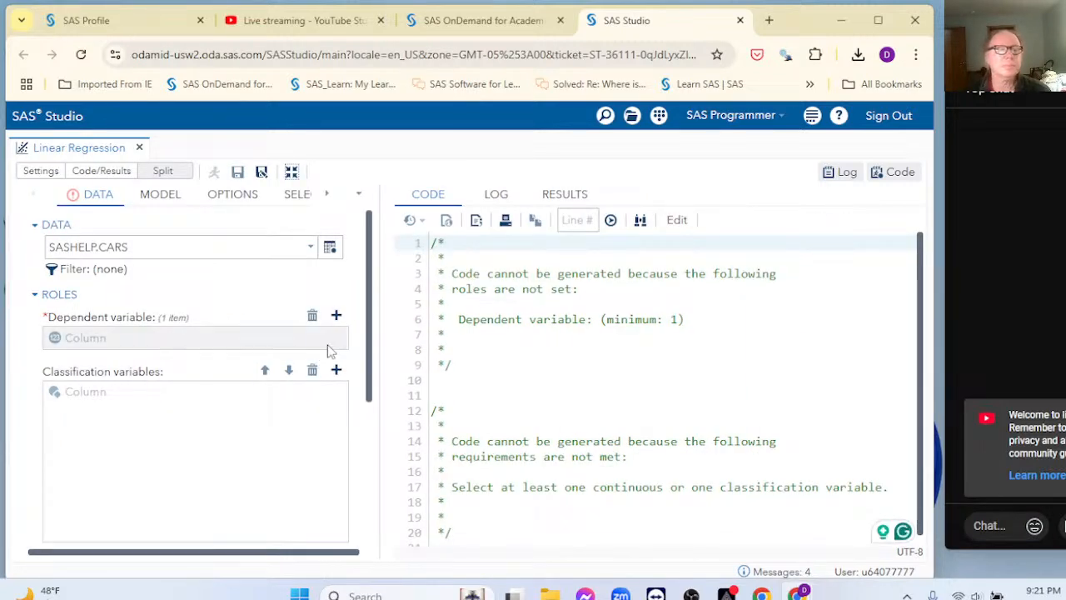
pyautogui.click(336, 316)
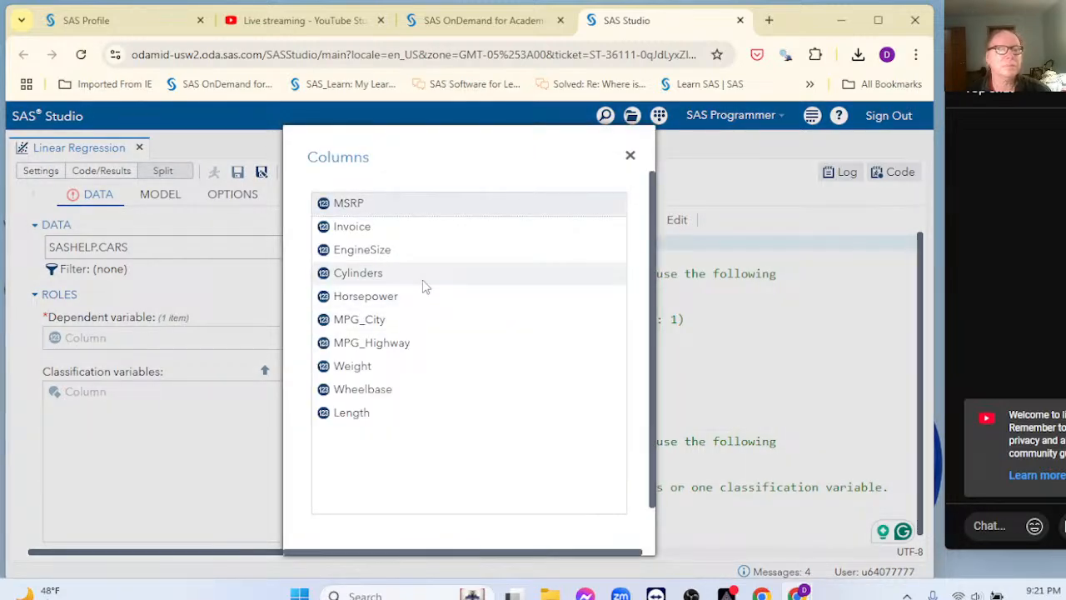
pyautogui.doubleClick(375, 319)
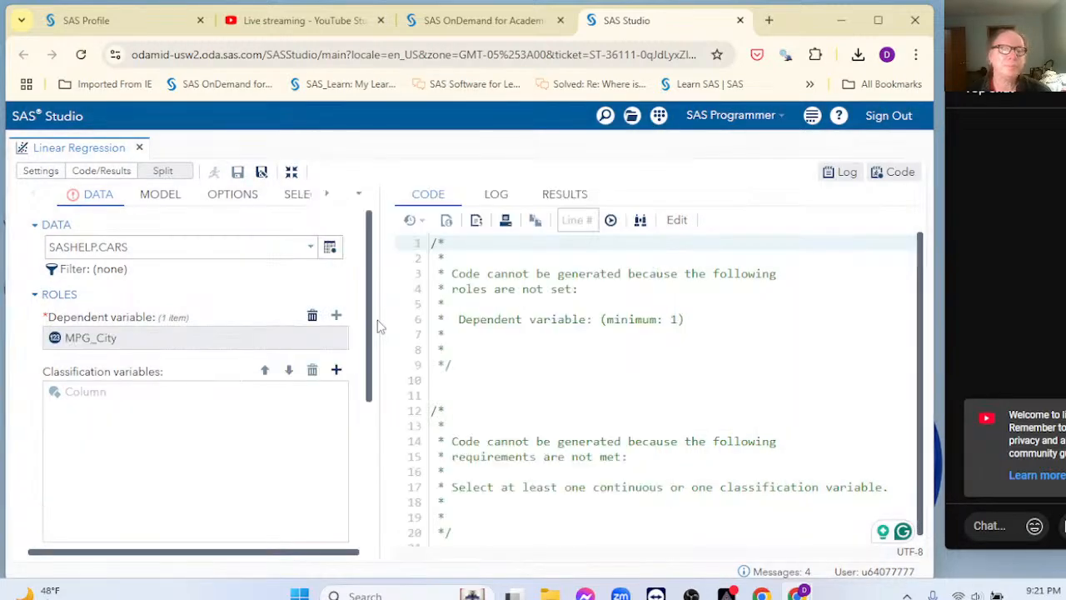
pyautogui.click(339, 374)
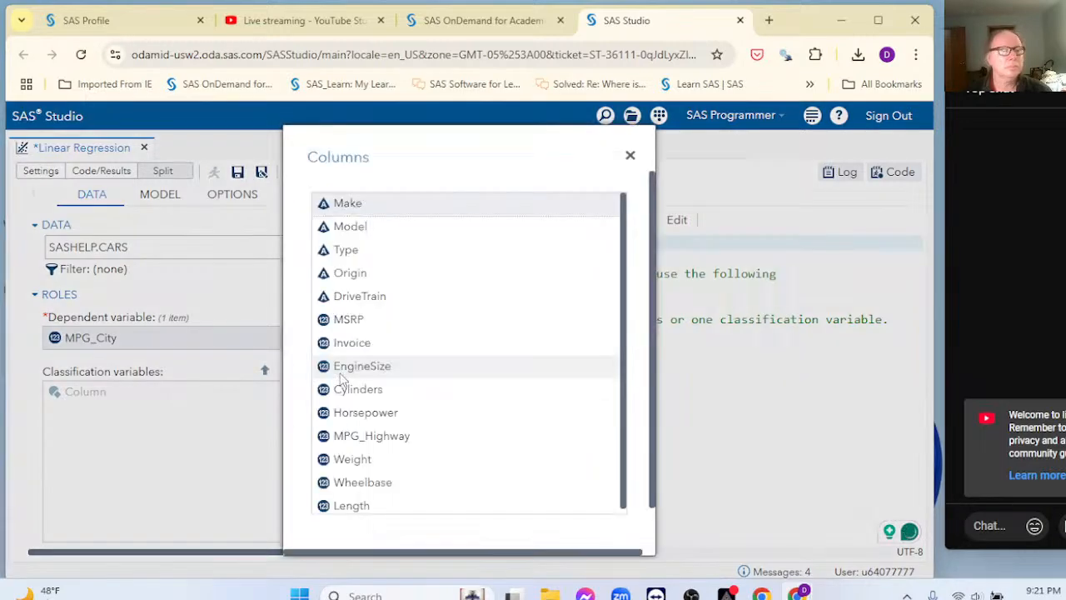
pyautogui.doubleClick(391, 412)
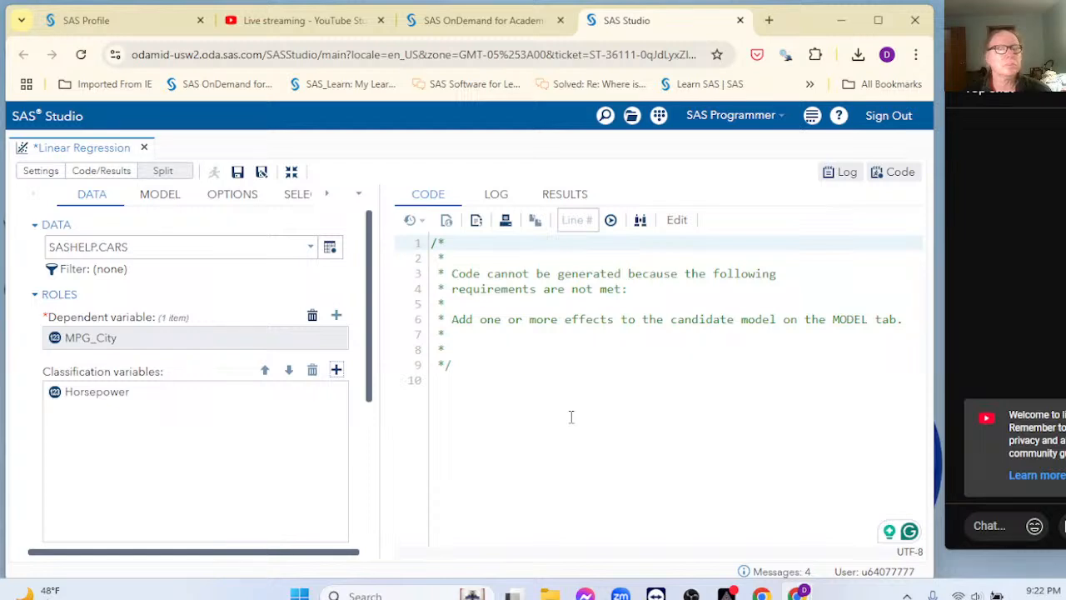
pyautogui.click(524, 376)
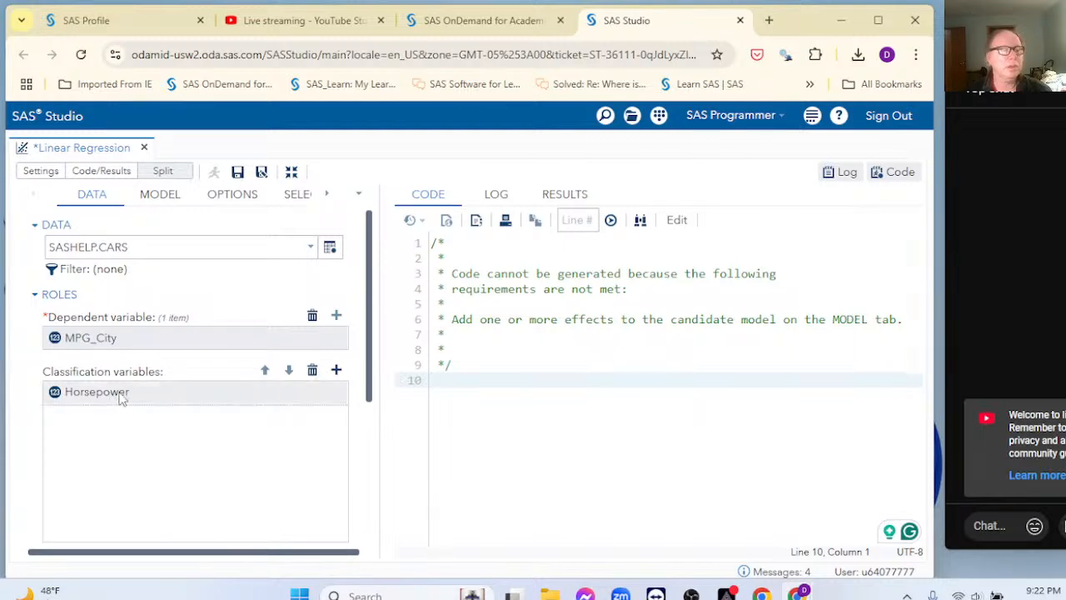
# Step: Clear both assigned roles, and set Horsepower as the dependent variable and MPG_City as a classification variable
pyautogui.click(312, 370)
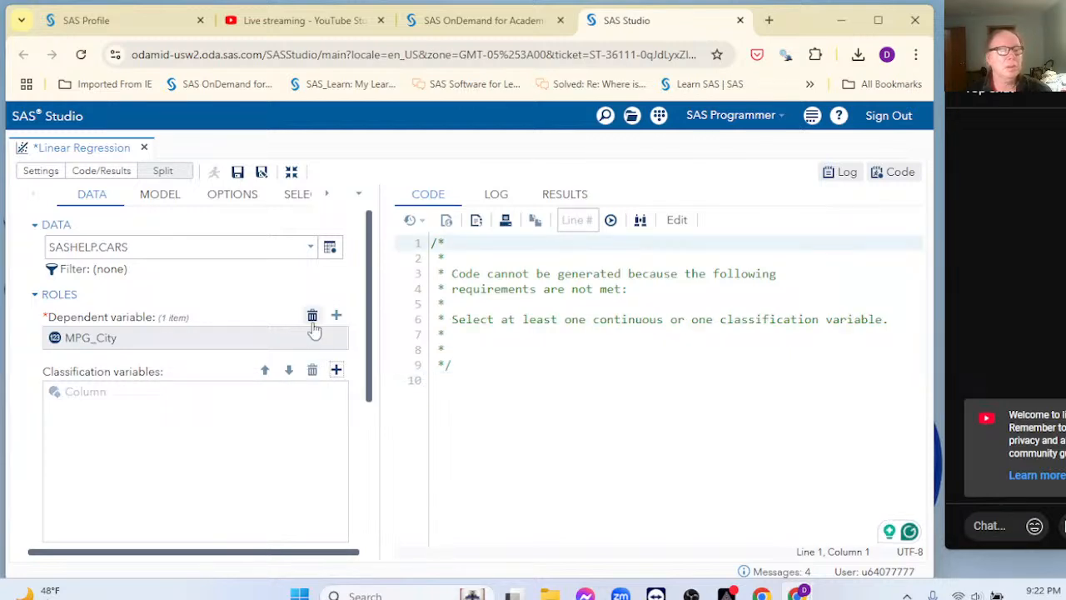
pyautogui.click(312, 317)
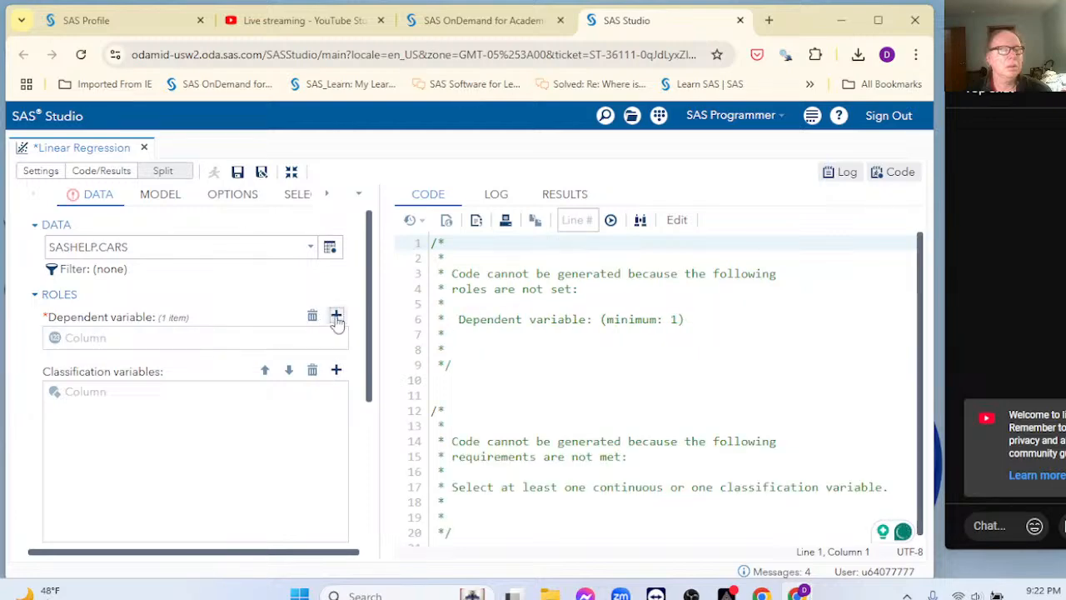
pyautogui.click(336, 317)
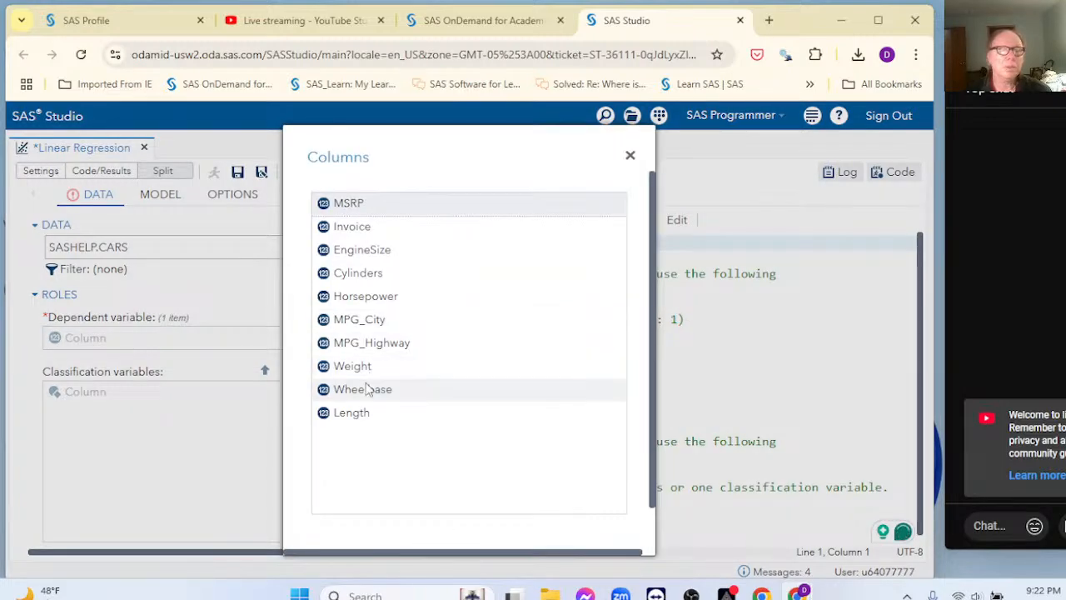
pyautogui.doubleClick(360, 297)
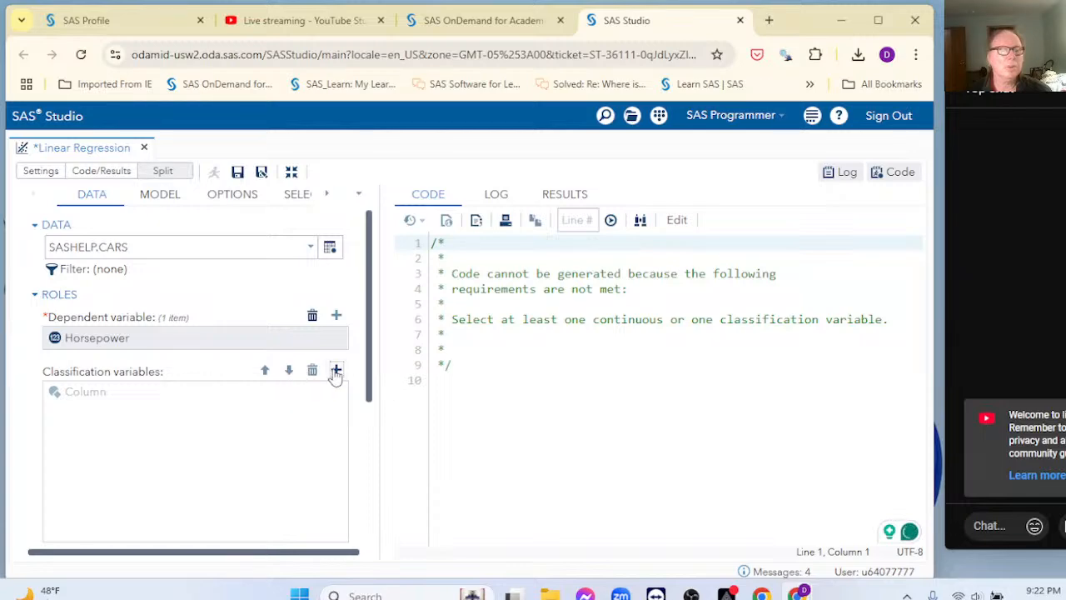
pyautogui.click(335, 370)
pyautogui.doubleClick(375, 412)
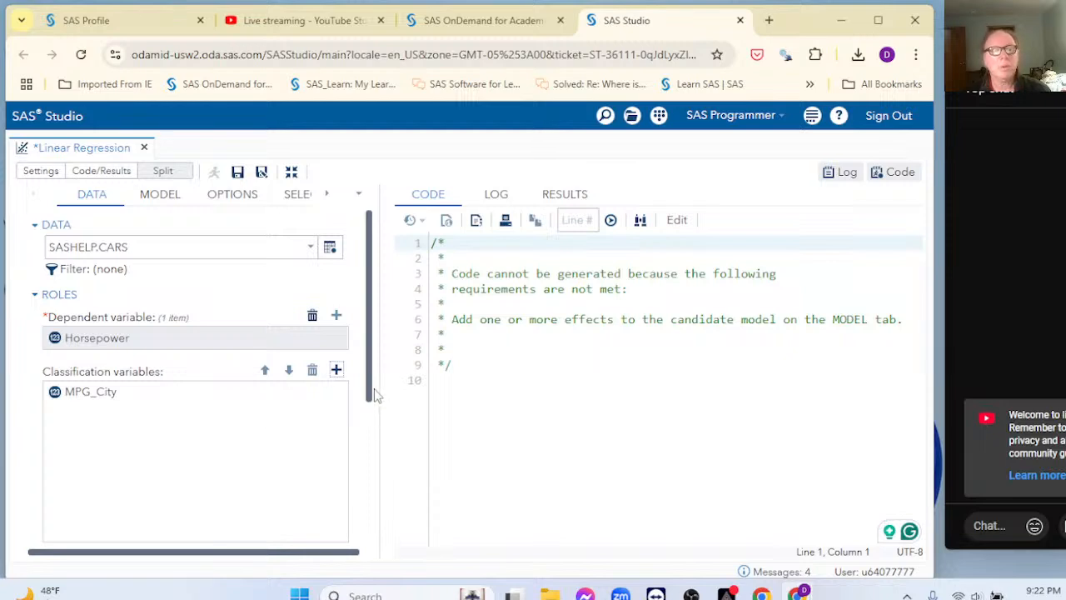
# Step: Remove MPG_City from the classification variables and assign it as a continuous variable instead
pyautogui.scroll(-4, 279, 432)
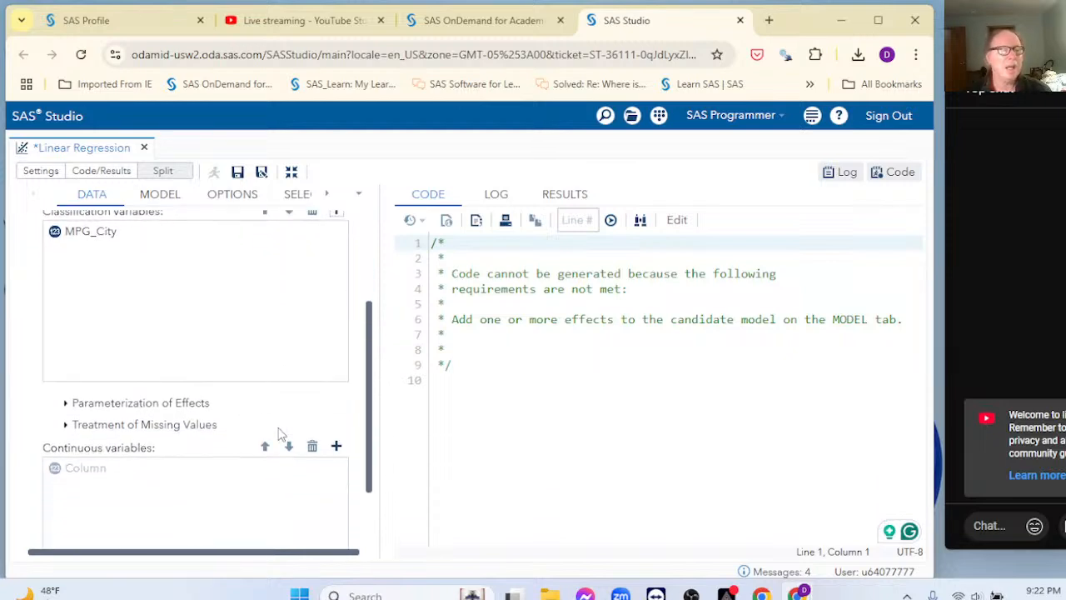
pyautogui.scroll(-1, 279, 431)
pyautogui.scroll(5, 279, 432)
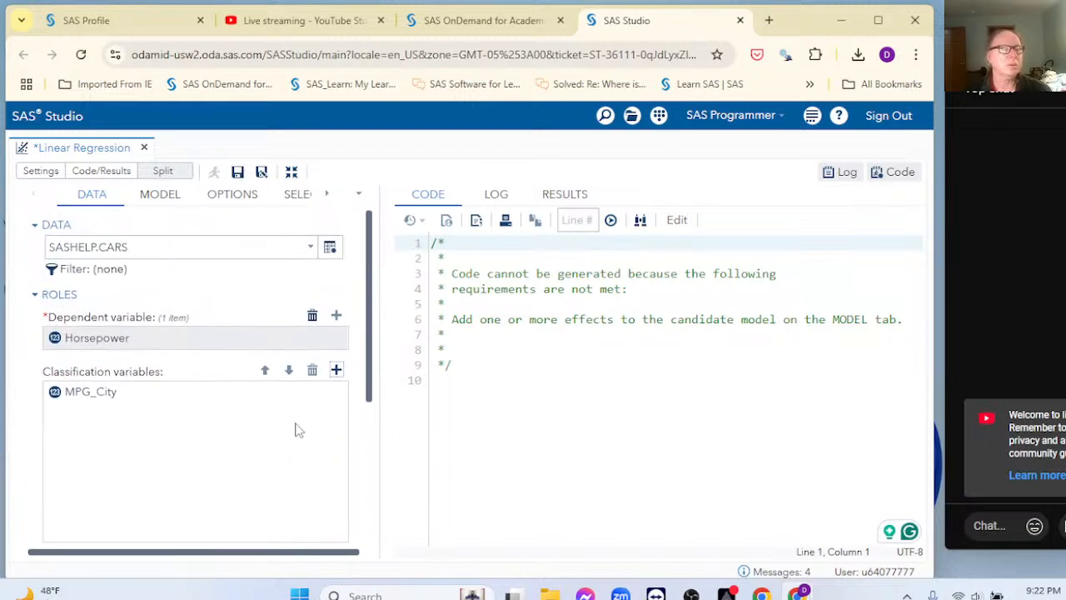
pyautogui.click(336, 371)
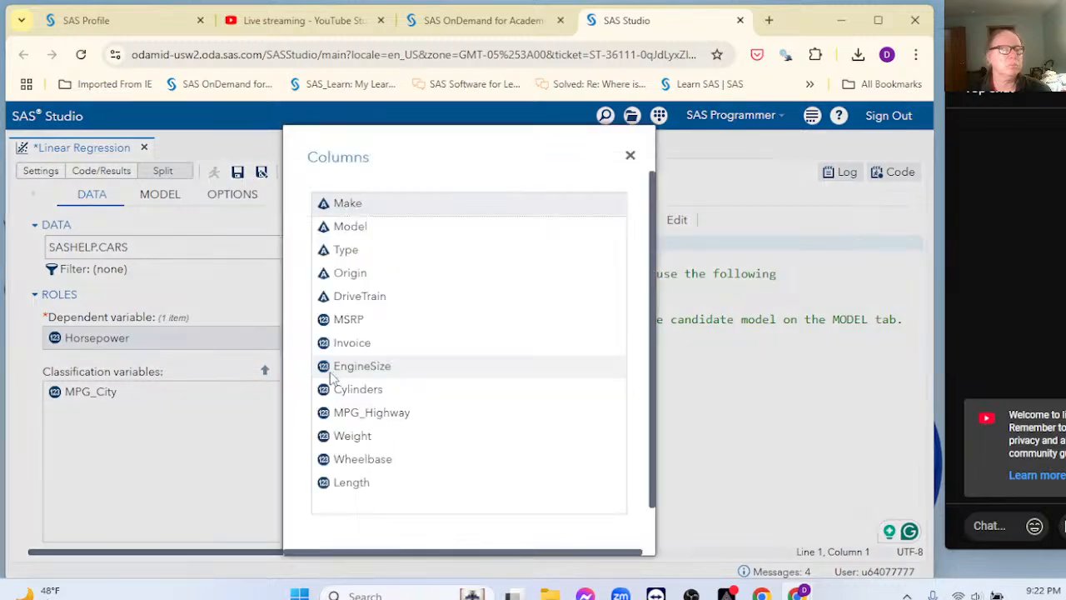
pyautogui.click(629, 158)
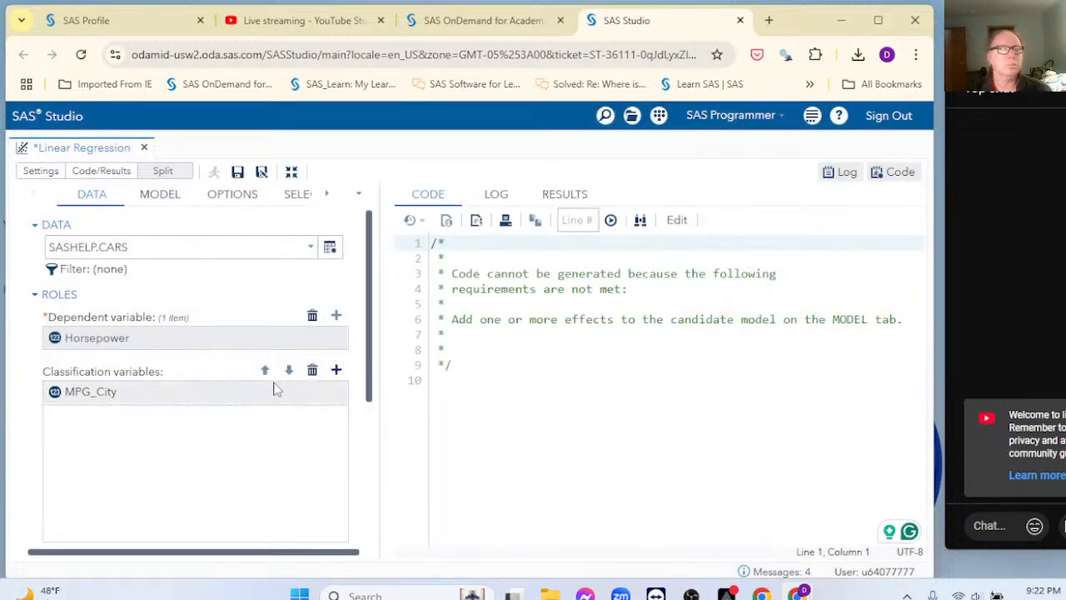
pyautogui.click(311, 369)
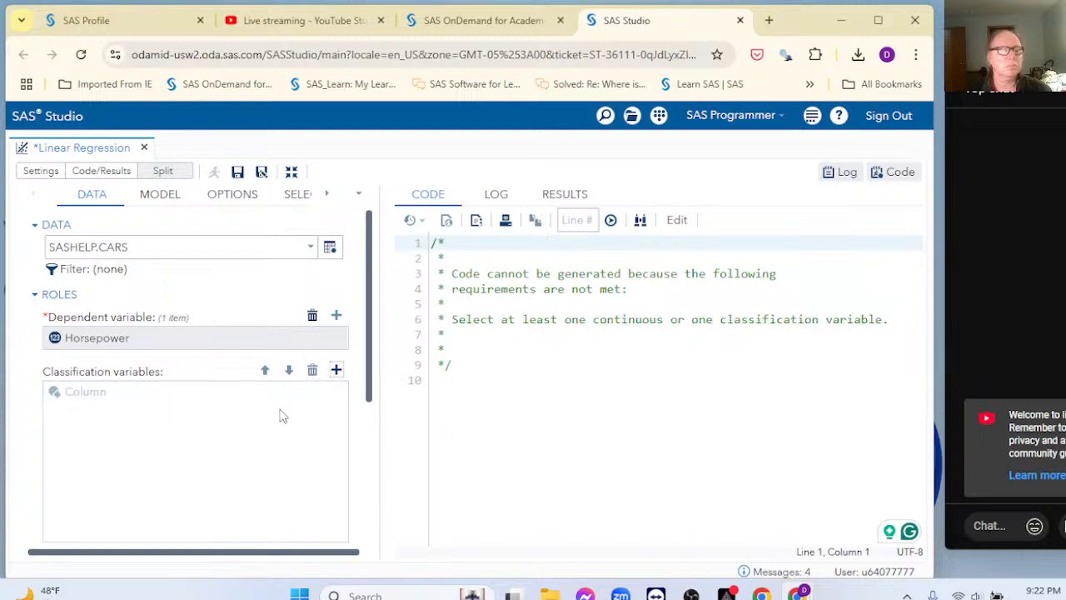
pyautogui.scroll(-5, 281, 416)
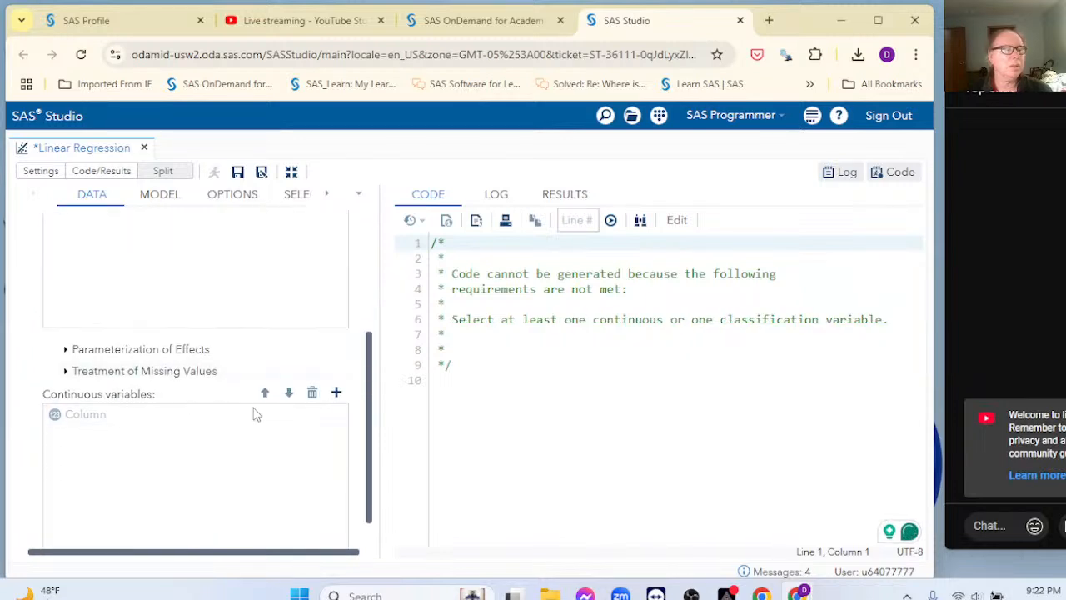
pyautogui.click(336, 394)
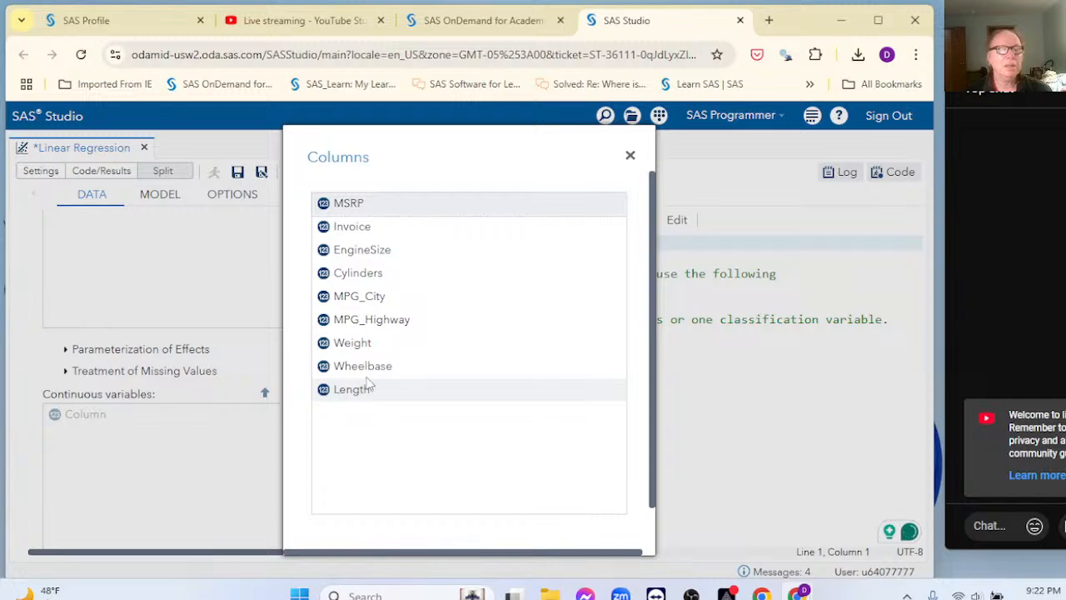
pyautogui.click(345, 302)
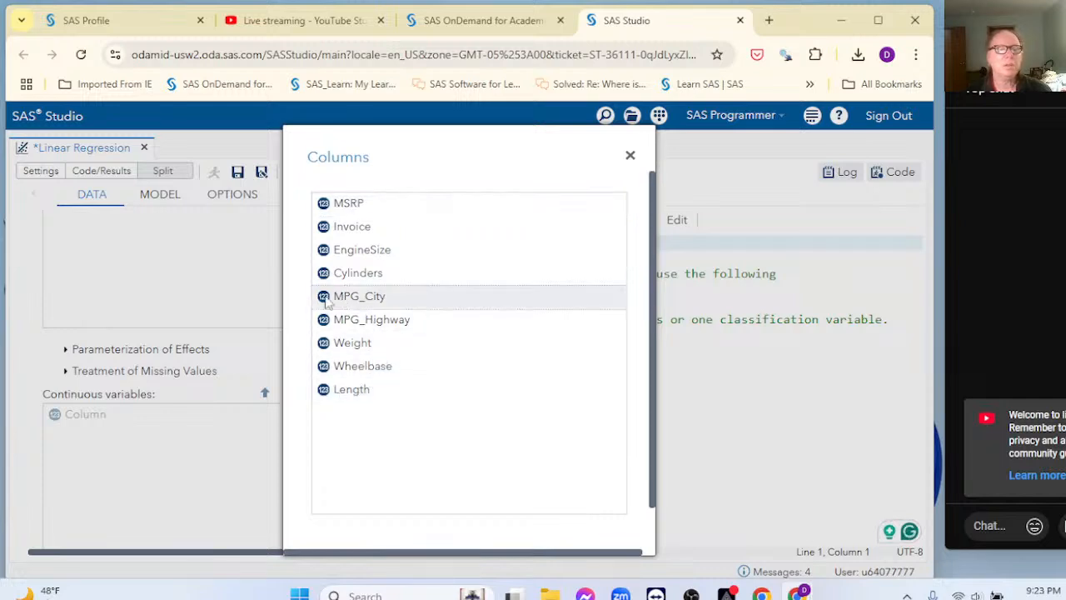
pyautogui.doubleClick(337, 301)
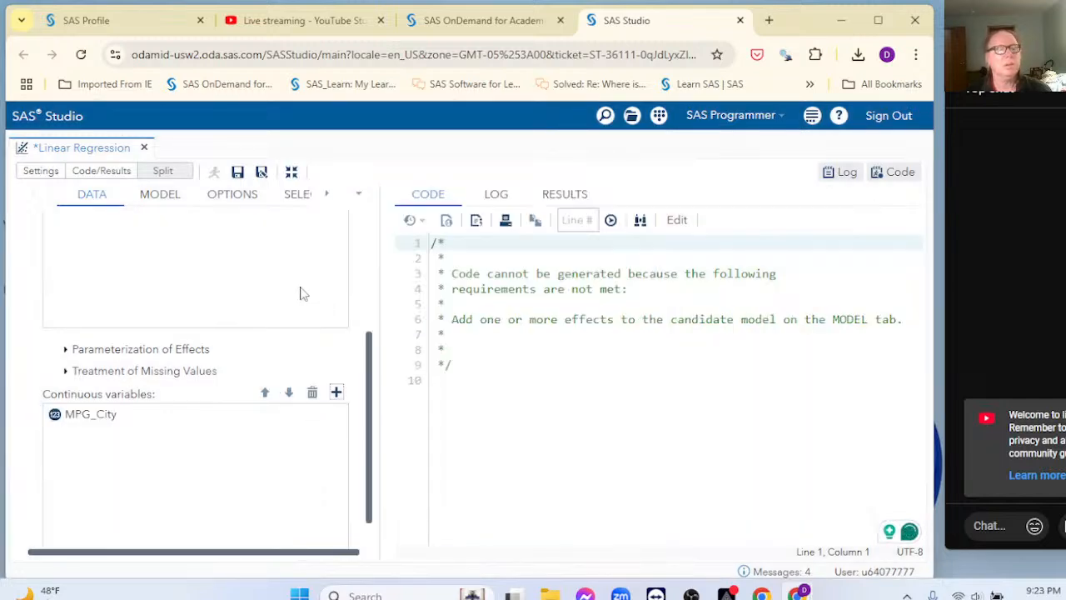
pyautogui.scroll(1, 306, 292)
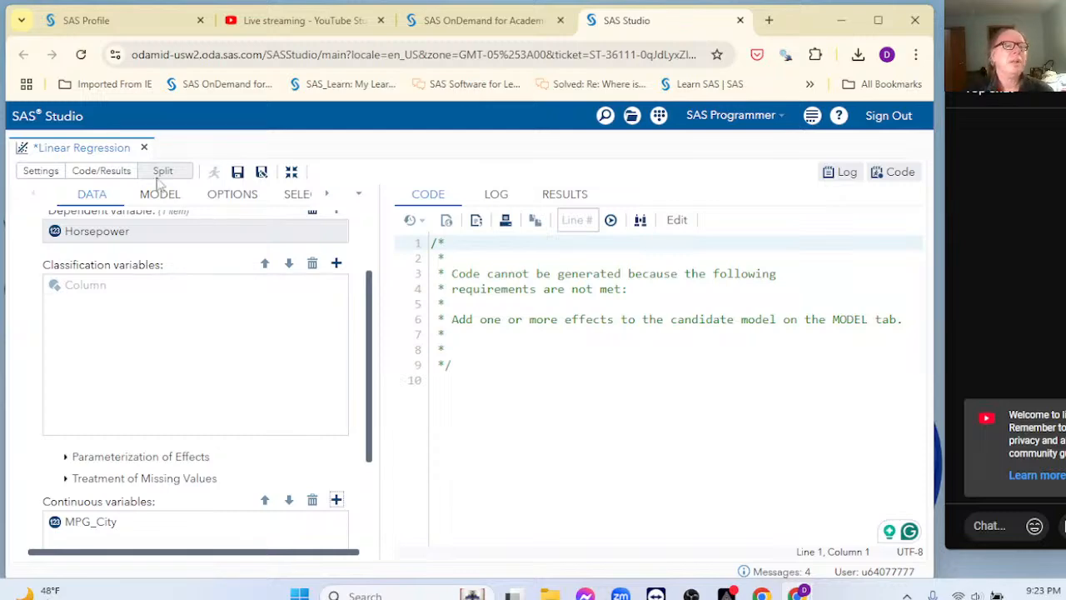
# Step: Close the Linear Regression task without saving it, and collapse the Linear Models category in the task list
pyautogui.click(144, 148)
pyautogui.click(507, 401)
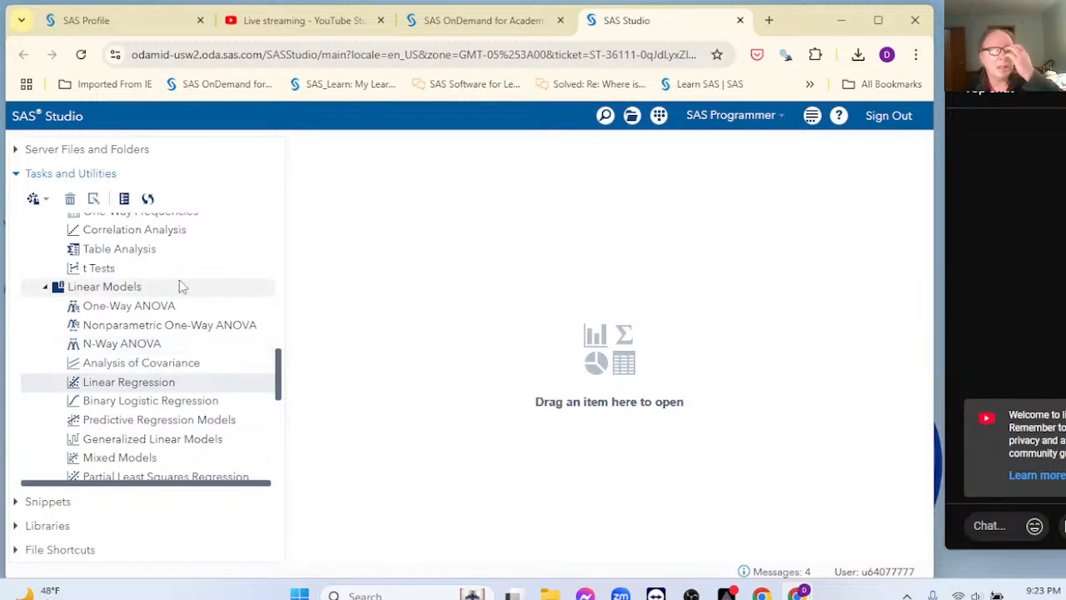
pyautogui.scroll(-1, 209, 275)
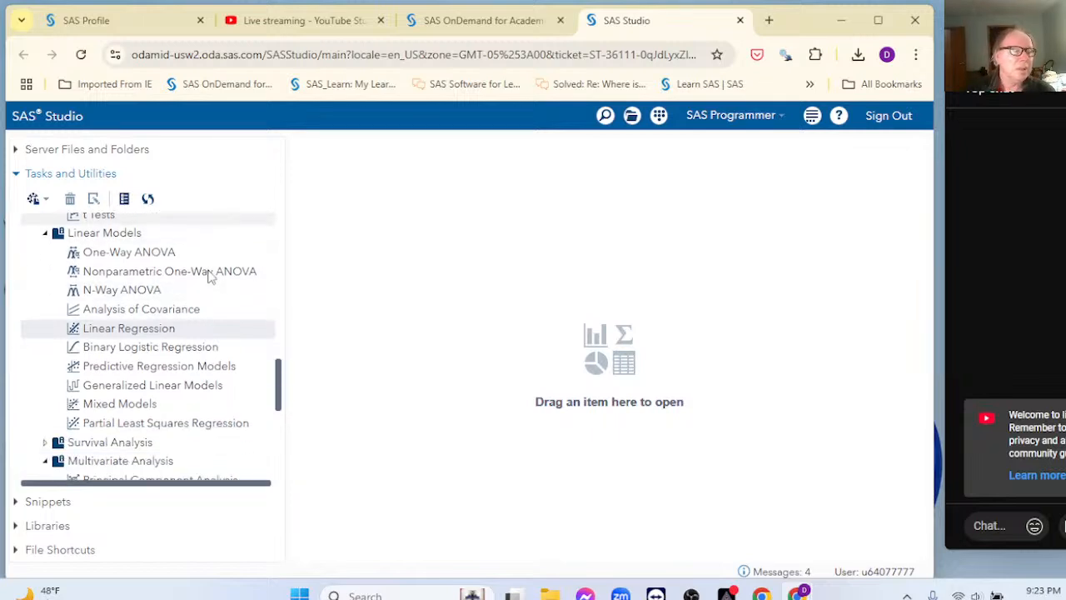
pyautogui.click(45, 234)
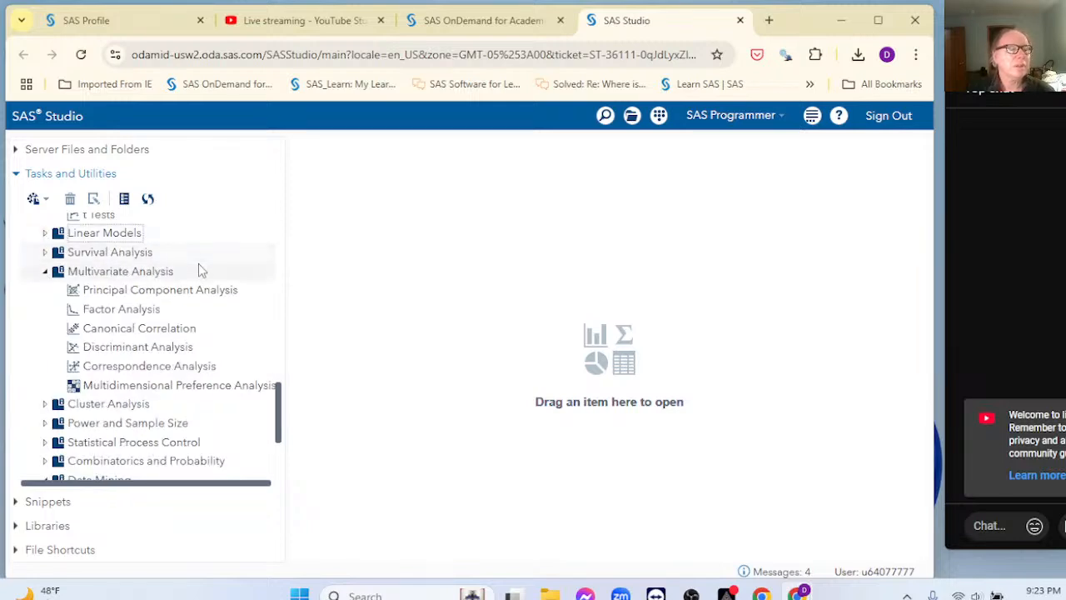
# Step: Open the Box Plot task from the Graph category and maximize its view
pyautogui.scroll(7, 200, 269)
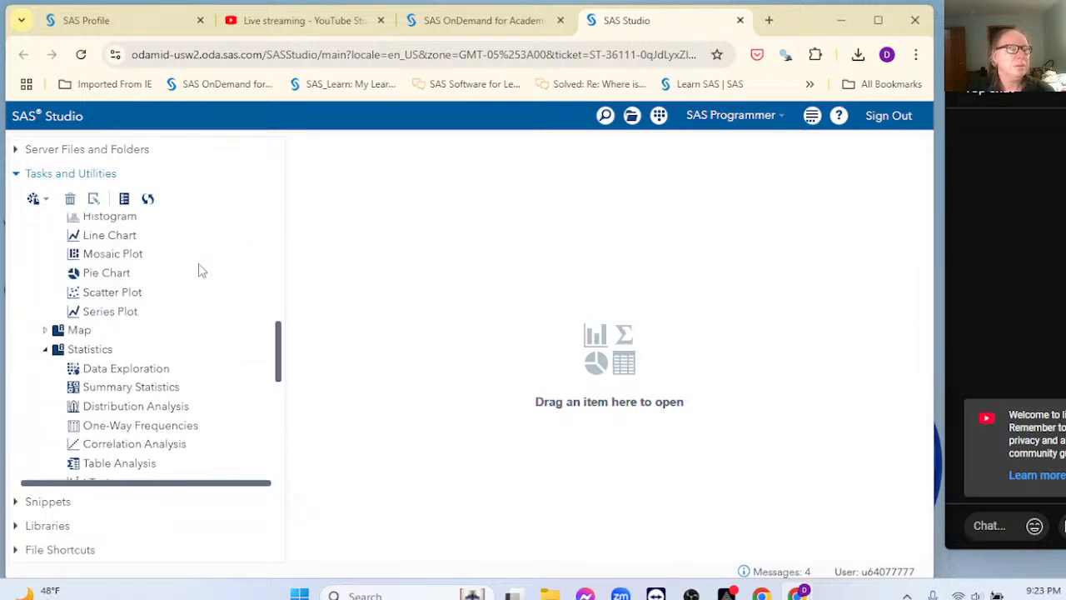
pyautogui.scroll(2, 200, 269)
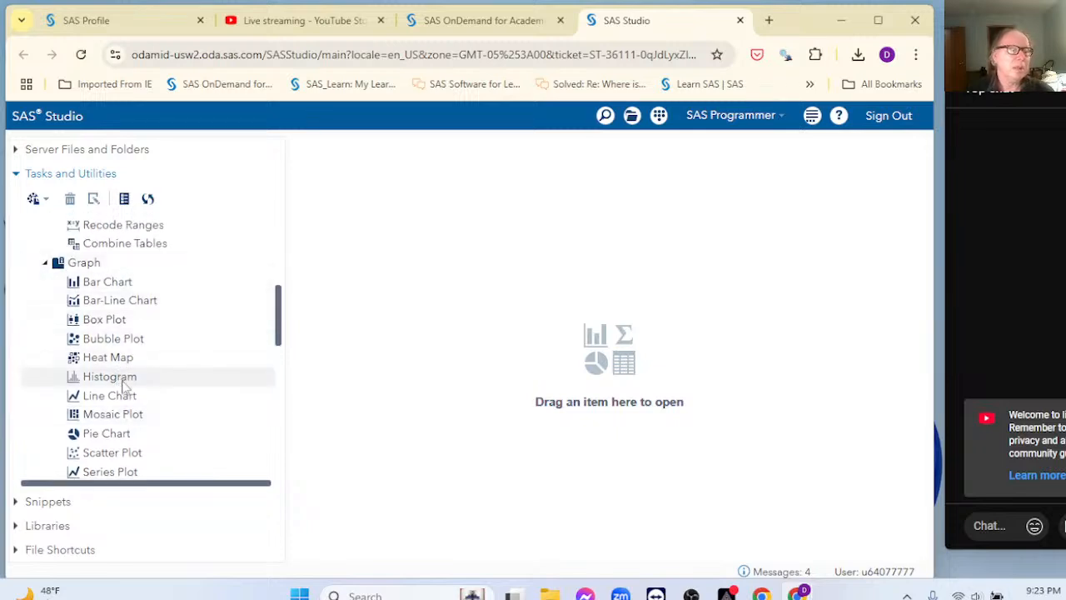
pyautogui.doubleClick(104, 320)
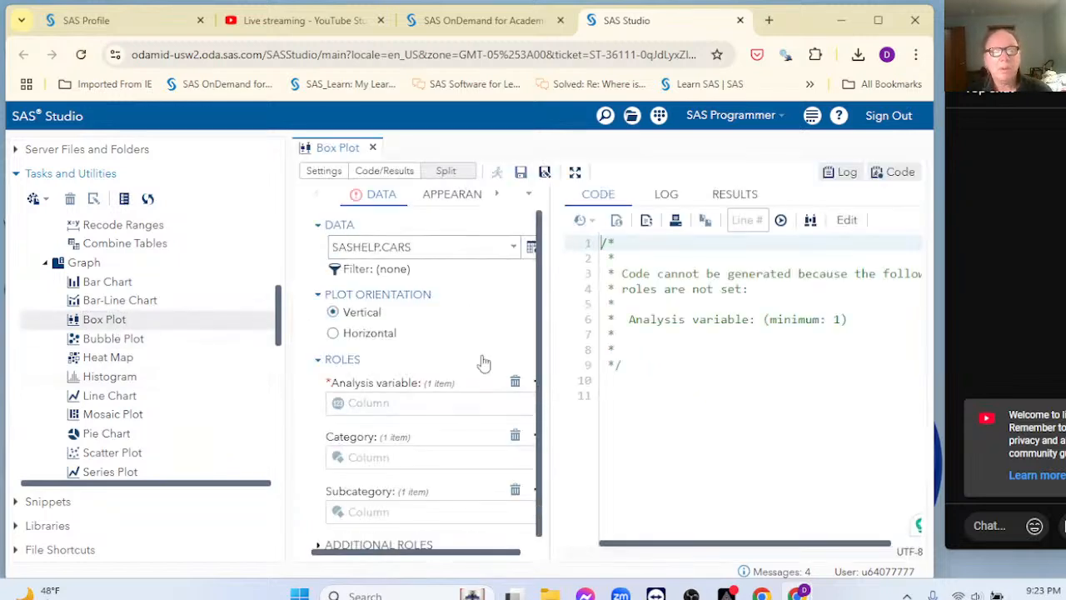
pyautogui.click(575, 173)
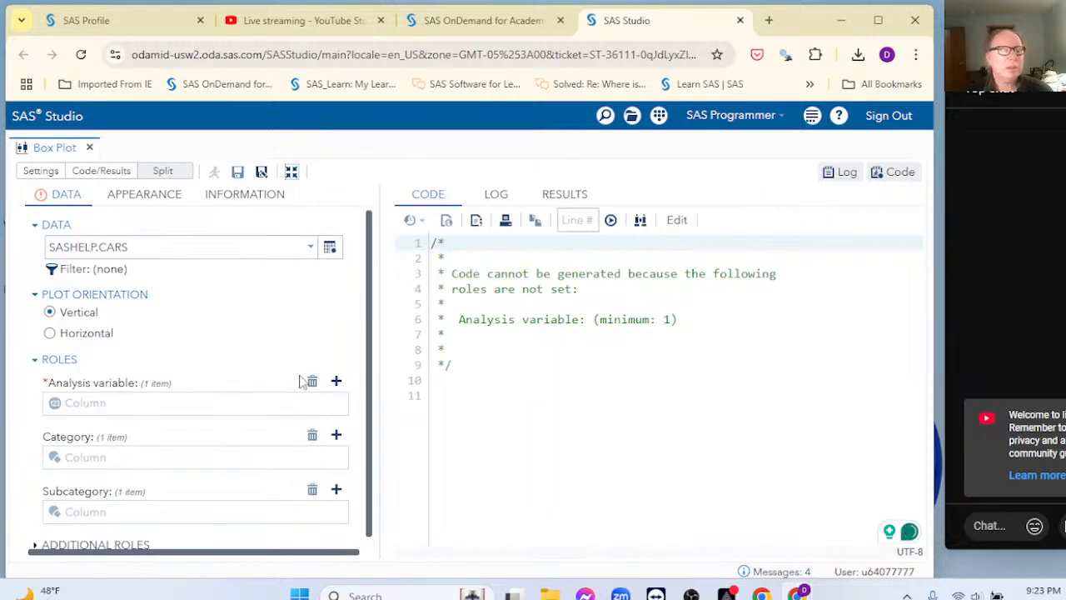
# Step: Assign MPG_Highway as the box plot's analysis variable and Type as its category, and show the appearance settings
pyautogui.click(336, 383)
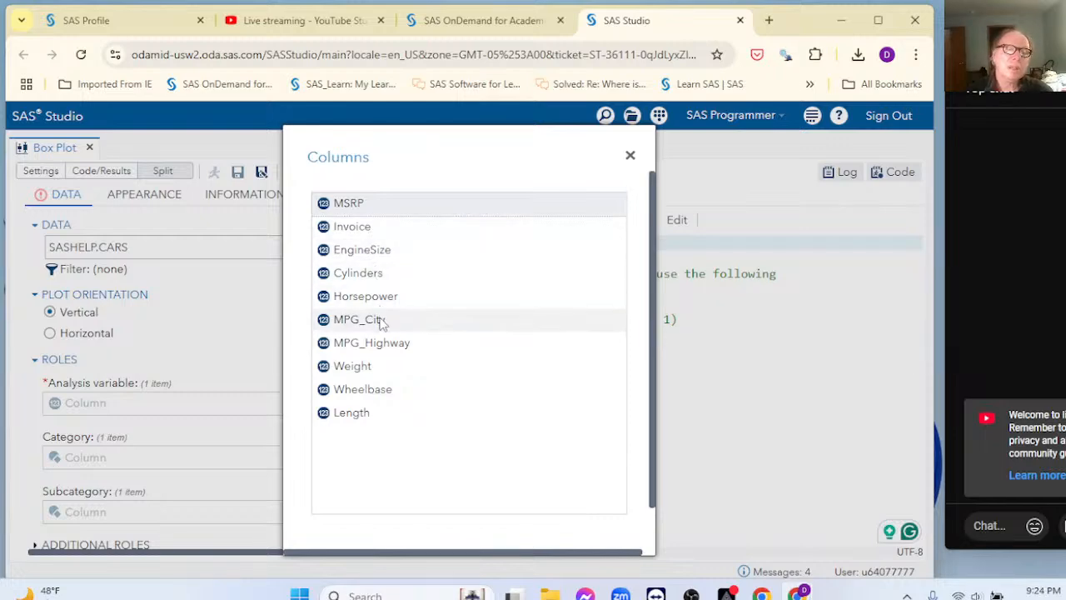
pyautogui.doubleClick(382, 352)
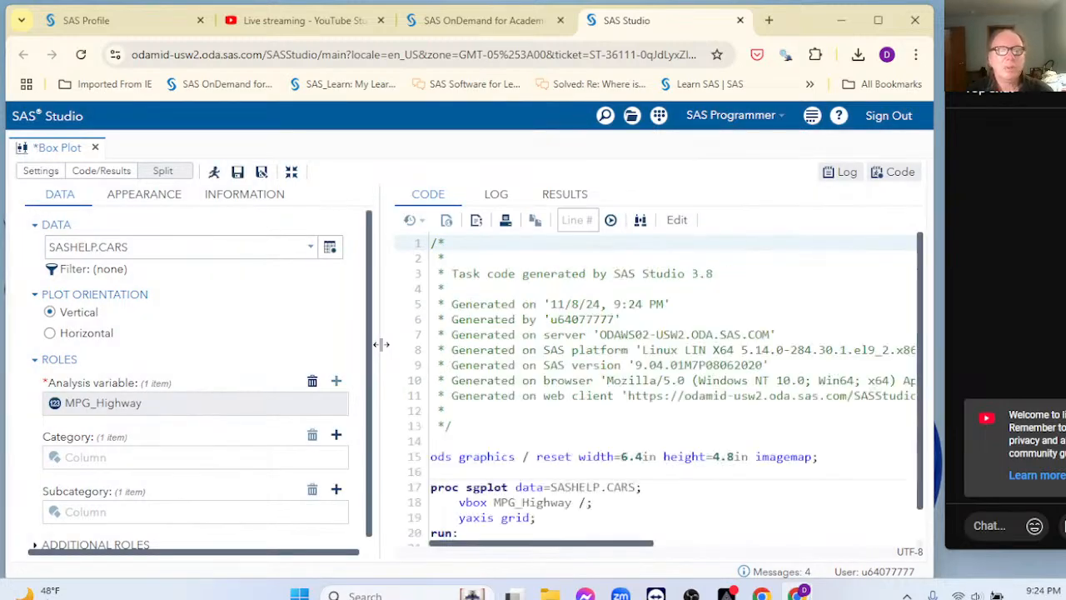
pyautogui.scroll(-1, 250, 431)
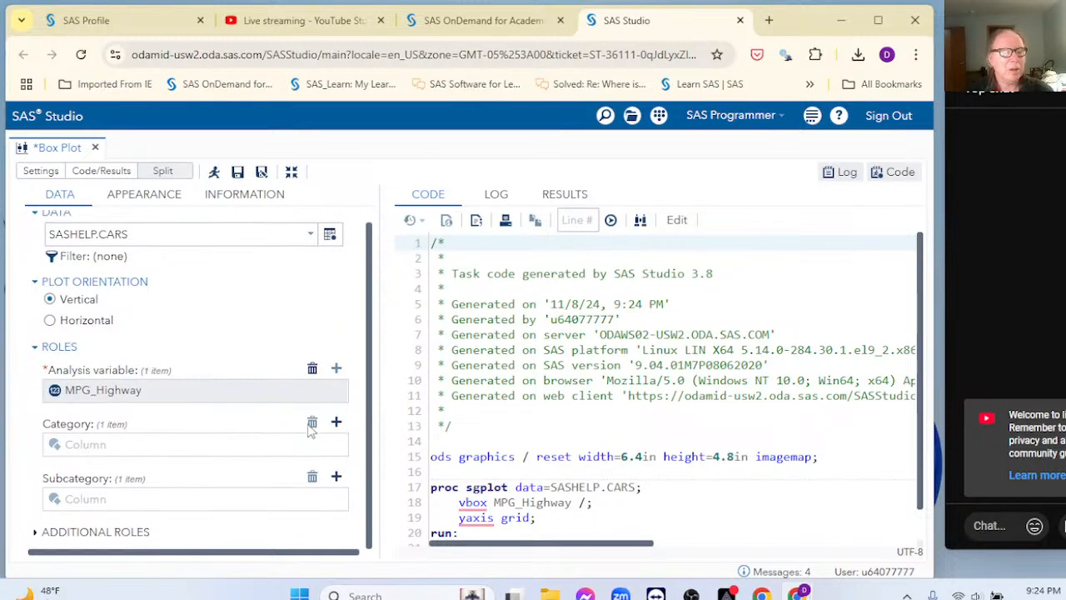
pyautogui.click(335, 424)
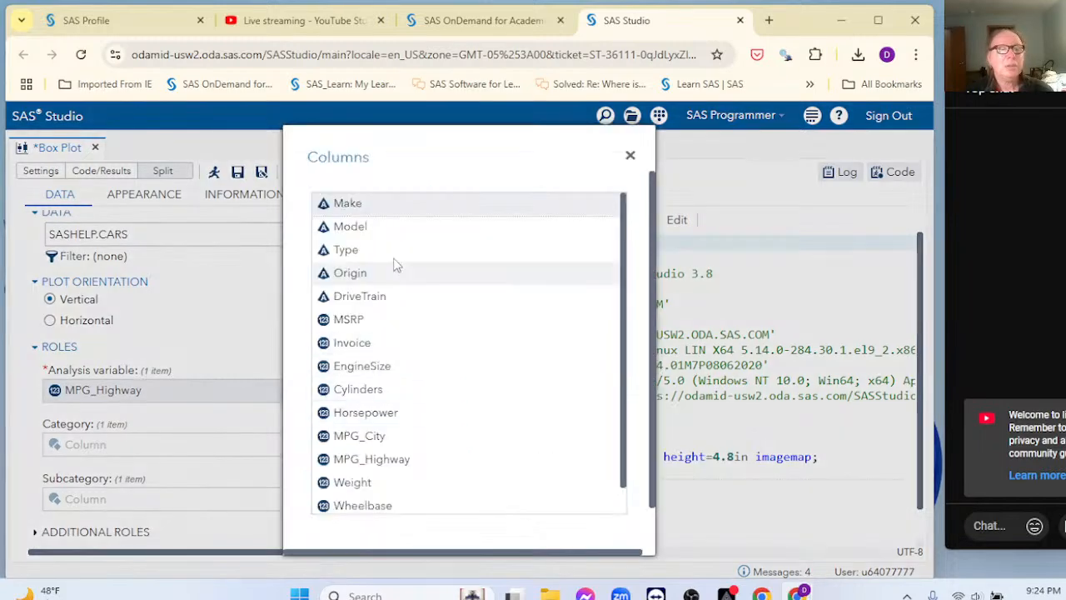
pyautogui.doubleClick(334, 250)
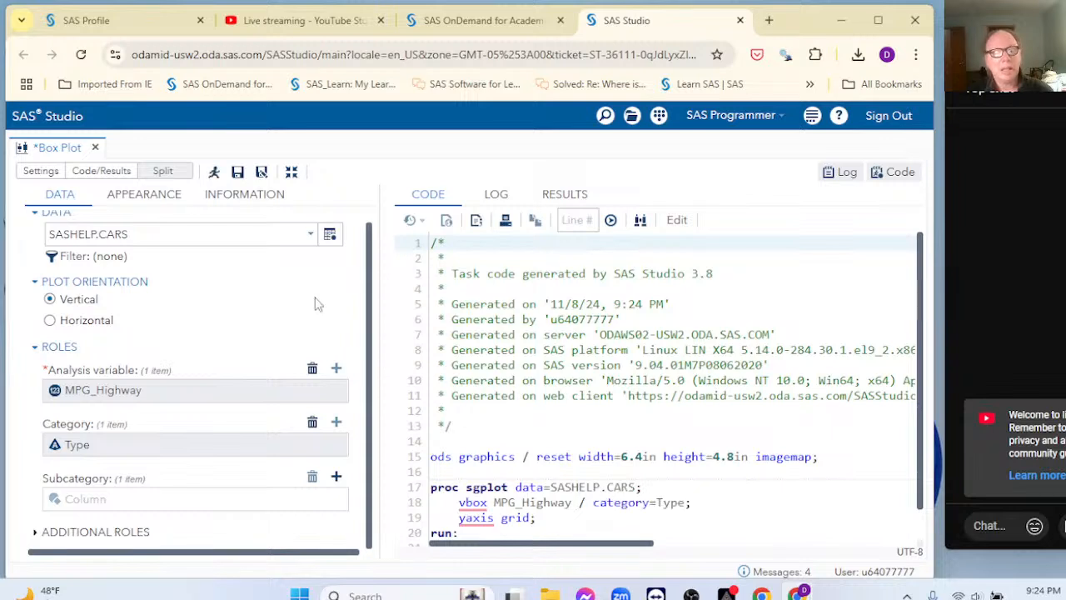
pyautogui.click(138, 194)
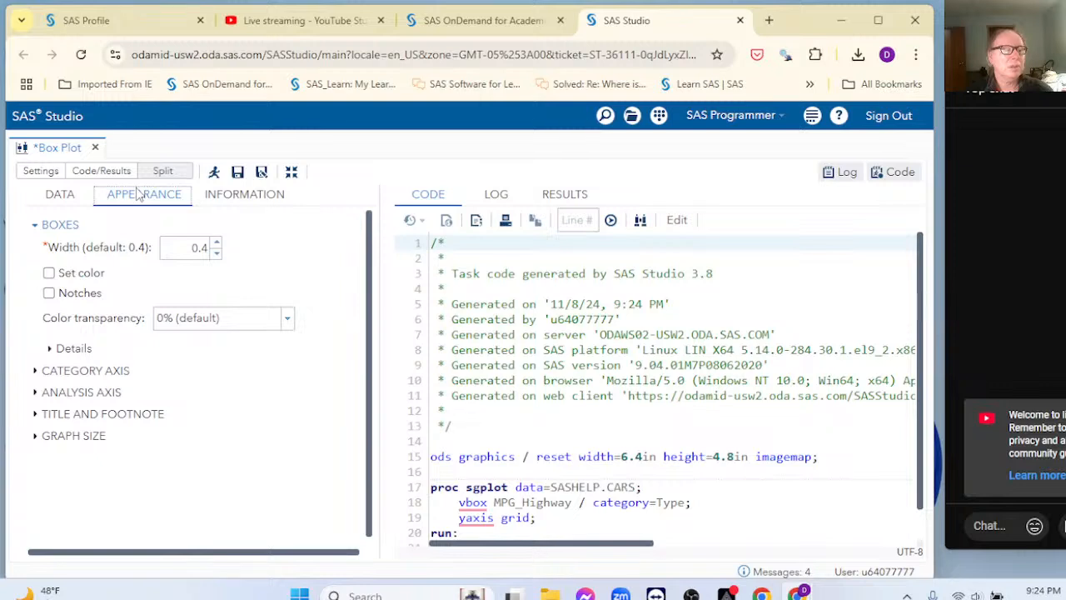
# Step: Check the Box Plot task's information, return to its data settings, and run the task
pyautogui.click(238, 198)
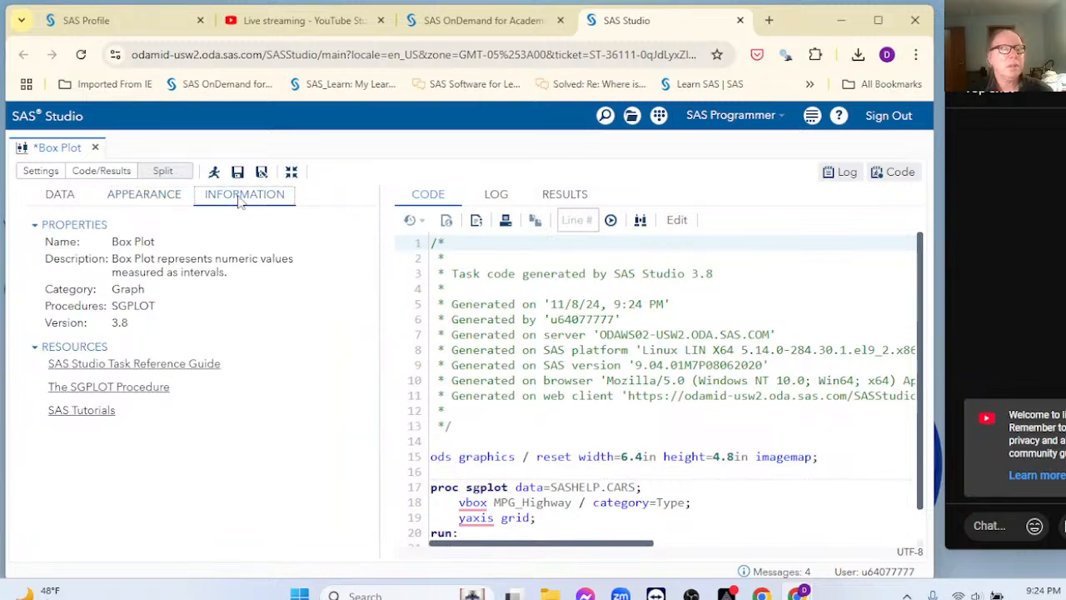
pyautogui.click(68, 202)
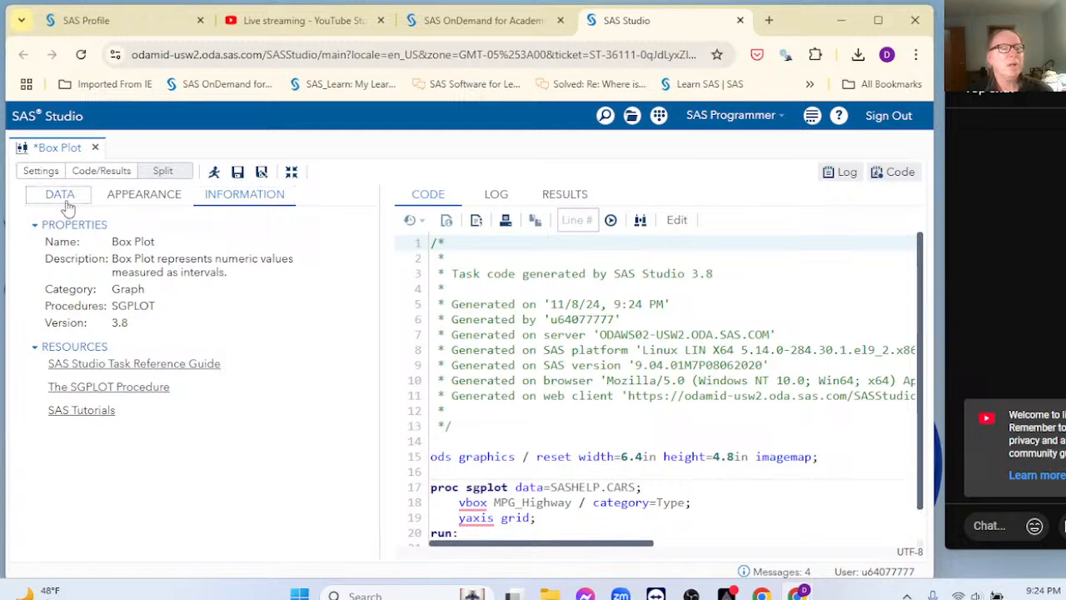
pyautogui.click(214, 171)
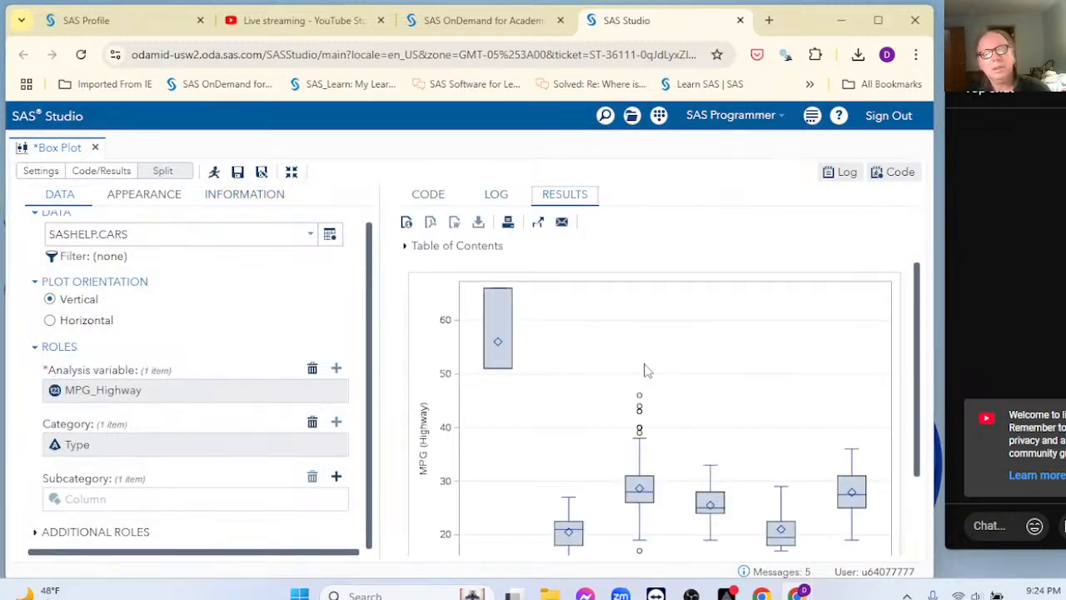
# Step: Examine the highway MPG box plot across vehicle types, including the summary statistics of the SUV, Truck and Hybrid boxes
pyautogui.scroll(-2, 688, 385)
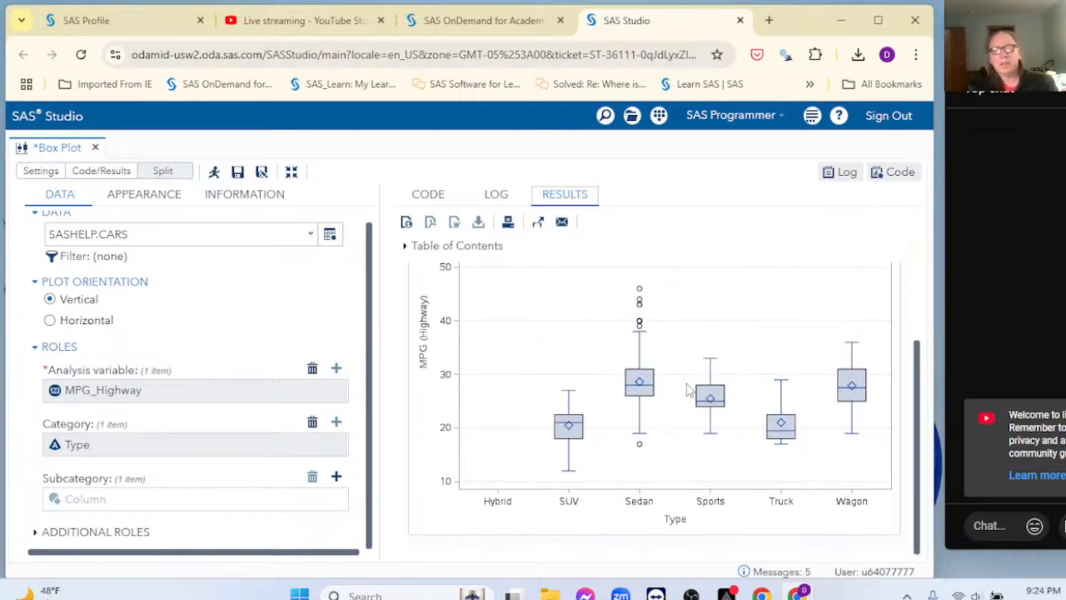
pyautogui.scroll(2, 708, 391)
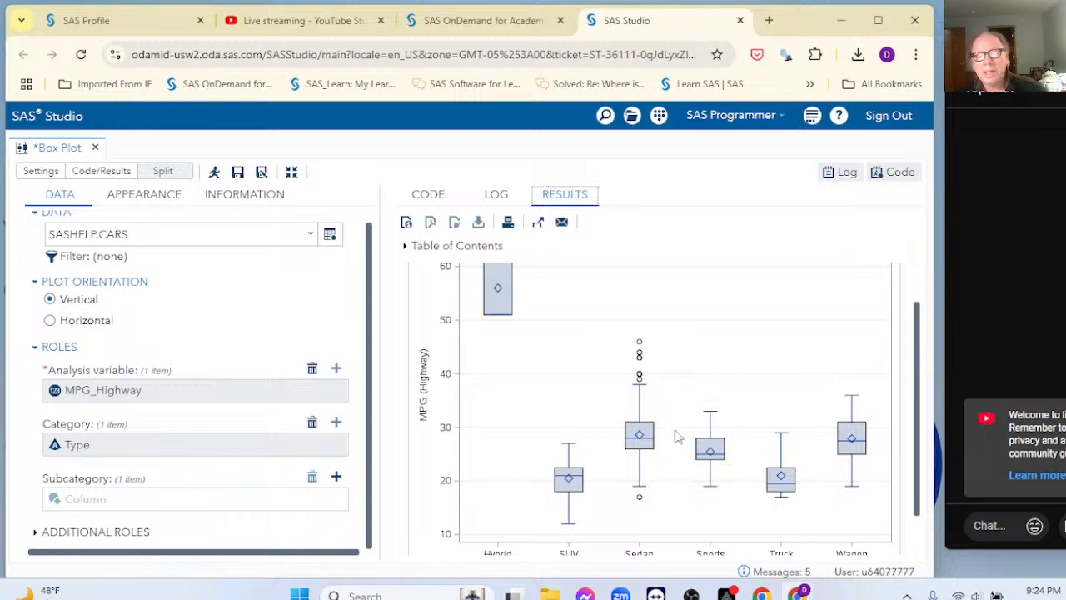
pyautogui.scroll(-2, 705, 474)
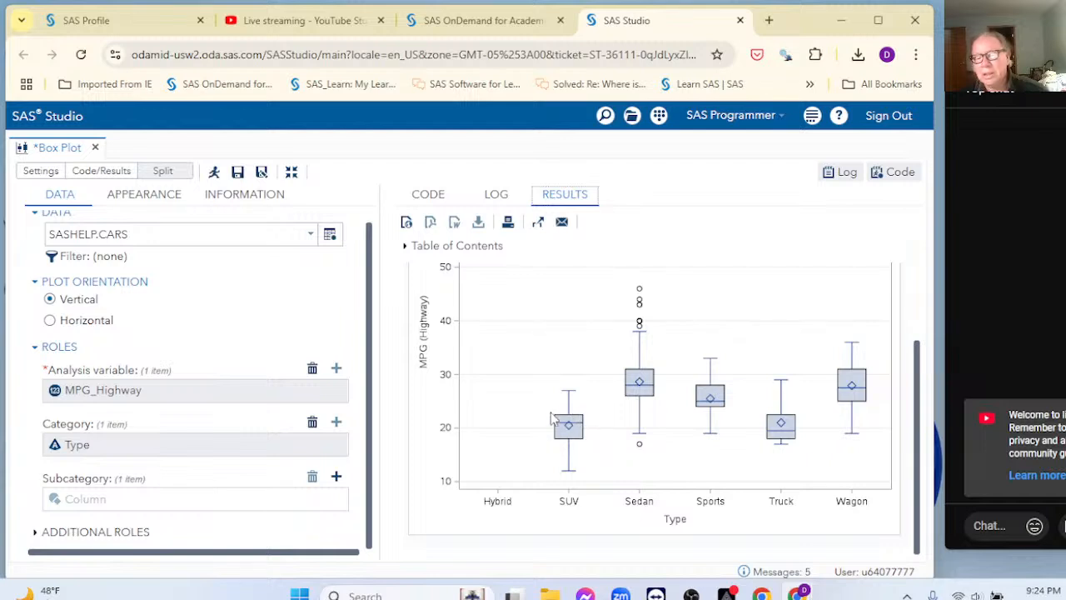
pyautogui.moveTo(577, 421)
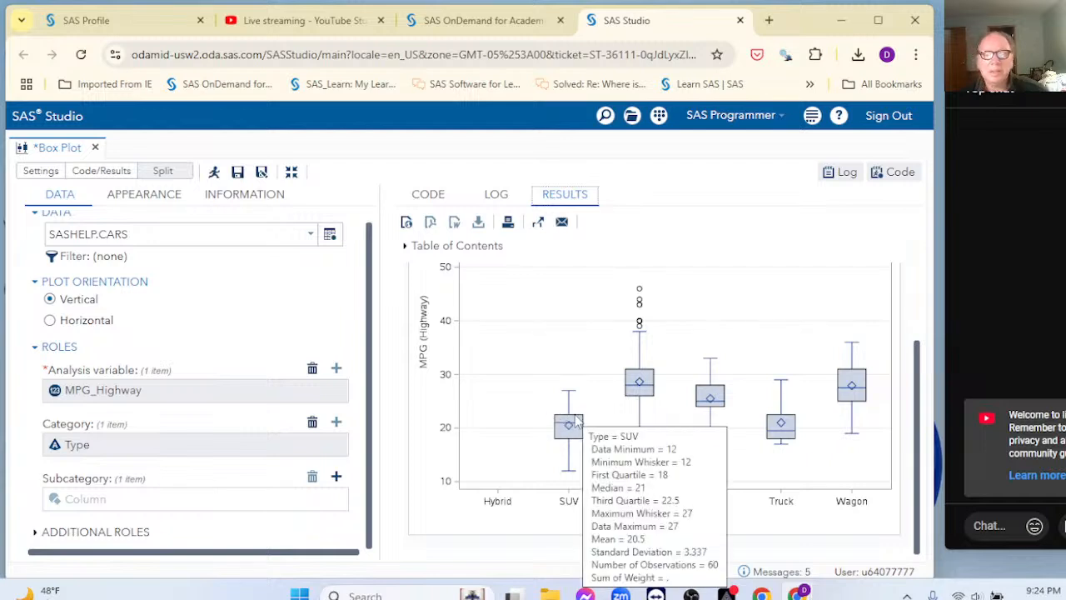
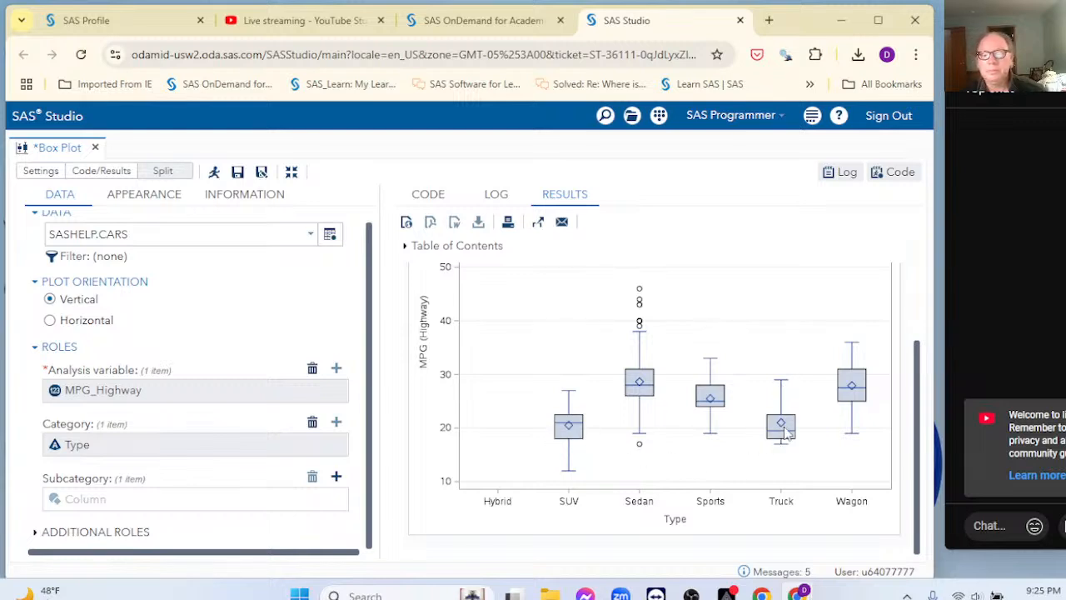
pyautogui.moveTo(786, 431)
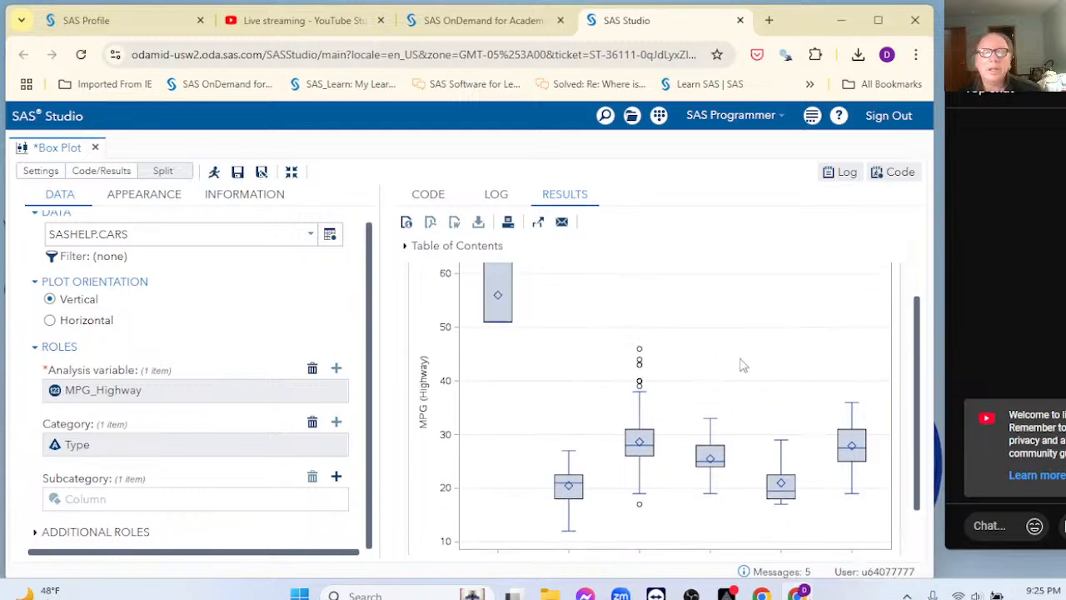
pyautogui.scroll(-2, 526, 364)
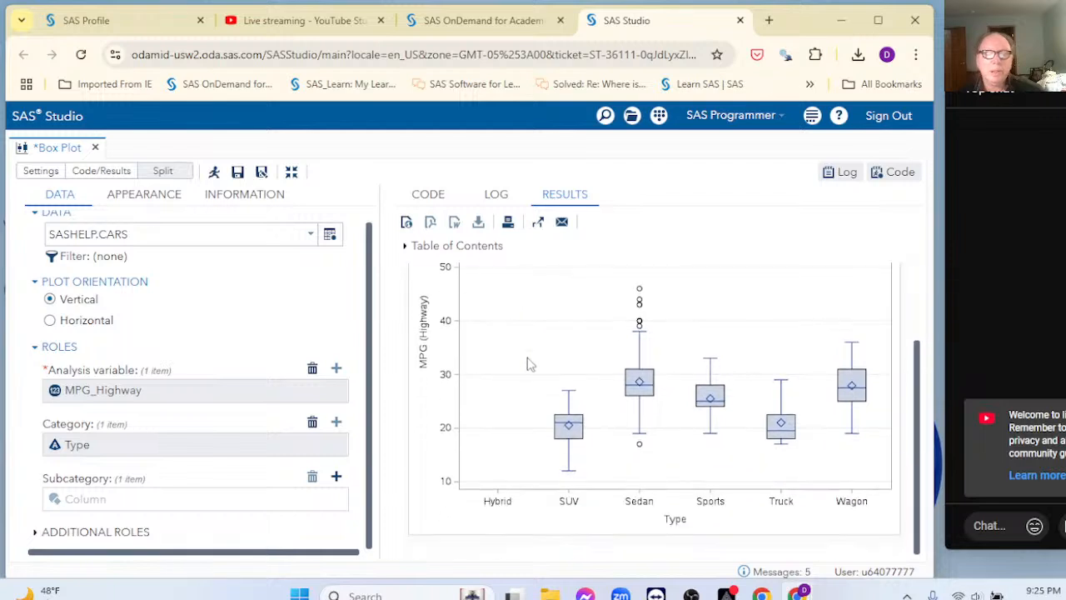
pyautogui.scroll(1, 525, 349)
pyautogui.scroll(1, 524, 341)
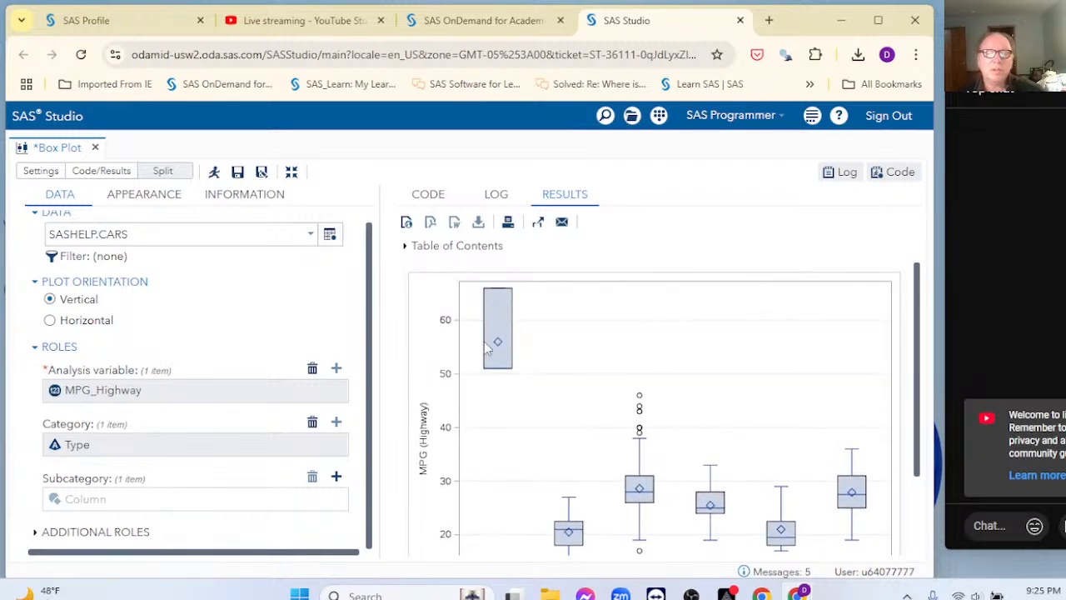
pyautogui.moveTo(494, 341)
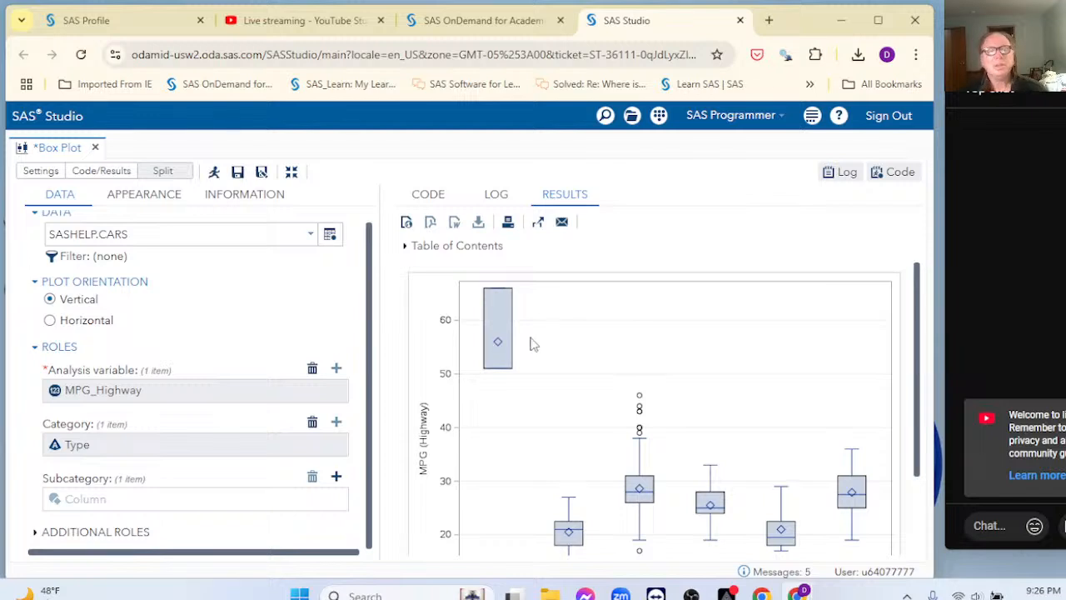
# Step: Open the box plot's generated code as an editable program and copy its PROC SGPLOT block through the run statement
pyautogui.click(159, 197)
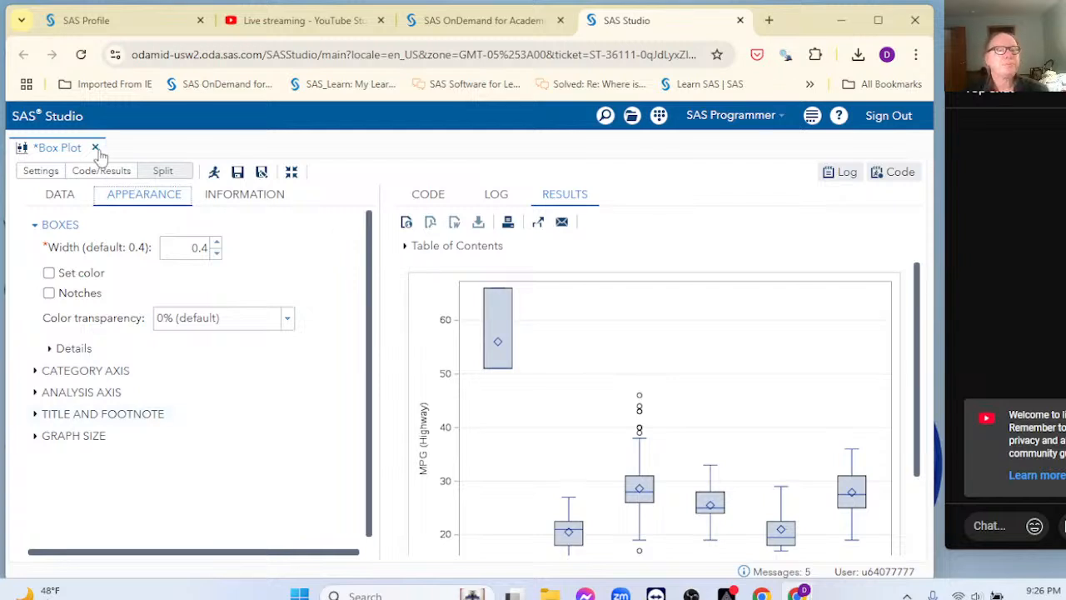
pyautogui.click(429, 195)
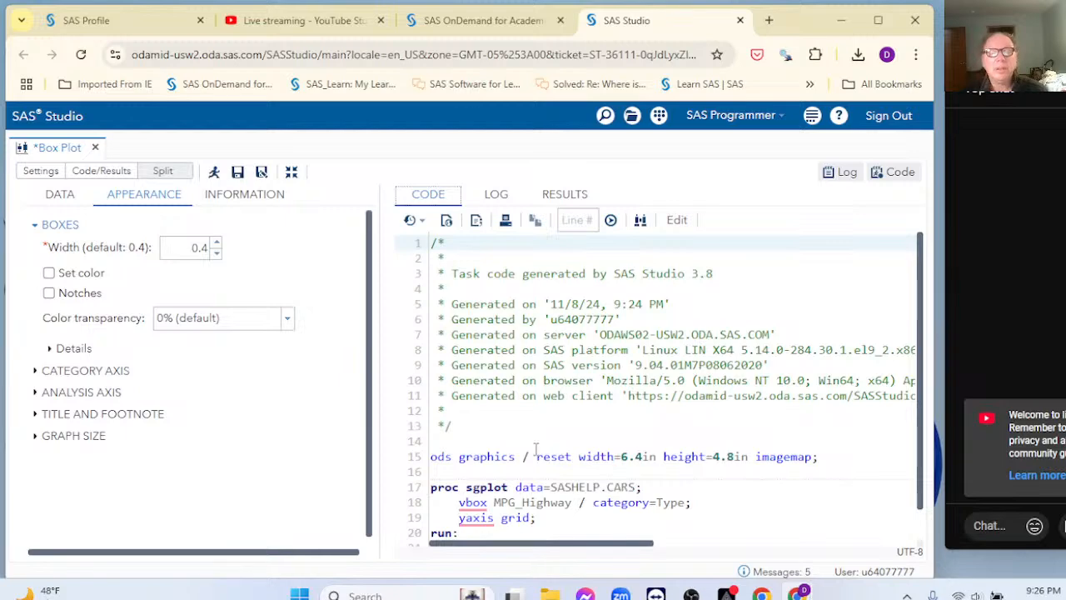
pyautogui.click(678, 221)
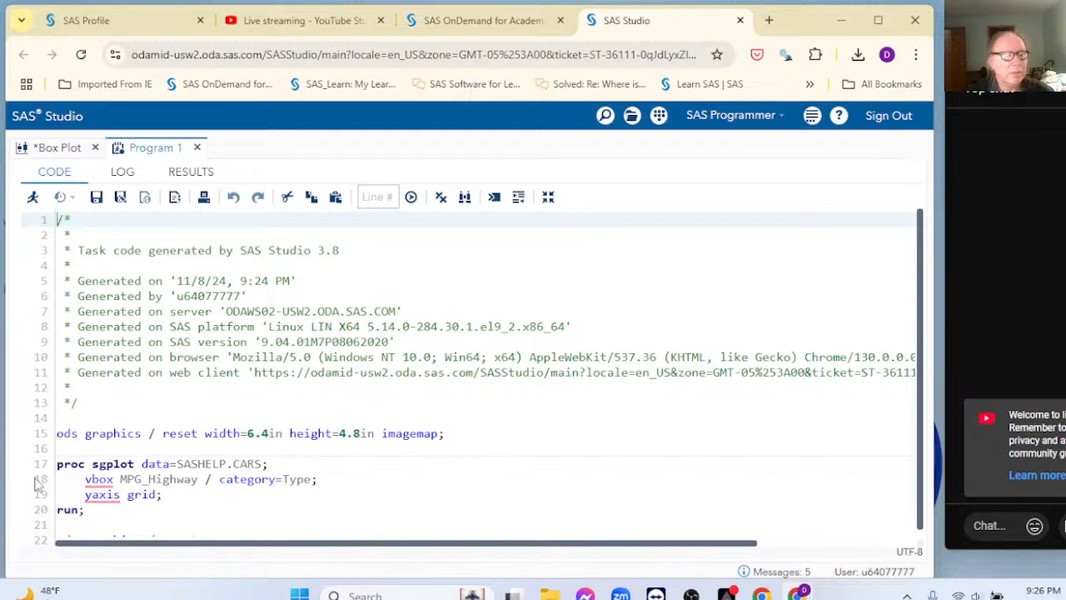
pyautogui.moveTo(59, 464); pyautogui.dragTo(94, 515)
pyautogui.hotkey('ctrl', 'c')
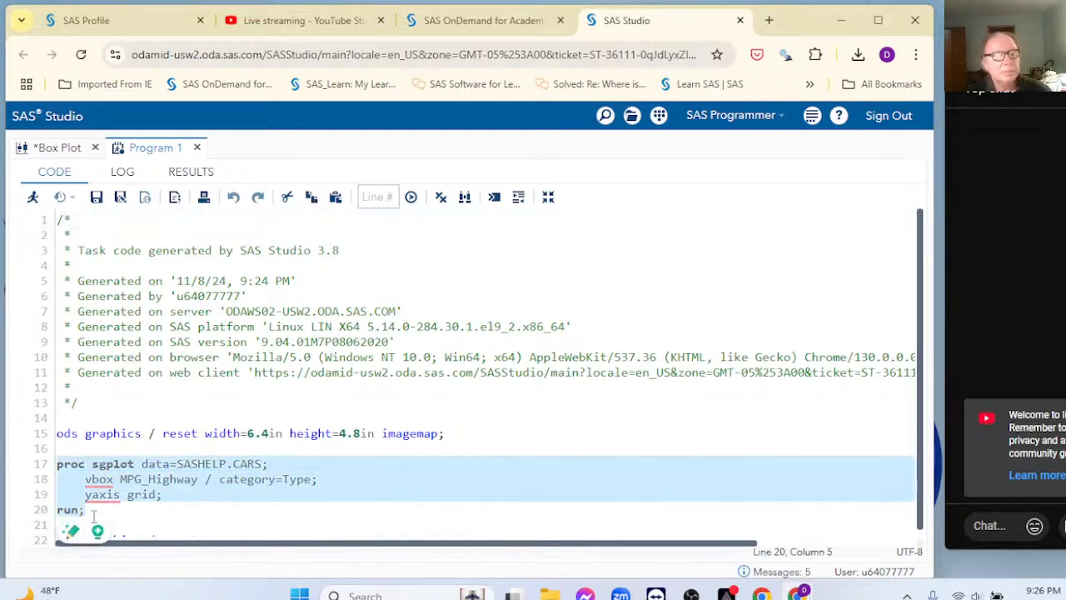
# Step: Close the editable program and the Box Plot task without saving either one
pyautogui.click(198, 148)
pyautogui.click(490, 405)
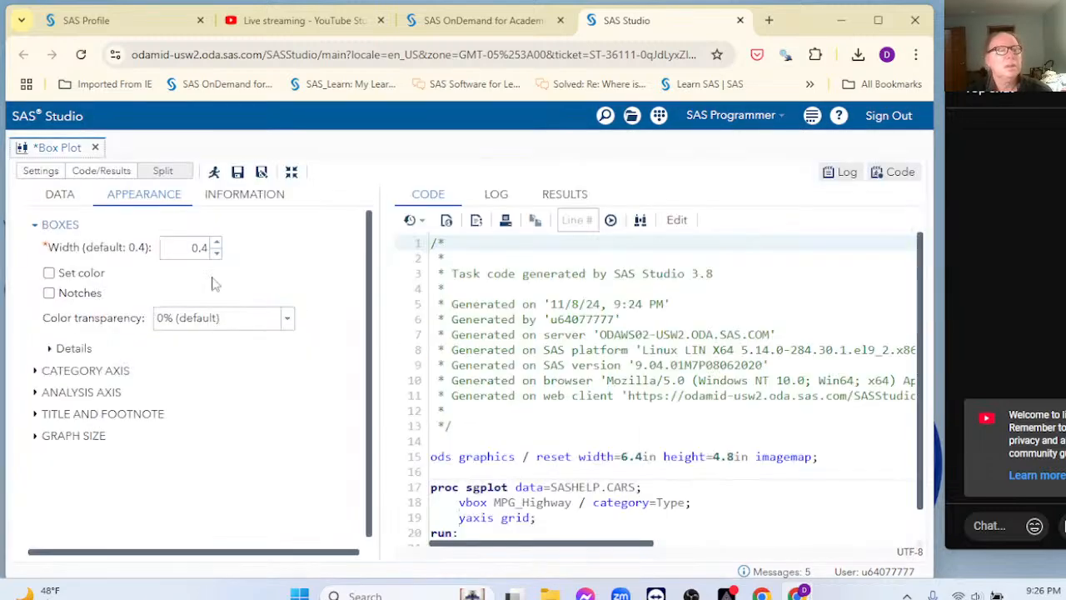
pyautogui.click(94, 148)
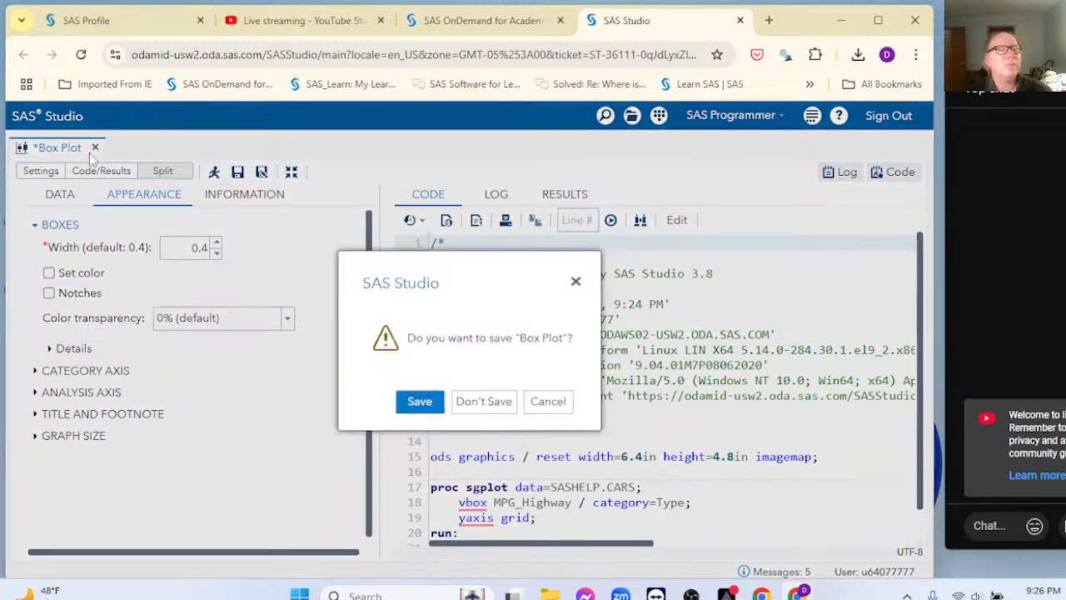
pyautogui.click(484, 404)
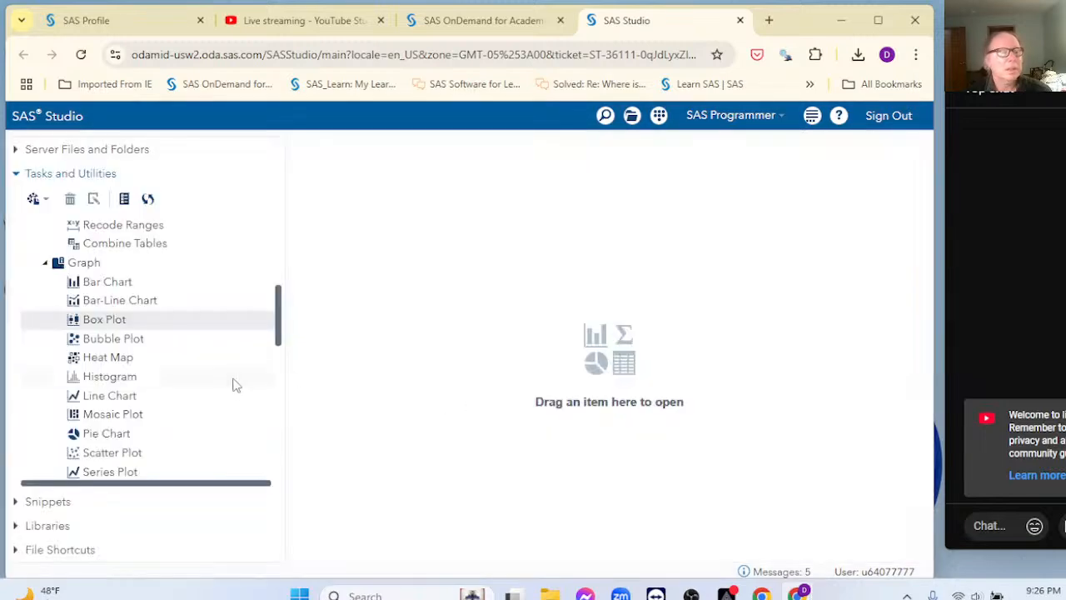
# Step: Open the Histogram task from the Graph category and assign MPG_City as its analysis variable
pyautogui.click(126, 383)
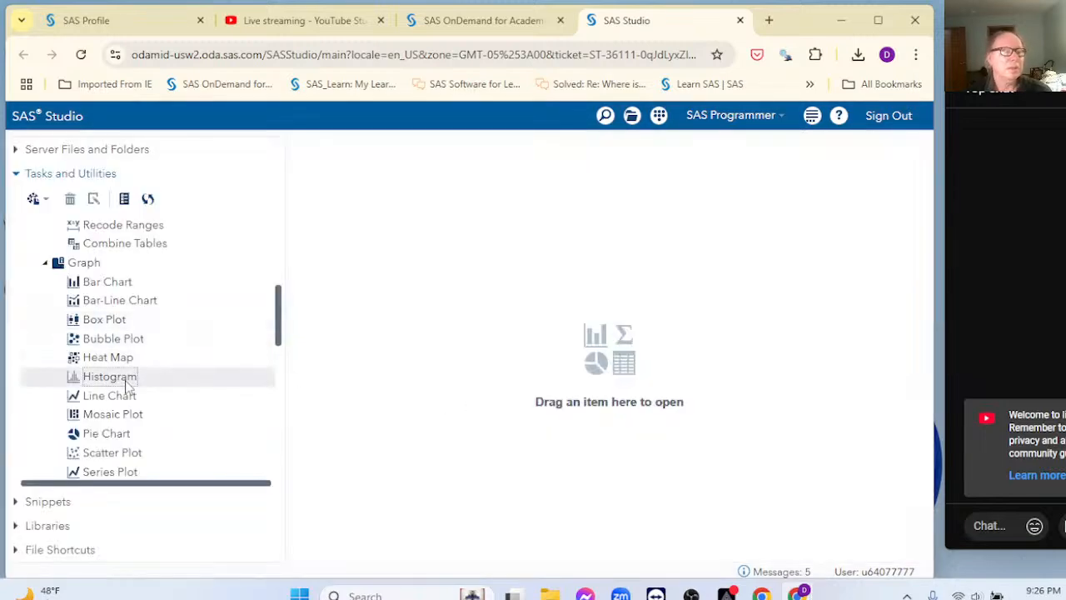
pyautogui.doubleClick(127, 383)
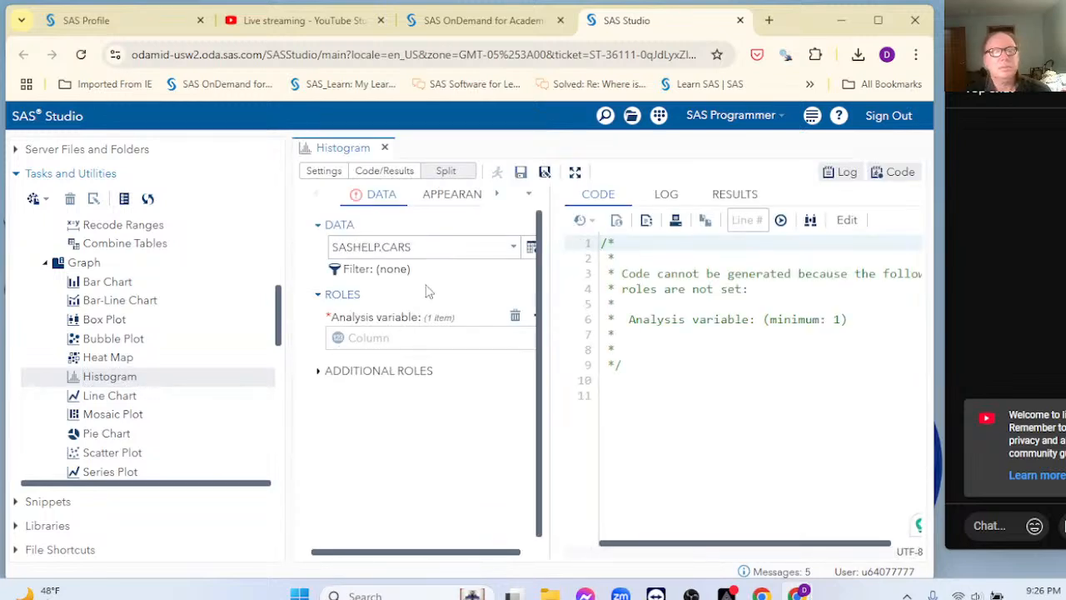
pyautogui.click(630, 382)
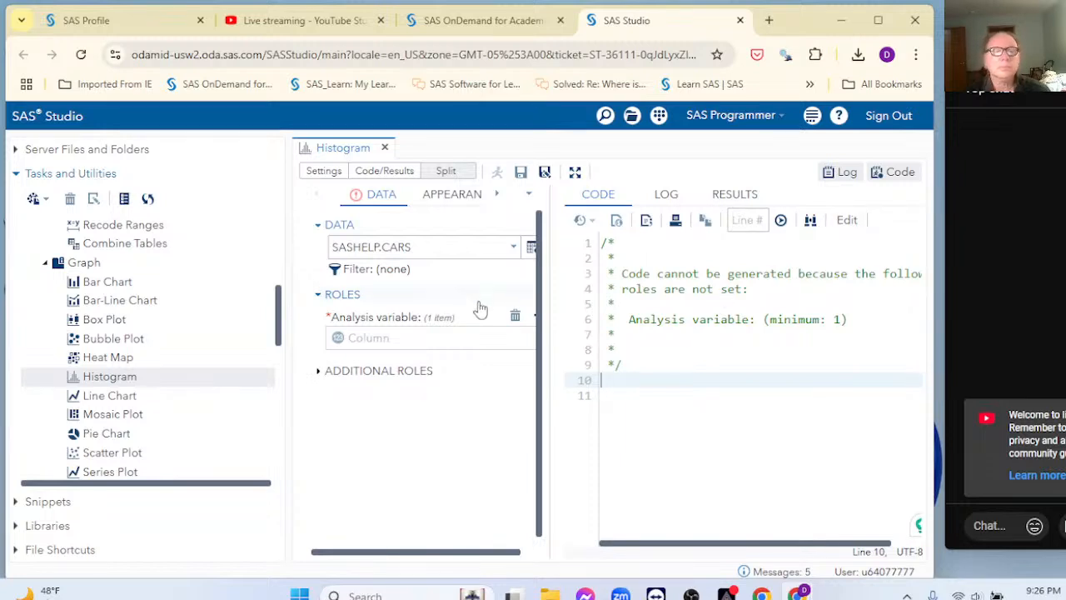
pyautogui.moveTo(546, 349); pyautogui.dragTo(587, 352)
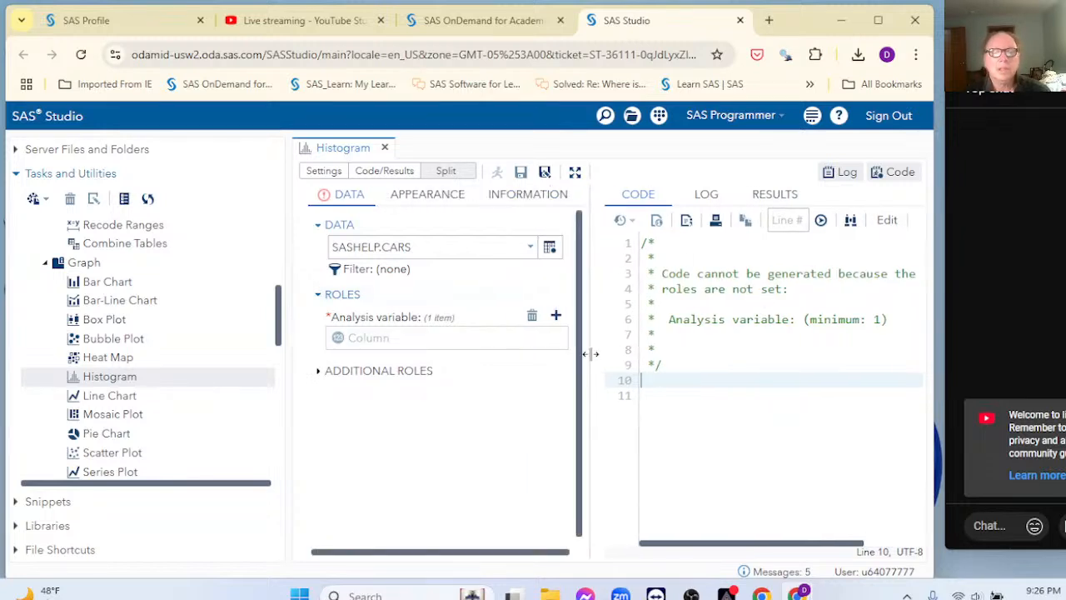
pyautogui.click(556, 316)
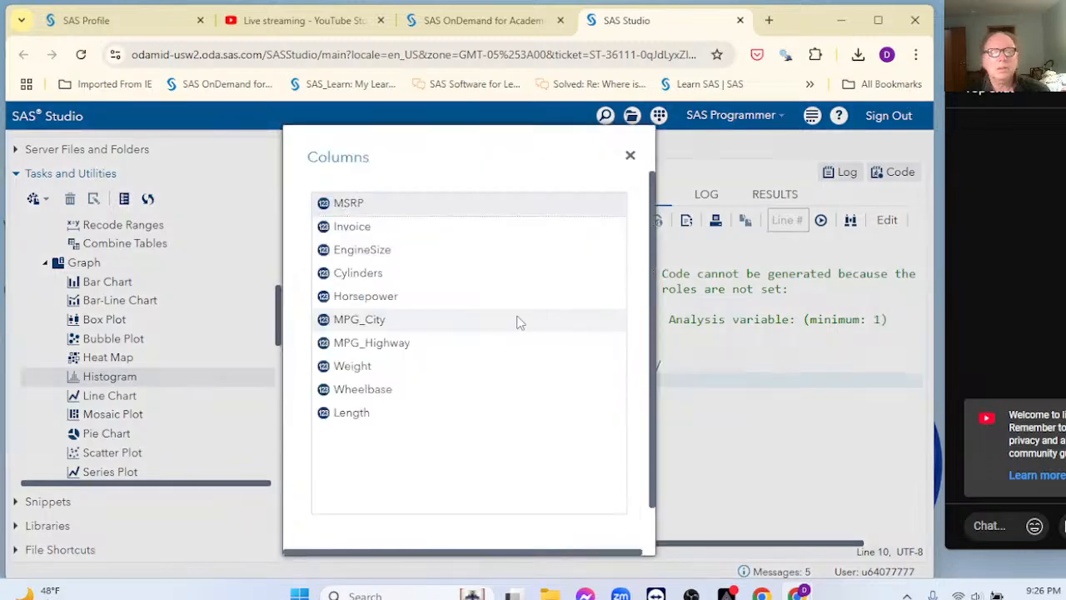
pyautogui.doubleClick(422, 321)
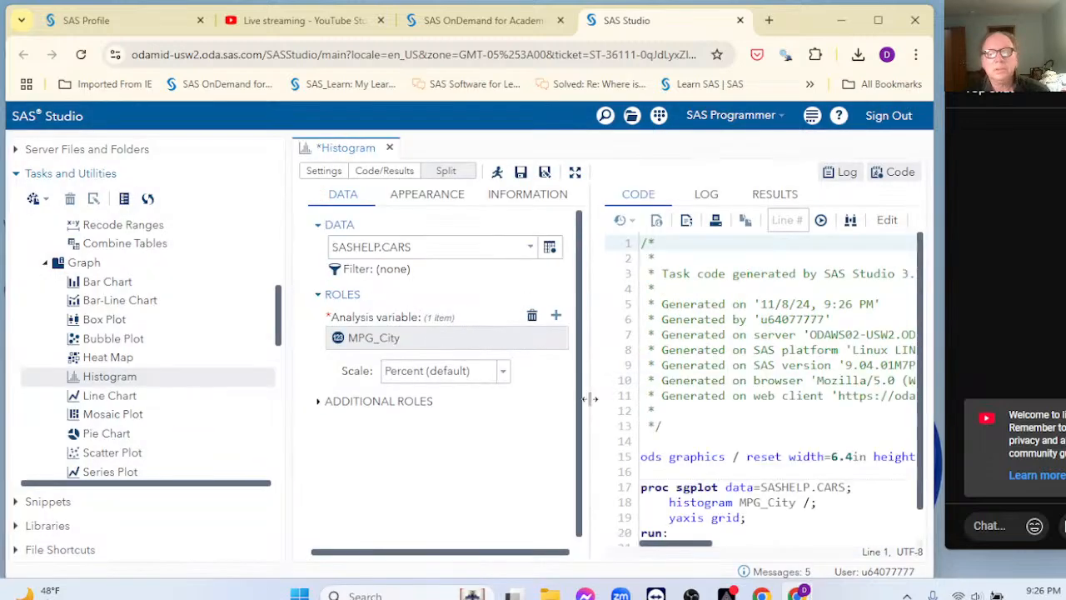
# Step: Open the histogram's code as an editable program and paste the copied box plot block between its yaxis grid and run statements
pyautogui.scroll(-1, 829, 265)
pyautogui.click(886, 220)
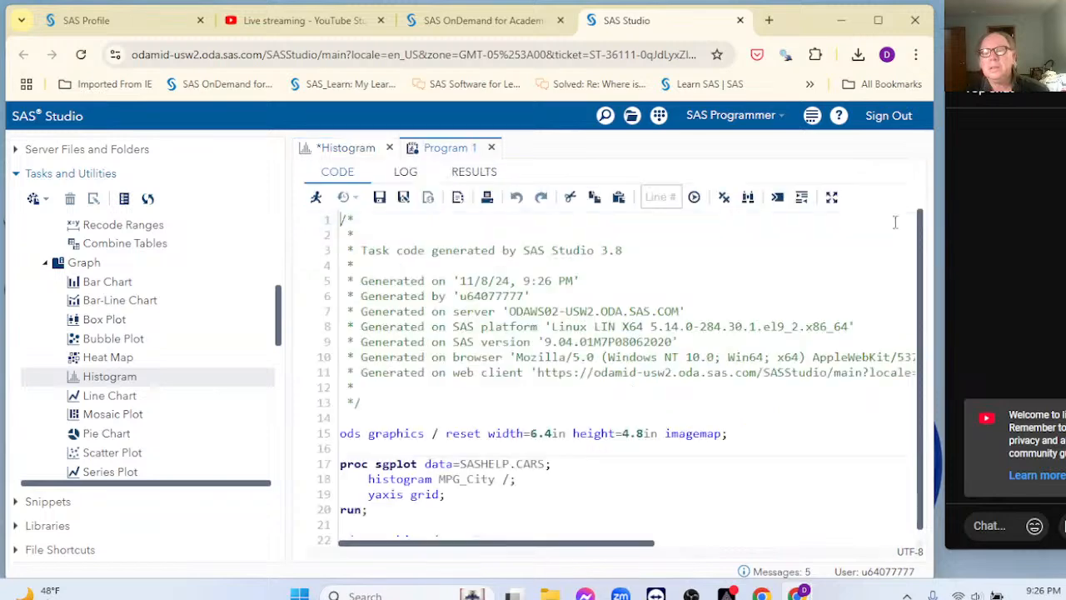
pyautogui.scroll(-1, 556, 417)
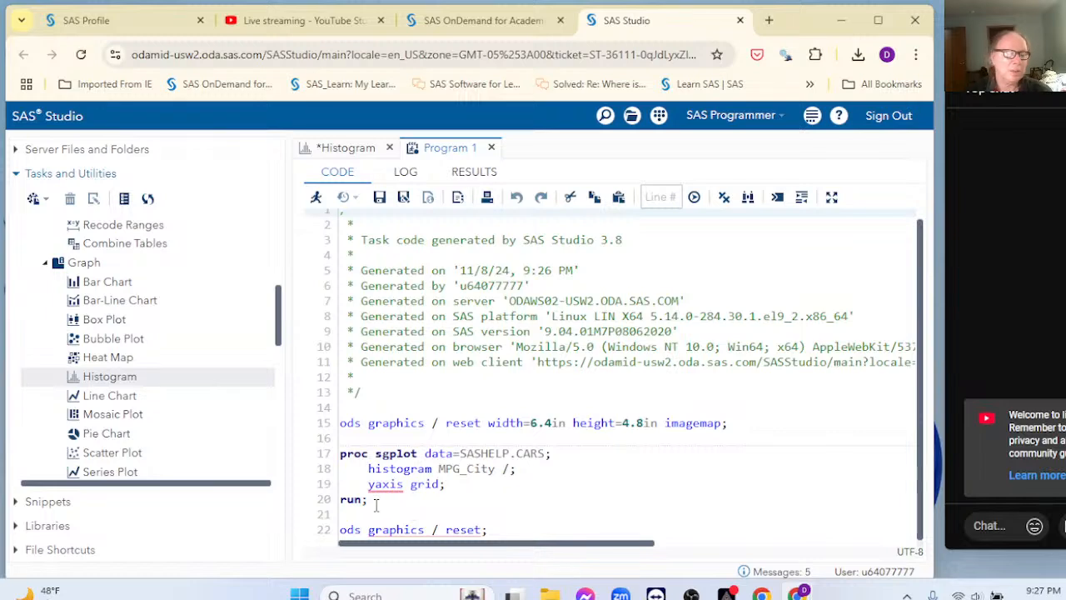
pyautogui.click(504, 492)
pyautogui.press('Return')
pyautogui.press('Return')
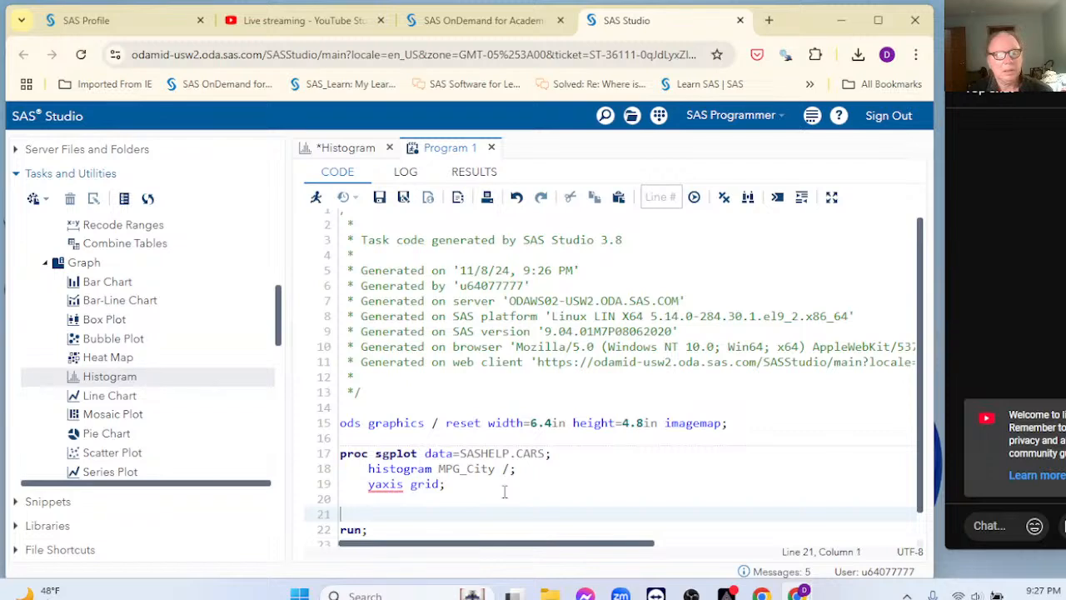
pyautogui.hotkey('ctrl', 'v')
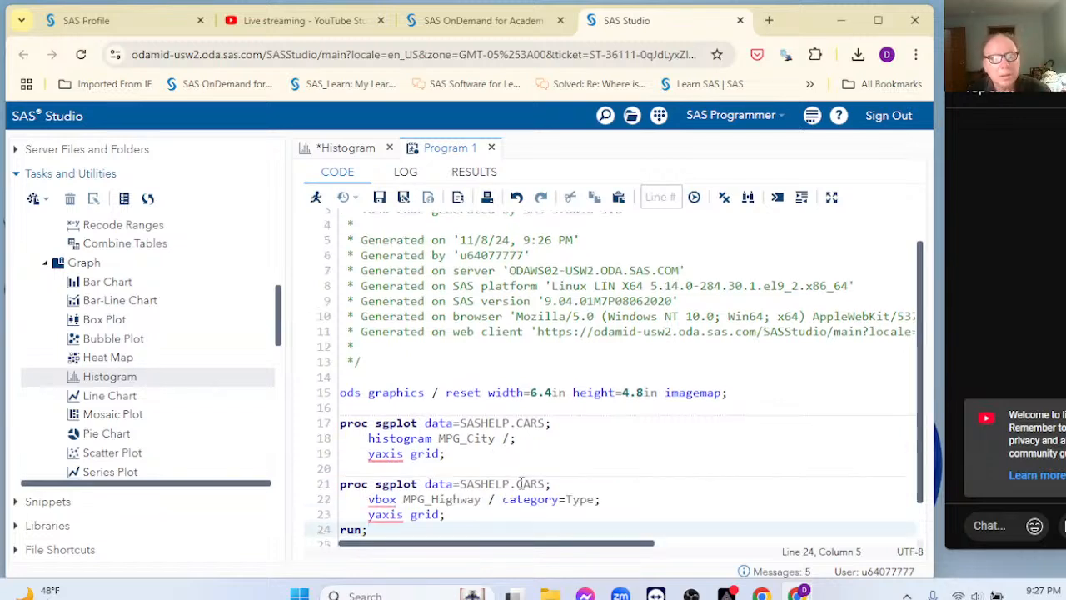
# Step: Replace MPG_City in the histogram statement with MPG_Highway copied from the vbox statement
pyautogui.scroll(-1, 520, 484)
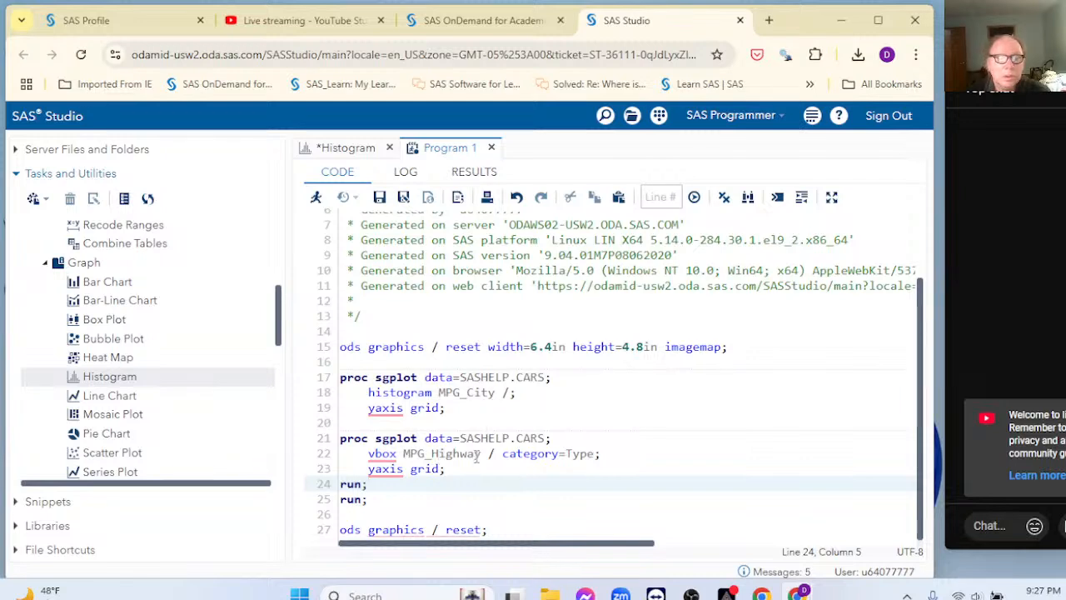
pyautogui.moveTo(482, 454); pyautogui.dragTo(407, 458)
pyautogui.hotkey('ctrl', 'c')
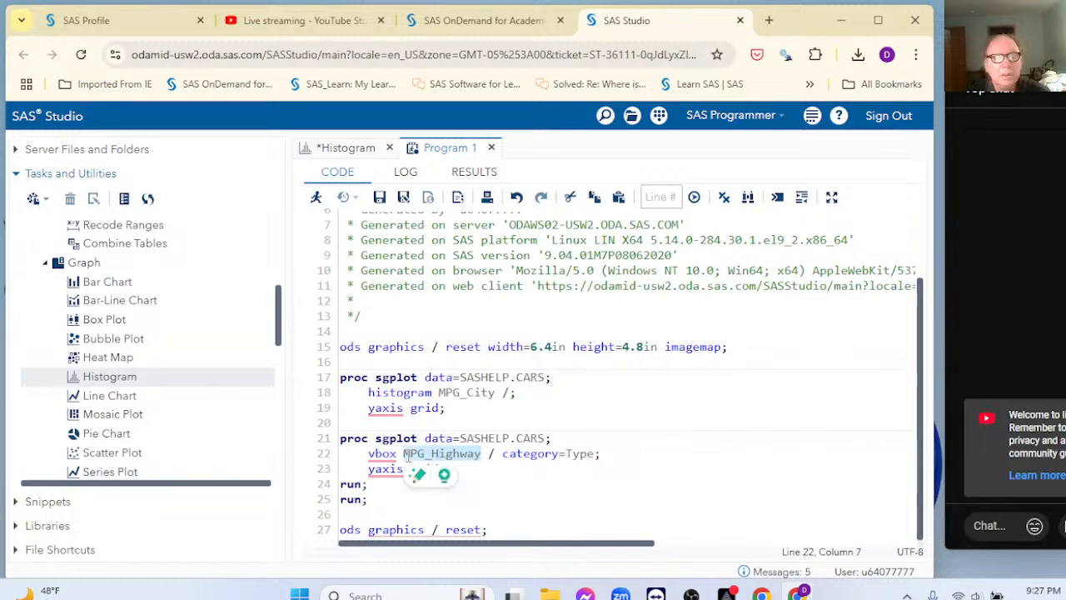
pyautogui.click(497, 392)
pyautogui.press('BackSpace')
pyautogui.press('BackSpace')
pyautogui.press('BackSpace')
pyautogui.press('BackSpace')
pyautogui.press('BackSpace')
pyautogui.press('BackSpace')
pyautogui.press('BackSpace')
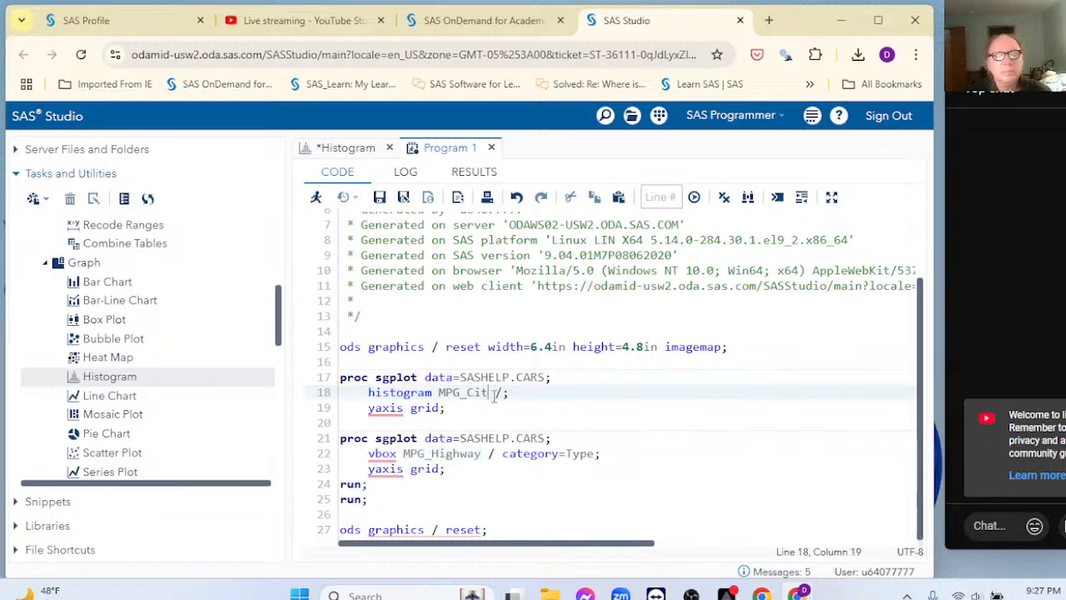
pyautogui.press('BackSpace')
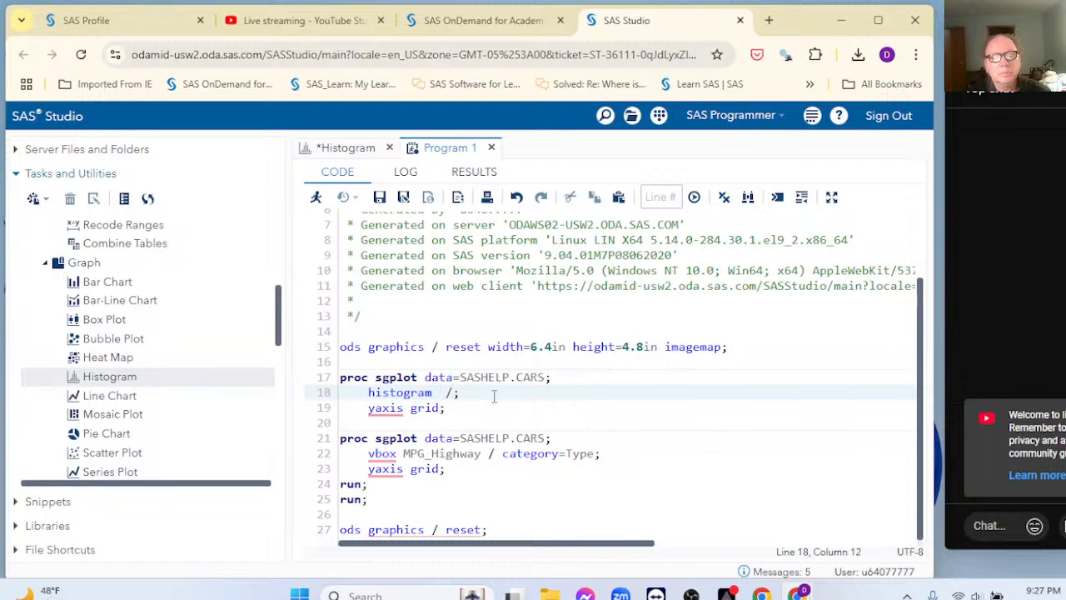
pyautogui.hotkey('ctrl', 'v')
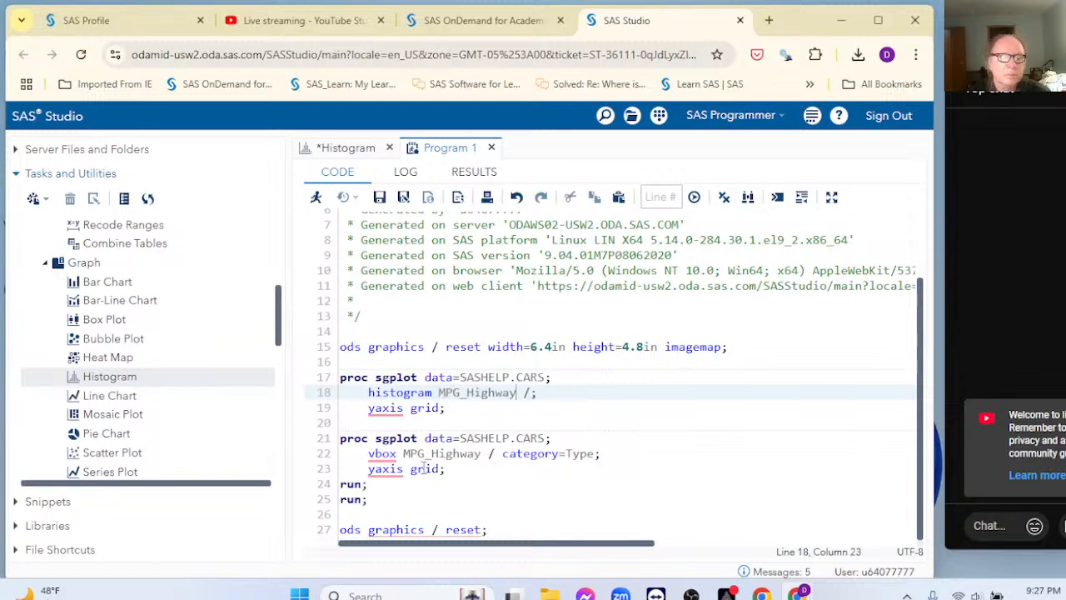
# Step: Delete the duplicate run statement after the box plot block
pyautogui.click(388, 498)
pyautogui.press('BackSpace')
pyautogui.press('BackSpace')
pyautogui.press('BackSpace')
pyautogui.press('BackSpace')
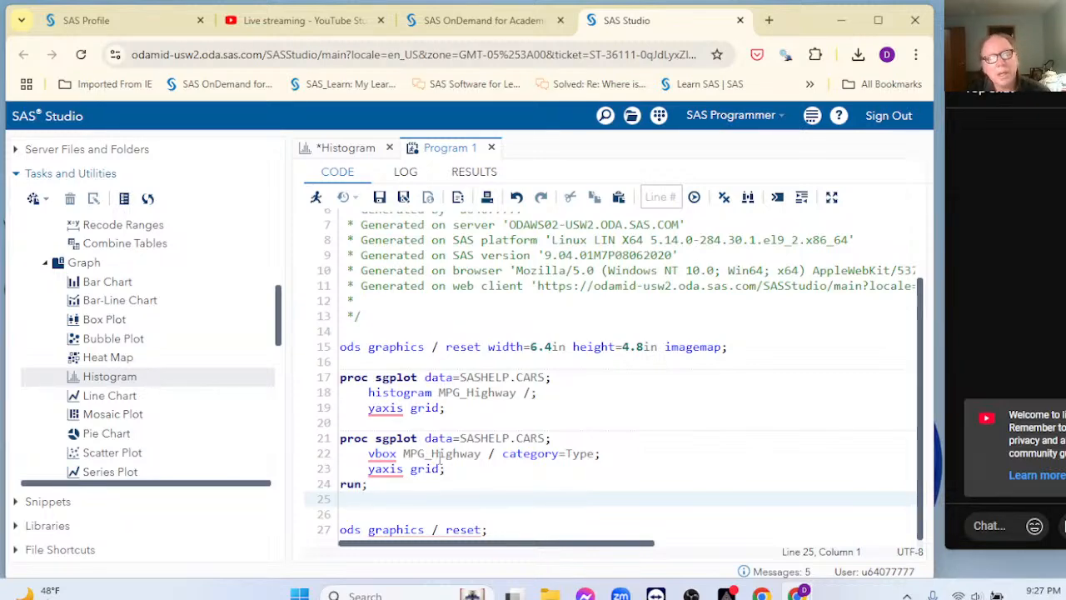
# Step: Run the combined program and bring up its histogram and box plot results
pyautogui.click(317, 198)
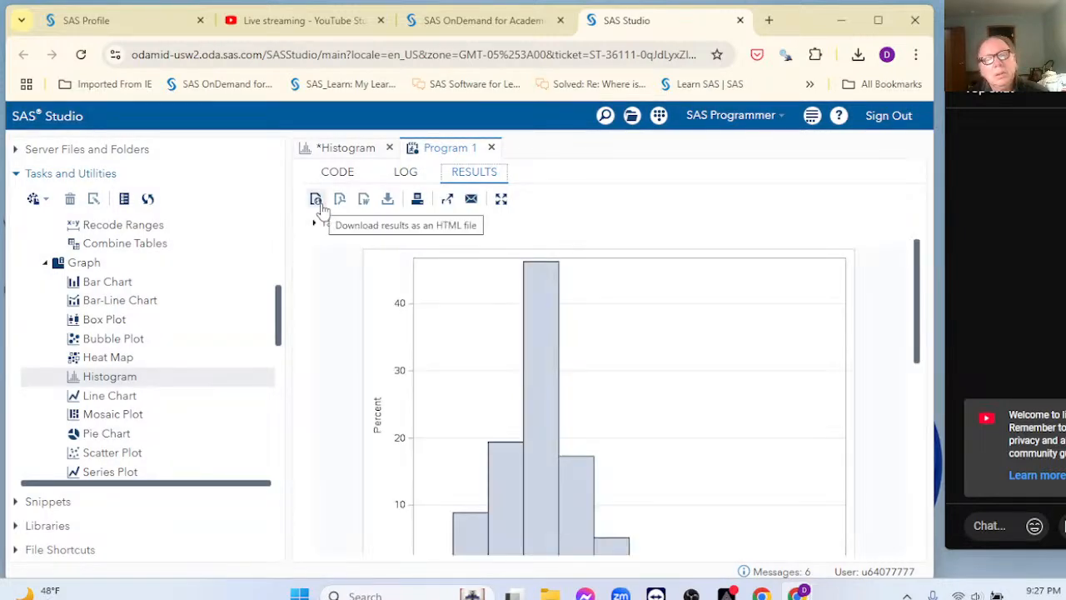
pyautogui.scroll(-10, 746, 375)
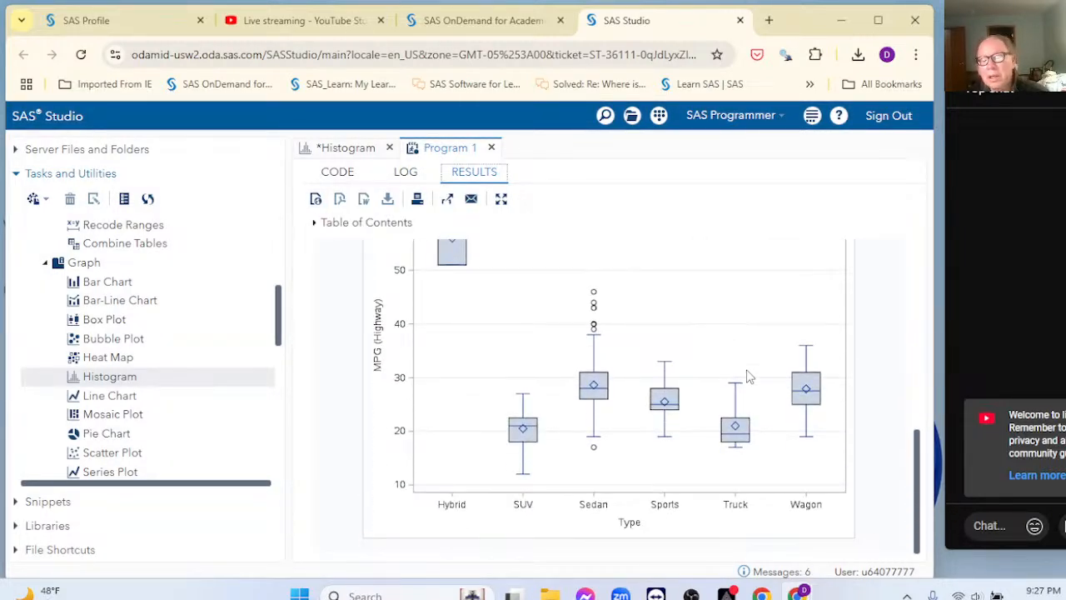
pyautogui.scroll(6, 746, 376)
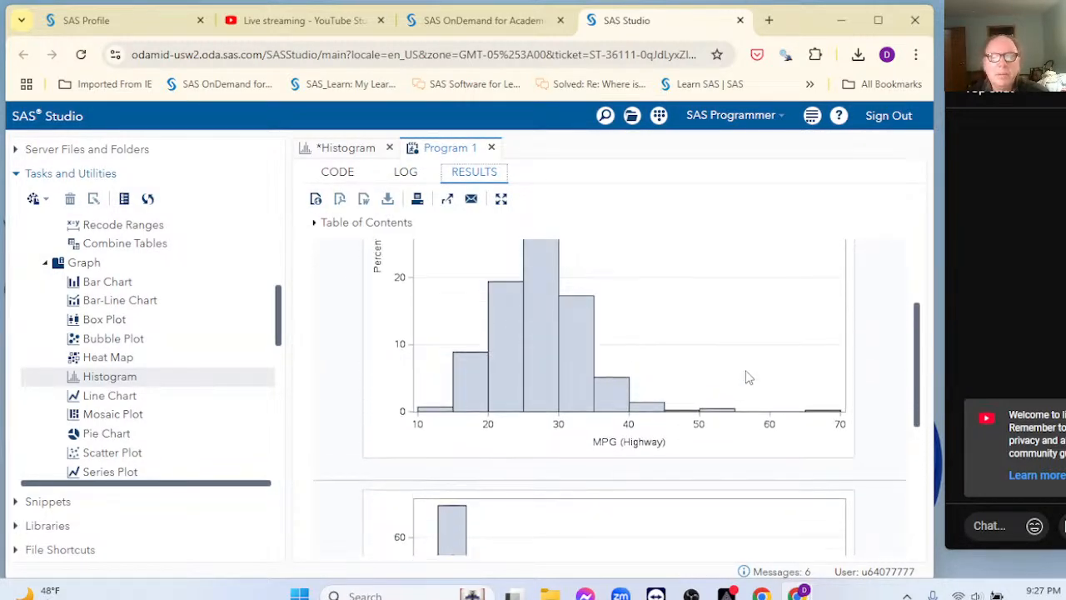
# Step: Compare the highway MPG histogram with the highway MPG box plot by vehicle type in the results
pyautogui.scroll(-4, 748, 377)
pyautogui.scroll(-2, 749, 377)
pyautogui.scroll(4, 748, 377)
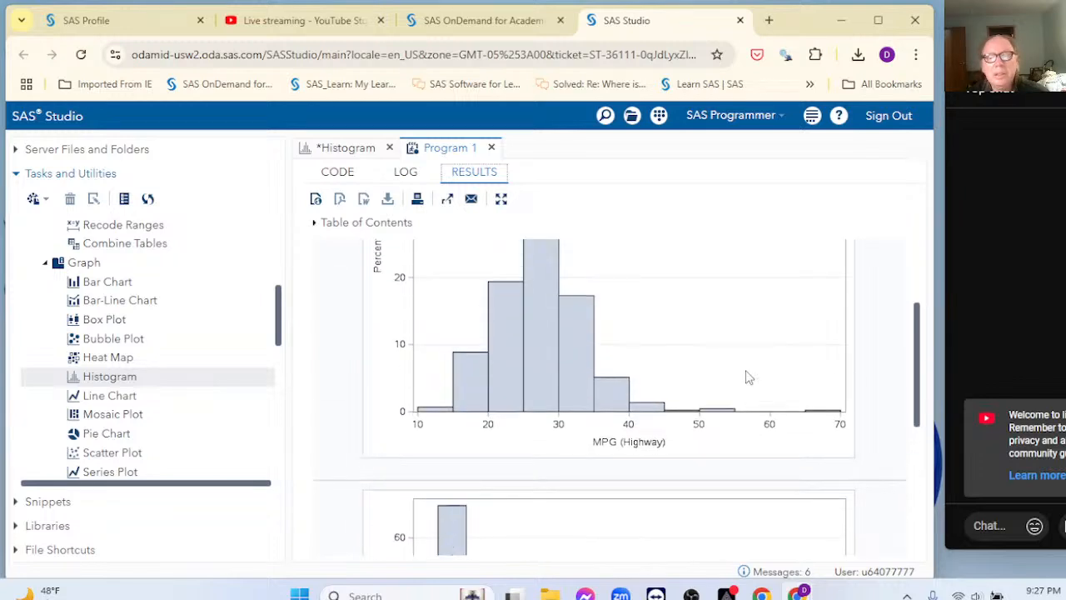
pyautogui.scroll(-2, 748, 377)
pyautogui.scroll(-4, 748, 377)
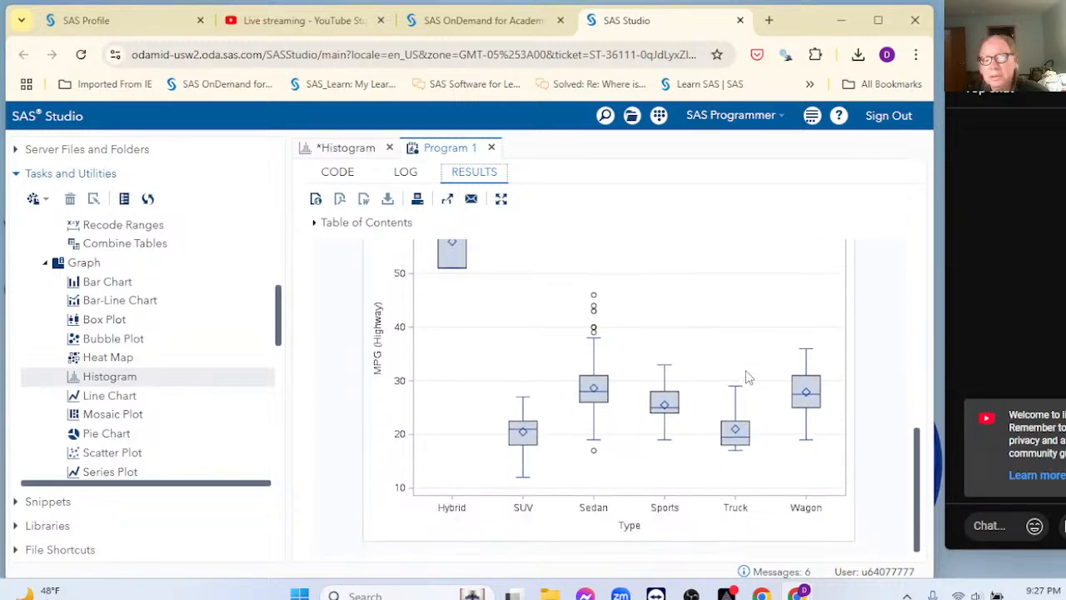
pyautogui.scroll(3, 758, 376)
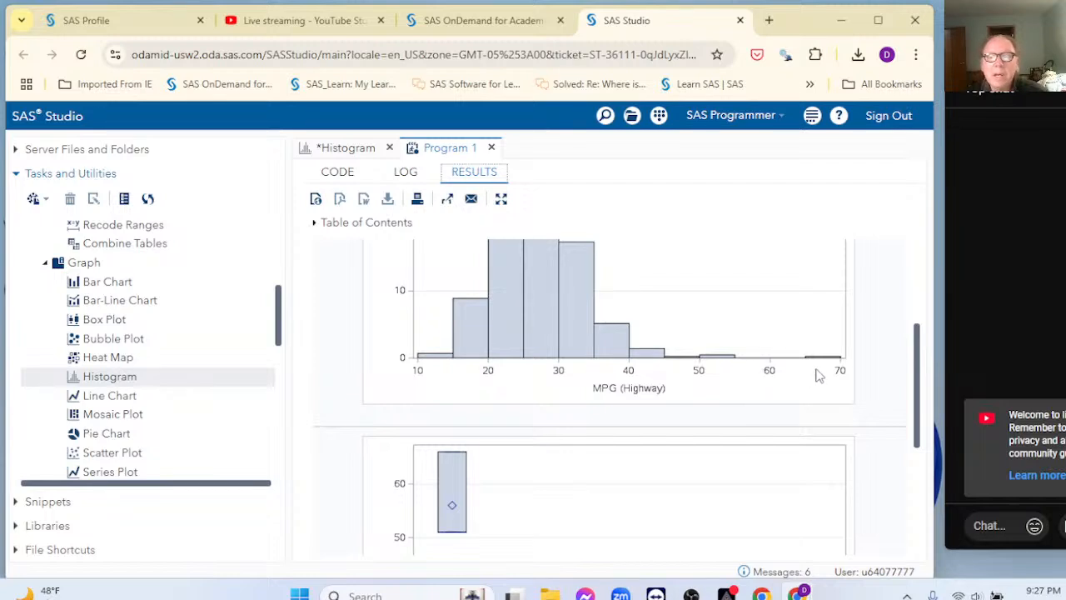
pyautogui.scroll(-3, 819, 375)
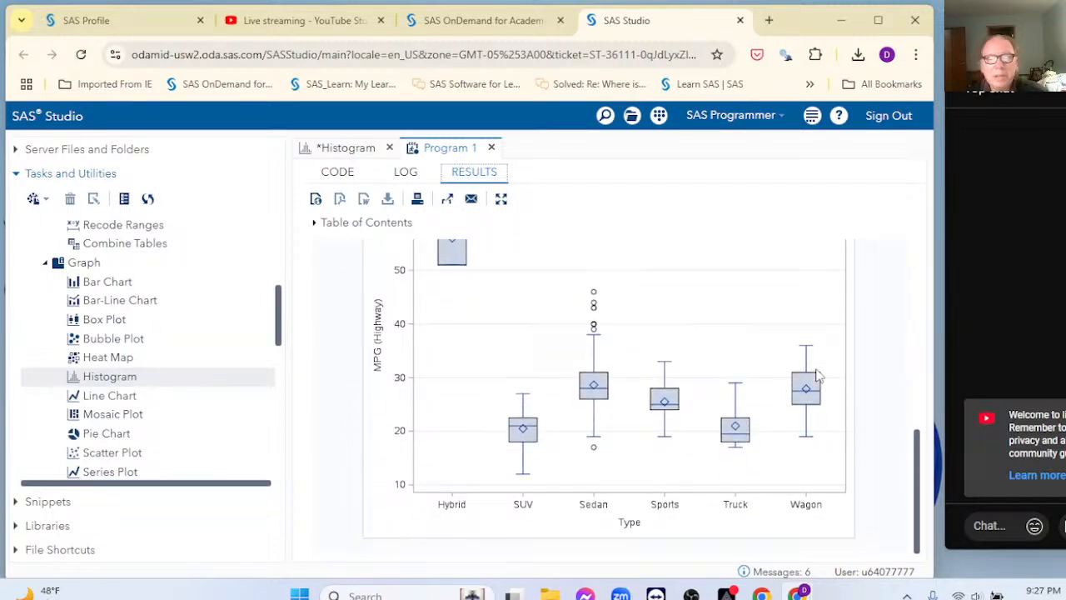
pyautogui.scroll(3, 745, 350)
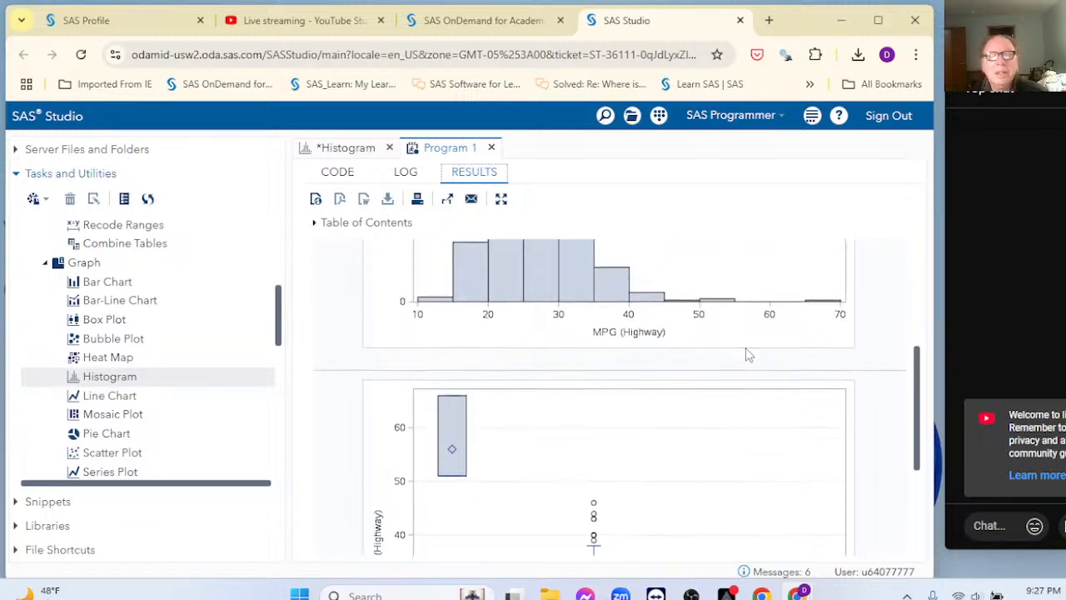
pyautogui.scroll(1, 747, 354)
pyautogui.scroll(-4, 748, 354)
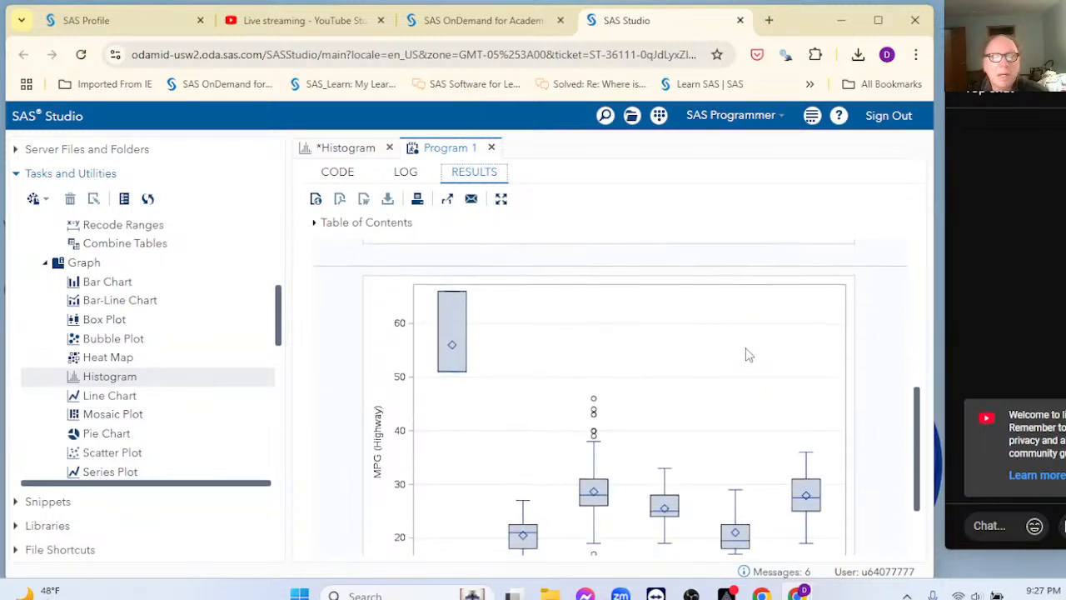
pyautogui.scroll(2, 747, 355)
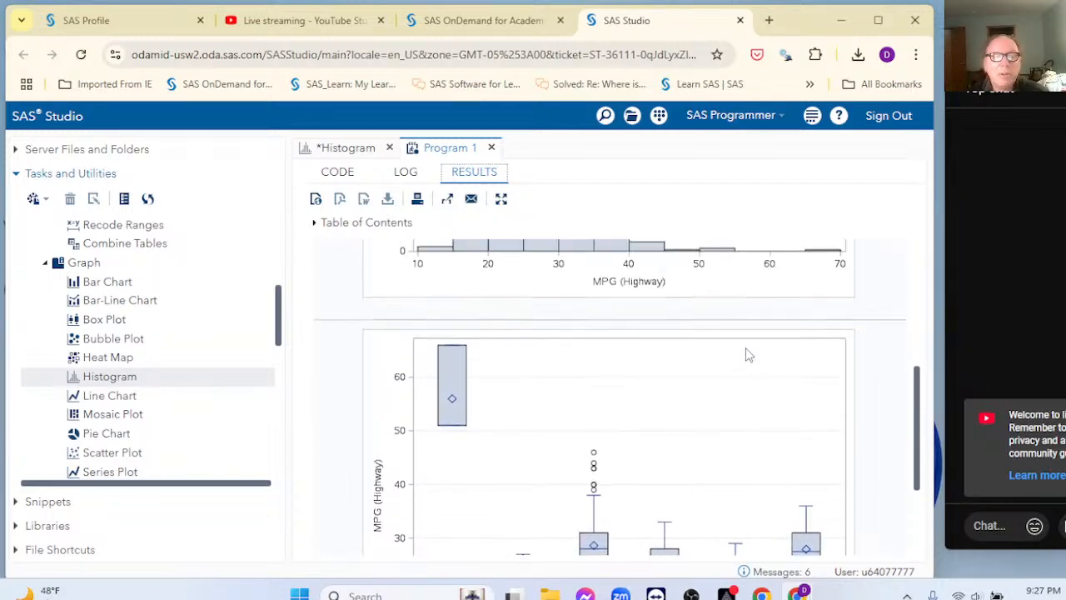
pyautogui.scroll(1, 747, 355)
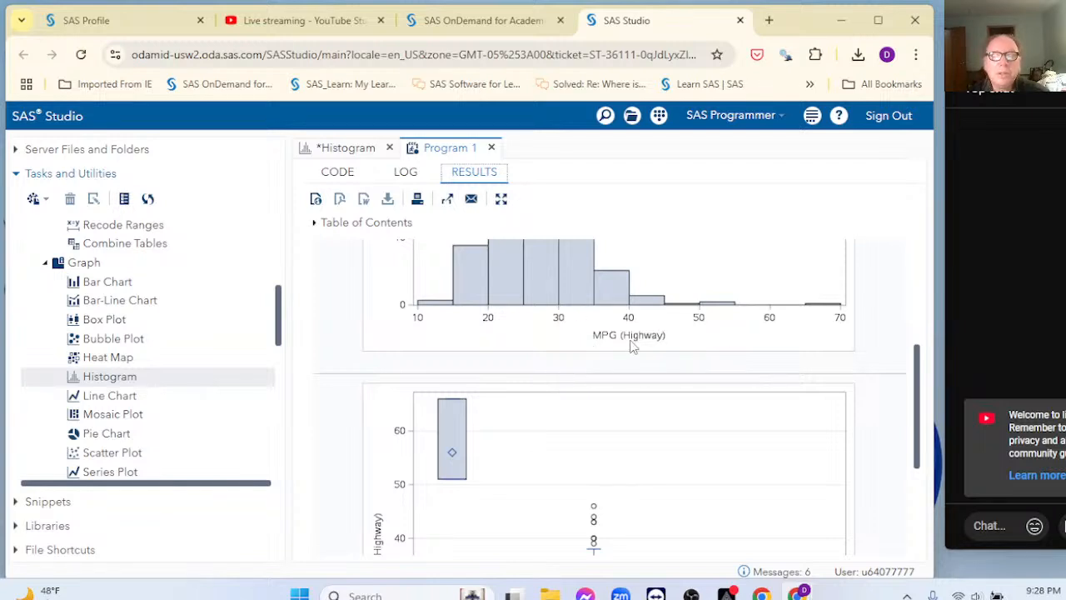
pyautogui.scroll(-3, 662, 375)
pyautogui.scroll(-1, 662, 379)
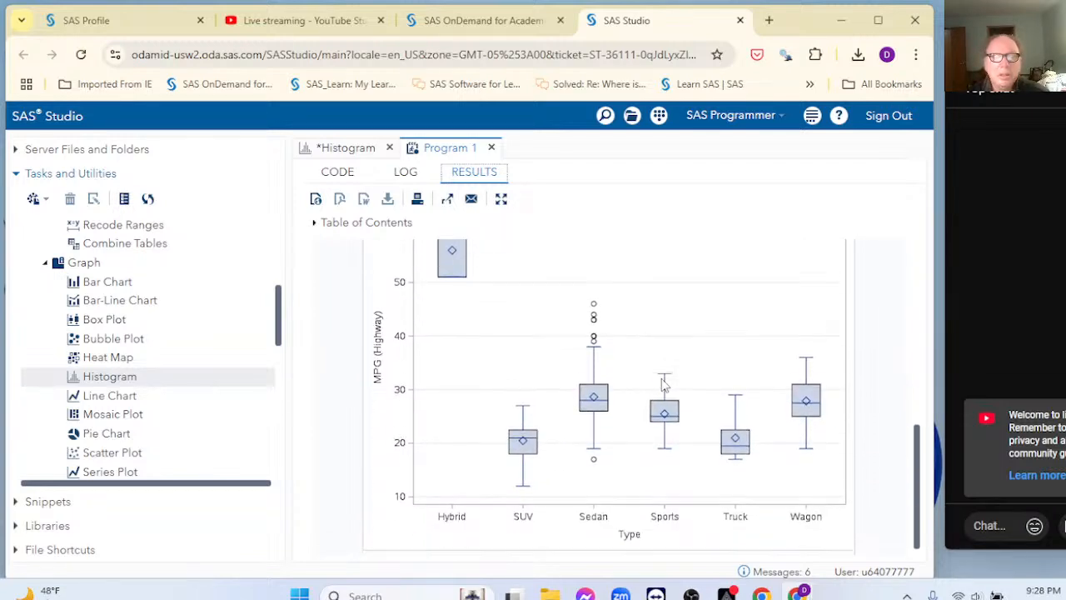
pyautogui.scroll(1, 662, 379)
pyautogui.scroll(4, 661, 384)
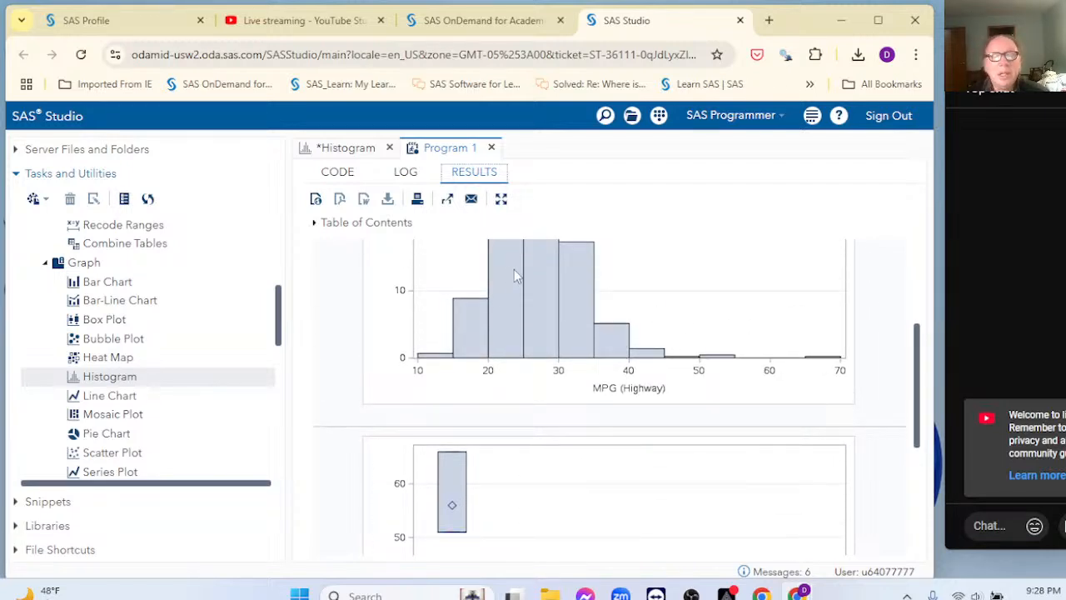
pyautogui.scroll(4, 515, 277)
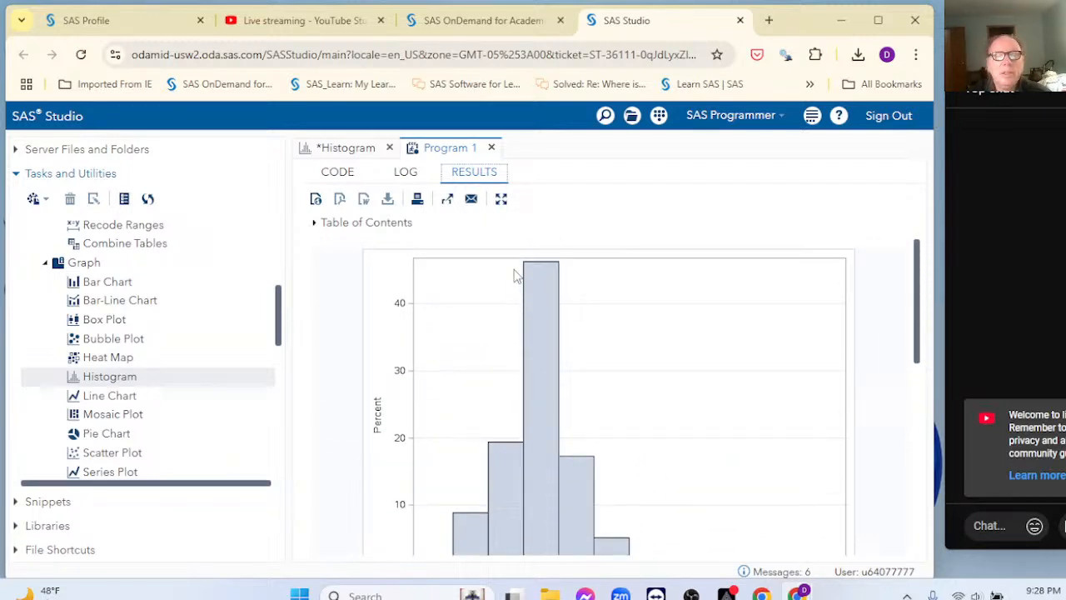
# Step: Download the Program 1 results as an HTML file
pyautogui.click(367, 205)
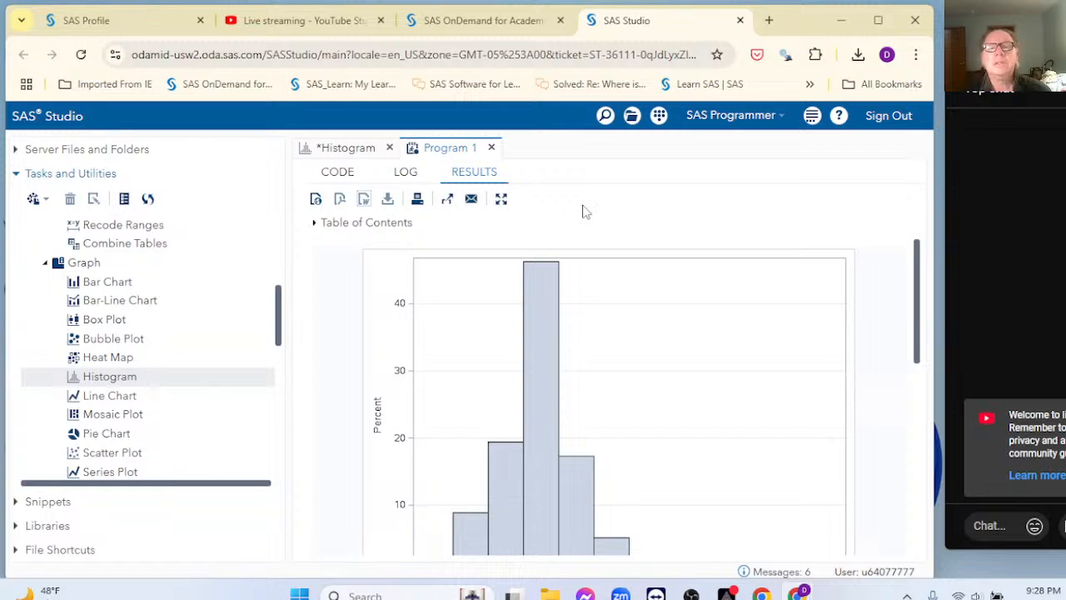
pyautogui.click(316, 201)
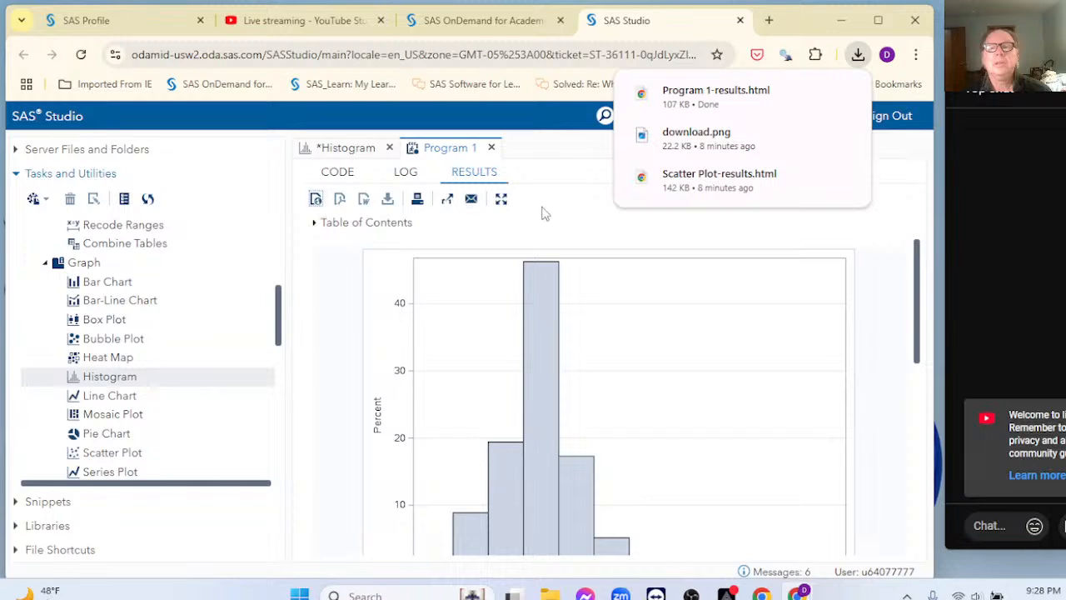
# Step: Expand the results' table of contents, examine its SGPlot Procedure entries against the graphs, and collapse it again
pyautogui.click(823, 234)
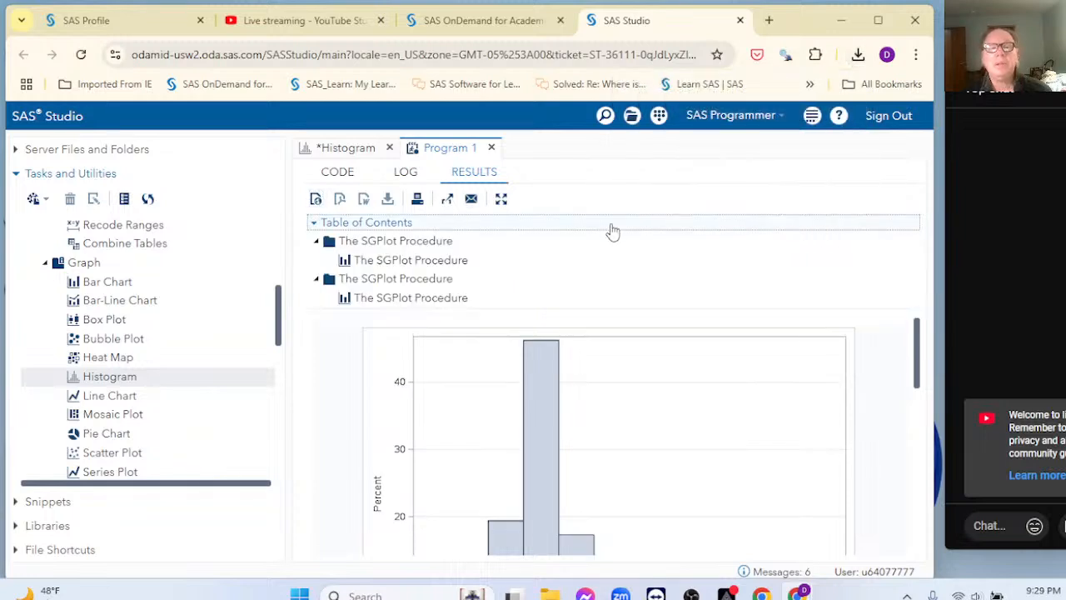
pyautogui.scroll(-3, 742, 321)
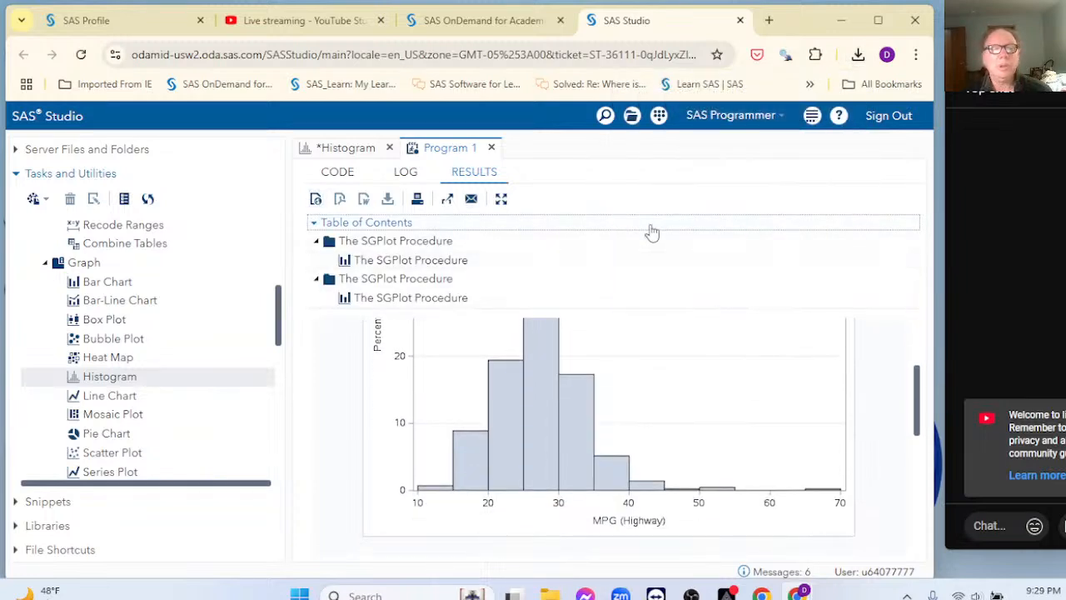
pyautogui.click(316, 243)
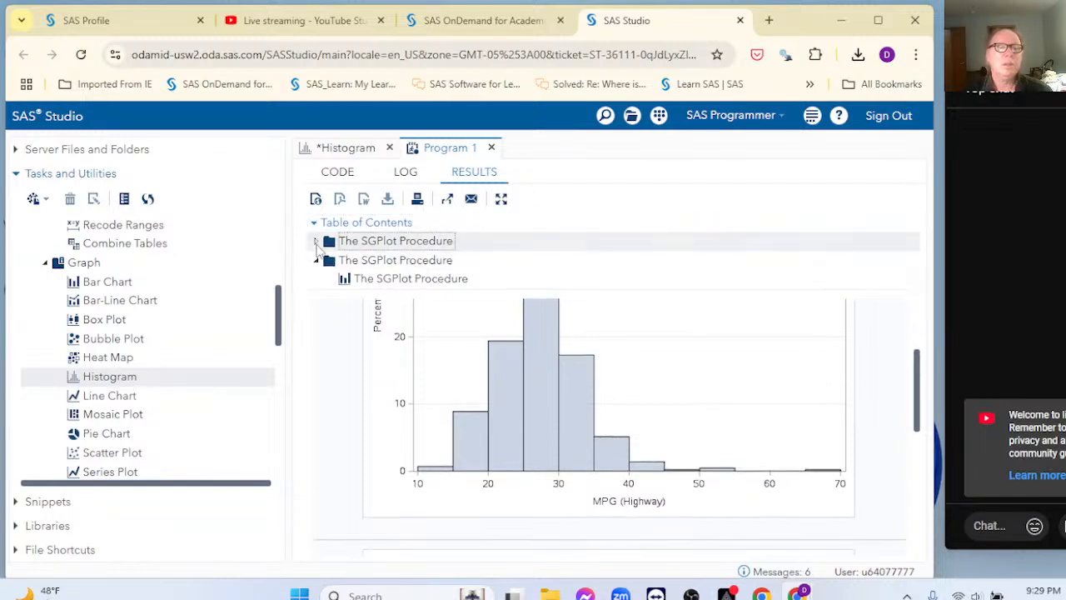
pyautogui.click(316, 242)
pyautogui.scroll(-5, 690, 340)
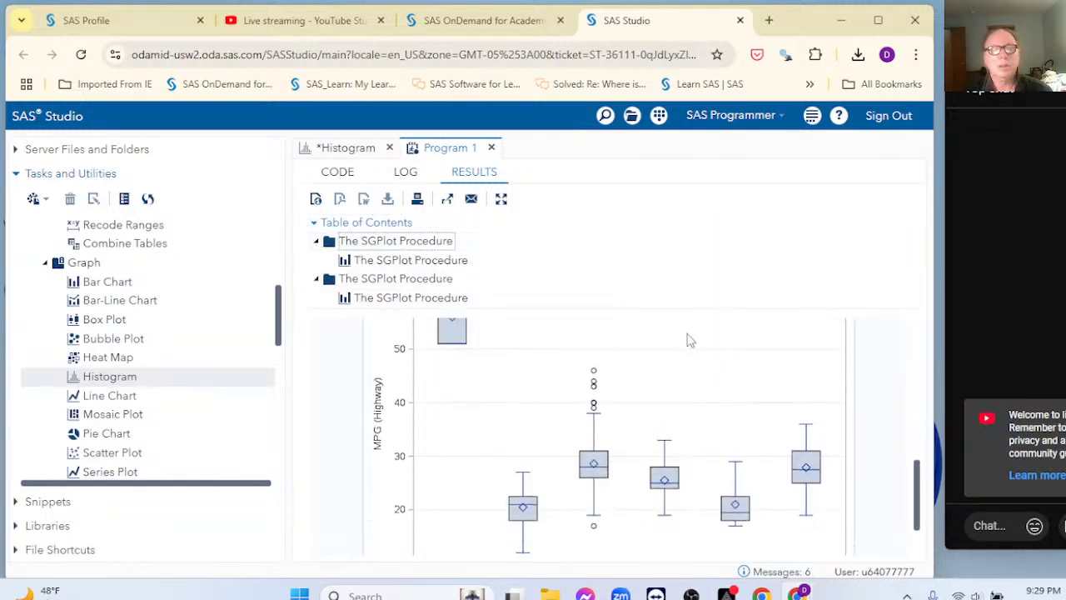
pyautogui.scroll(5, 690, 340)
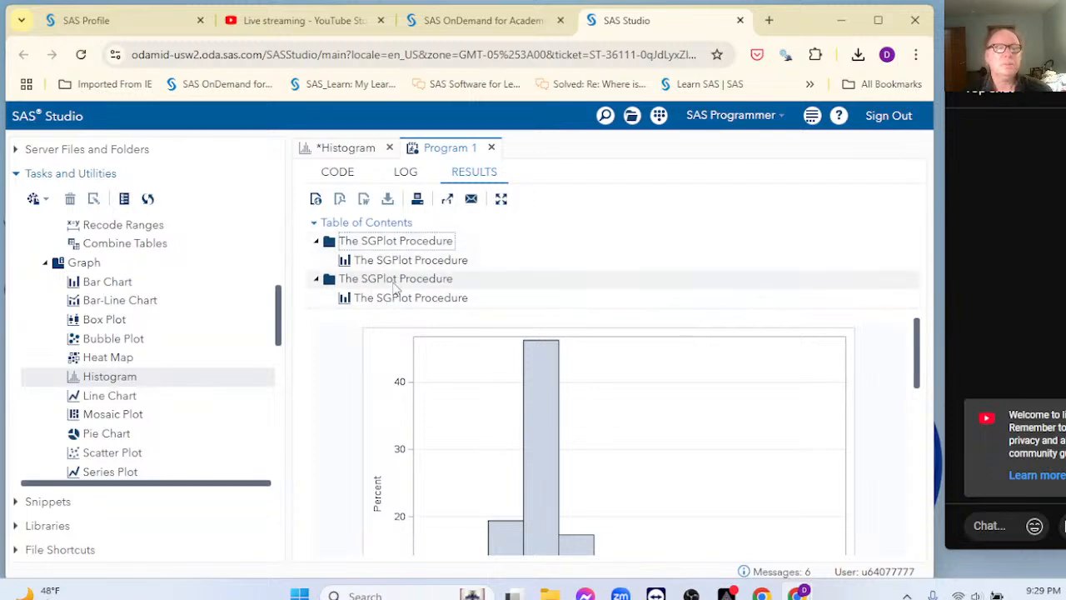
pyautogui.click(315, 223)
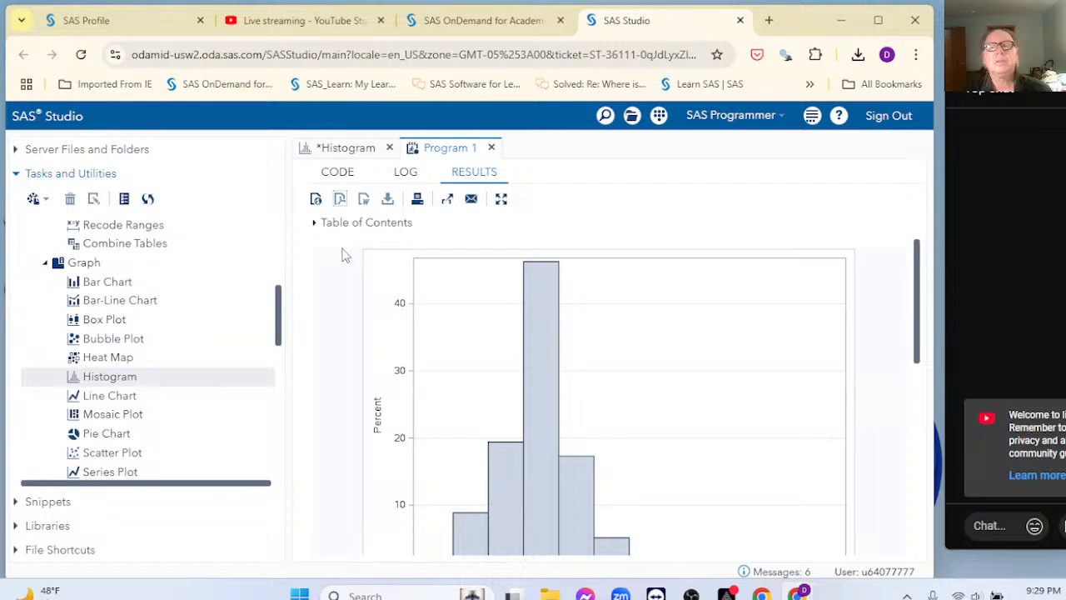
# Step: Download the HTML results again, and view both graphs in a separate browser tab before closing that tab
pyautogui.click(317, 200)
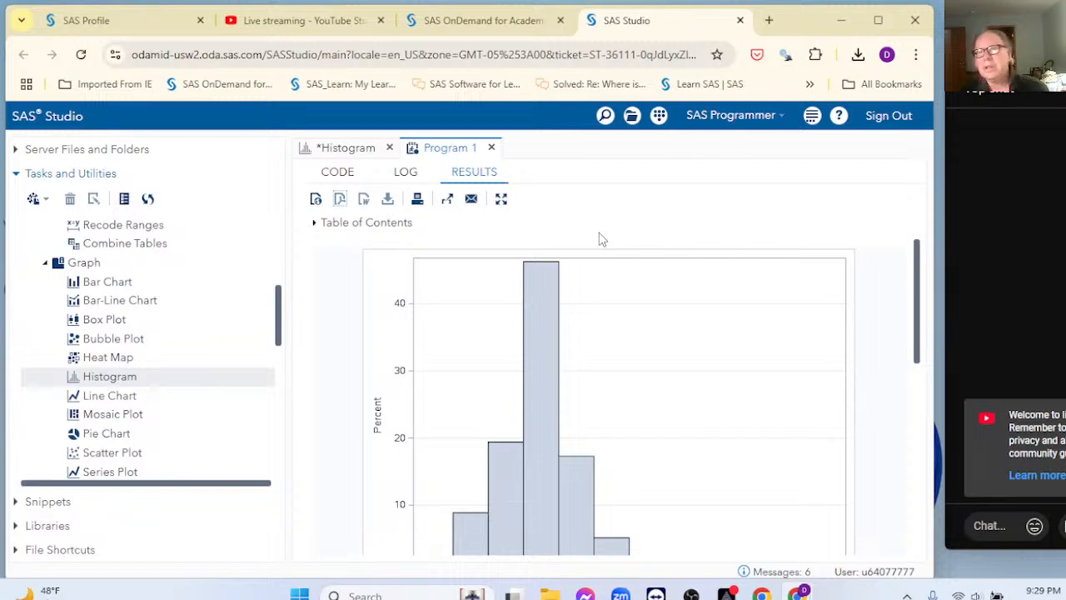
pyautogui.click(447, 201)
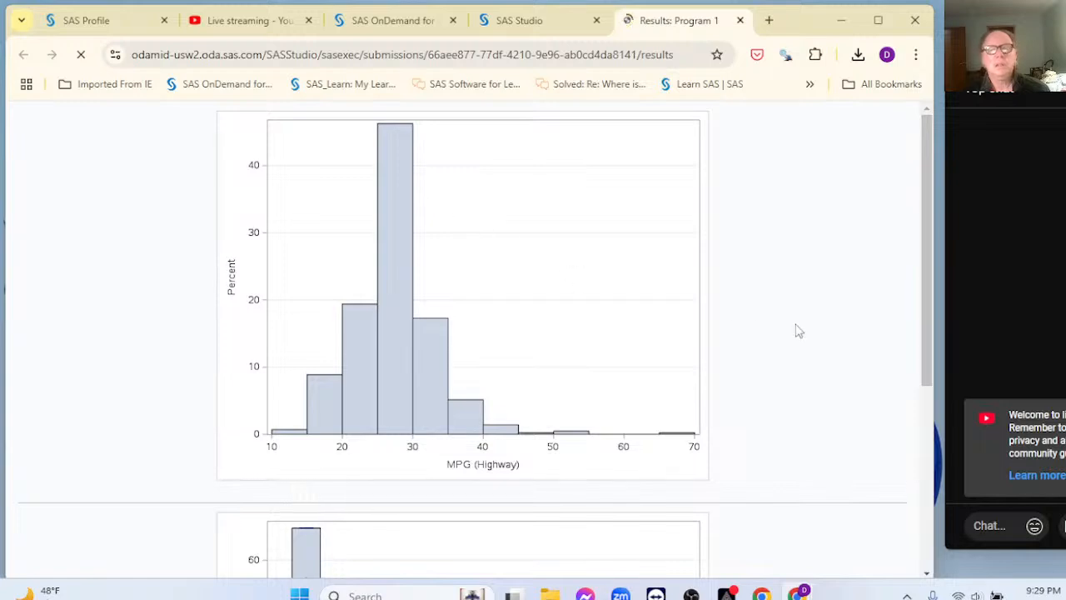
pyautogui.scroll(-4, 796, 325)
pyautogui.scroll(4, 805, 331)
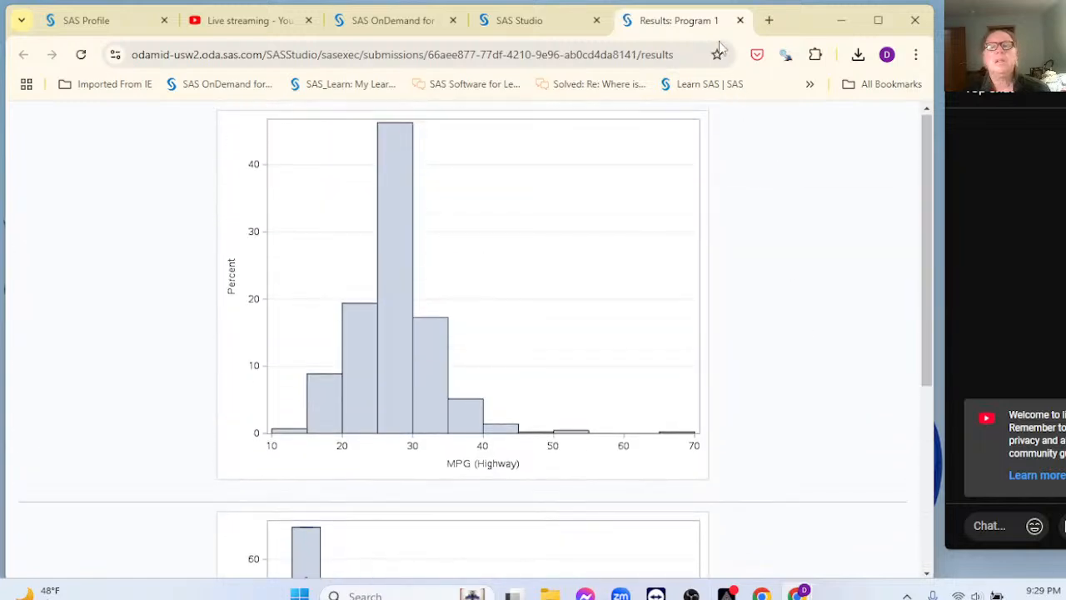
pyautogui.click(740, 20)
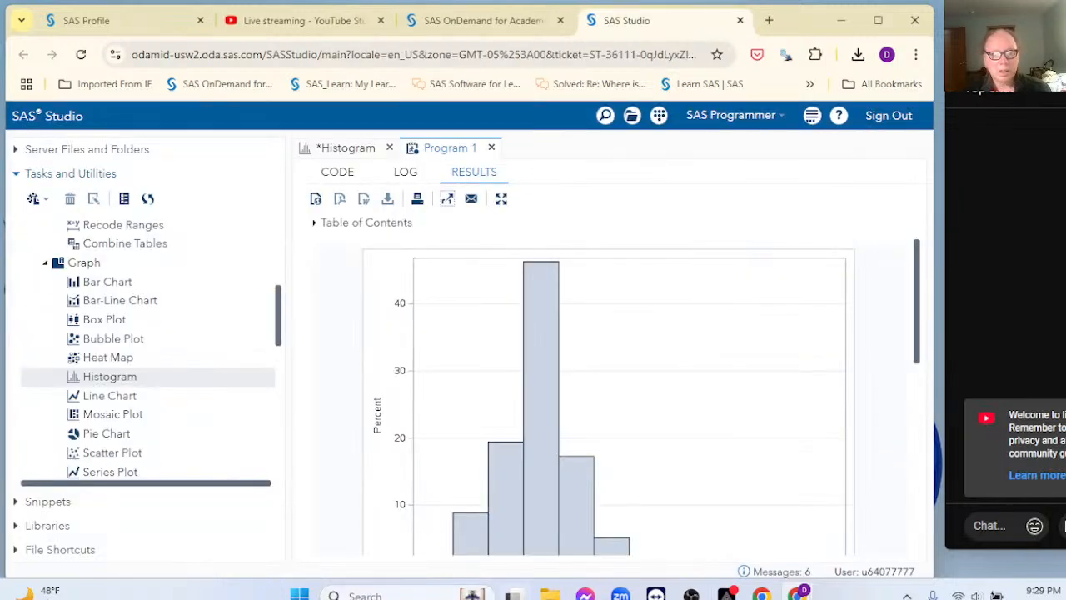
# Step: Switch to File Explorer, open Program 1-results.html from the Downloads folder, and review both graphs
pyautogui.click(549, 595)
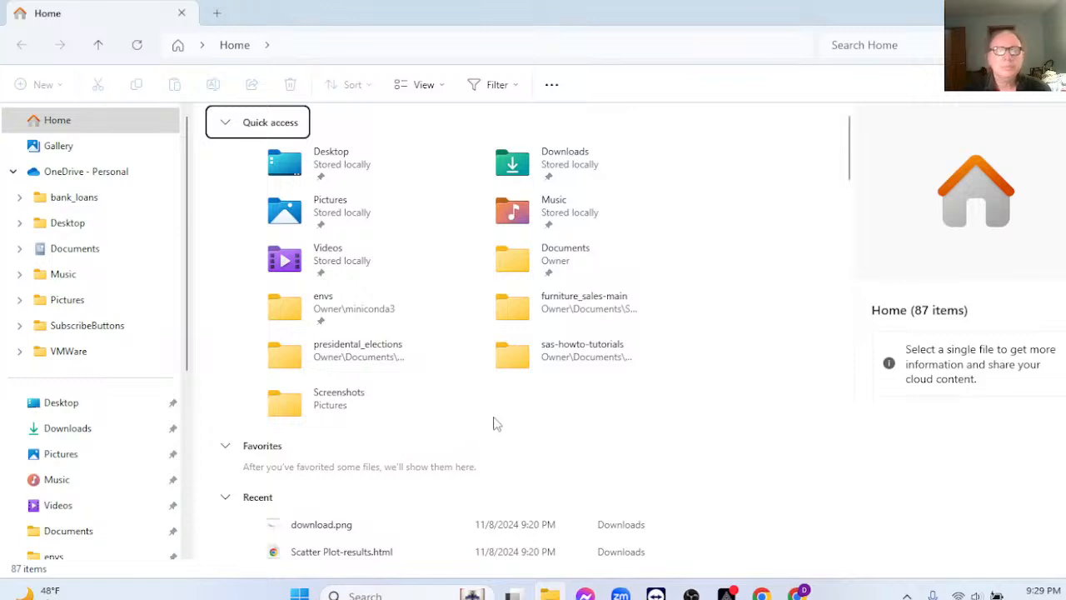
pyautogui.click(86, 430)
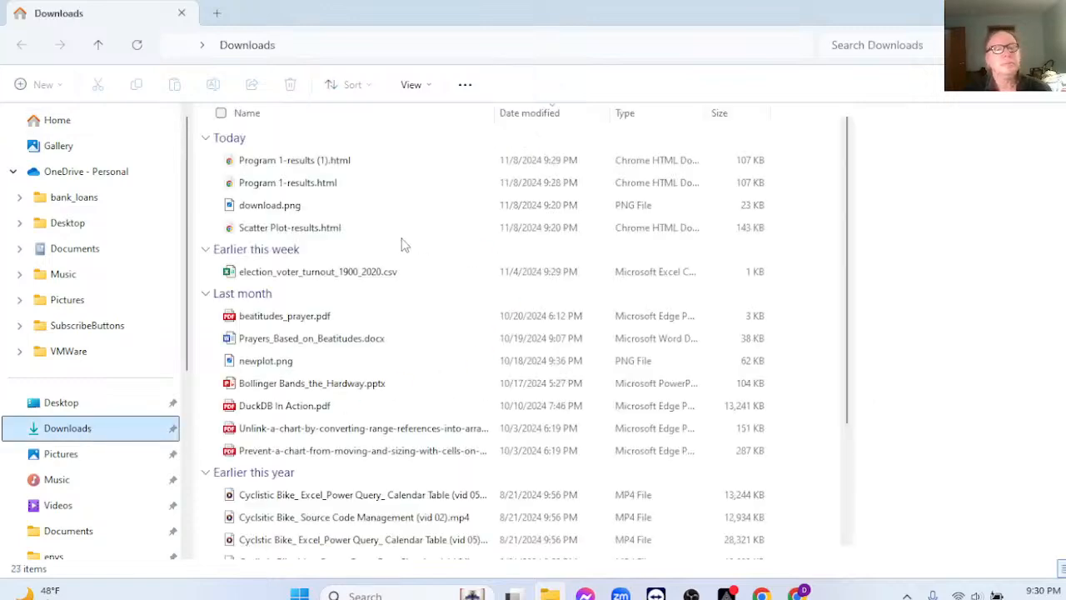
pyautogui.doubleClick(323, 185)
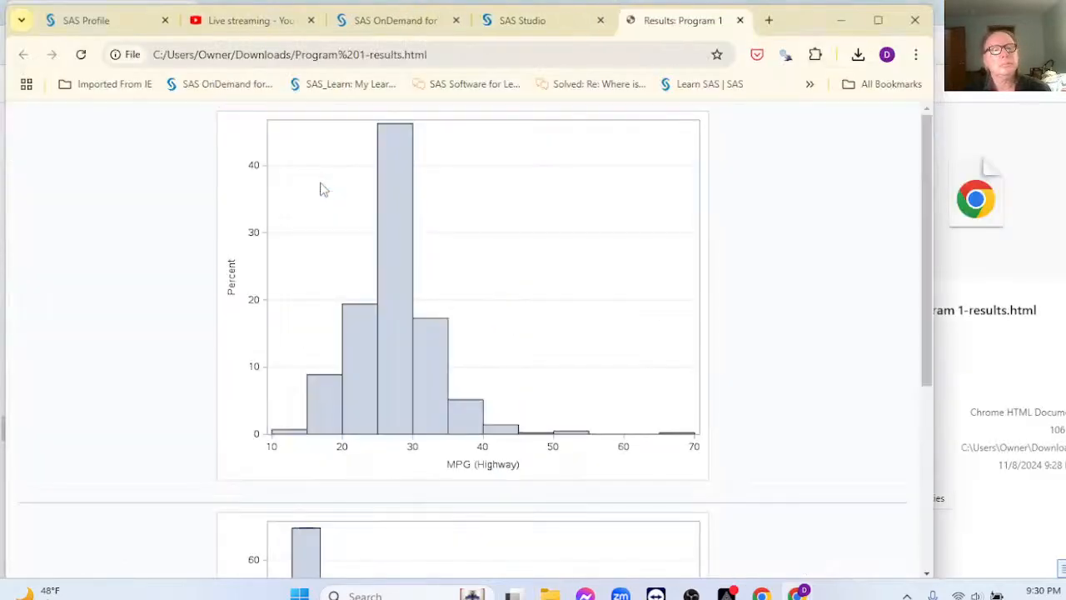
pyautogui.scroll(-4, 539, 260)
pyautogui.scroll(2, 545, 264)
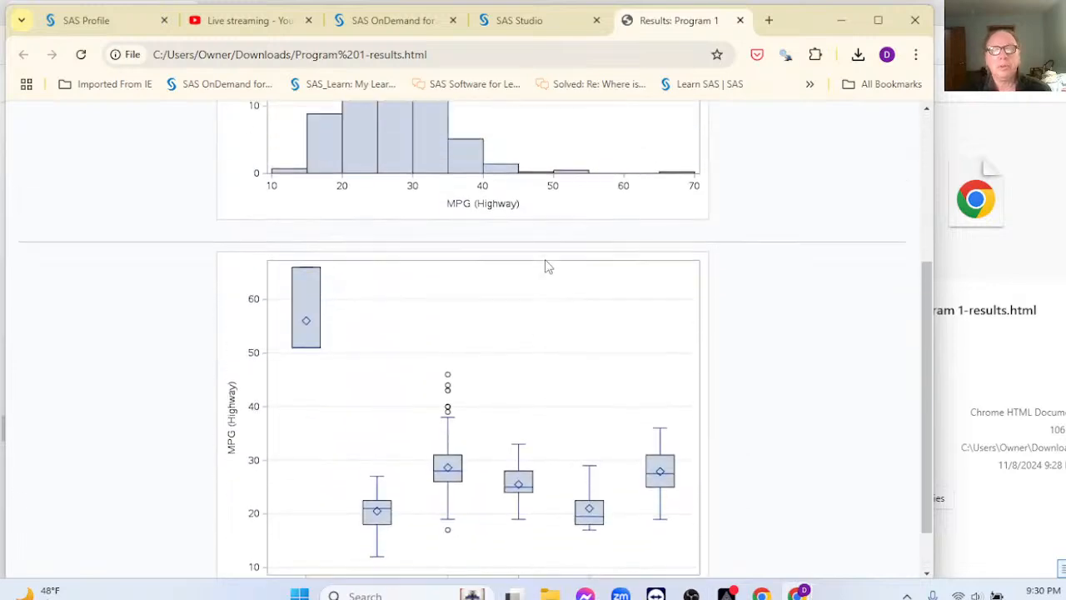
# Step: Check the image save and copy options for the box plot, dismiss them, and close the downloaded results page
pyautogui.rightClick(550, 419)
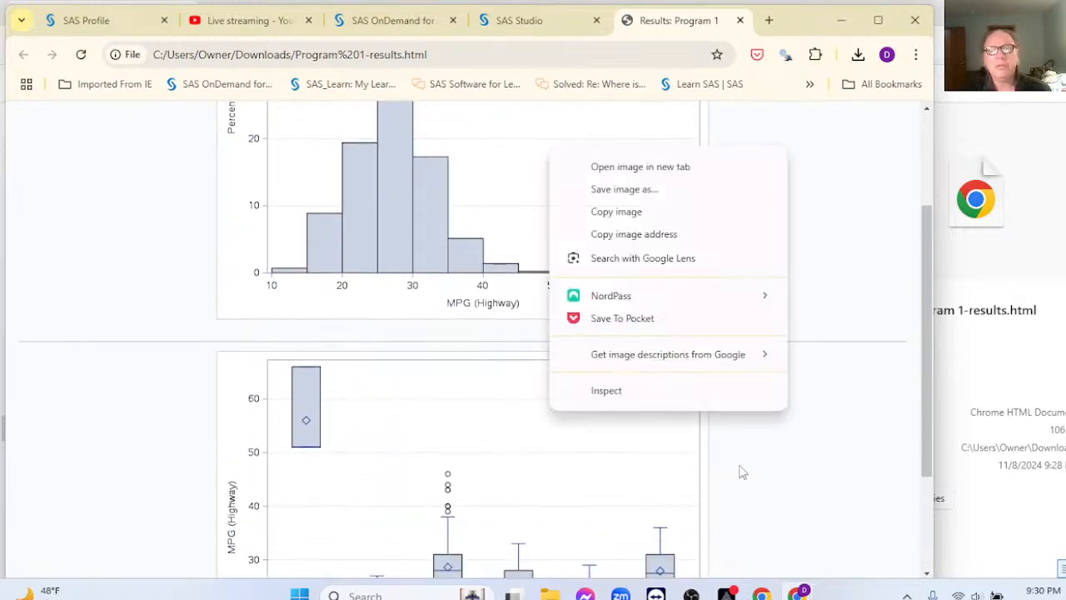
pyautogui.click(781, 475)
pyautogui.click(740, 20)
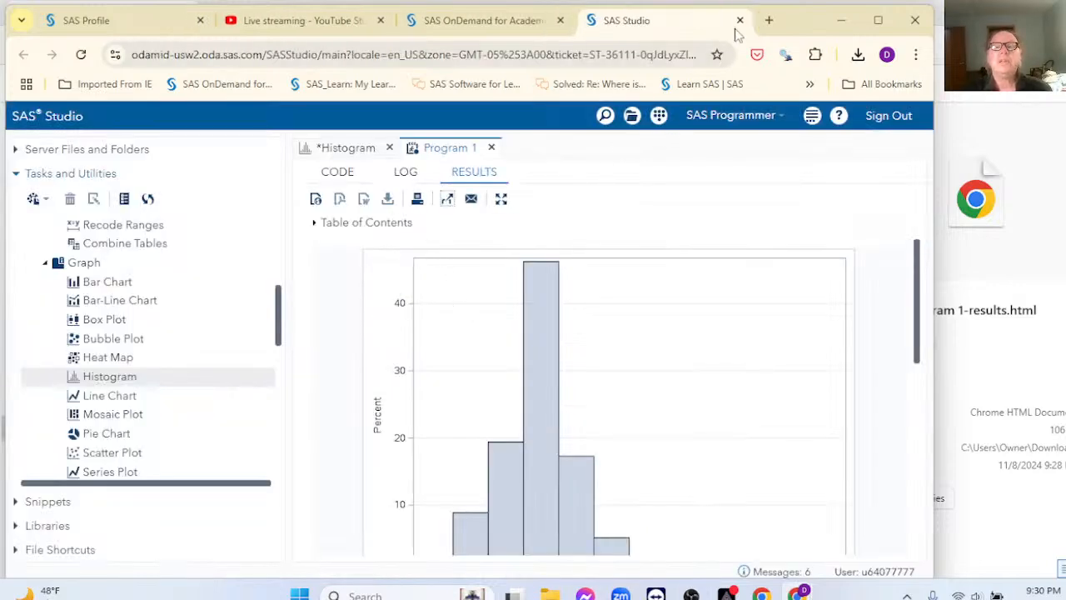
# Step: Close the Program 1 and Histogram tabs without saving either of them
pyautogui.click(492, 148)
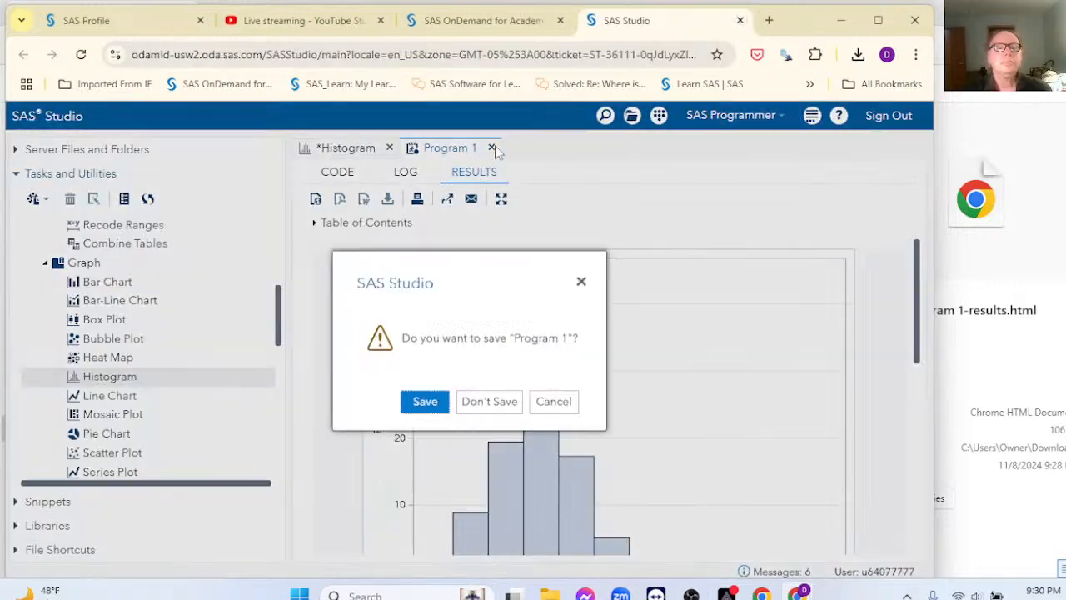
pyautogui.click(490, 402)
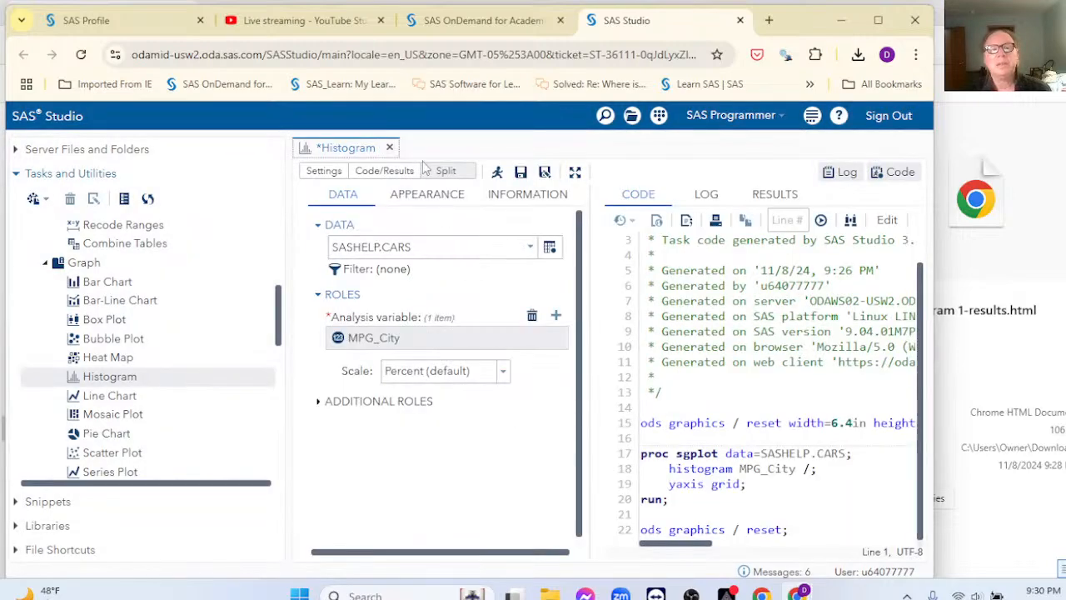
pyautogui.click(389, 148)
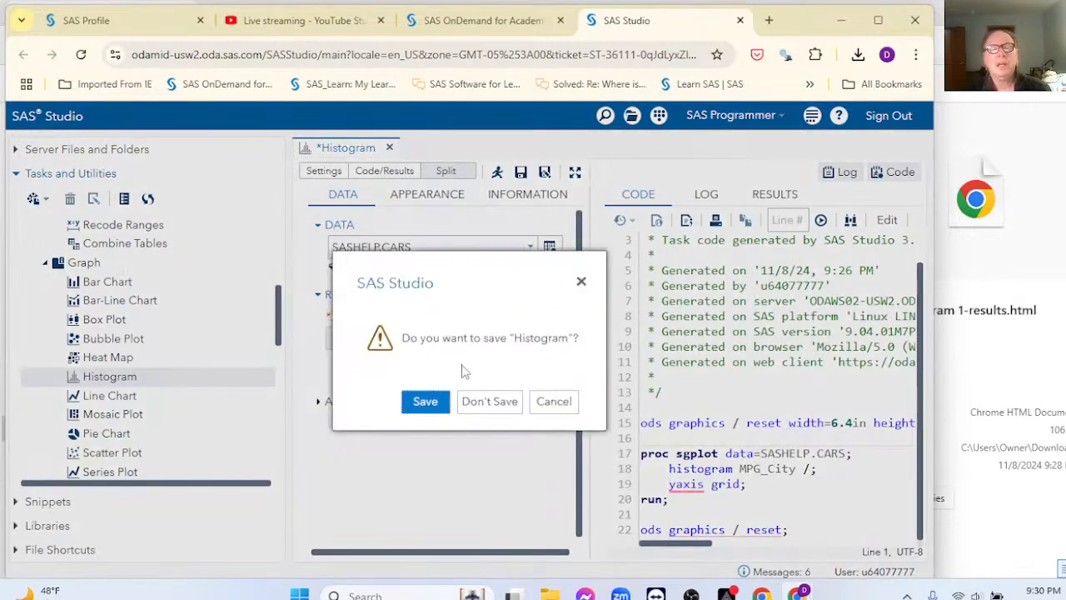
pyautogui.click(480, 401)
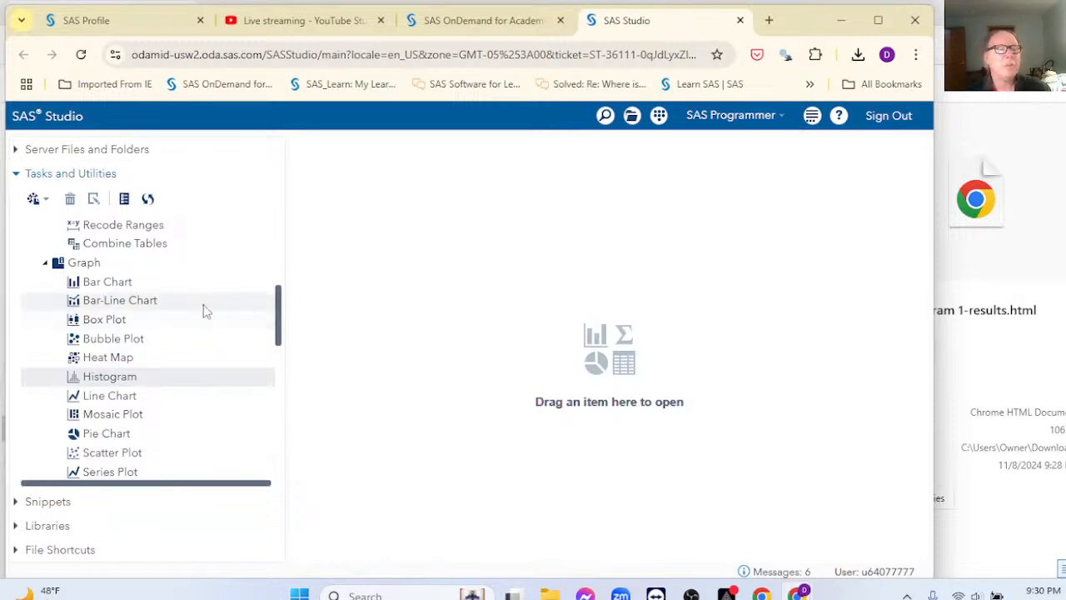
# Step: Open the Line Chart task from the Graph tasks
pyautogui.scroll(-3, 236, 255)
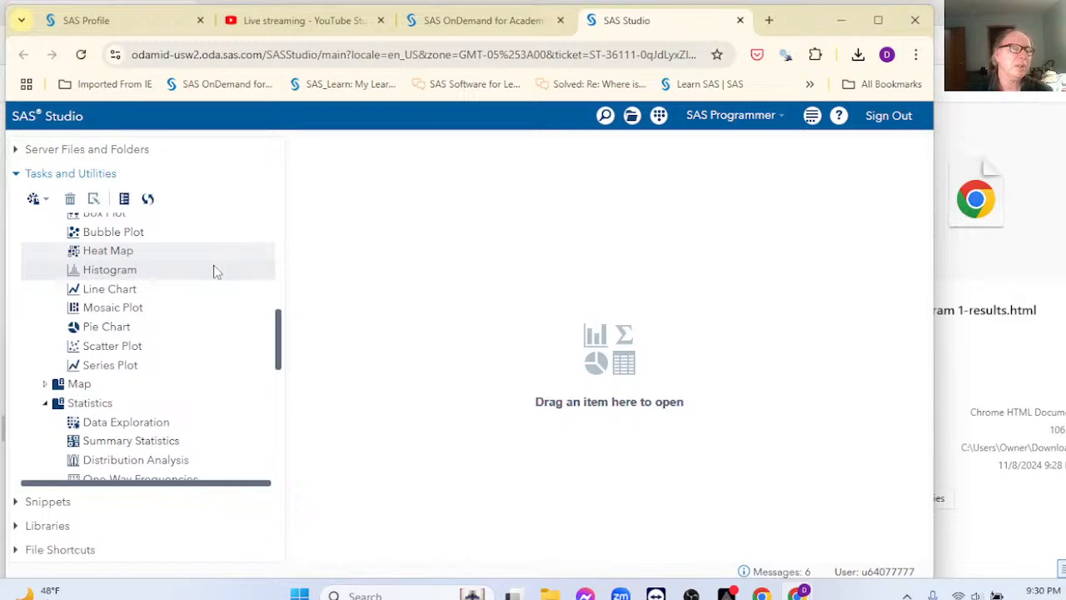
pyautogui.click(124, 293)
pyautogui.doubleClick(123, 297)
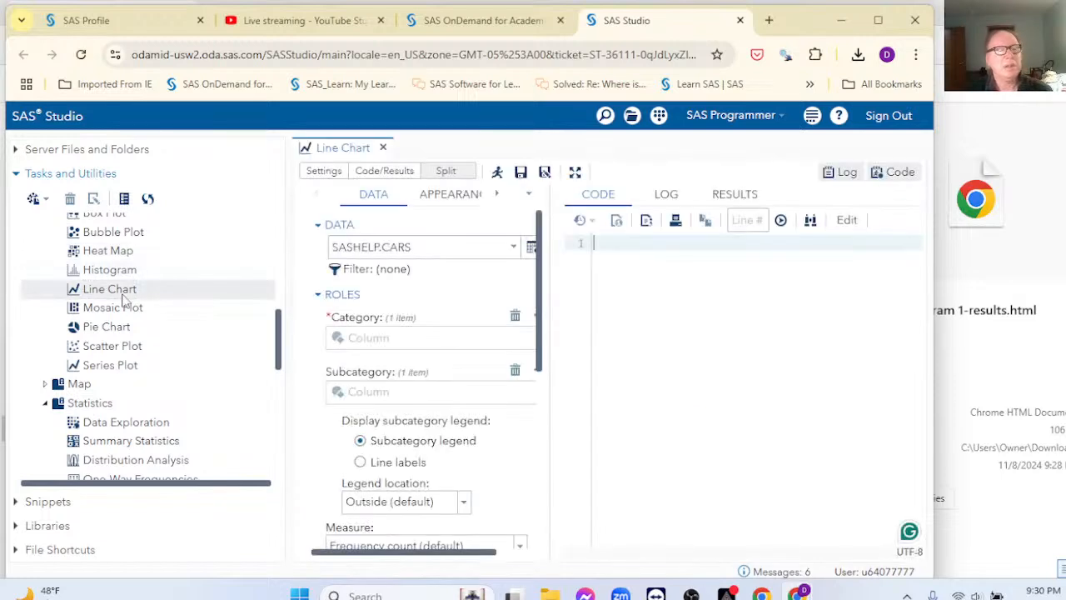
# Step: Select the GNP table from the SASHELP library as the line chart's data source
pyautogui.click(531, 248)
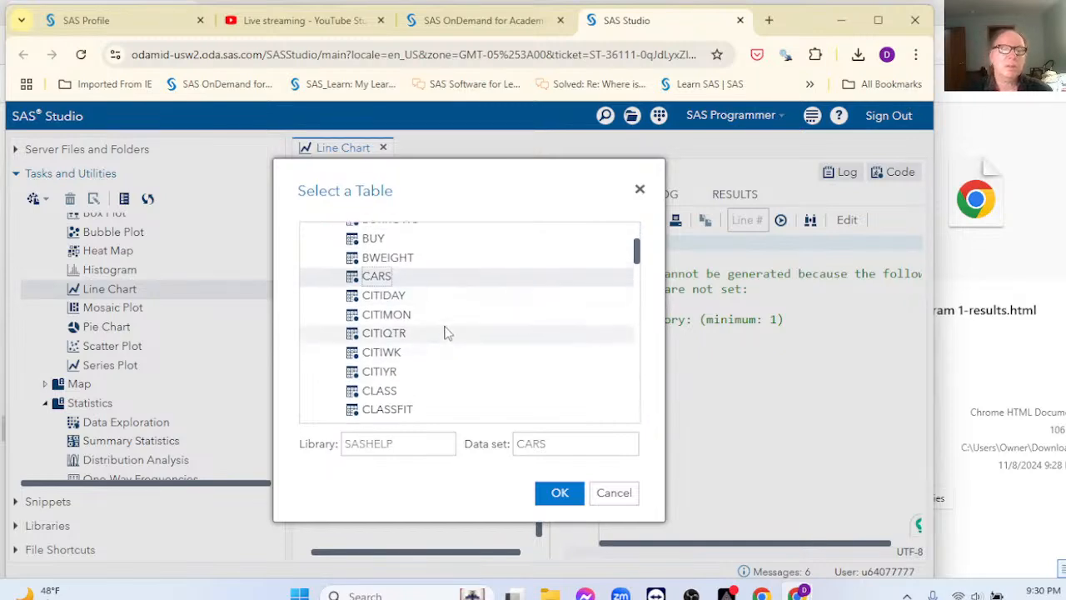
pyautogui.scroll(8, 433, 337)
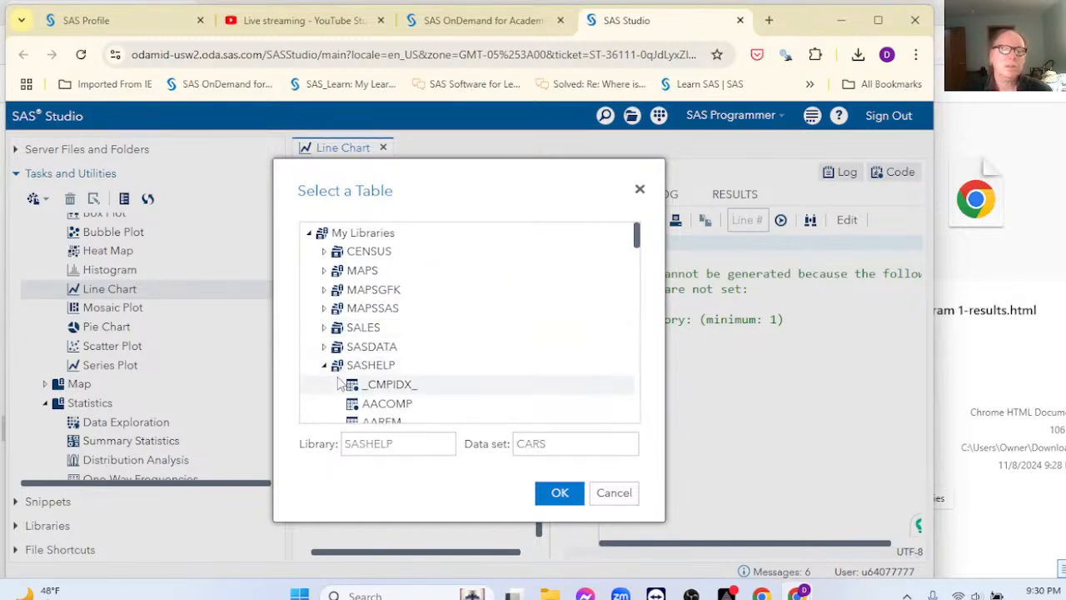
pyautogui.scroll(-6, 452, 376)
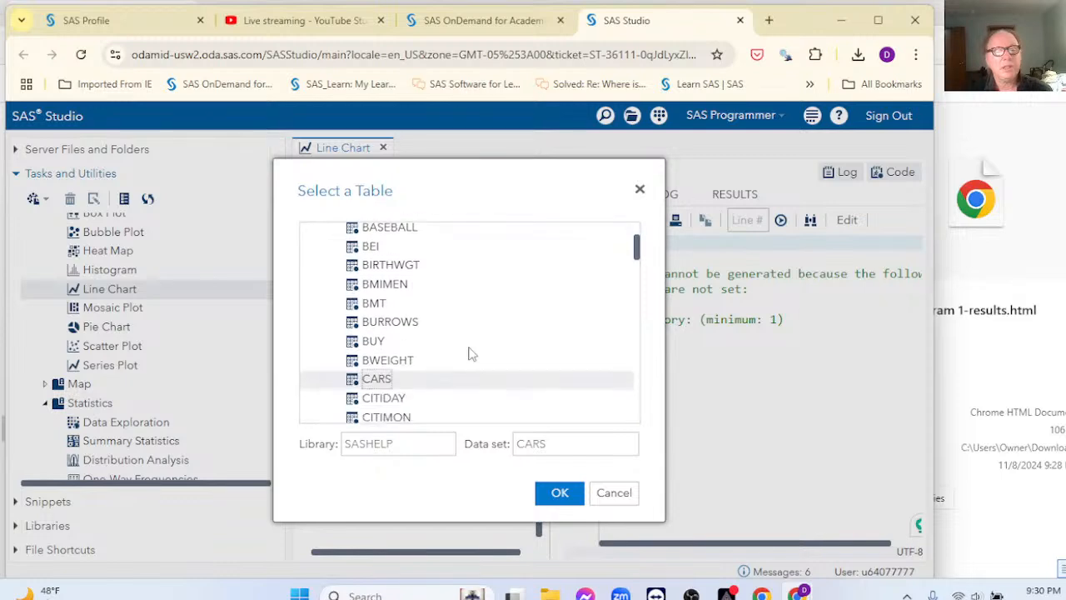
pyautogui.scroll(-10, 478, 354)
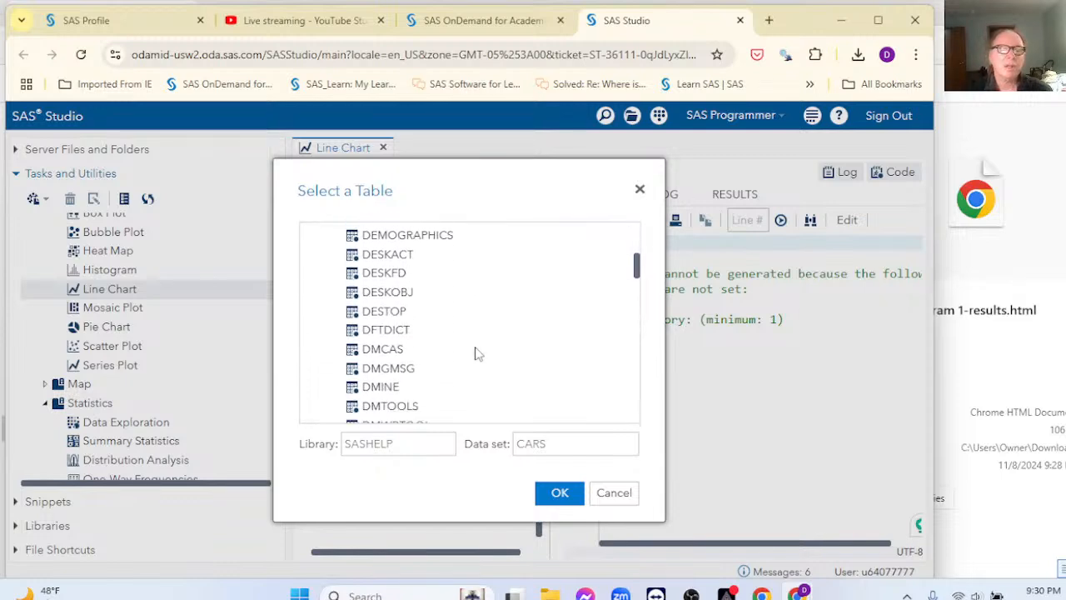
pyautogui.scroll(-10, 477, 354)
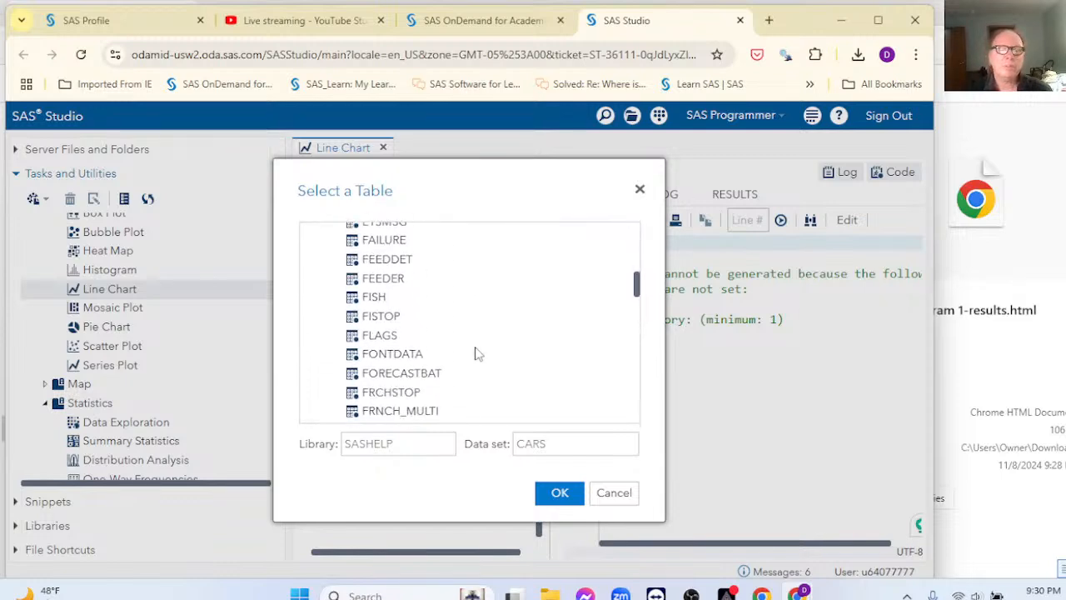
pyautogui.scroll(-6, 478, 354)
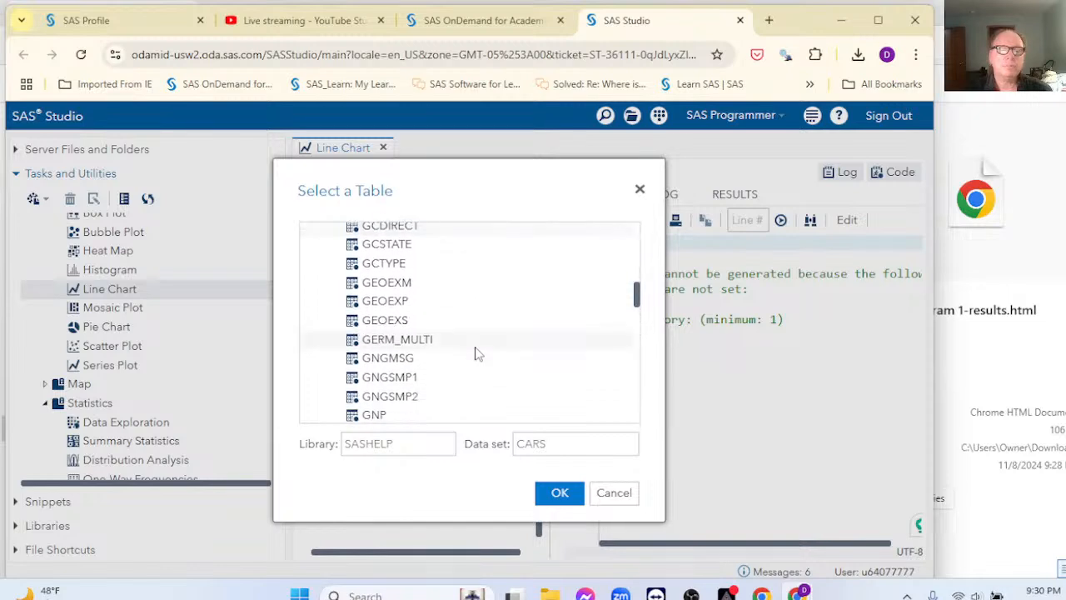
pyautogui.scroll(-2, 477, 353)
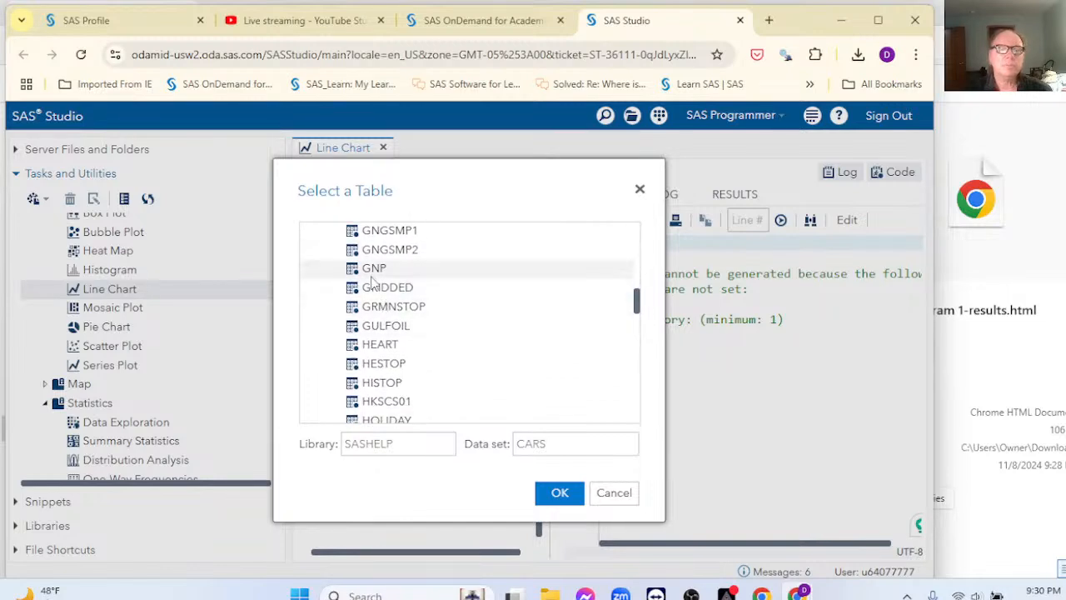
pyautogui.click(373, 270)
pyautogui.click(557, 492)
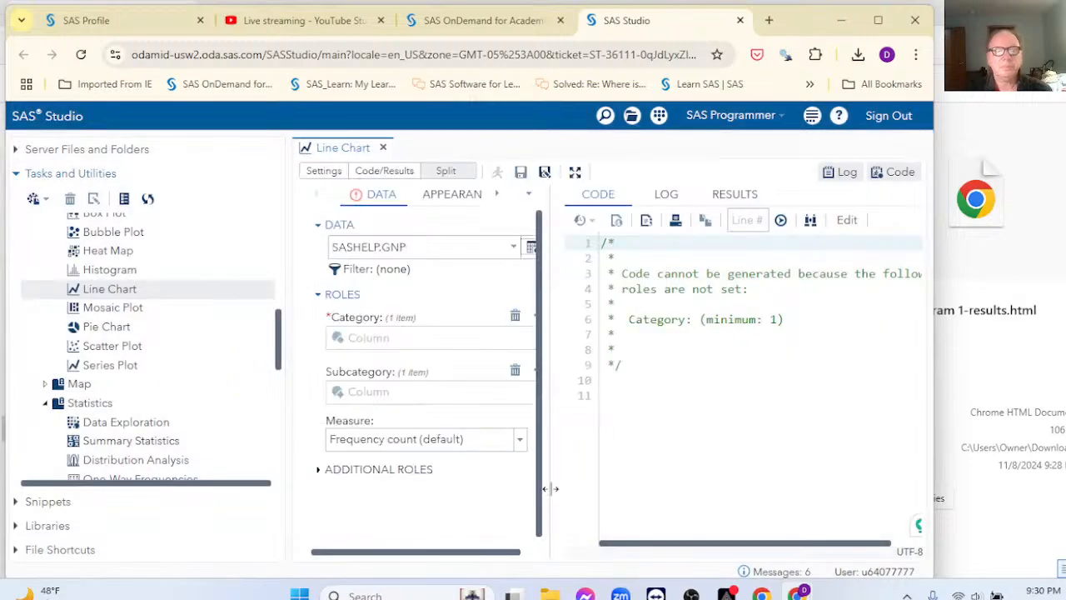
# Step: Maximize the Line Chart task view and assign DATE as the category column
pyautogui.click(575, 172)
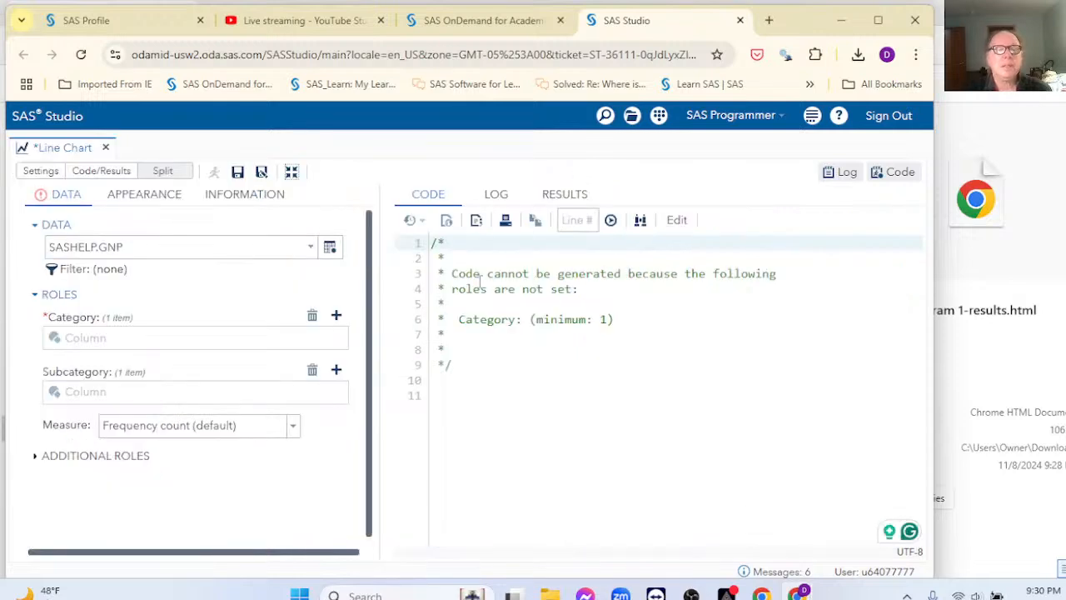
pyautogui.click(334, 323)
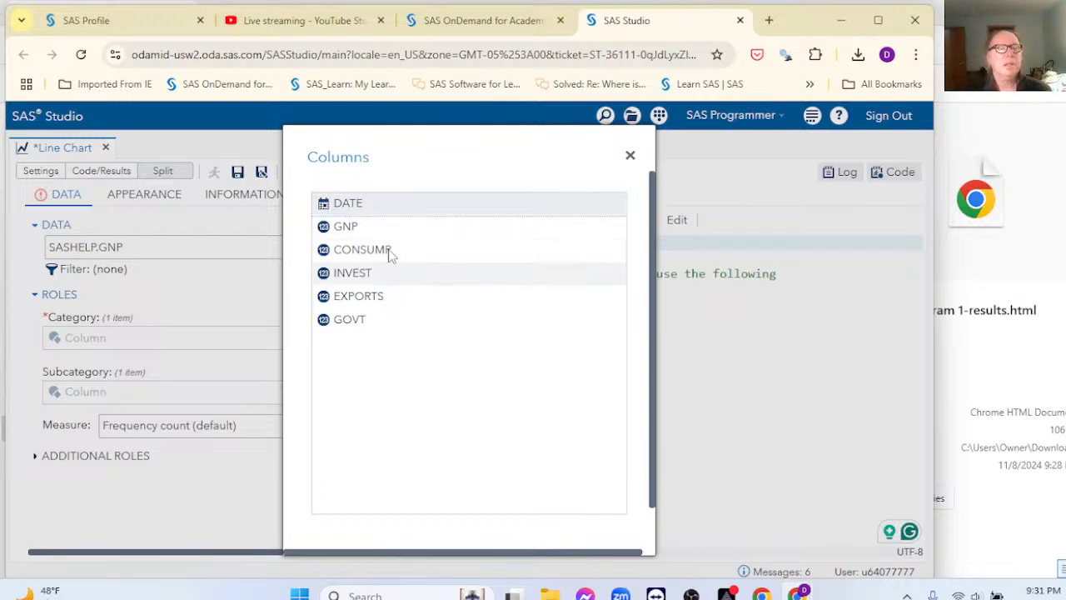
pyautogui.scroll(-1, 546, 375)
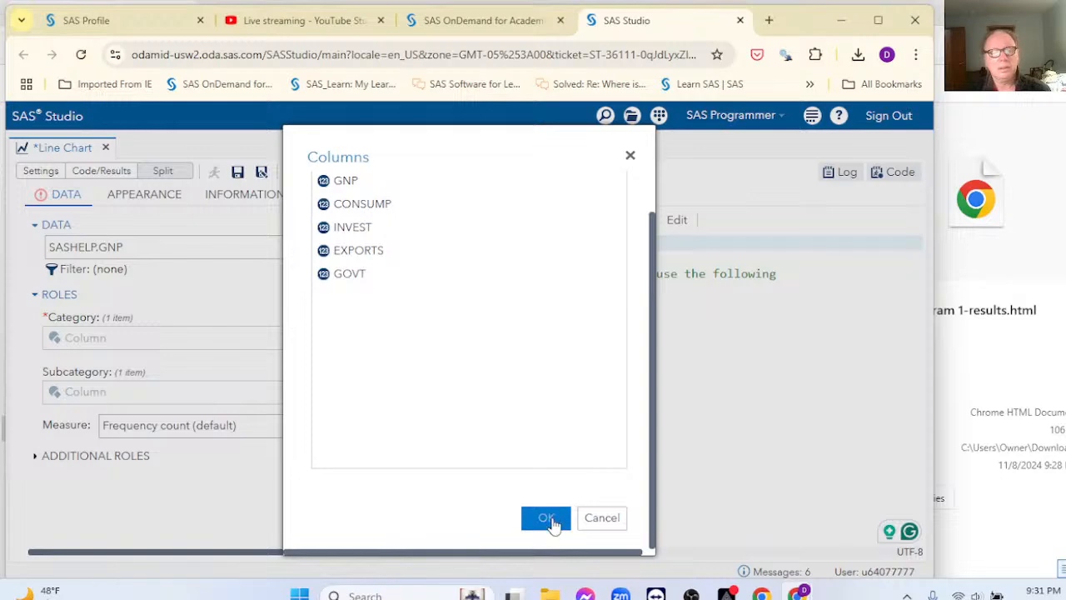
pyautogui.click(553, 518)
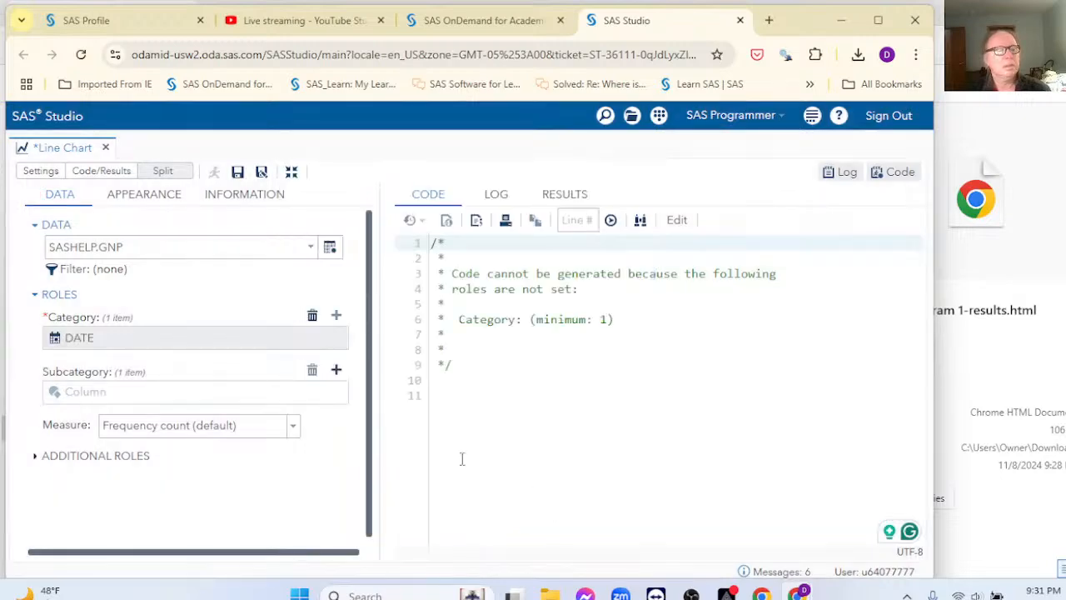
# Step: Try assigning GOVT as the line chart's subcategory column
pyautogui.click(336, 372)
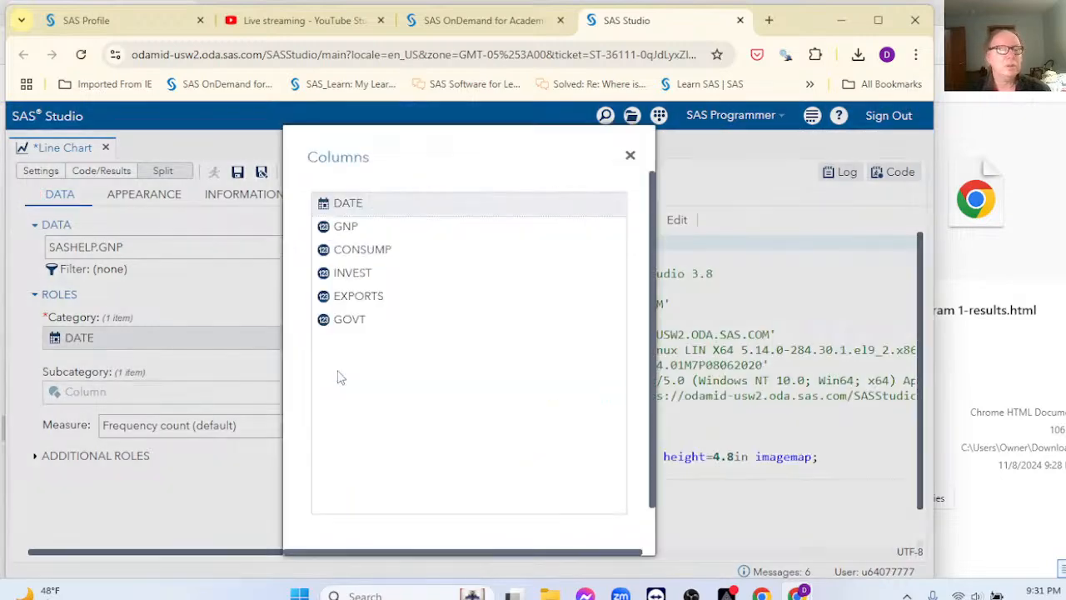
pyautogui.click(363, 329)
pyautogui.scroll(-2, 500, 428)
pyautogui.click(542, 517)
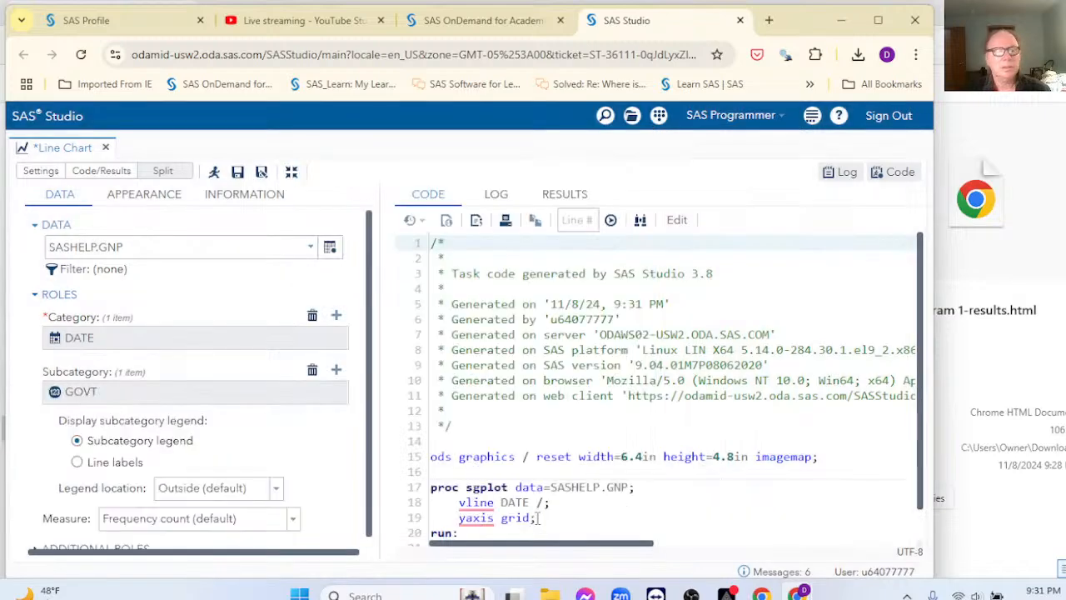
# Step: Set the line chart's measure to Variable
pyautogui.scroll(-1, 291, 463)
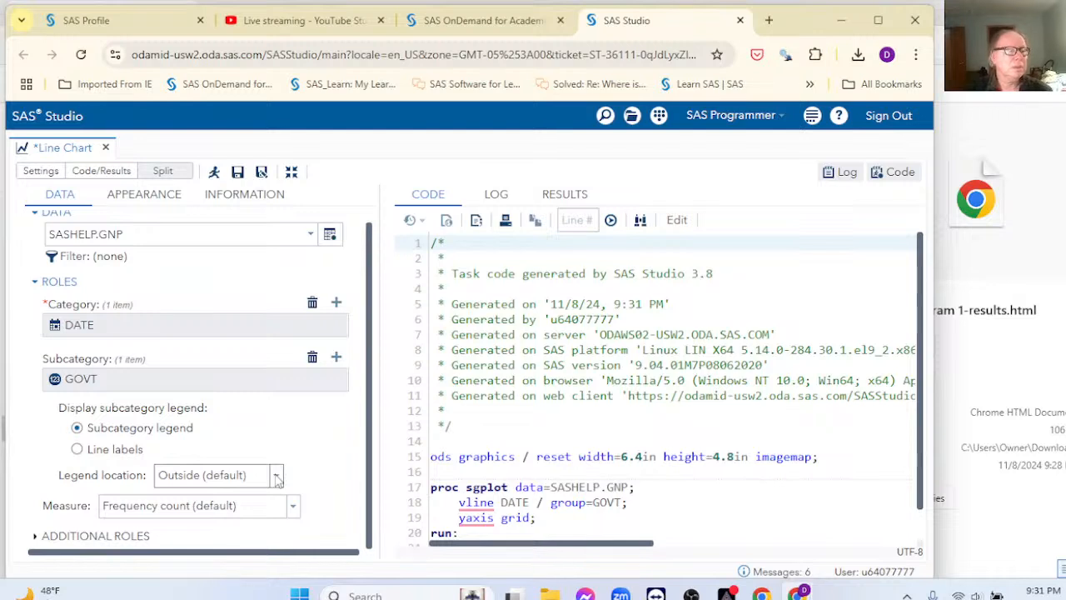
pyautogui.click(292, 507)
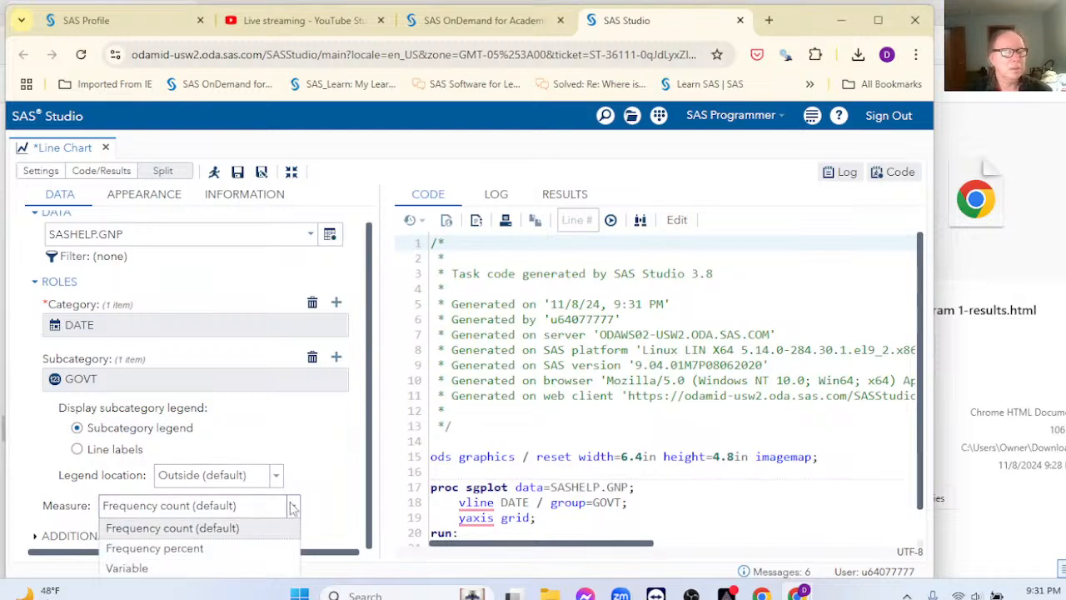
pyautogui.click(158, 570)
pyautogui.scroll(-1, 255, 440)
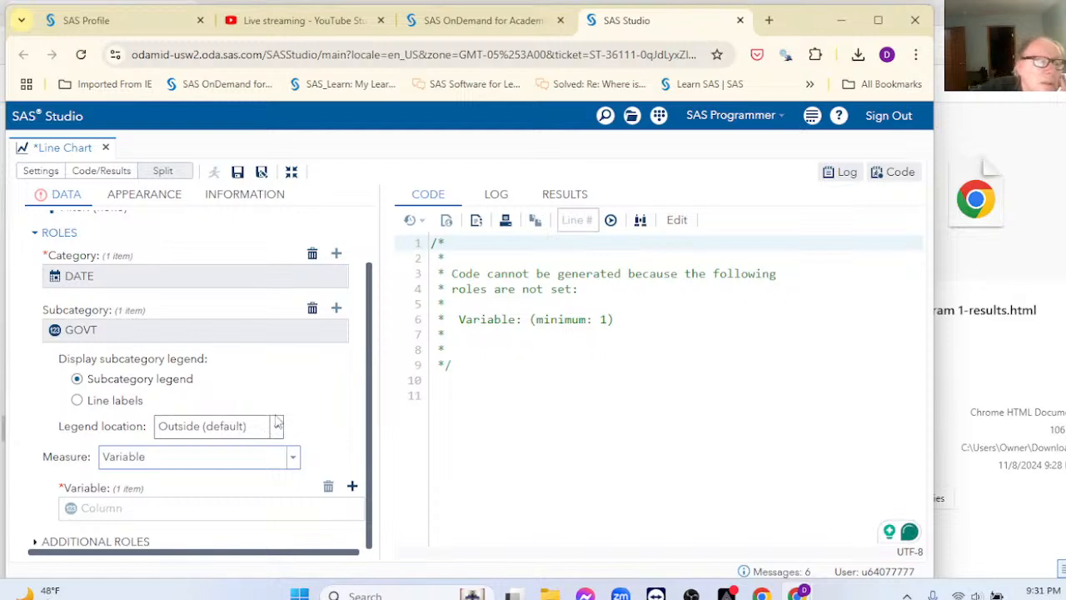
# Step: Remove GOVT from the subcategory role and assign it as the measure variable instead
pyautogui.click(313, 315)
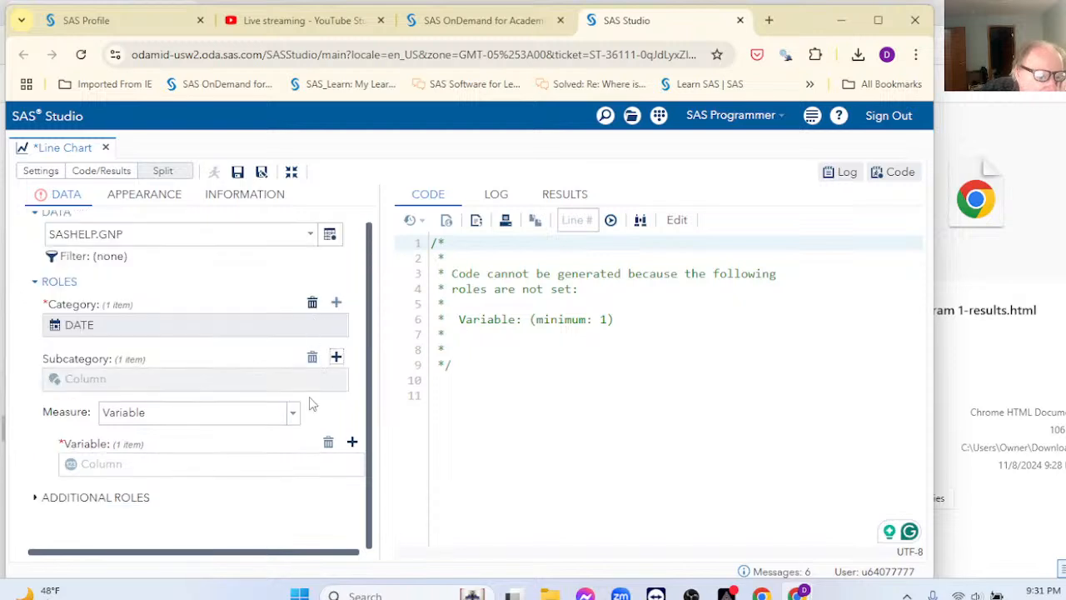
pyautogui.click(352, 442)
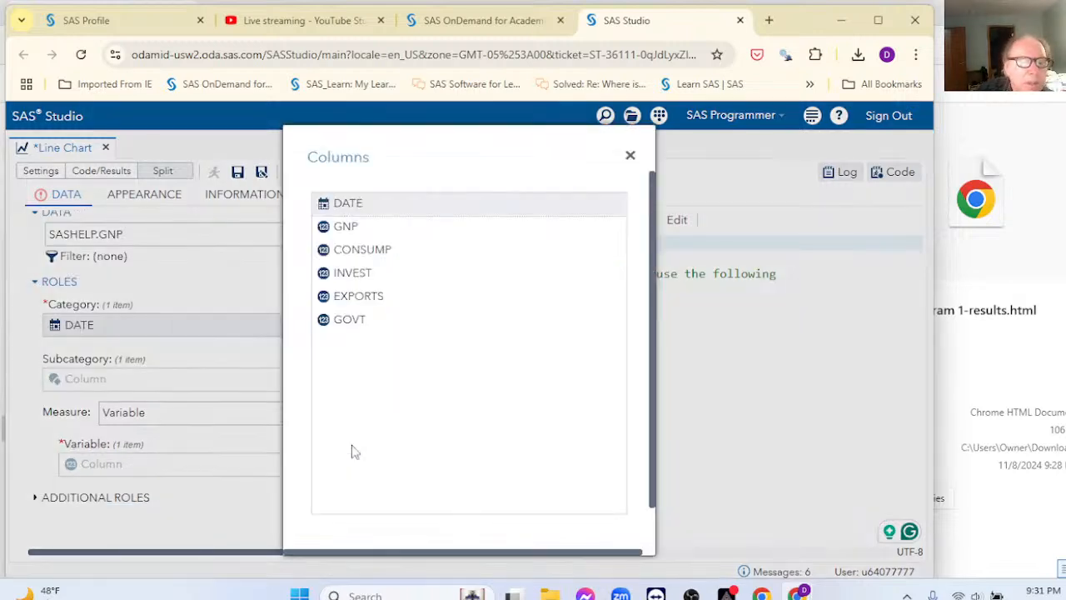
pyautogui.click(351, 324)
pyautogui.scroll(-1, 509, 454)
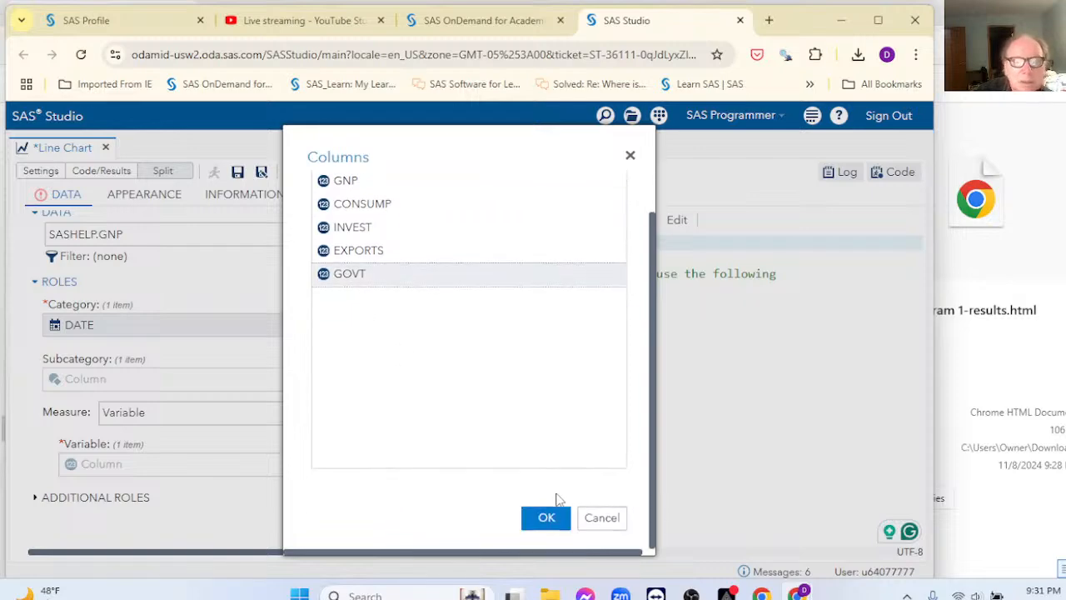
pyautogui.click(546, 517)
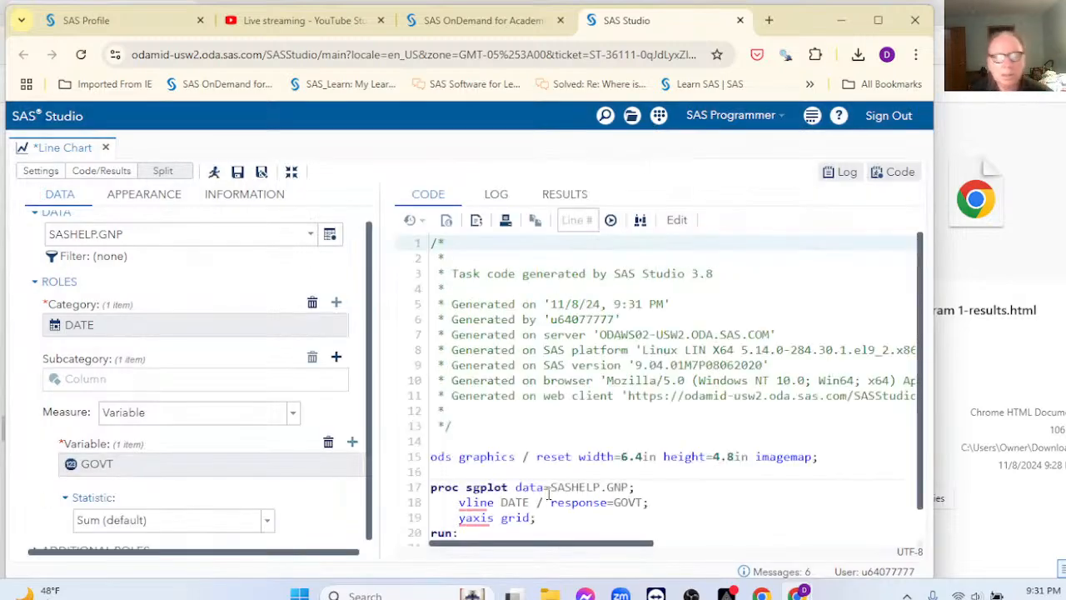
# Step: Run the Line Chart task and review the graph of GOVT by DATE down to its date axis
pyautogui.scroll(-1, 527, 516)
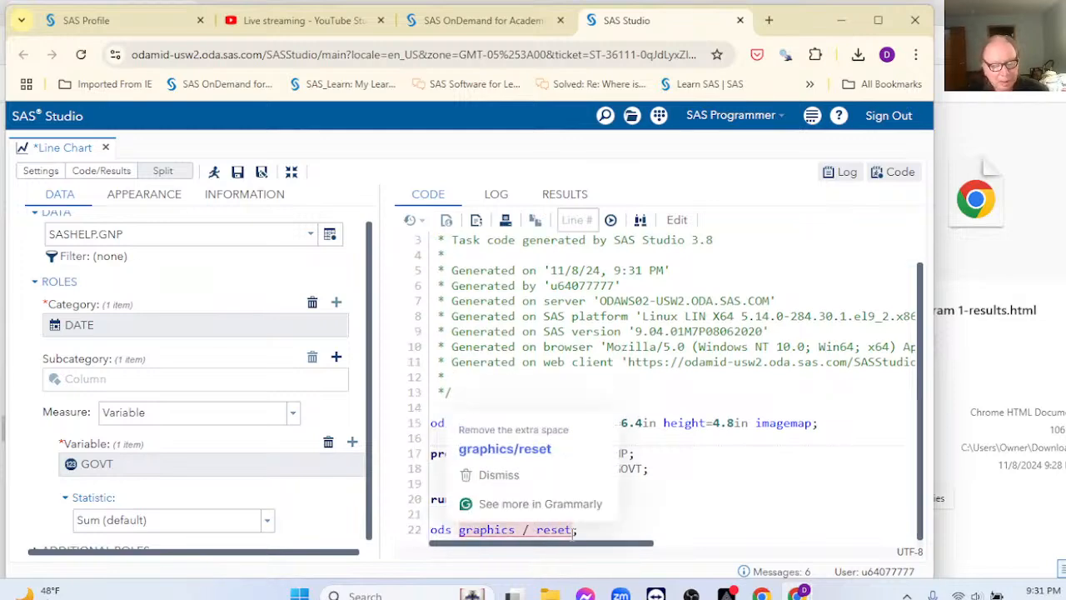
pyautogui.press('F3')
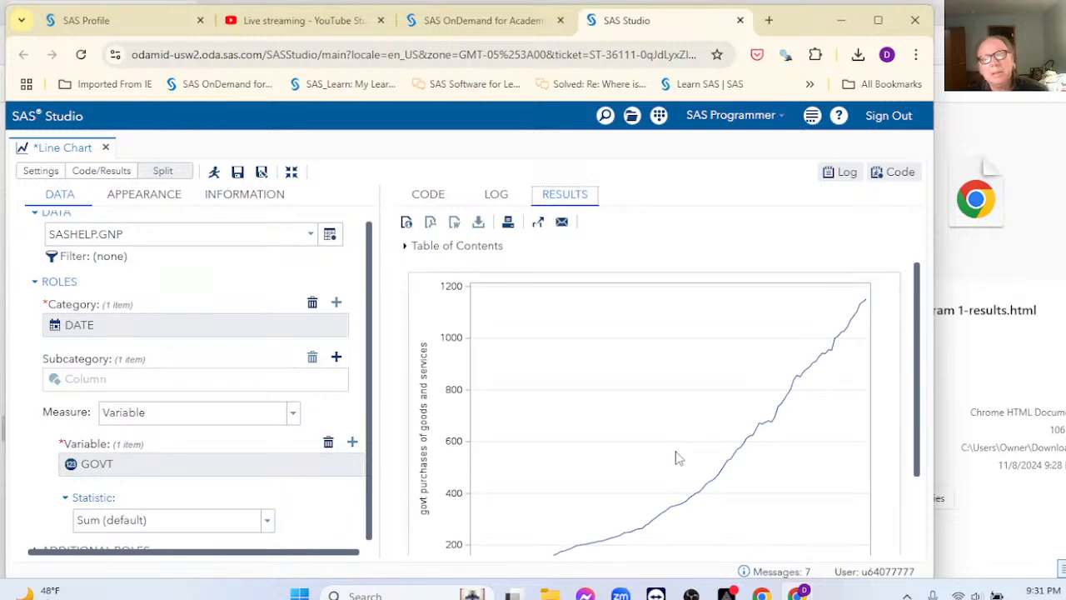
pyautogui.scroll(-3, 679, 459)
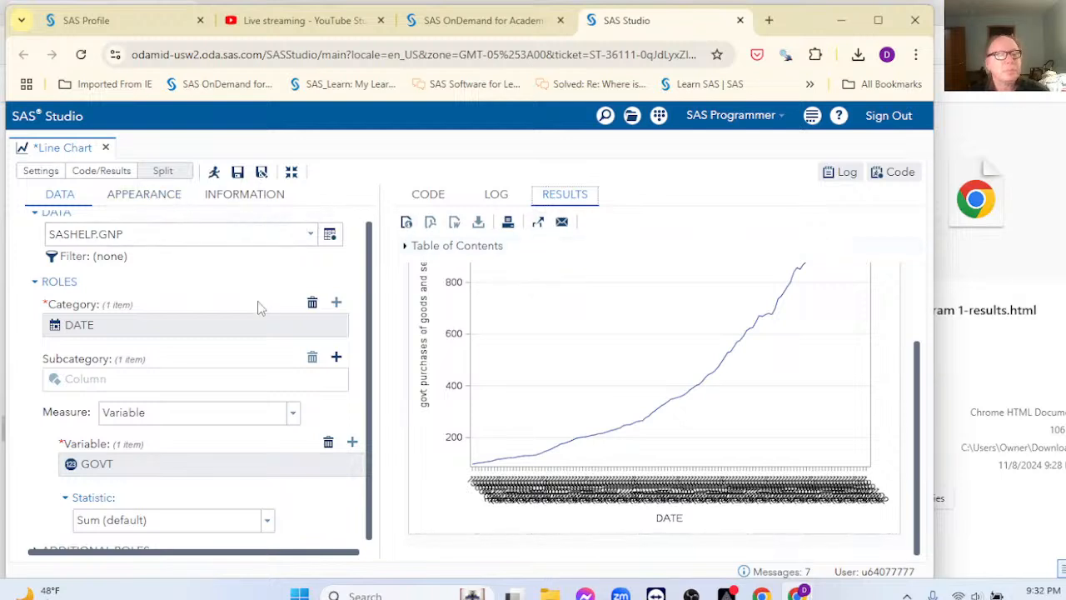
# Step: Close the Line Chart task without saving, and open the Series Plot task in a maximized view
pyautogui.click(106, 148)
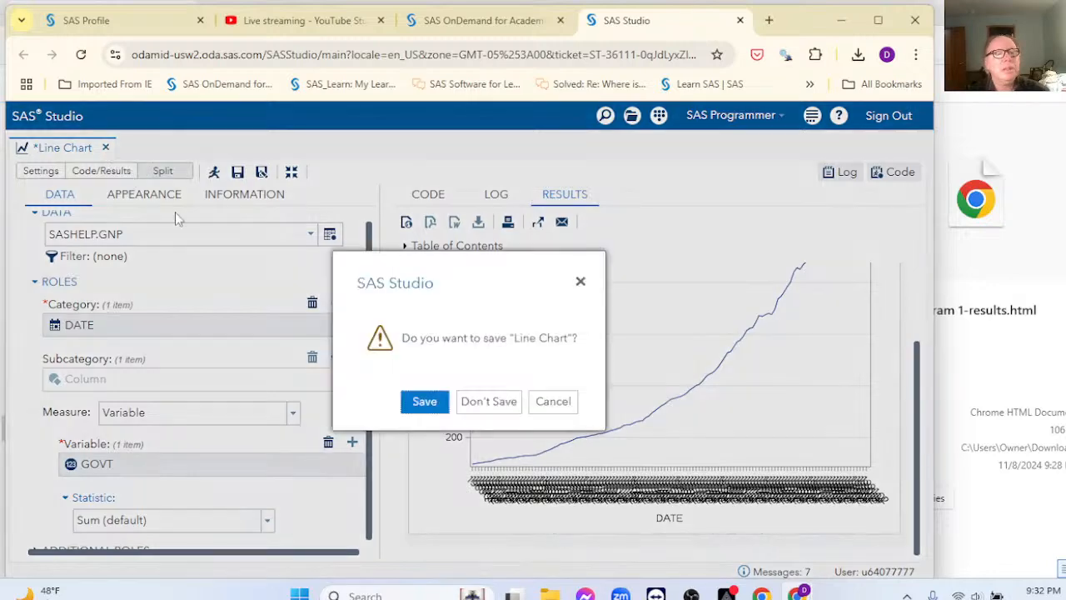
pyautogui.click(500, 403)
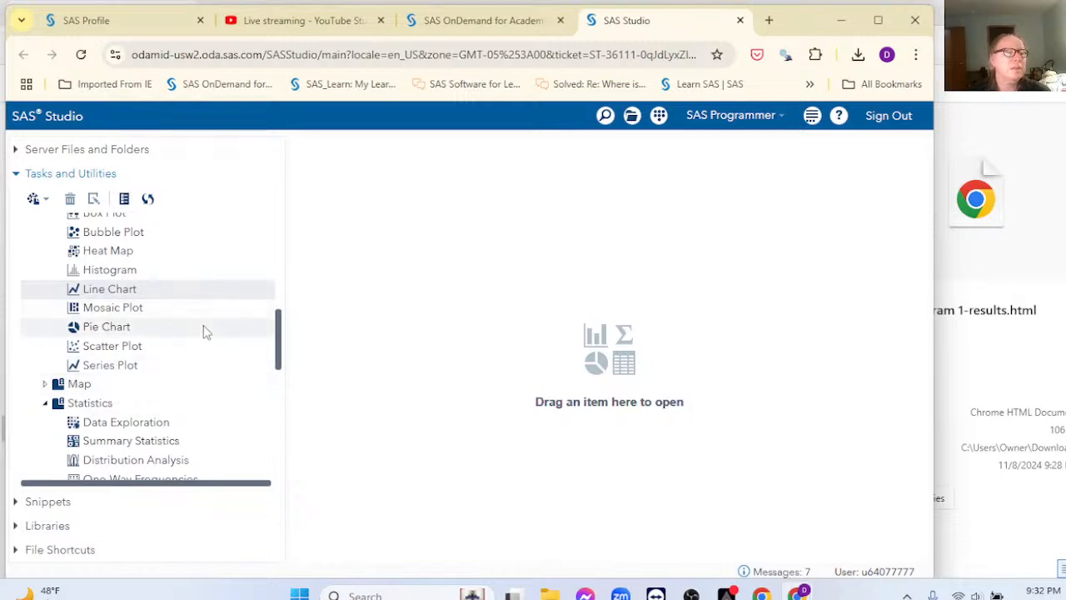
pyautogui.scroll(2, 206, 332)
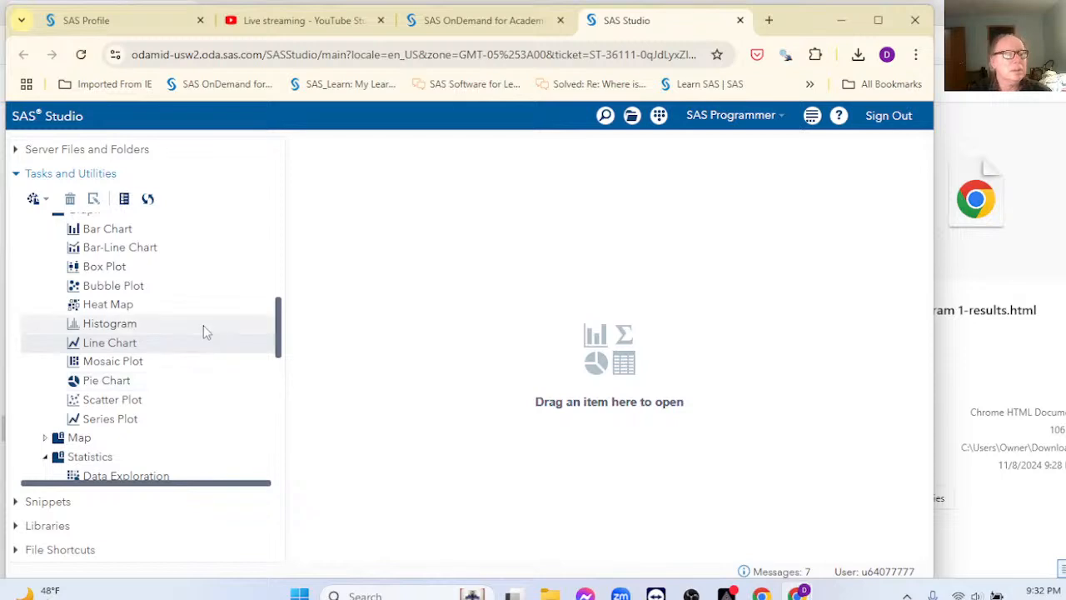
pyautogui.click(124, 425)
pyautogui.doubleClick(123, 424)
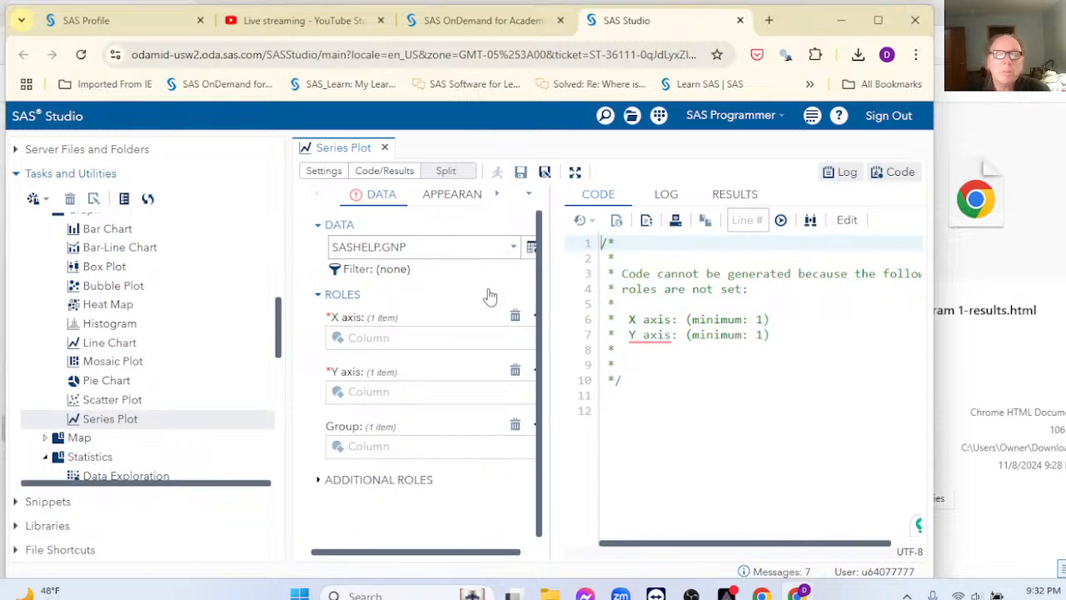
pyautogui.click(575, 172)
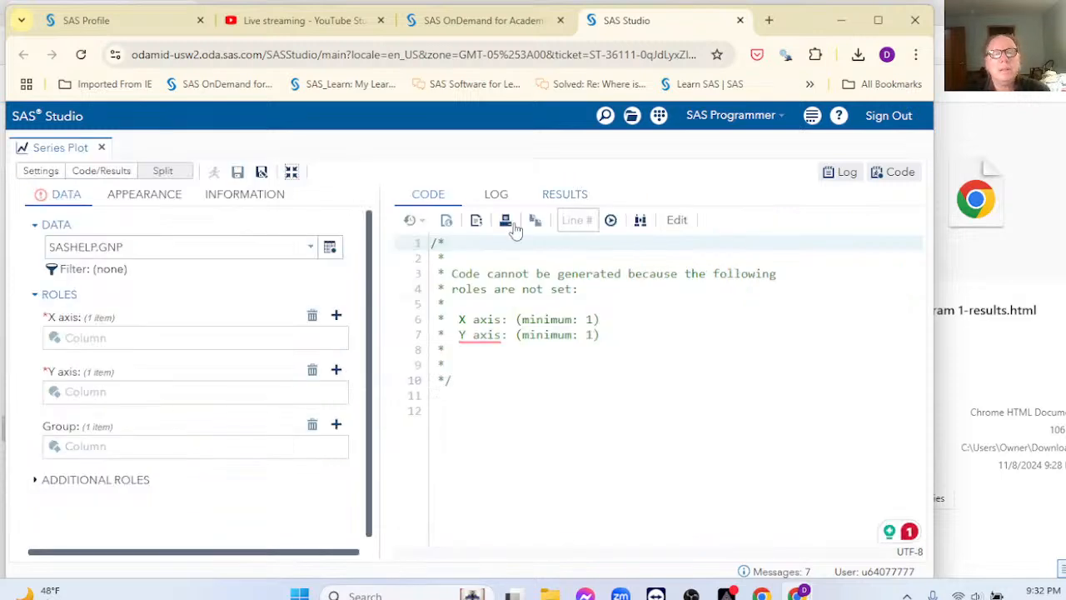
# Step: Assign DATE to the X axis role and EXPORTS to the Y axis role of the series plot
pyautogui.click(336, 316)
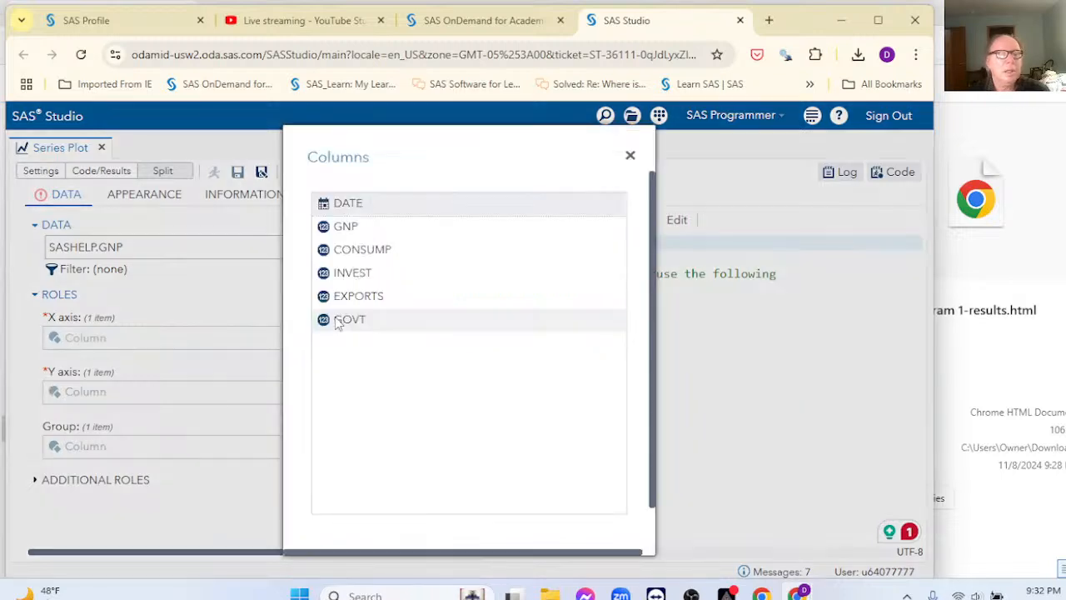
pyautogui.doubleClick(360, 210)
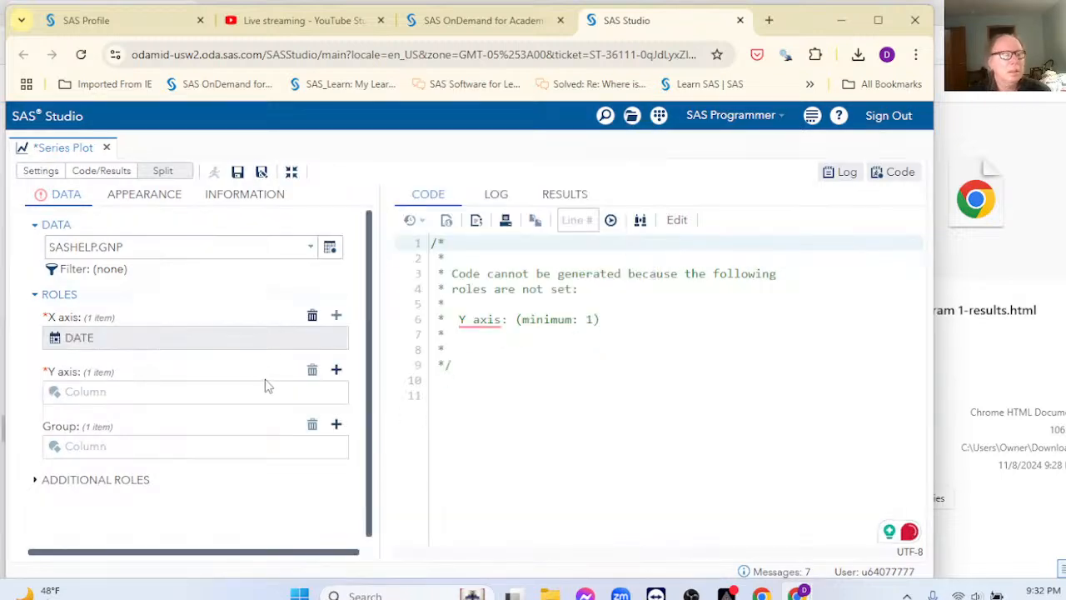
pyautogui.click(336, 370)
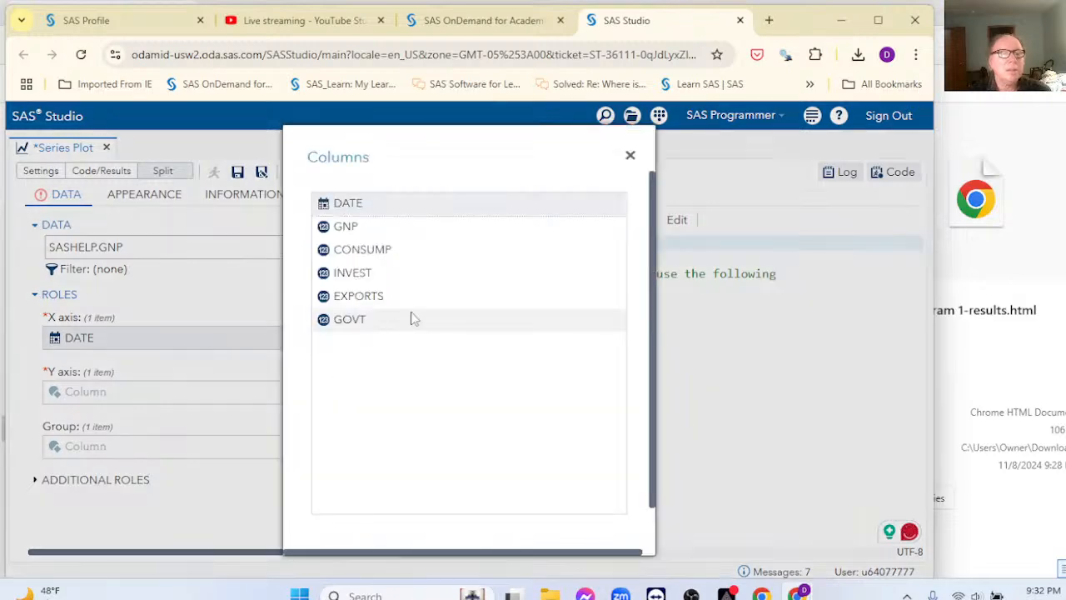
pyautogui.doubleClick(350, 304)
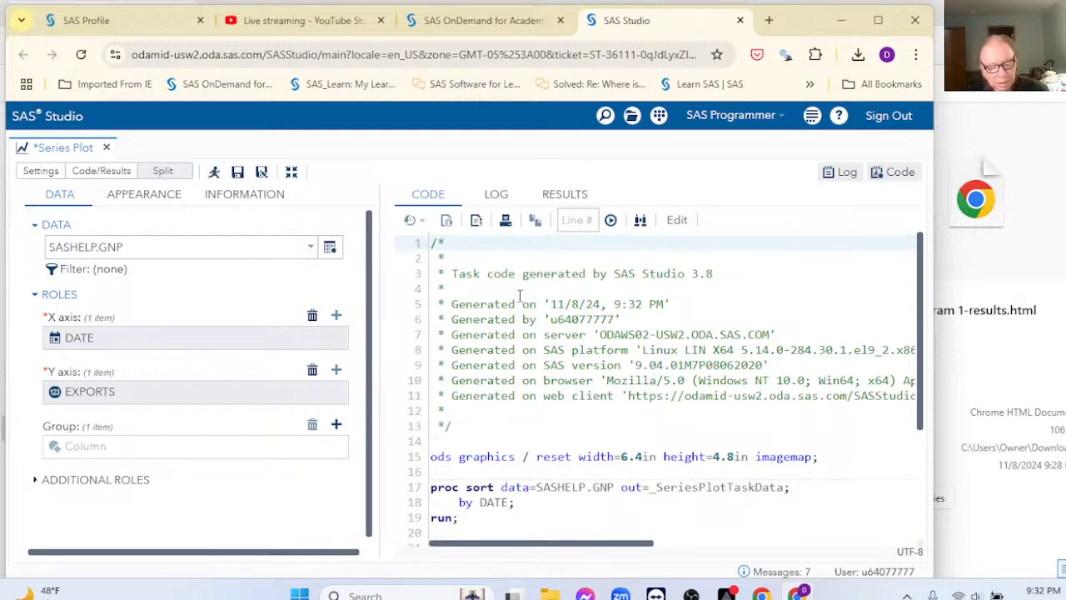
# Step: Run the Series Plot task and review the graph of EXPORTS by DATE down to its date axis
pyautogui.press('F3')
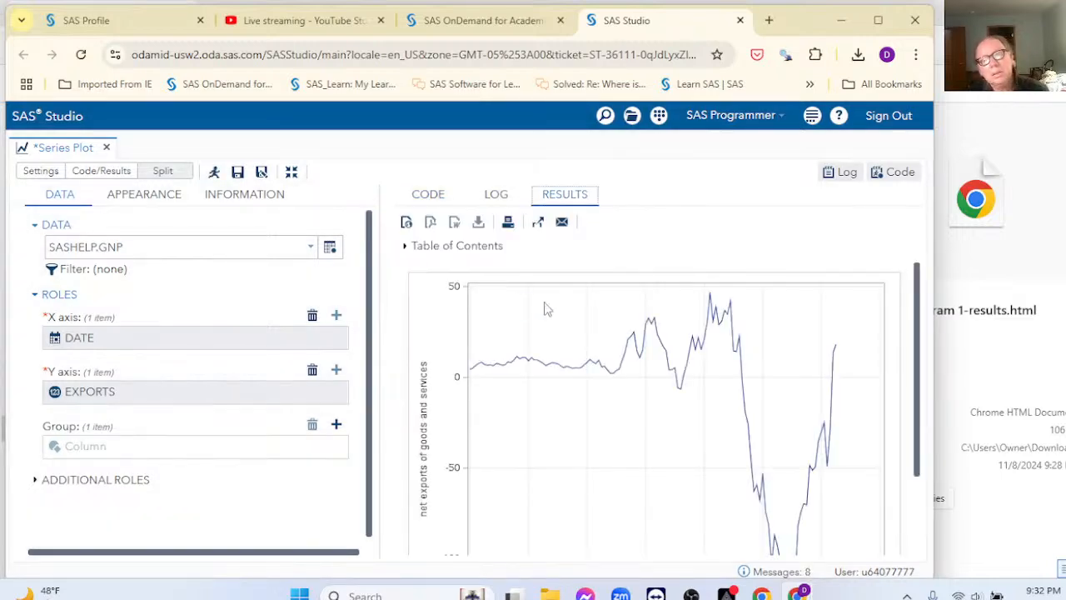
pyautogui.scroll(-1, 725, 387)
pyautogui.scroll(-1, 725, 388)
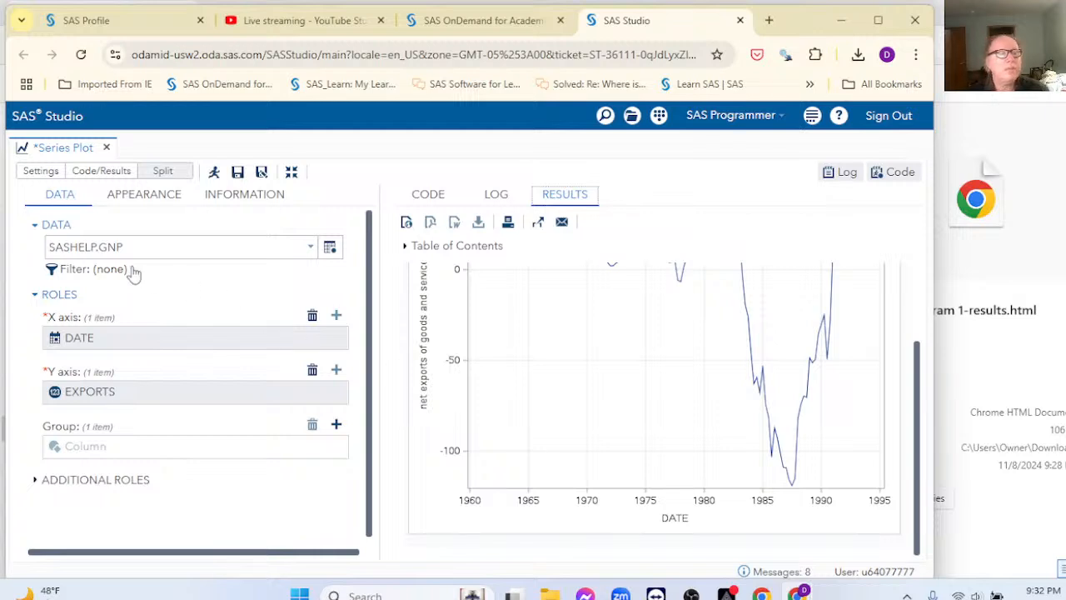
# Step: Filter the SASHELP.GNP table rows with the expression DATE >1985
pyautogui.click(67, 269)
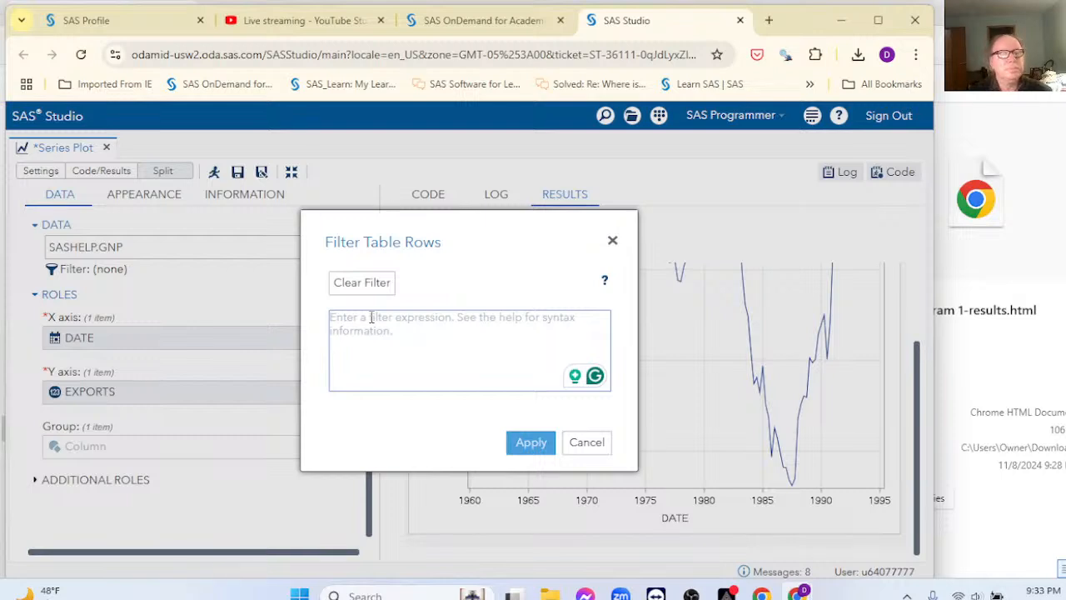
pyautogui.write('DATE')
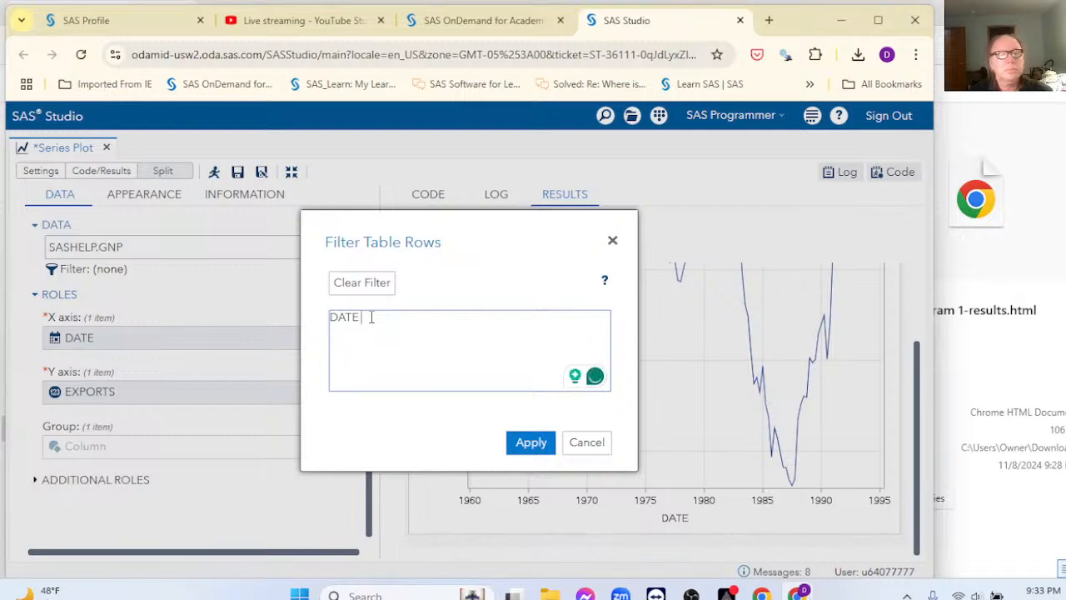
pyautogui.write('>')
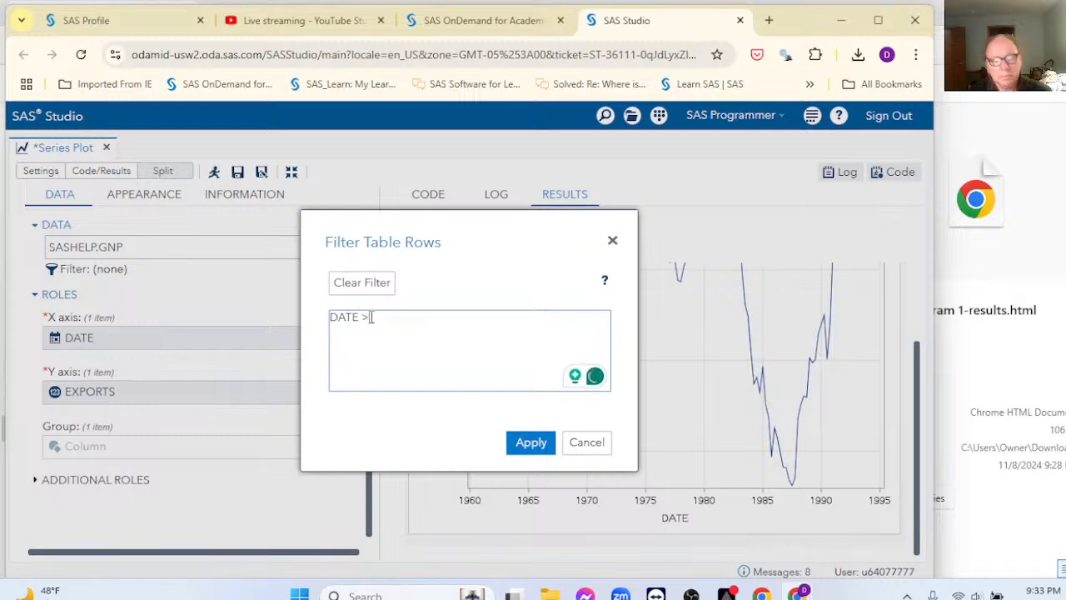
pyautogui.write(' 19')
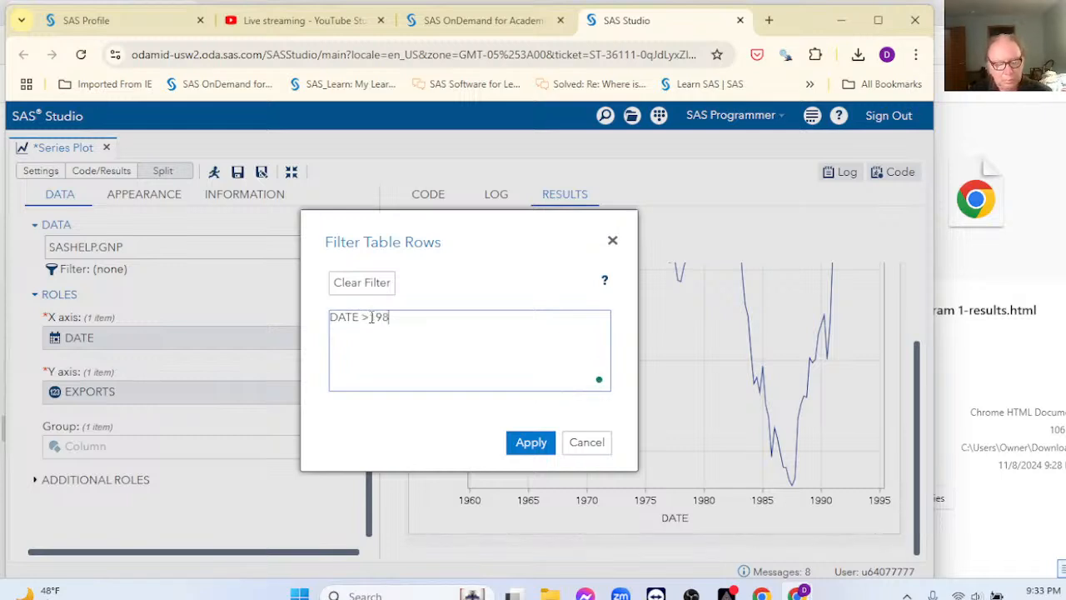
pyautogui.write('85')
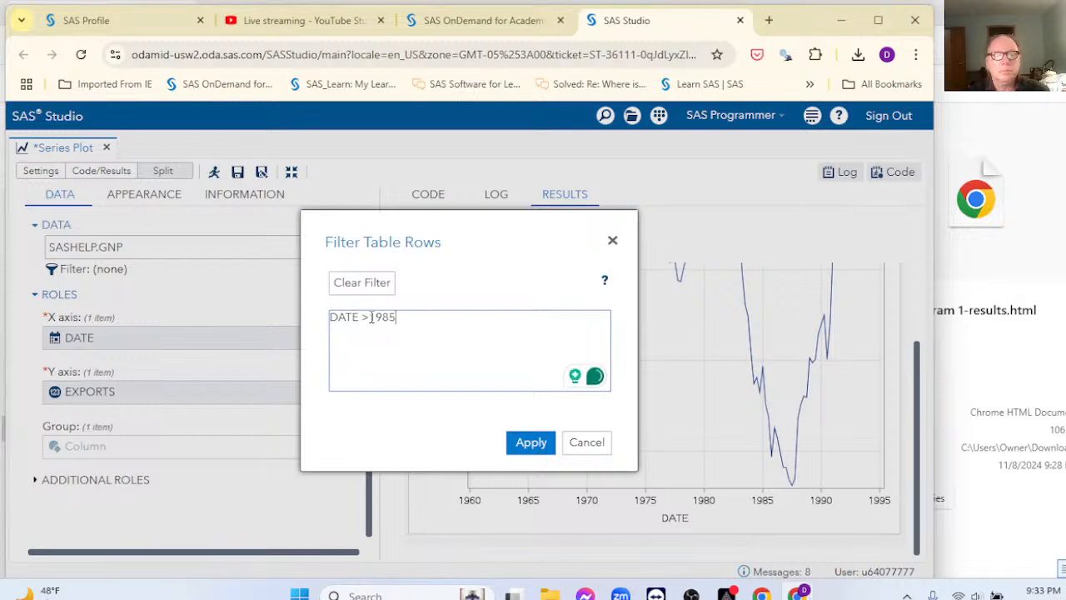
pyautogui.click(531, 443)
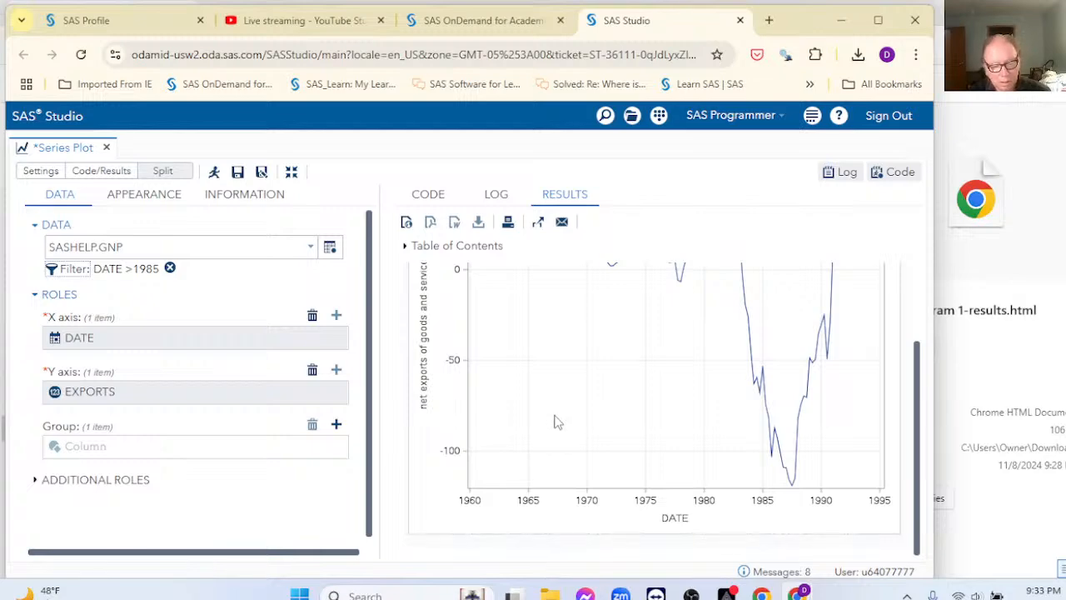
# Step: Run the filtered series plot to check its date range, and remove the DATE >1985 filter
pyautogui.press('F3')
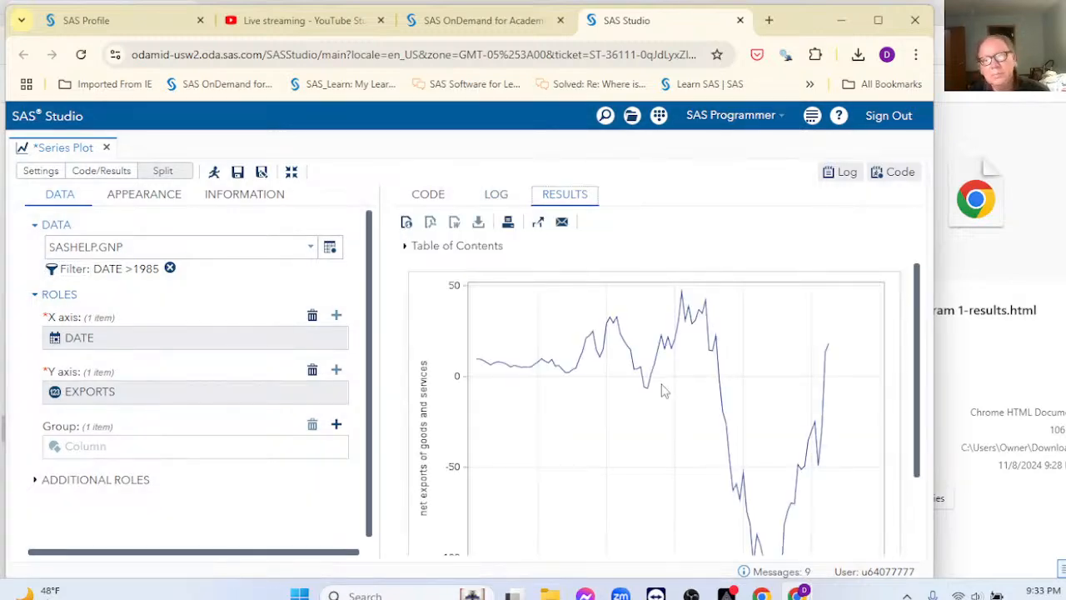
pyautogui.scroll(-3, 664, 392)
pyautogui.scroll(1, 677, 405)
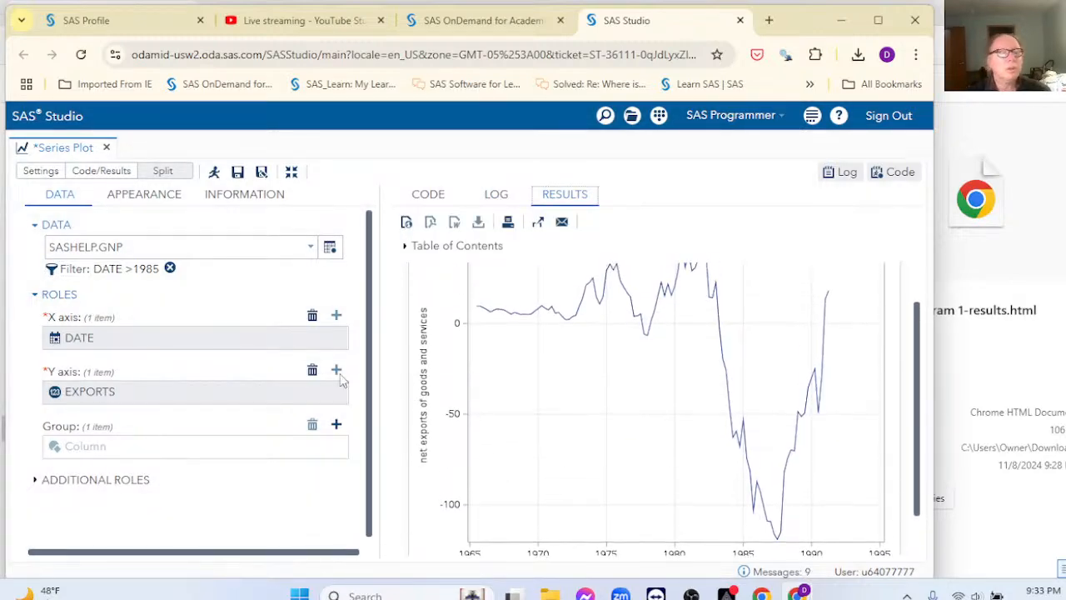
pyautogui.click(170, 268)
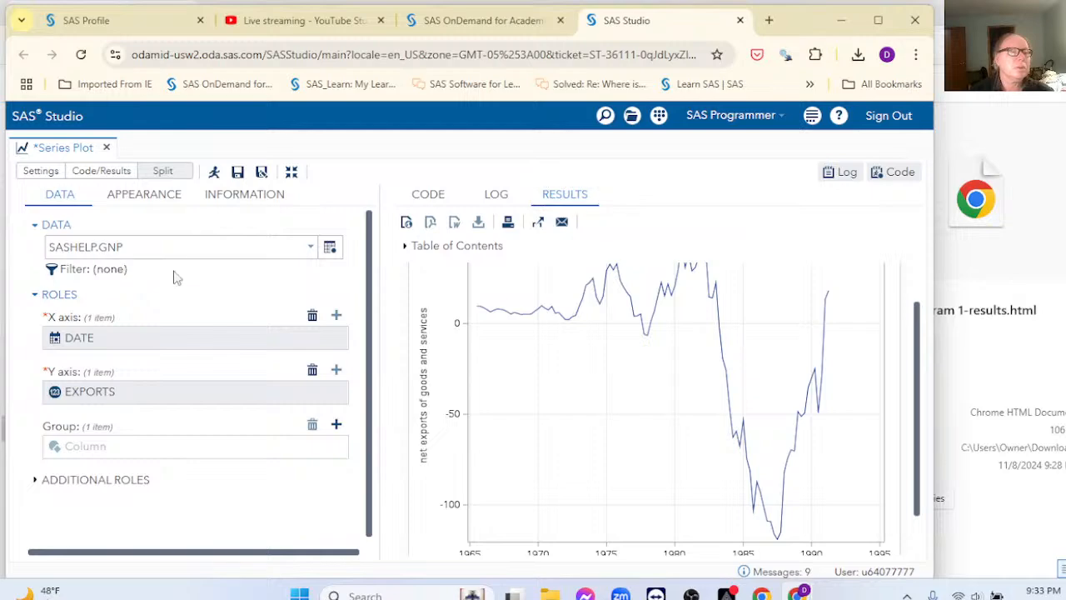
# Step: Open the table row filter and read the help on filter expression syntax
pyautogui.click(52, 271)
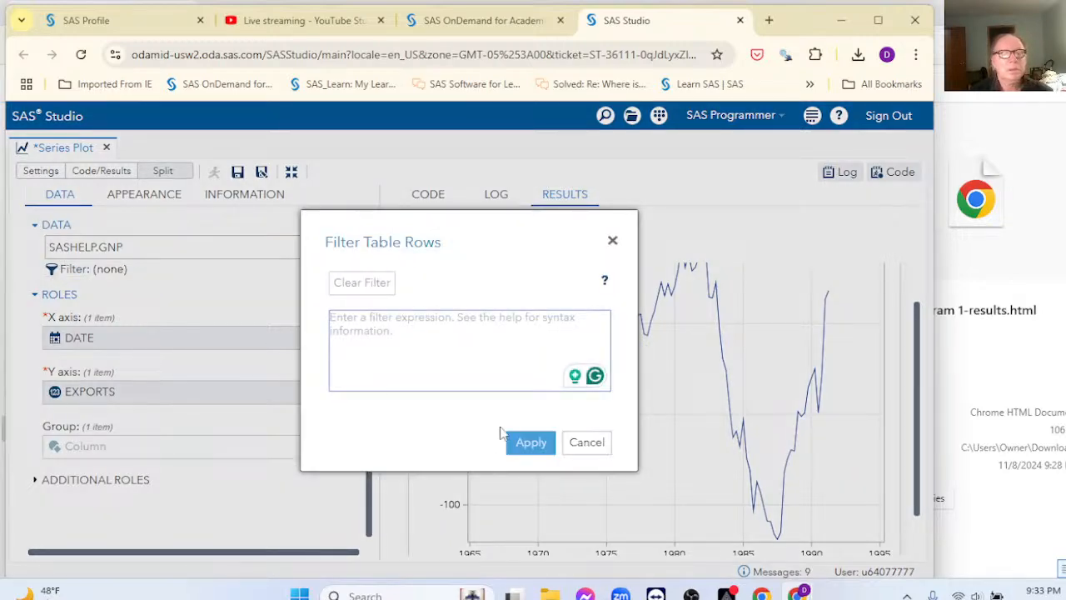
pyautogui.click(604, 281)
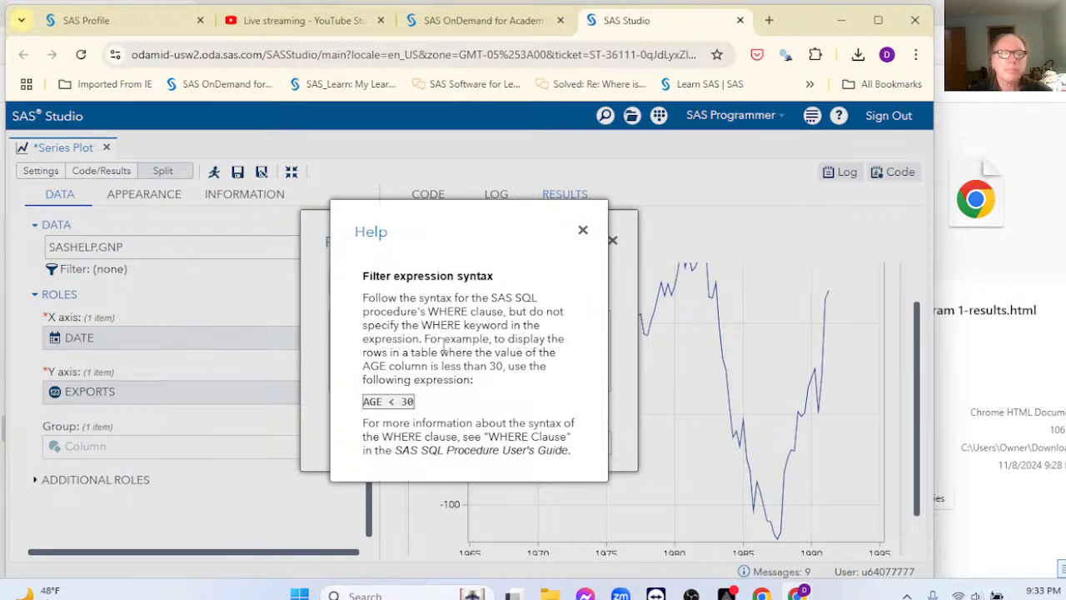
pyautogui.click(583, 232)
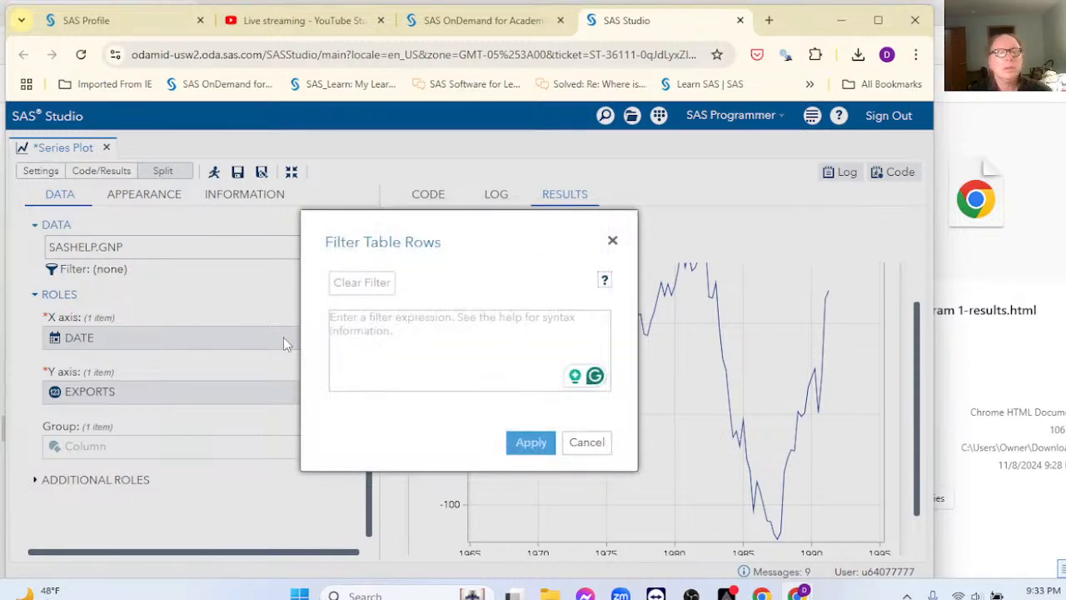
# Step: Enter DATE >1985 as the row filter expression again and apply it
pyautogui.click(384, 319)
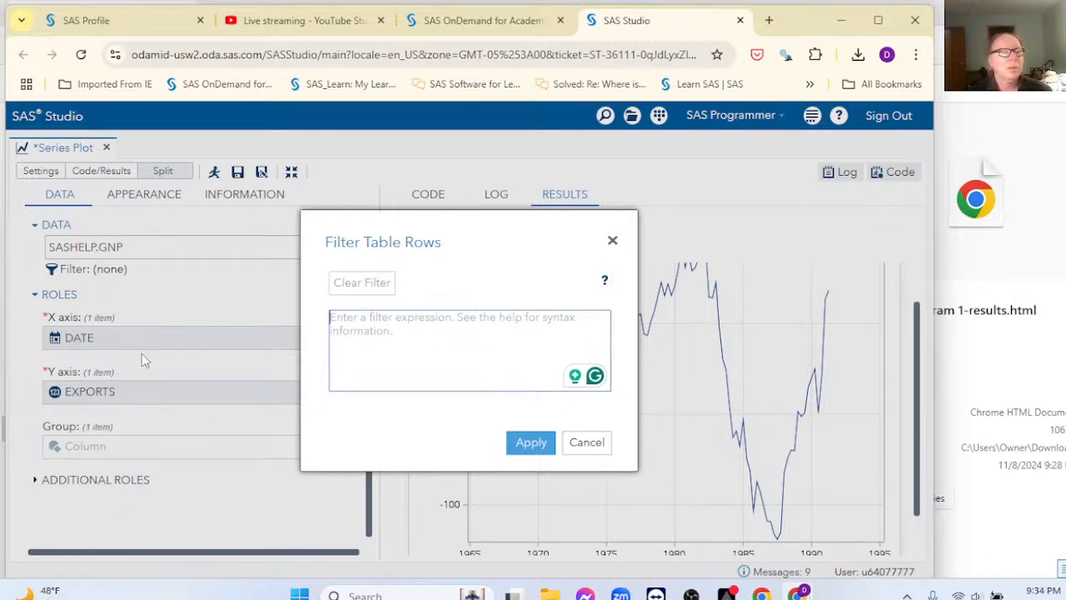
pyautogui.write('DAT')
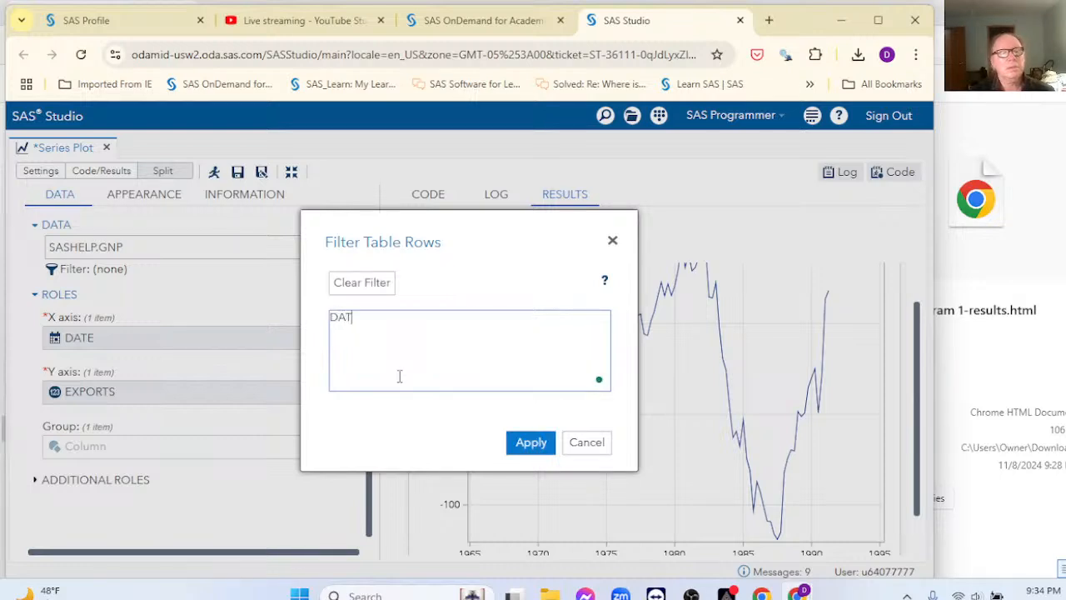
pyautogui.write('E >')
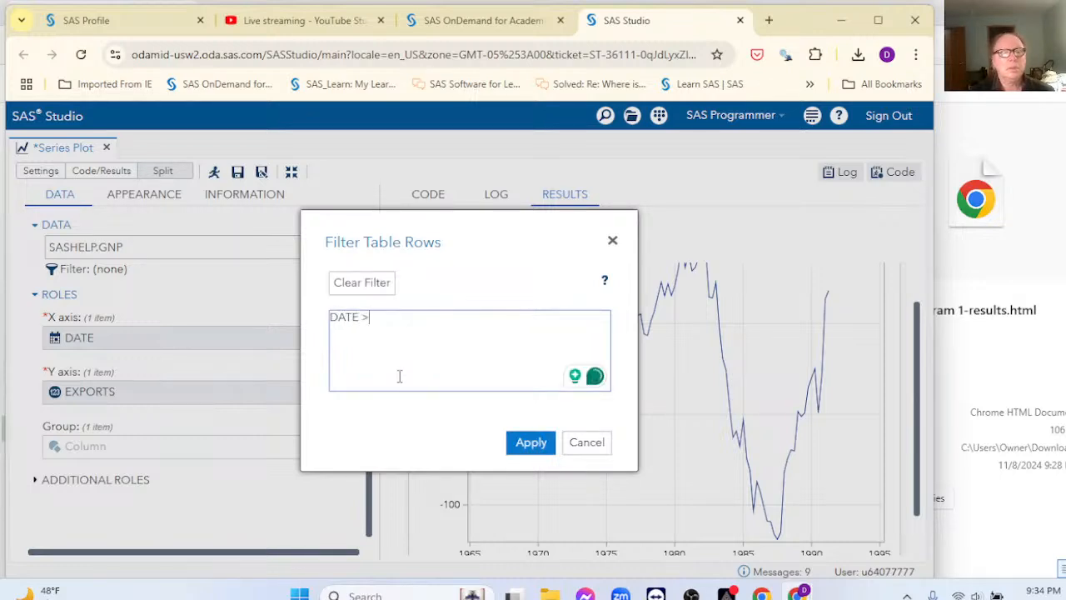
pyautogui.write('19')
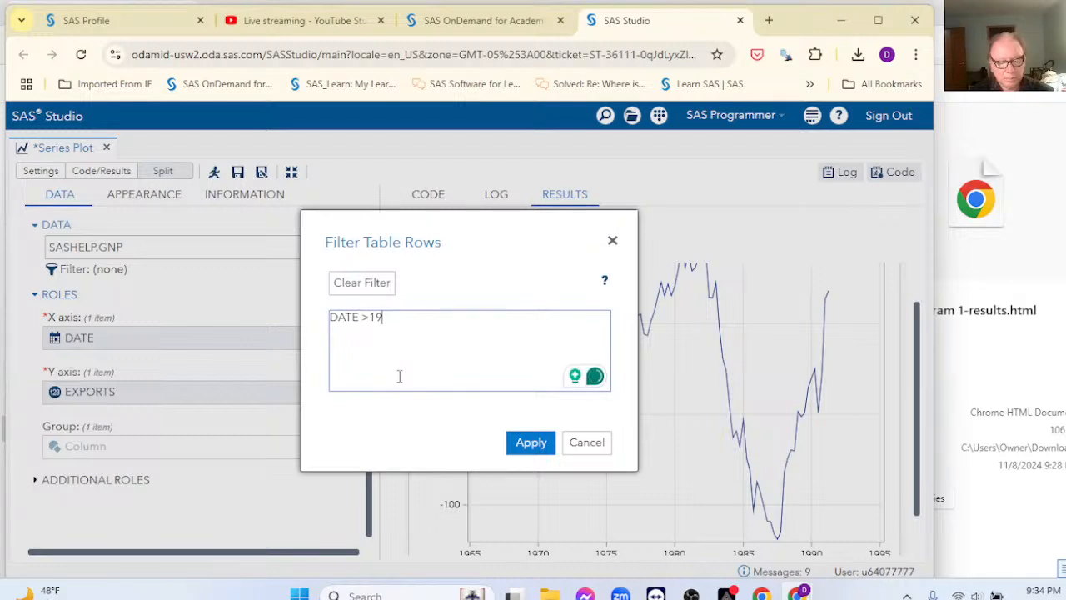
pyautogui.write('85')
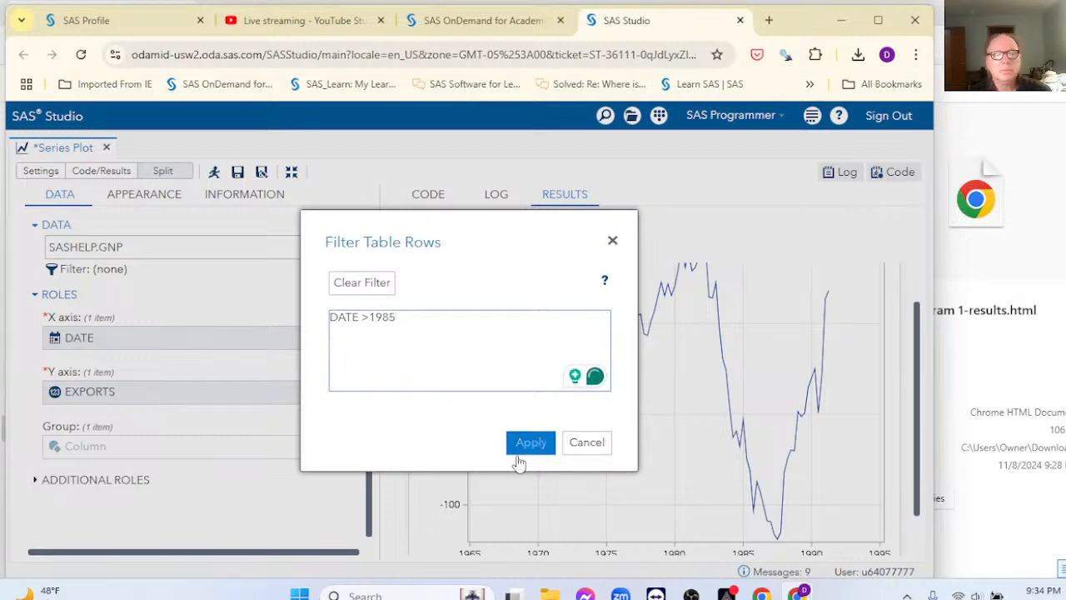
pyautogui.click(526, 446)
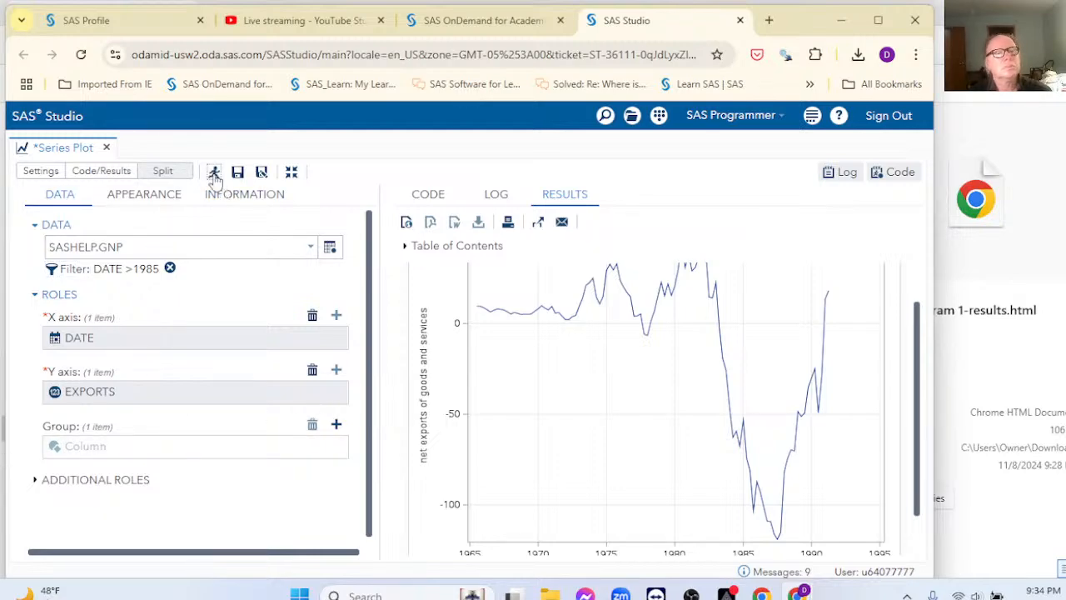
# Step: Run the Series Plot task with the filter and compare the plotted line against the years on the date axis
pyautogui.click(214, 173)
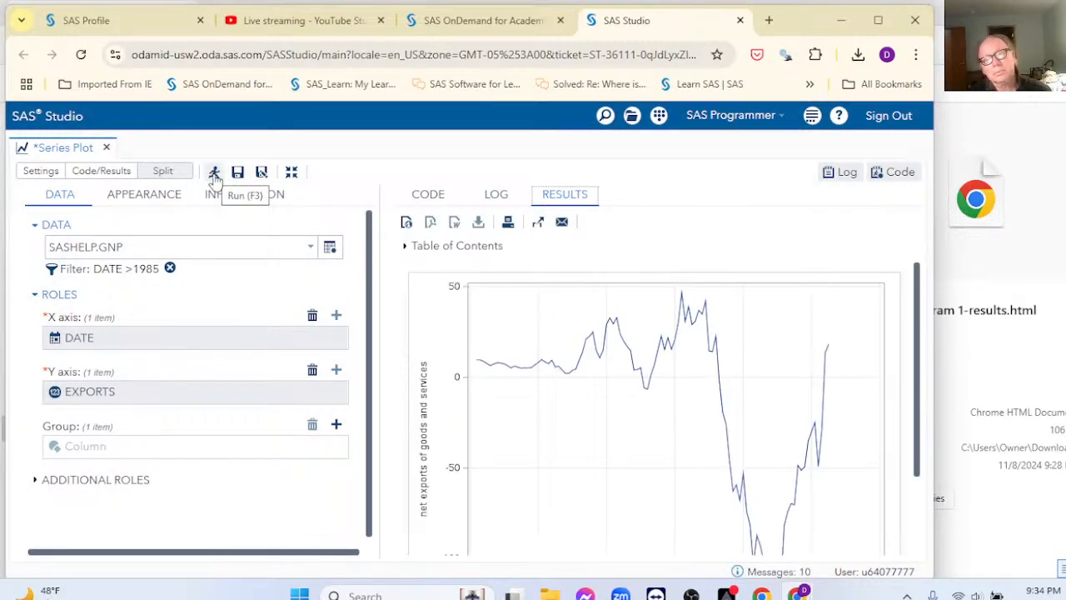
pyautogui.scroll(-3, 660, 425)
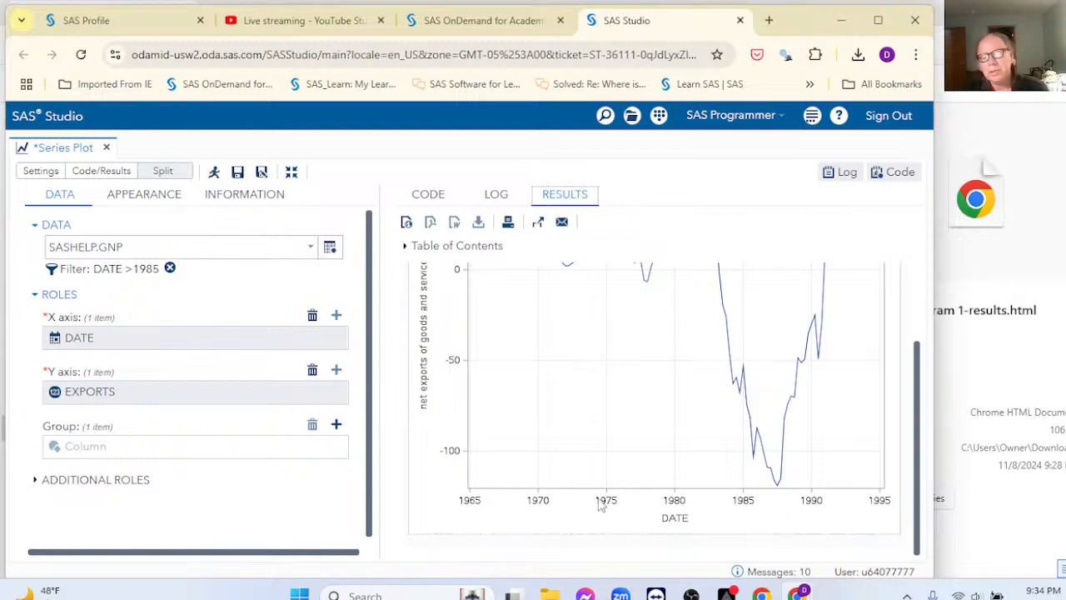
pyautogui.scroll(3, 706, 426)
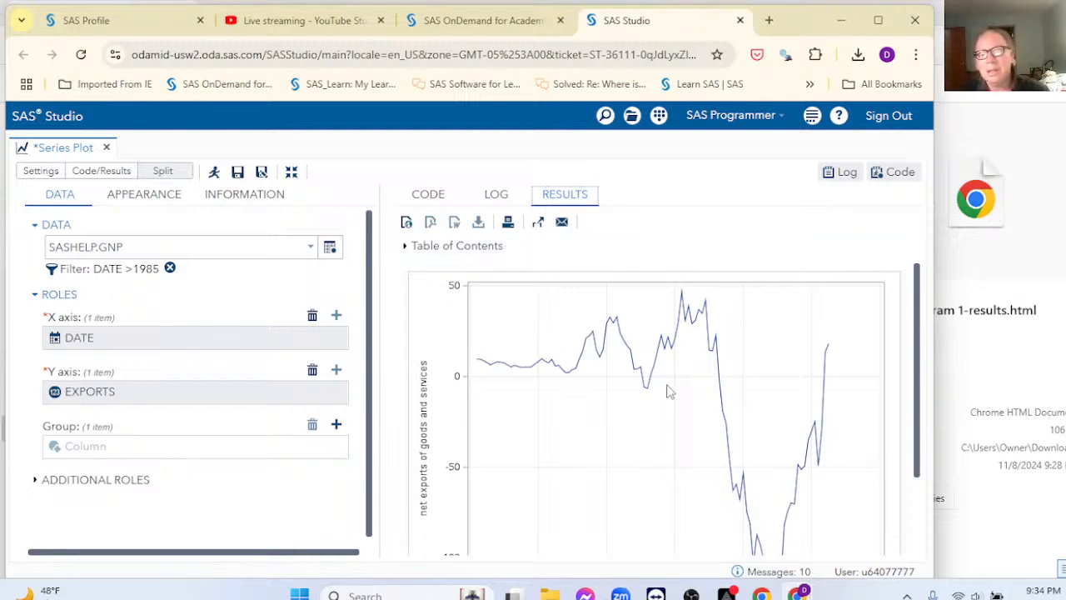
pyautogui.scroll(-3, 672, 391)
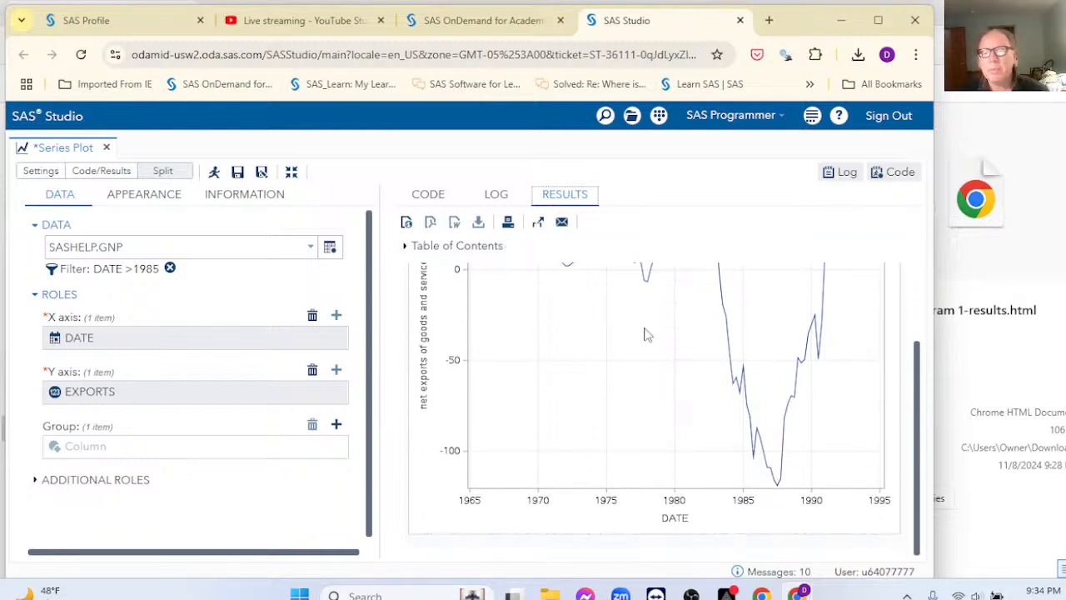
pyautogui.scroll(3, 648, 335)
# Step: Preview the series color and series label options in the appearance settings, leaving both switched off
pyautogui.click(166, 198)
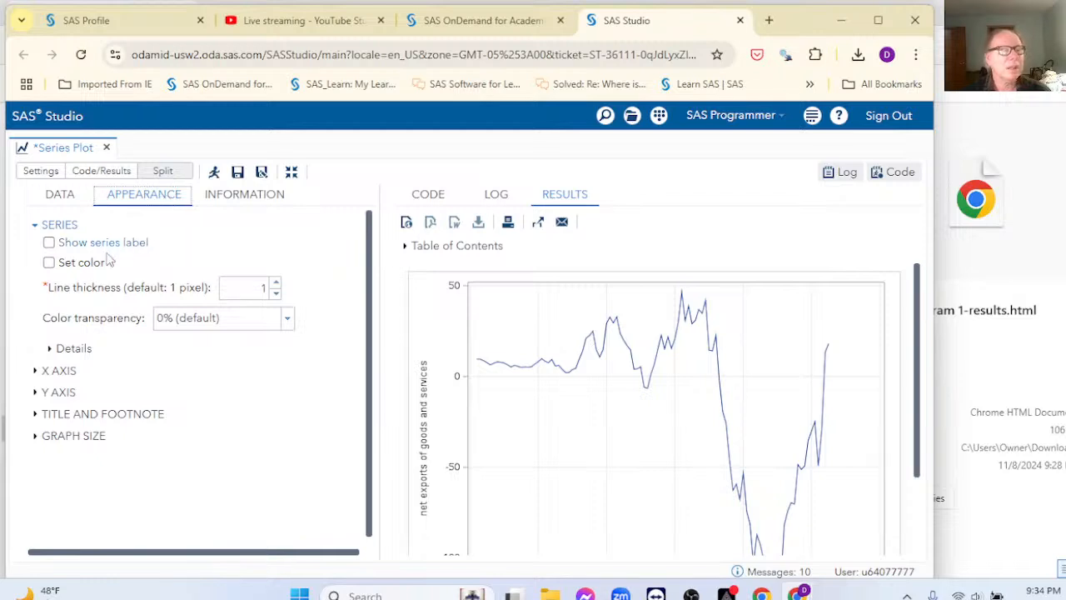
pyautogui.click(49, 263)
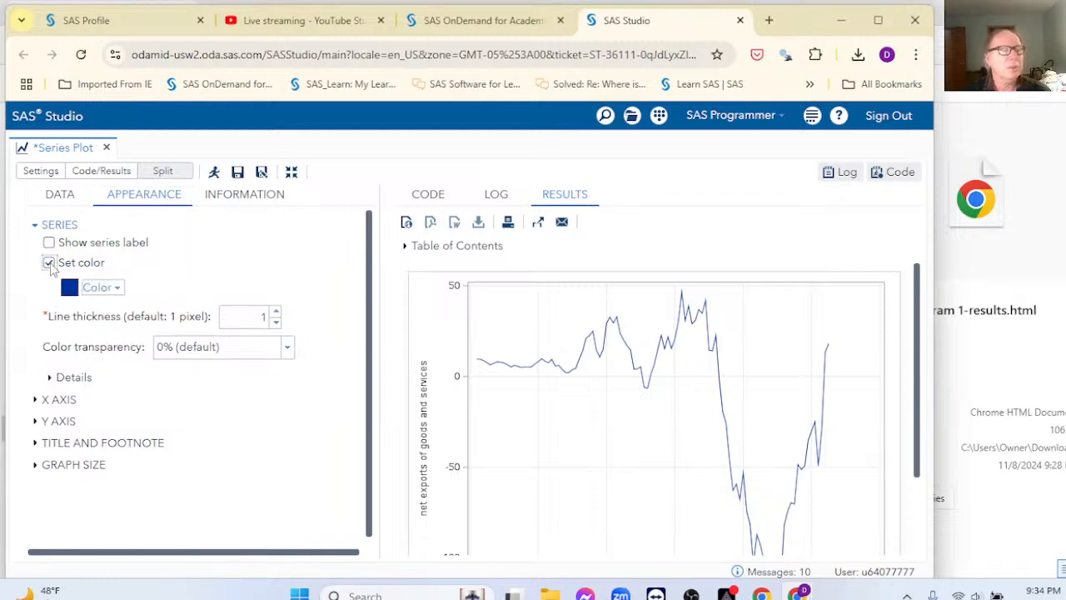
pyautogui.click(49, 263)
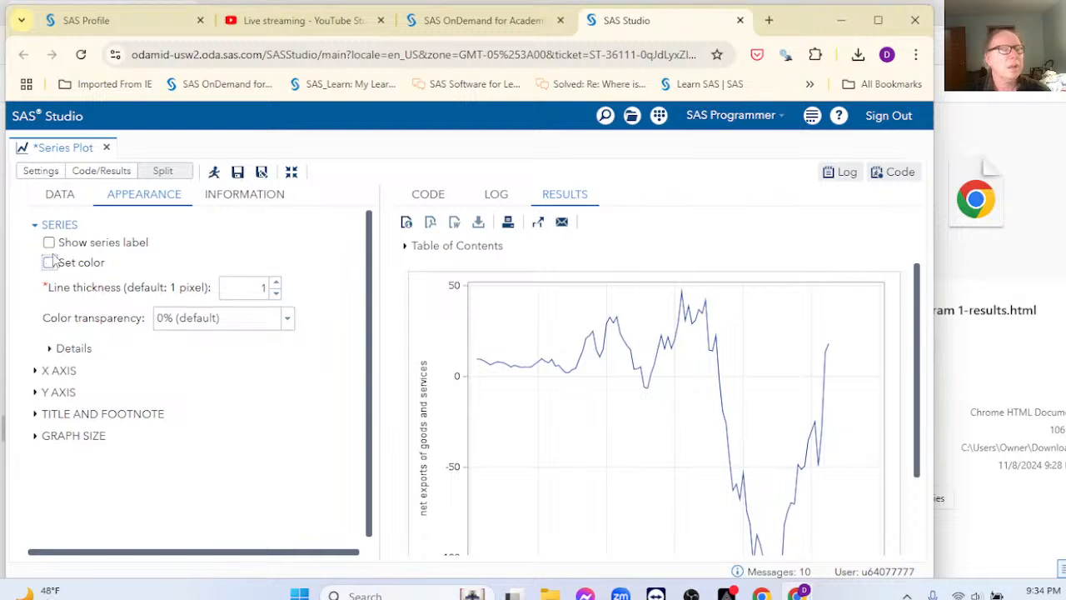
pyautogui.click(49, 244)
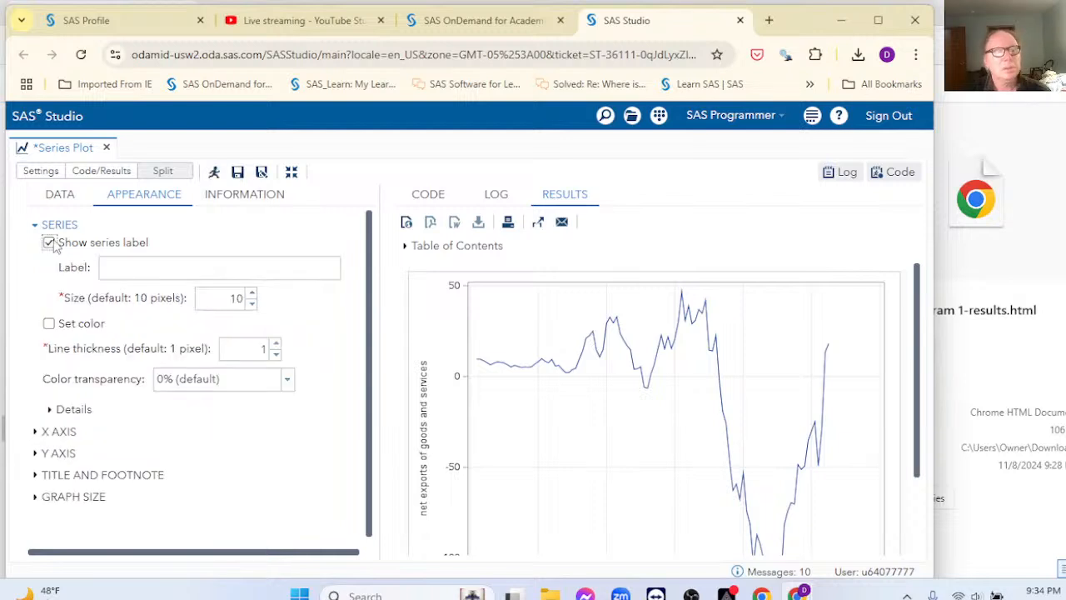
pyautogui.click(49, 242)
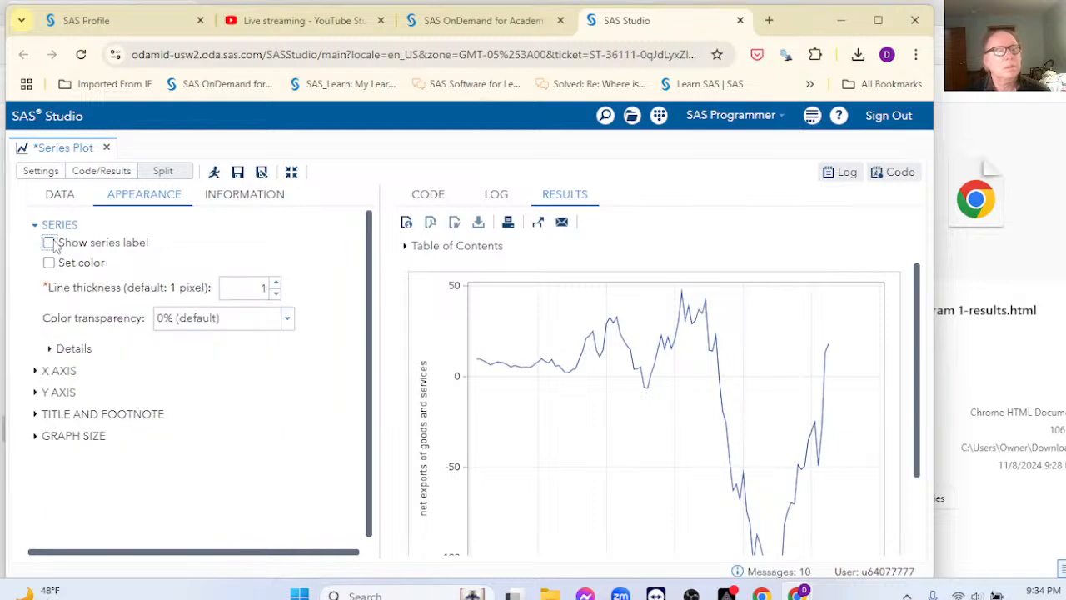
# Step: View the Series Plot task's properties and resources, and close SAS Studio, confirming the exit
pyautogui.click(237, 199)
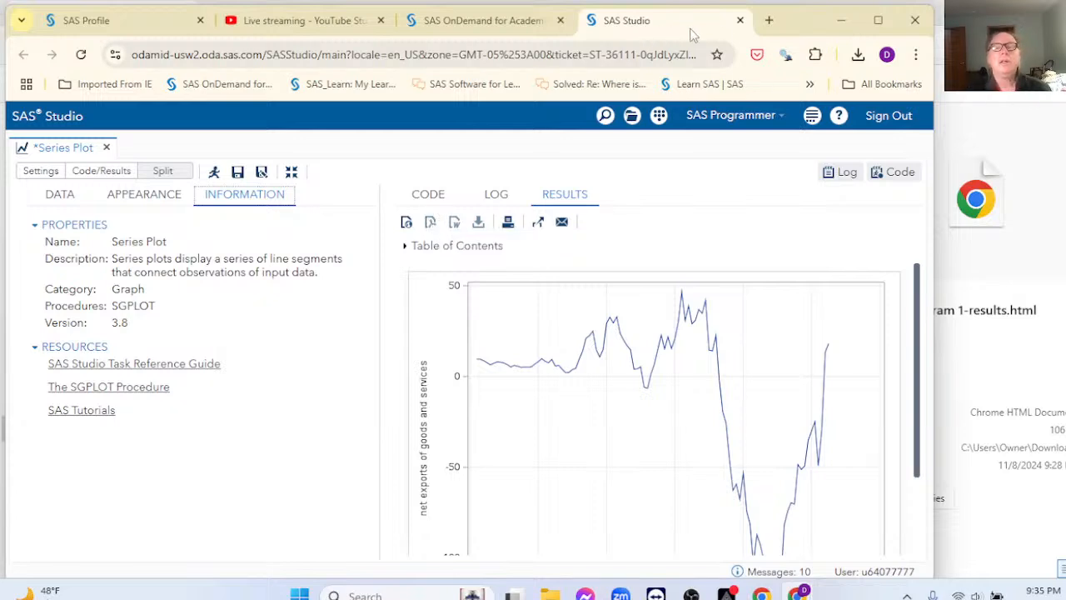
pyautogui.click(740, 20)
pyautogui.press('Return')
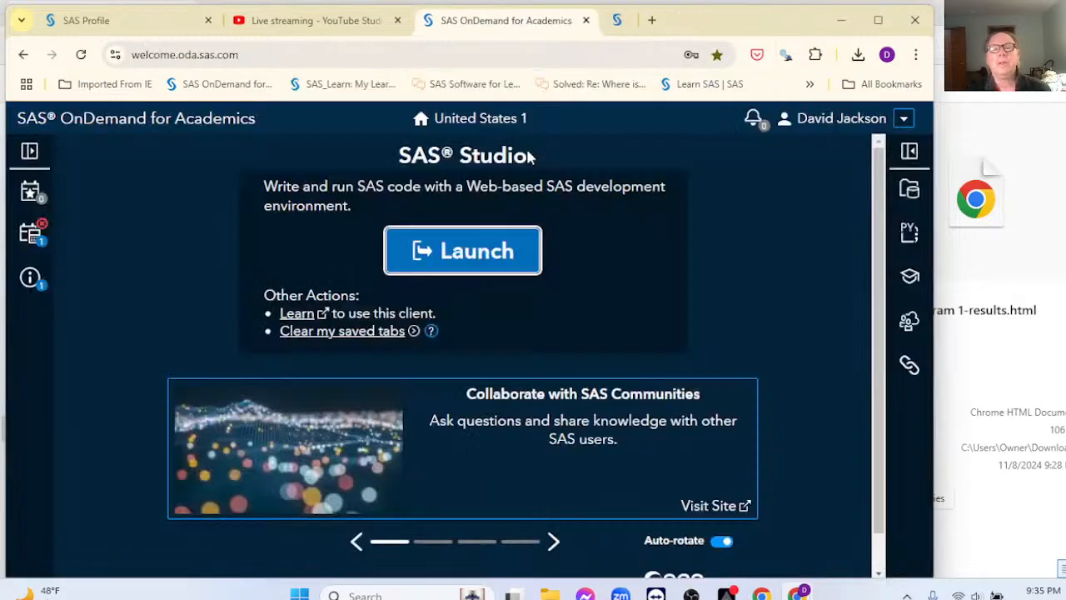
# Step: Open Yahoo Mail in the browser and read the SAS OnDemand for Academics welcome message about signing in
pyautogui.click(592, 21)
pyautogui.click(431, 20)
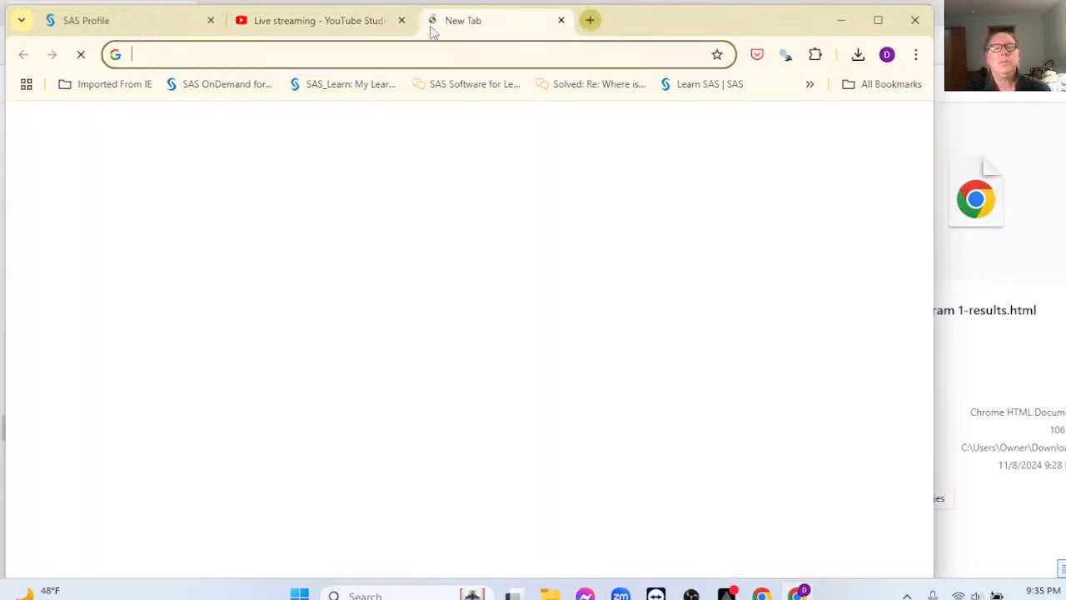
pyautogui.write('mail')
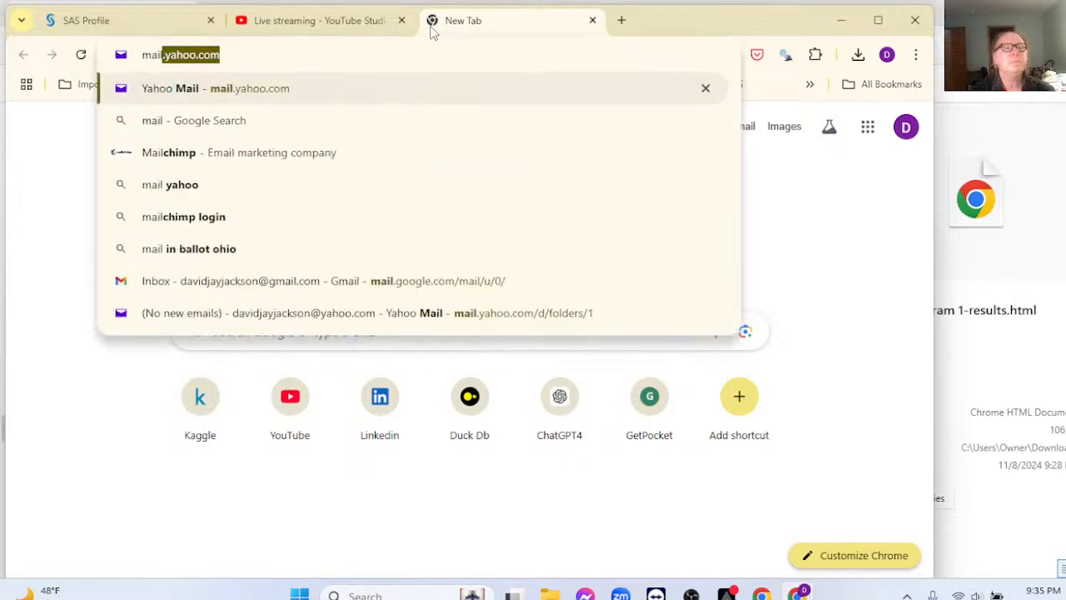
pyautogui.press('Return')
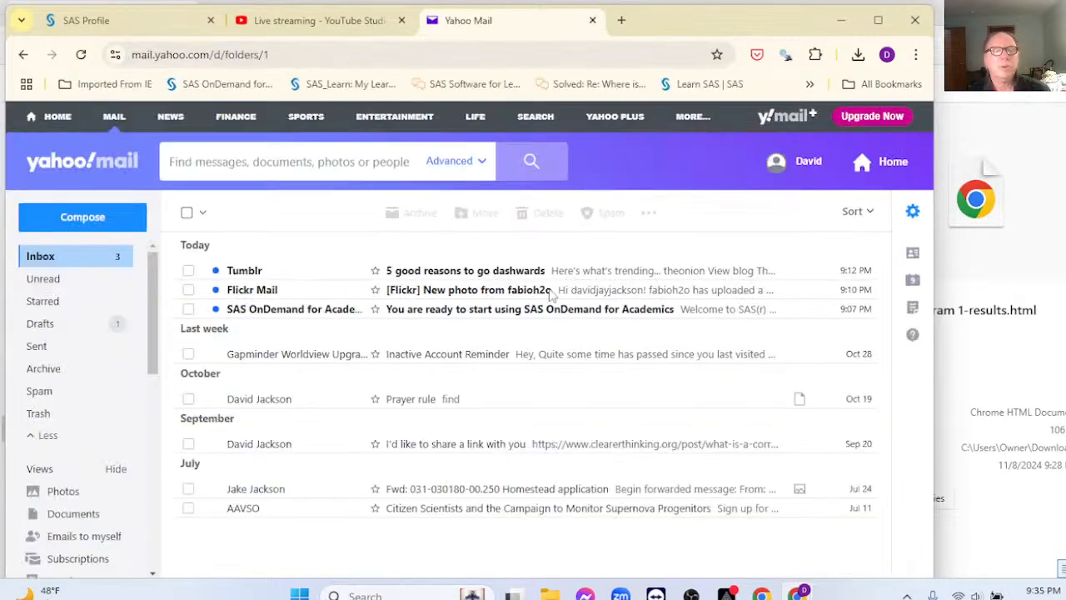
pyautogui.click(443, 317)
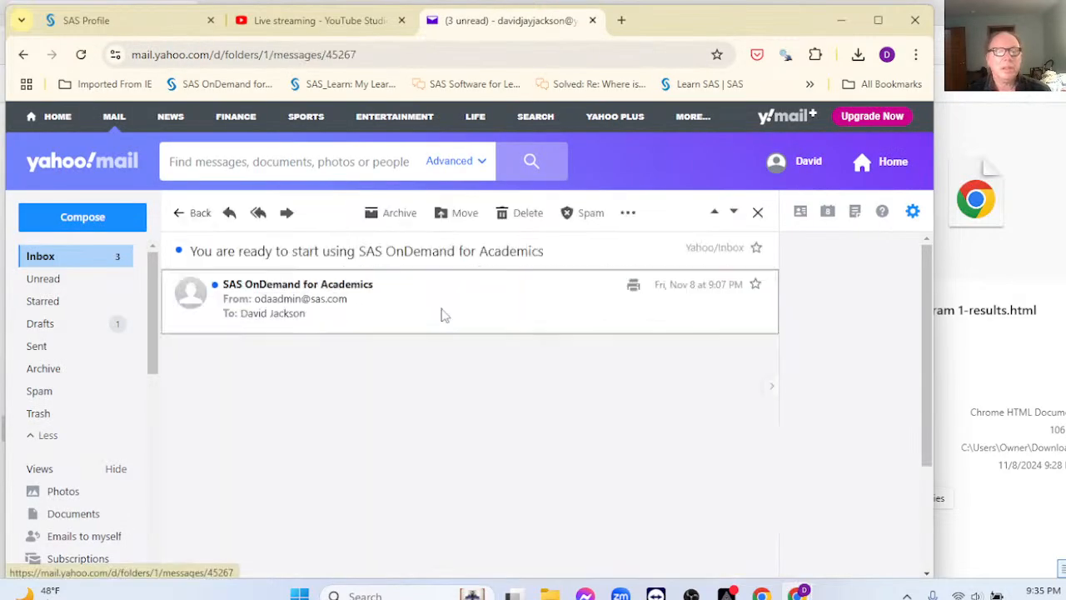
pyautogui.scroll(-2, 500, 391)
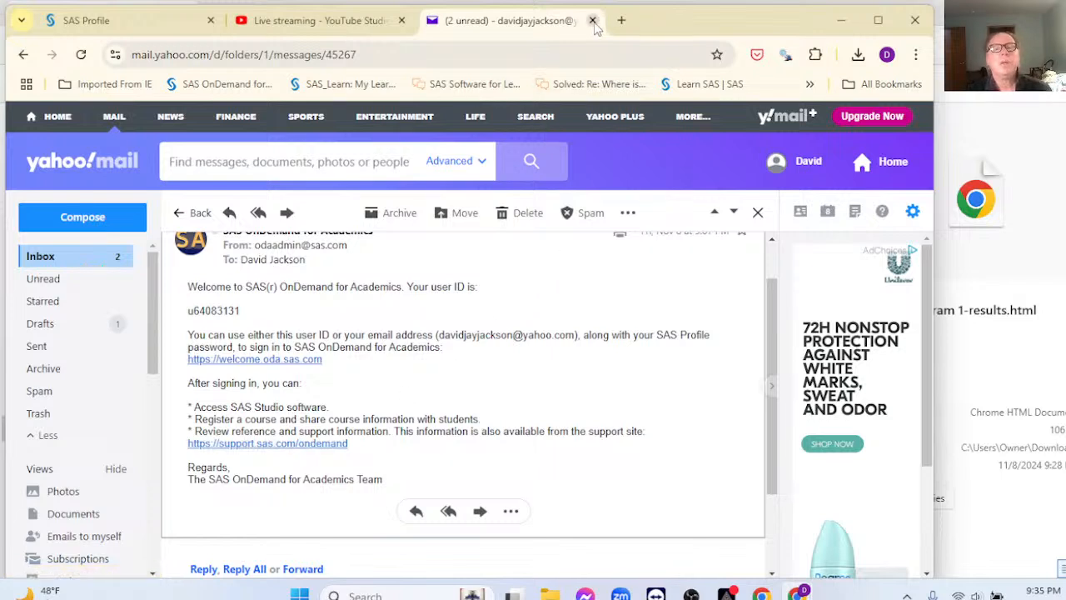
# Step: Return to the SAS OnDemand for Academics welcome page and sign out of the current account
pyautogui.click(200, 85)
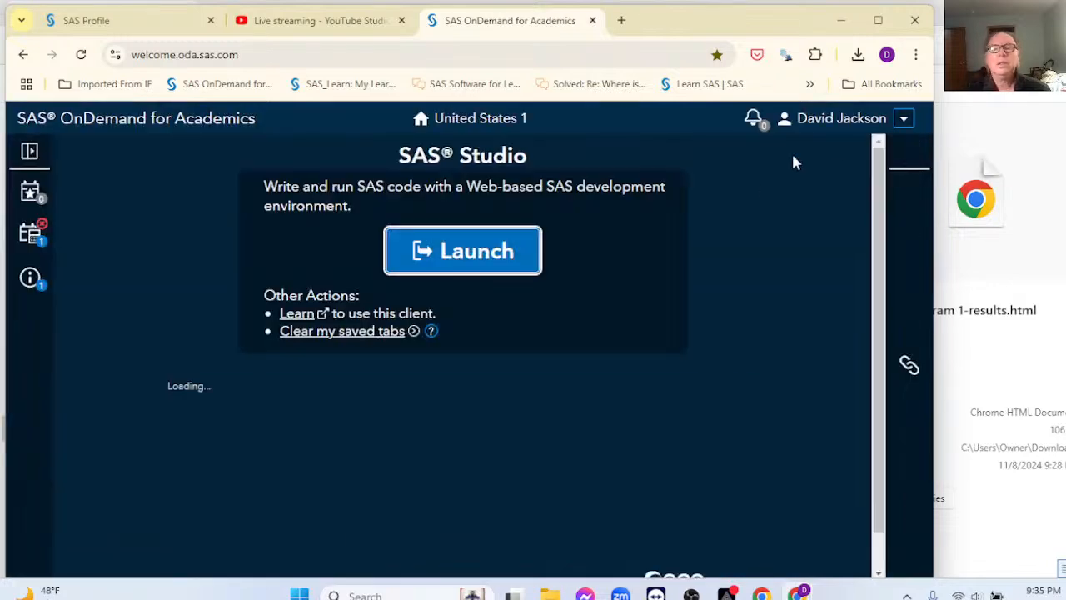
pyautogui.click(904, 122)
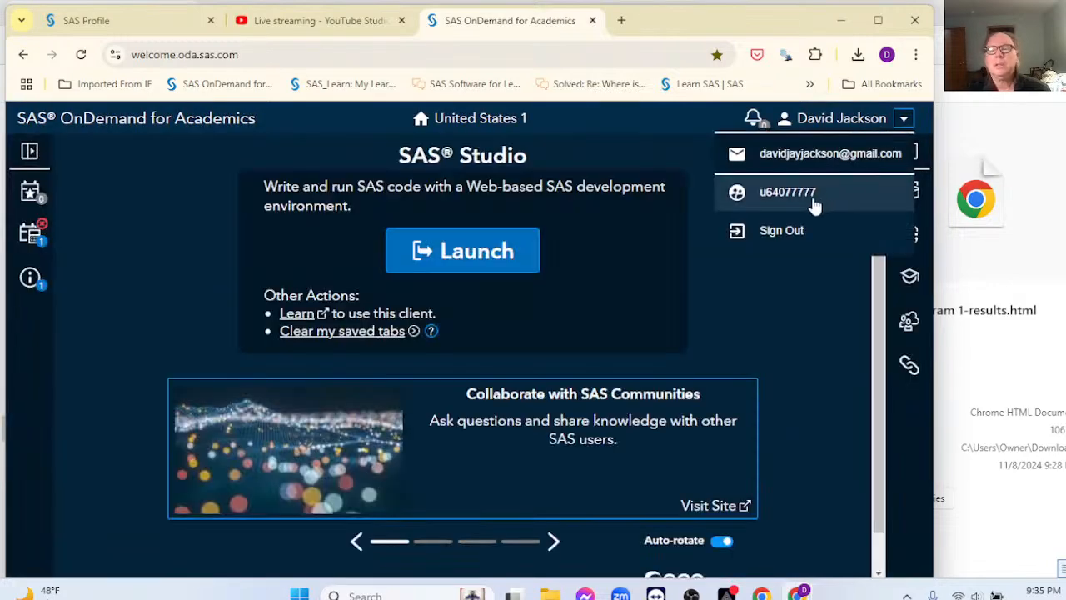
pyautogui.click(778, 231)
# Step: Fill in the sign-in form with the saved password and the other account's Yahoo e-mail address
pyautogui.click(863, 123)
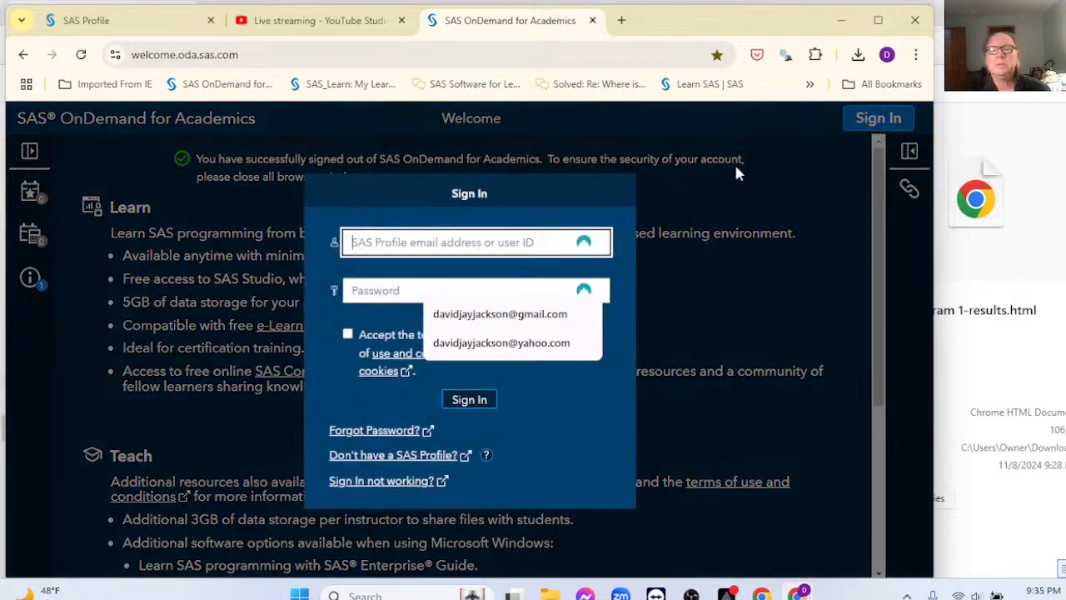
pyautogui.click(499, 311)
pyautogui.click(509, 244)
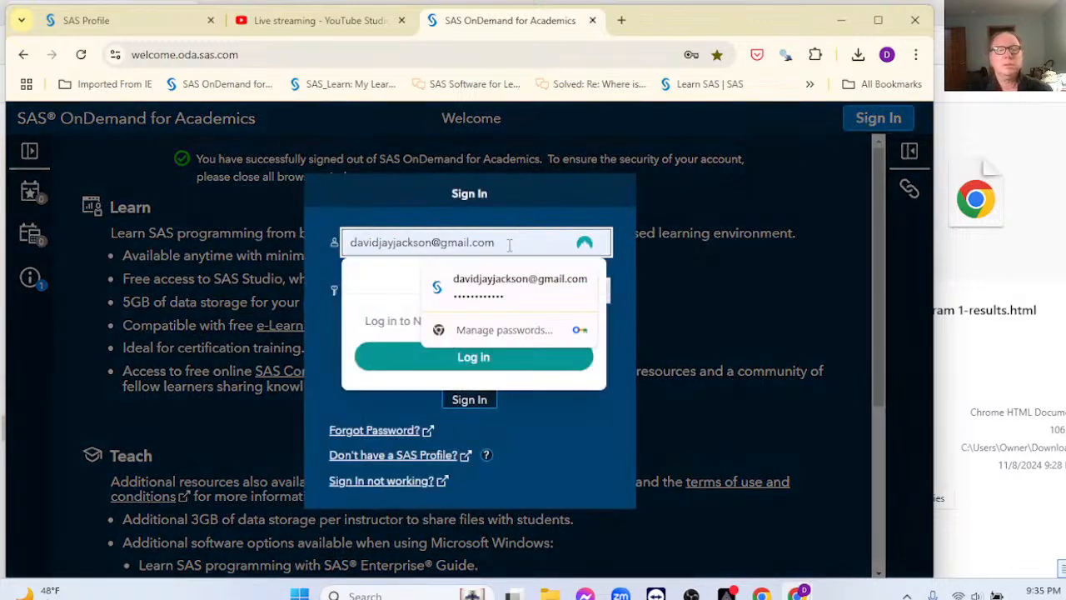
pyautogui.press('BackSpace')
pyautogui.press('BackSpace')
pyautogui.press('BackSpace')
pyautogui.press('BackSpace')
pyautogui.press('BackSpace')
pyautogui.press('BackSpace')
pyautogui.press('BackSpace')
pyautogui.press('BackSpace')
pyautogui.press('BackSpace')
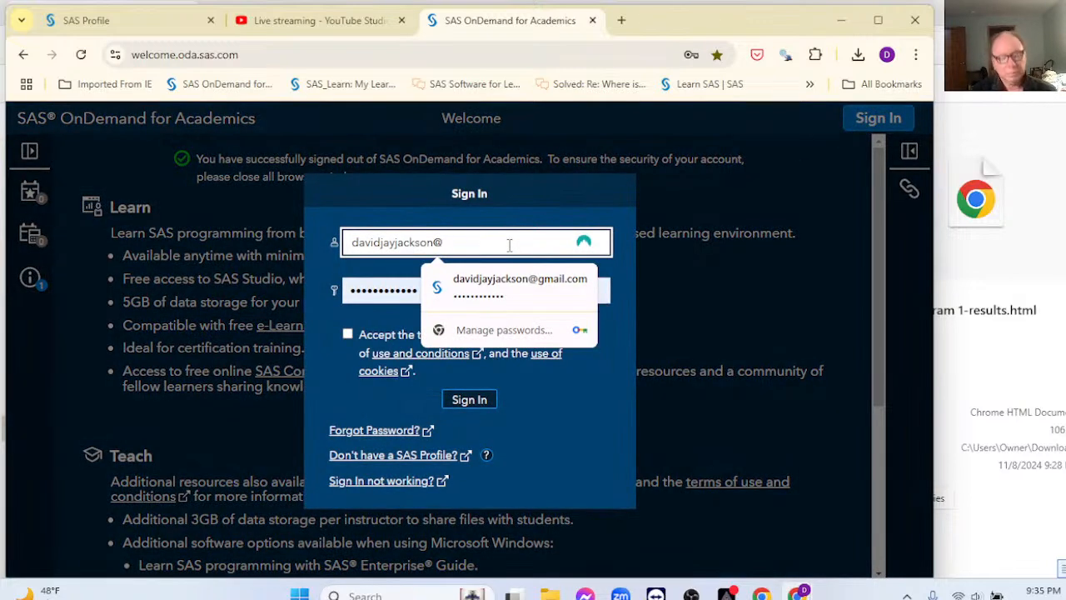
pyautogui.write('yahoo.com')
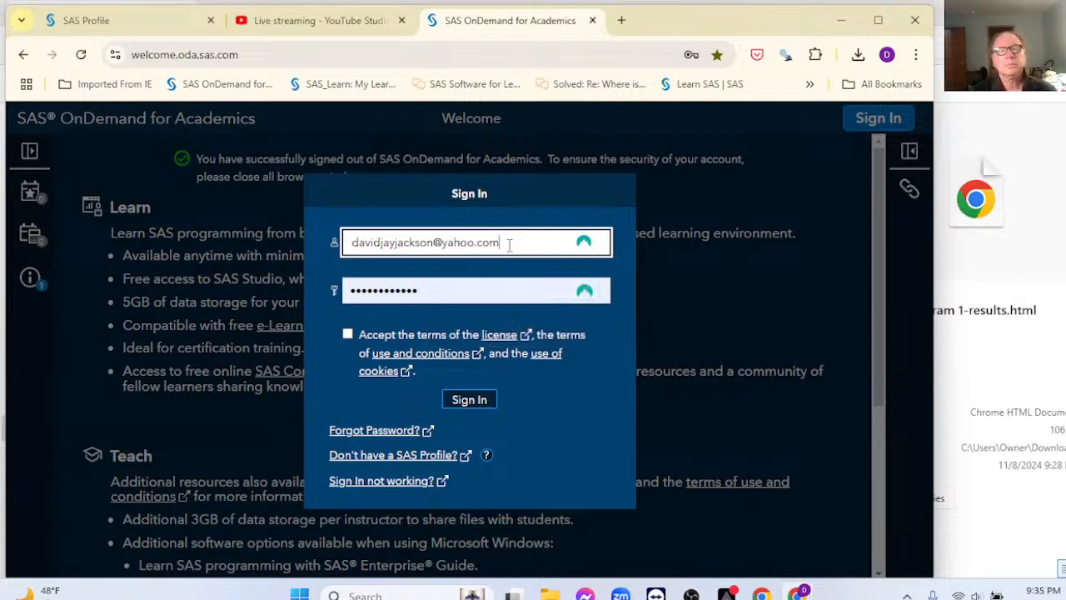
# Step: Accept the license, use and cookie terms, sign in to SAS OnDemand for Academics, and launch SAS Studio
pyautogui.click(347, 334)
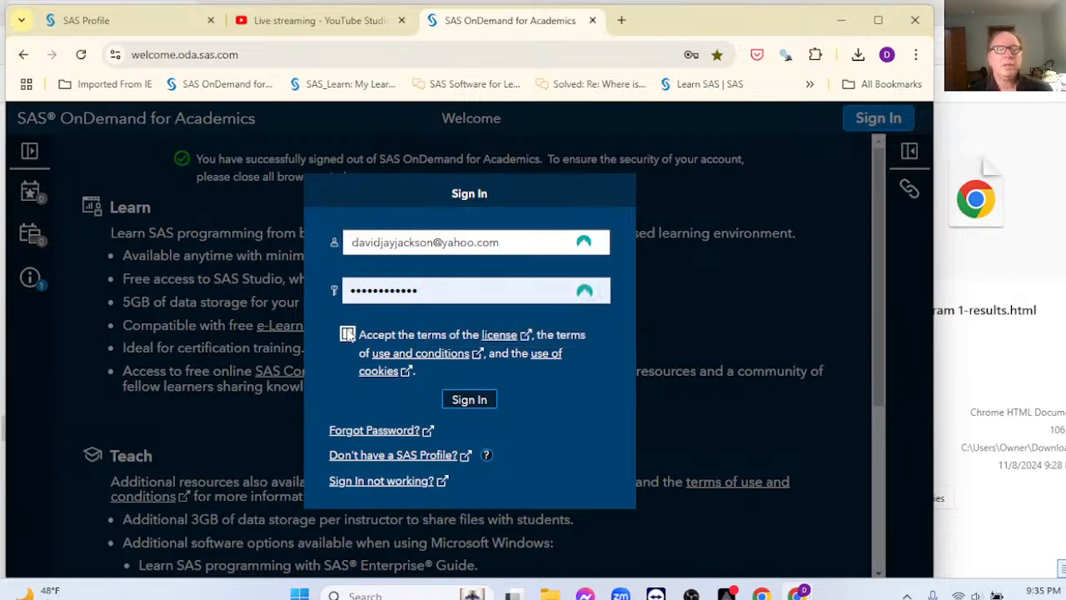
pyautogui.click(450, 398)
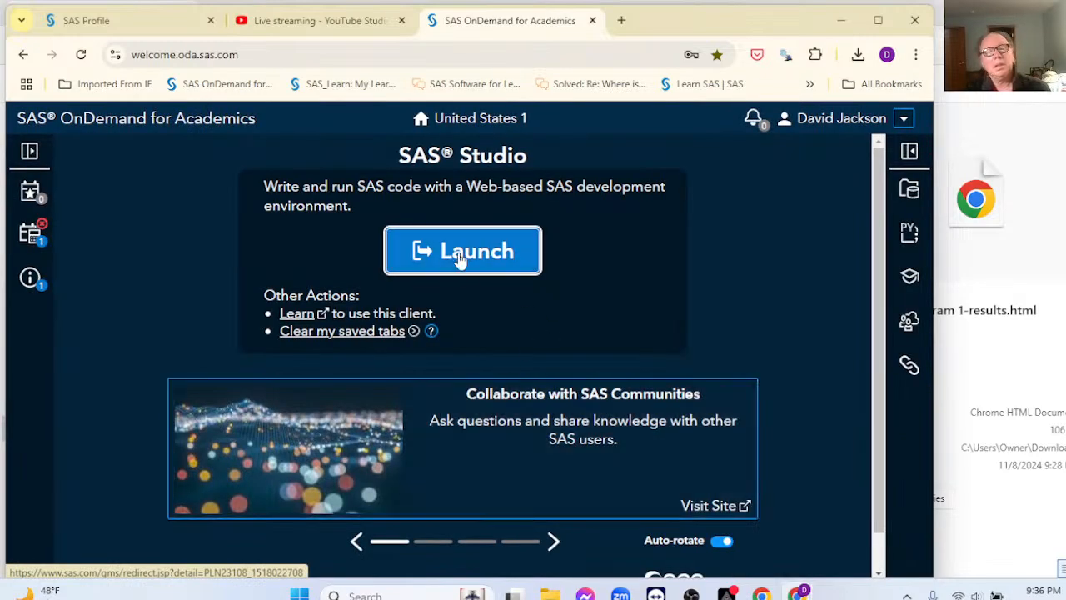
pyautogui.click(459, 260)
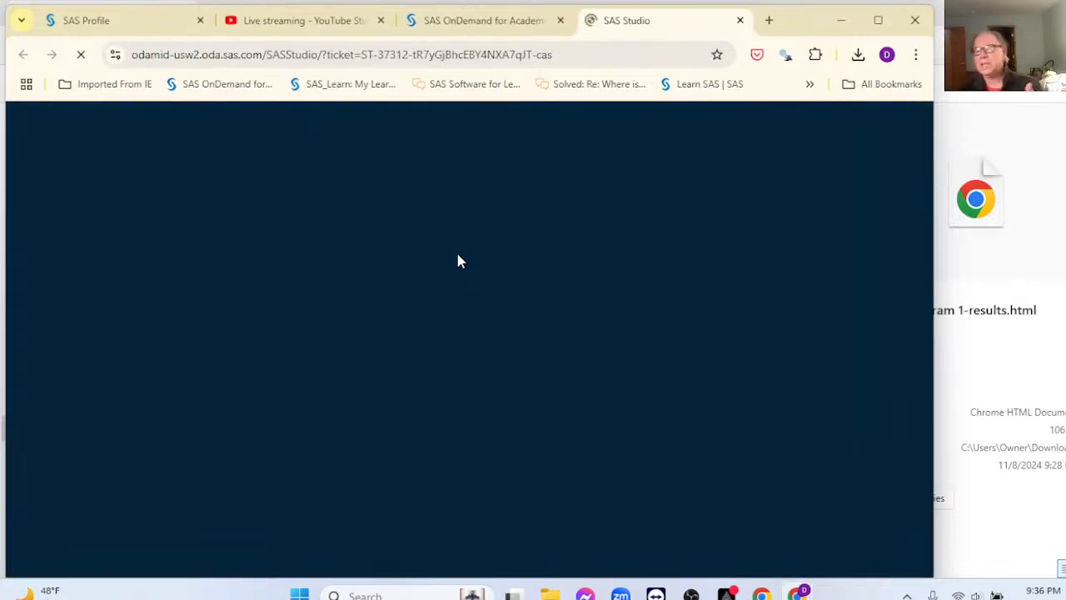